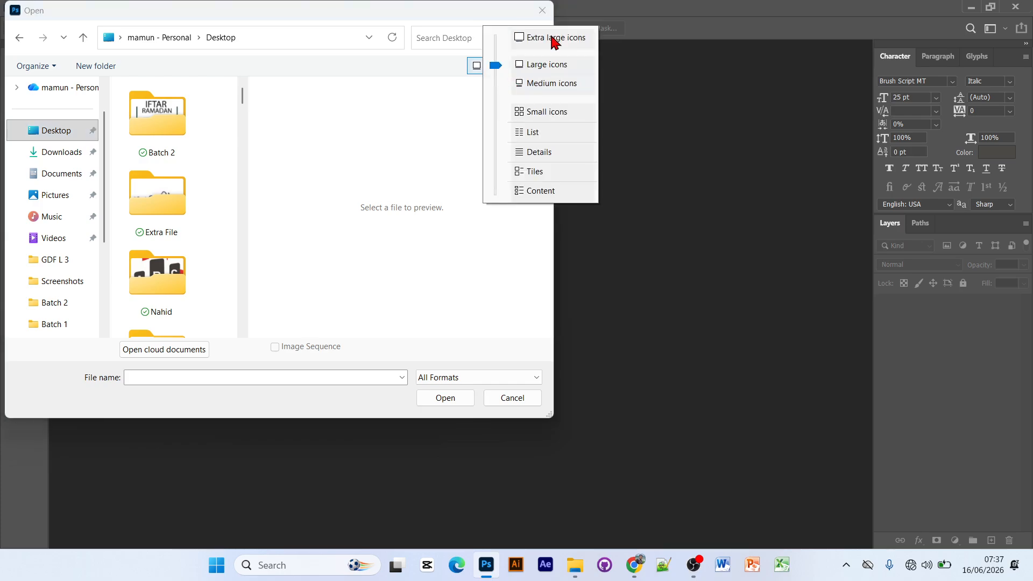
Open the Restoring Antique Furniture image from the Desktop folder
left_click(547, 64)
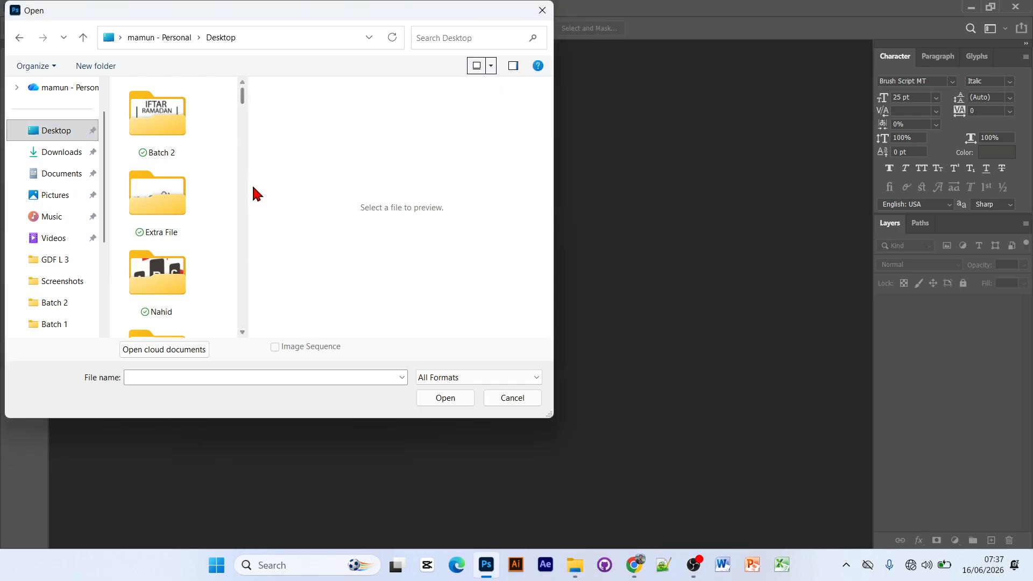
left_click_drag(249, 191, 581, 214)
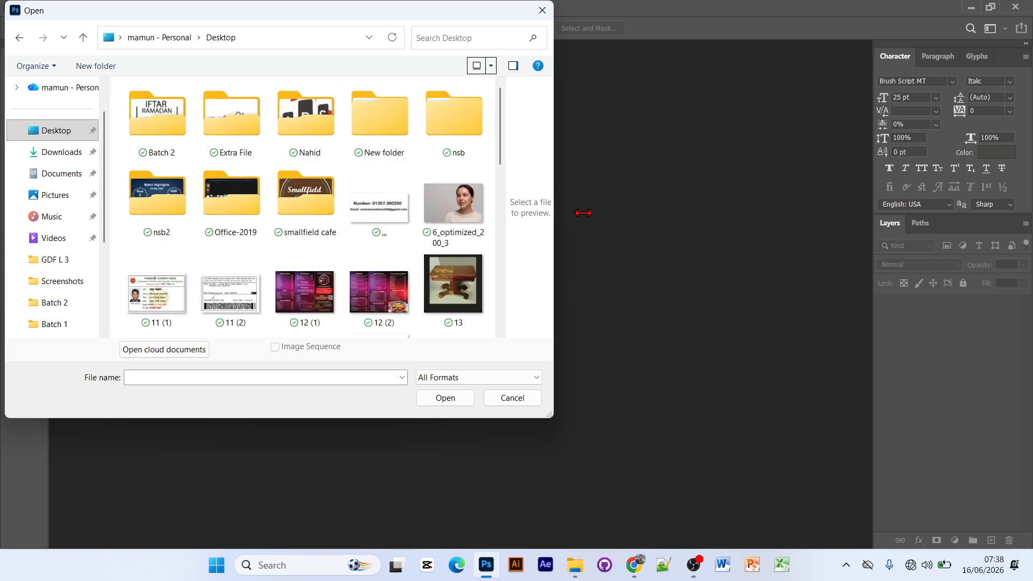
scroll(365, 247, "down", 5)
scroll(366, 248, "up", 5)
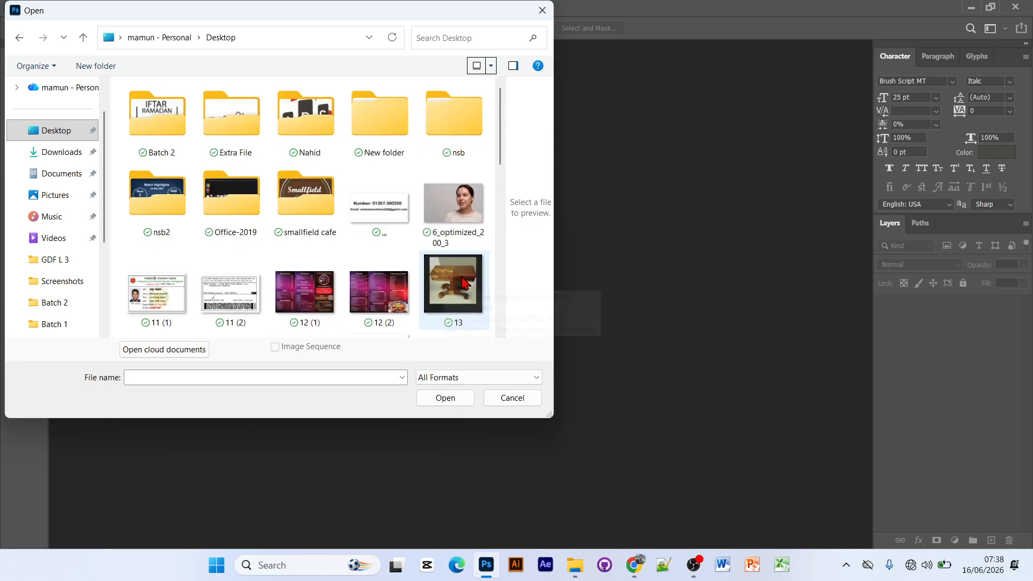
scroll(334, 273, "down", 10)
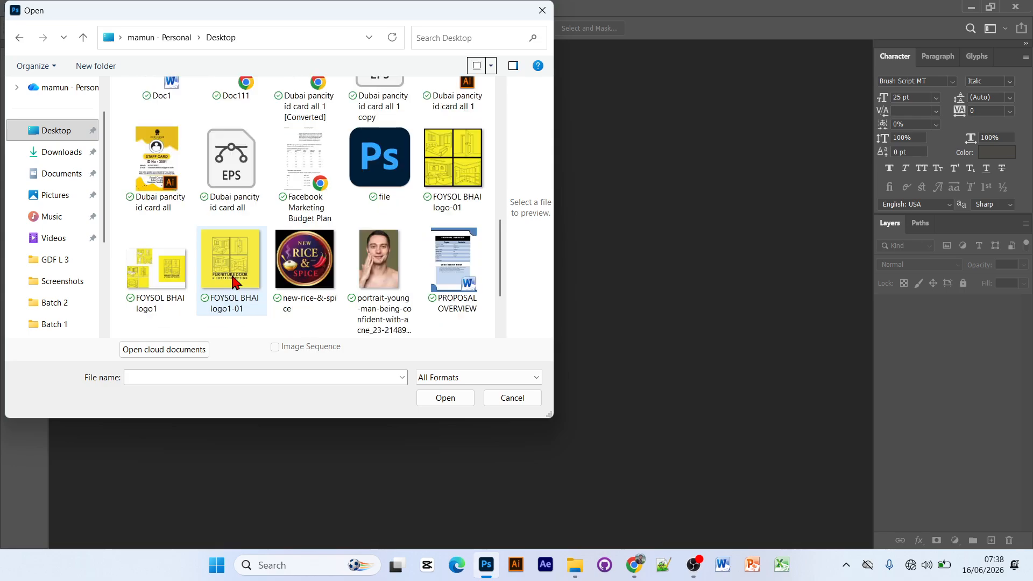
scroll(414, 280, "down", 2)
left_click(231, 199)
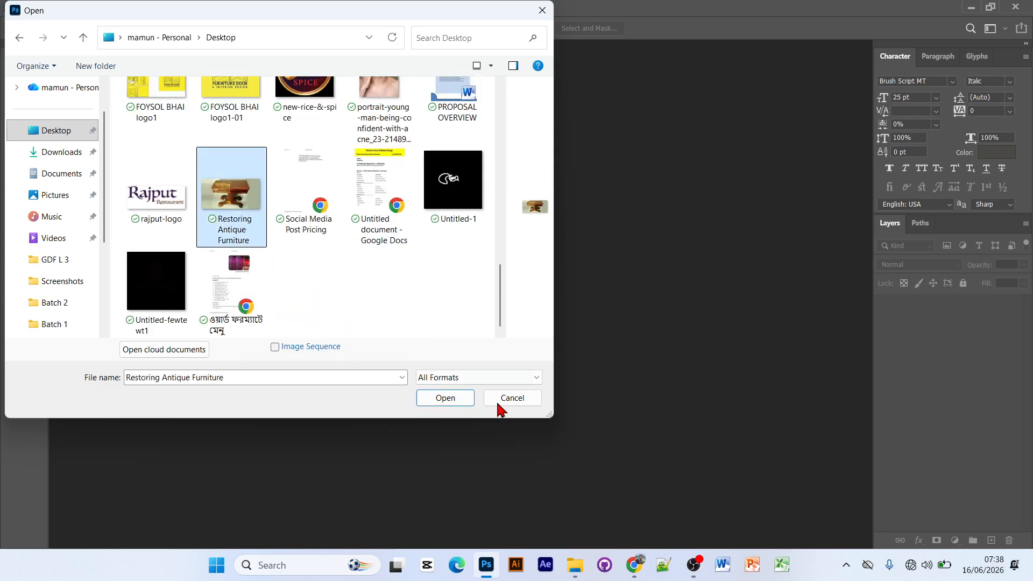
left_click(445, 399)
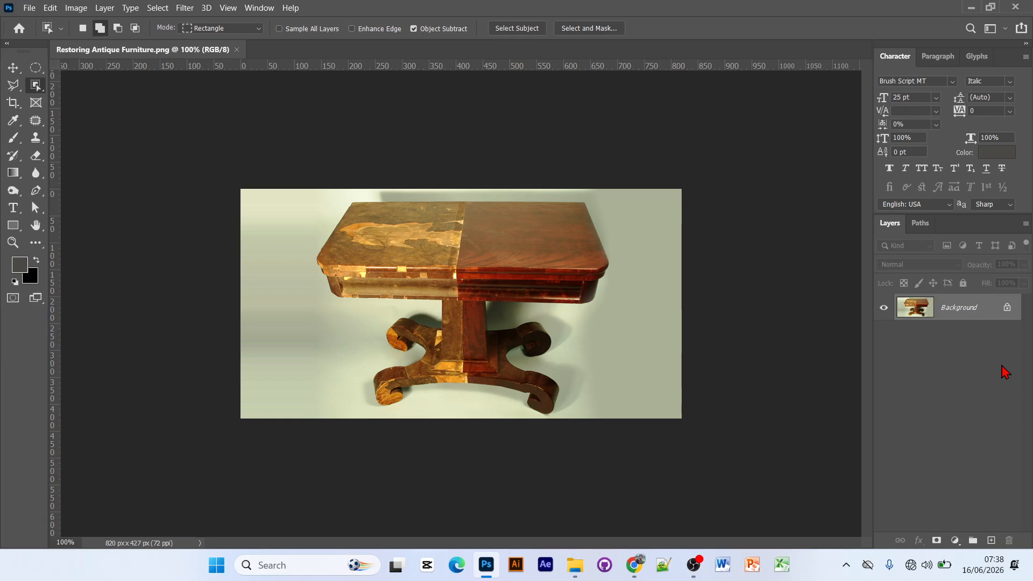
Duplicate the Background layer and keep the copy selected and visible
left_click(1018, 339)
key("ctrl+j")
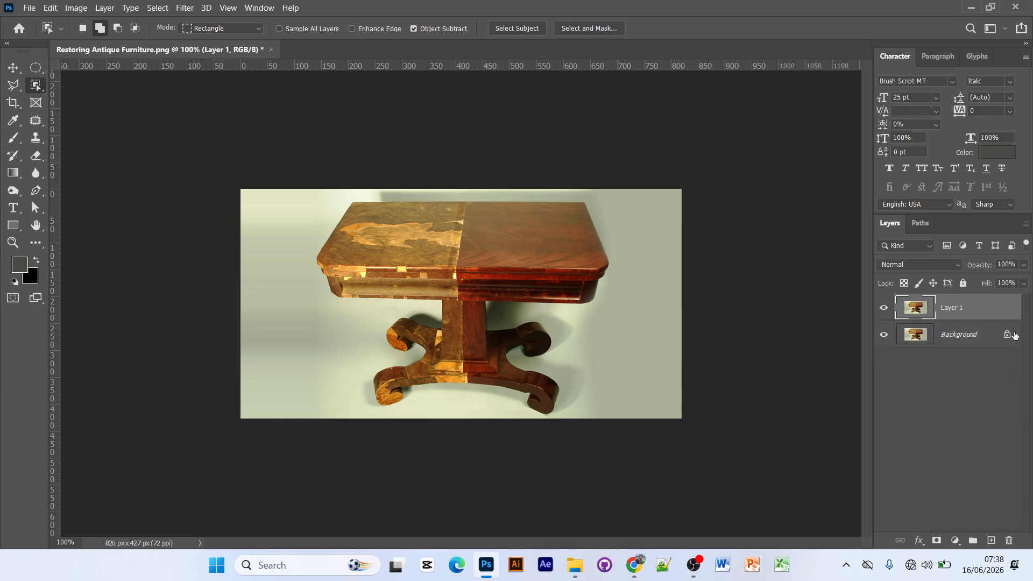
left_click(986, 363)
left_click(979, 345)
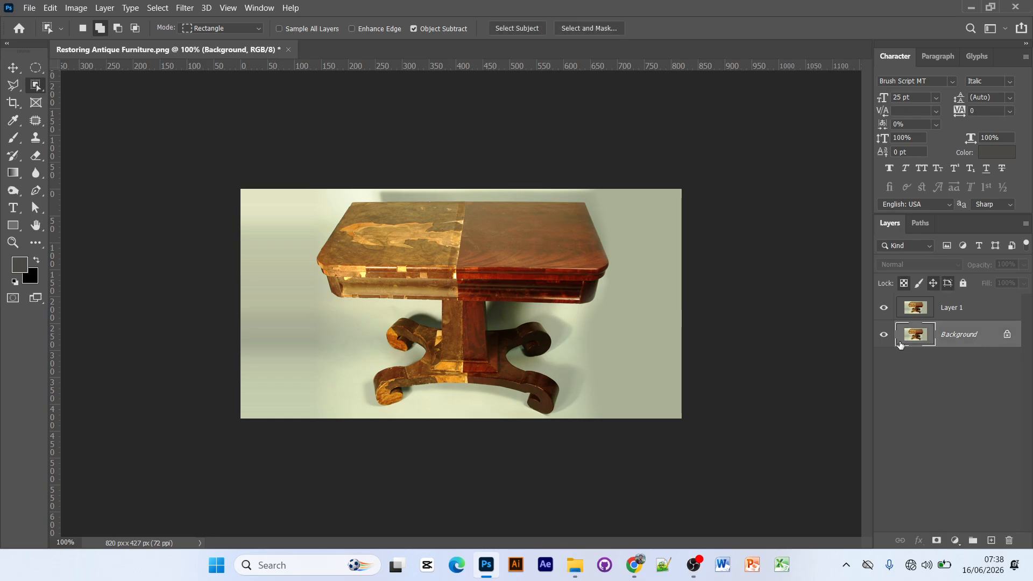
left_click(894, 314)
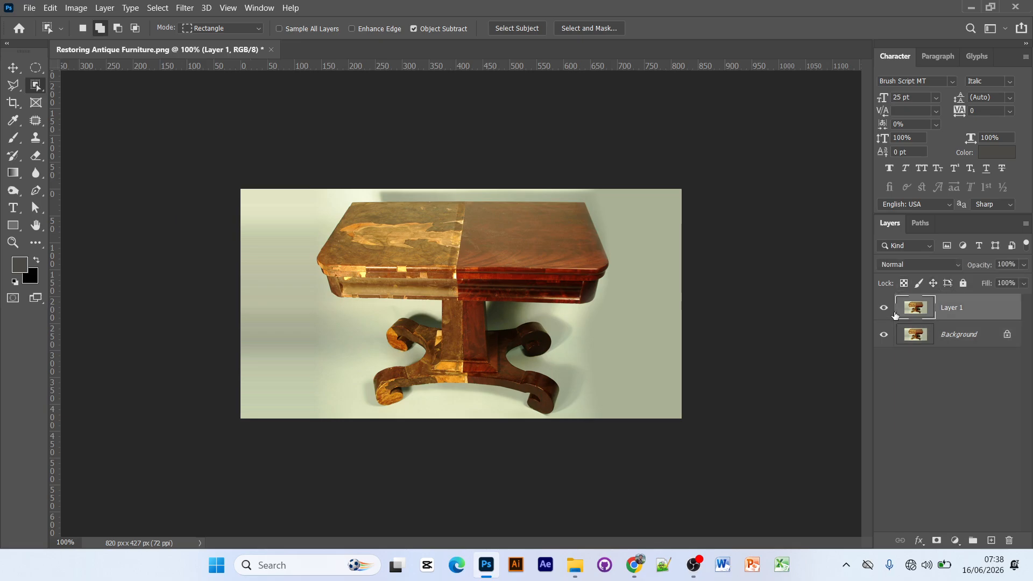
left_click(884, 306)
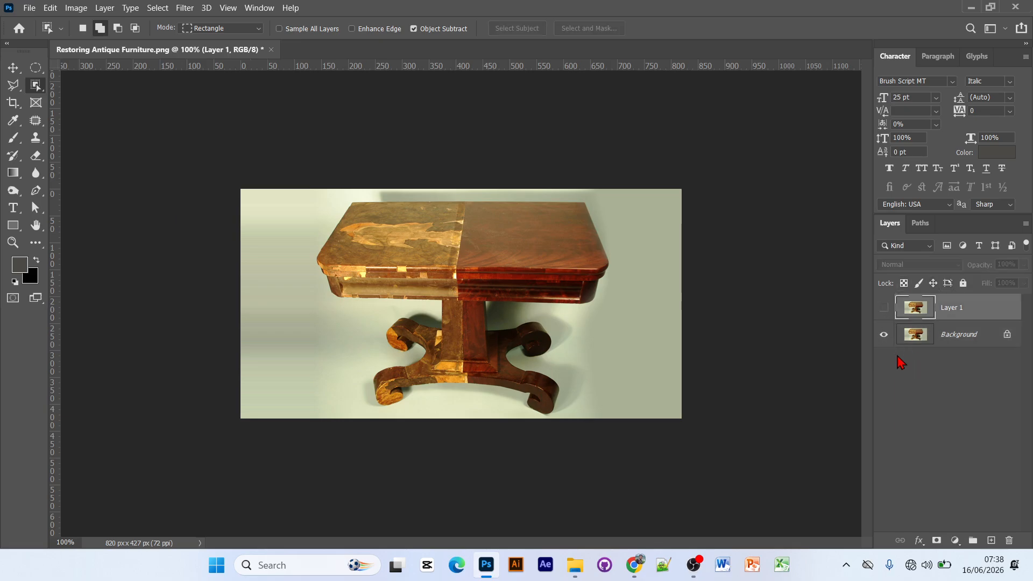
left_click(884, 308)
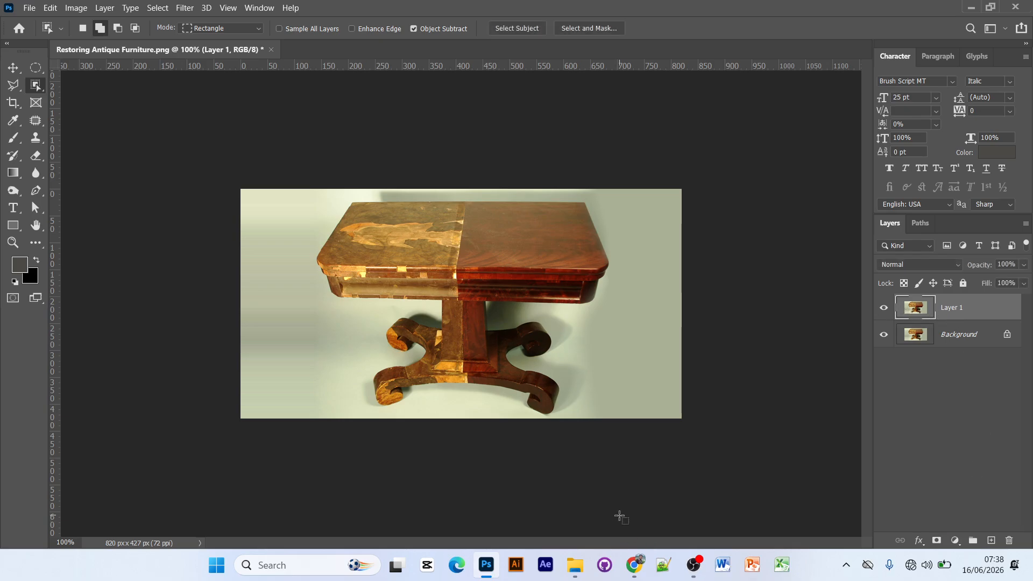
Switch to the Pen tool for tracing the restored half of the table
key("ctrl+plus")
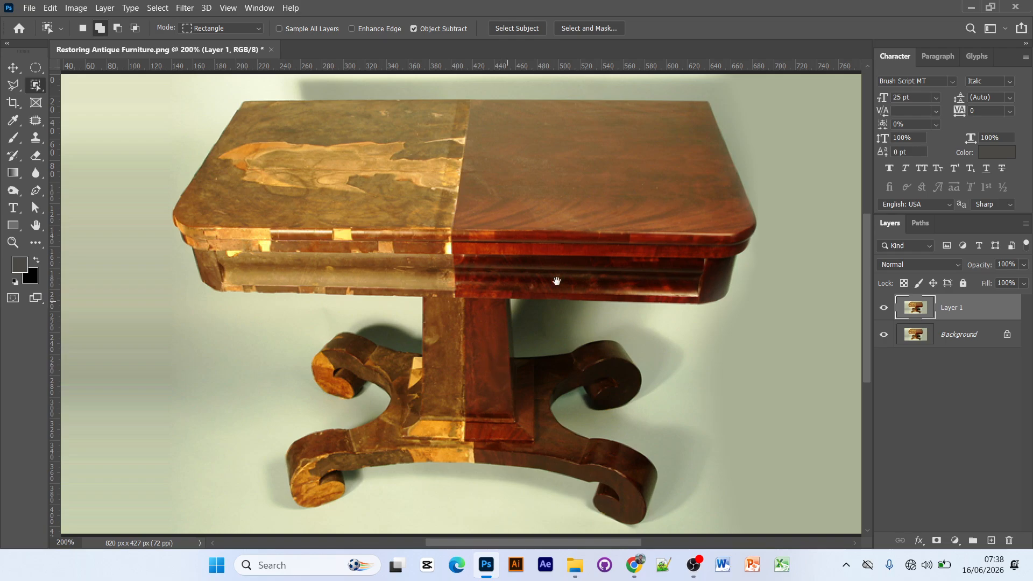
left_click_drag(556, 277, 472, 318)
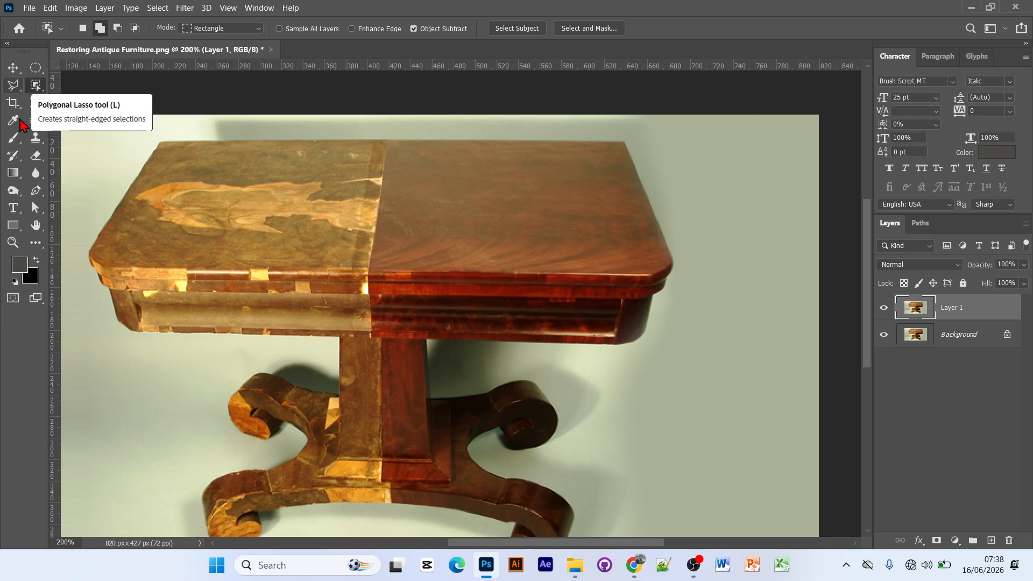
left_click(36, 192)
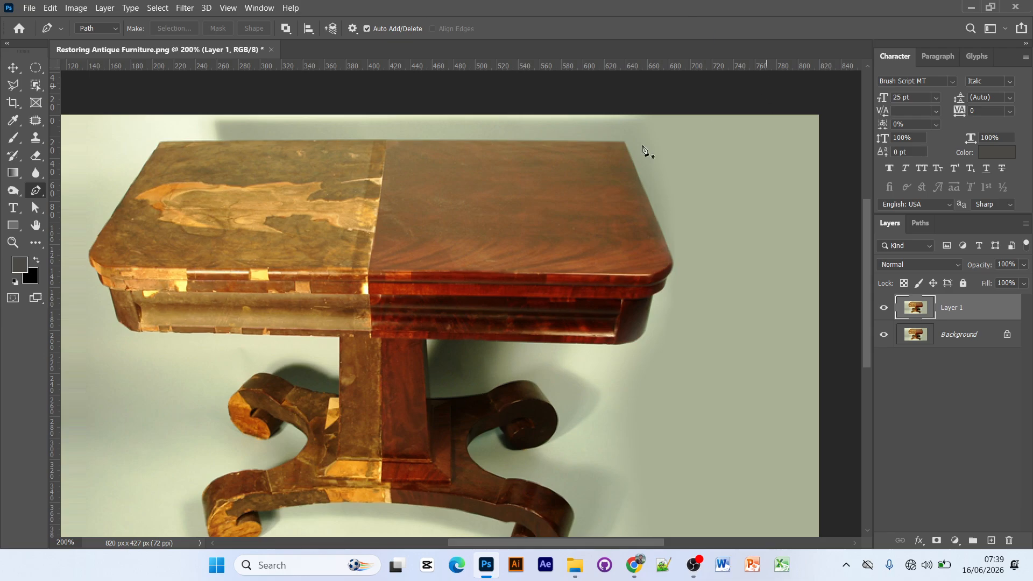
left_click(387, 140)
left_click(368, 268)
left_click(286, 28)
left_click(286, 29)
left_click(286, 29)
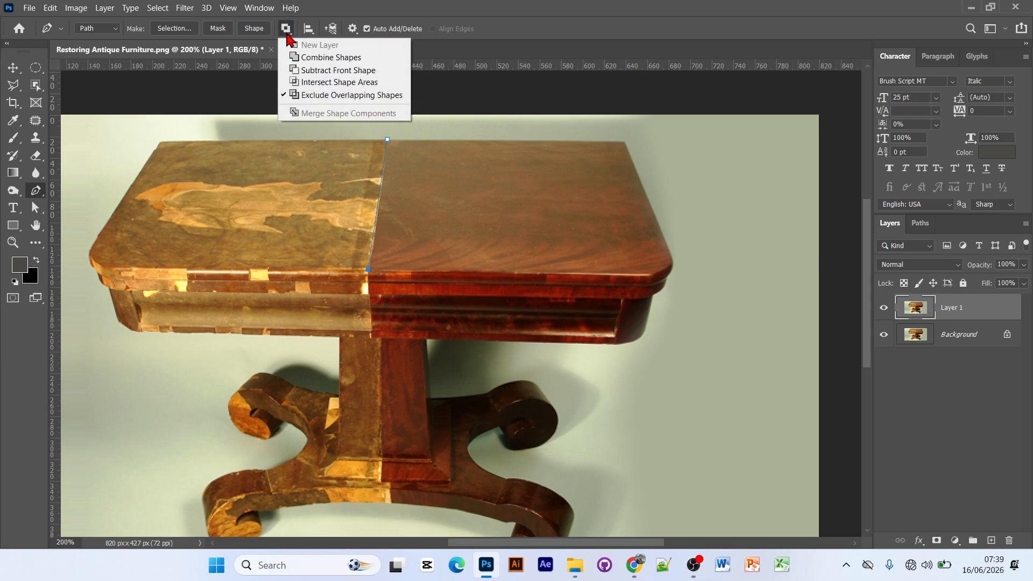
left_click(287, 34)
key("Escape")
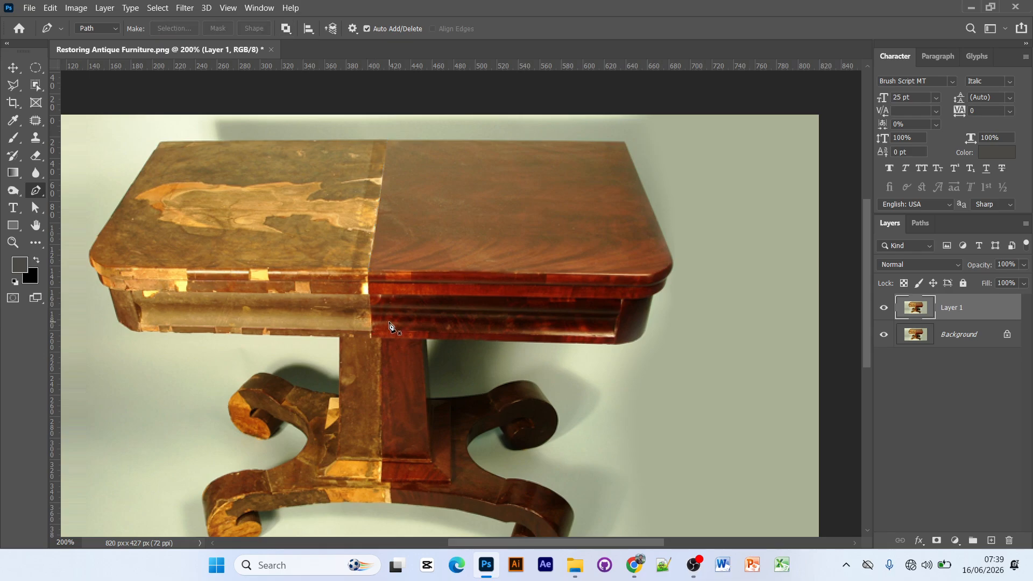
key("ctrl+plus")
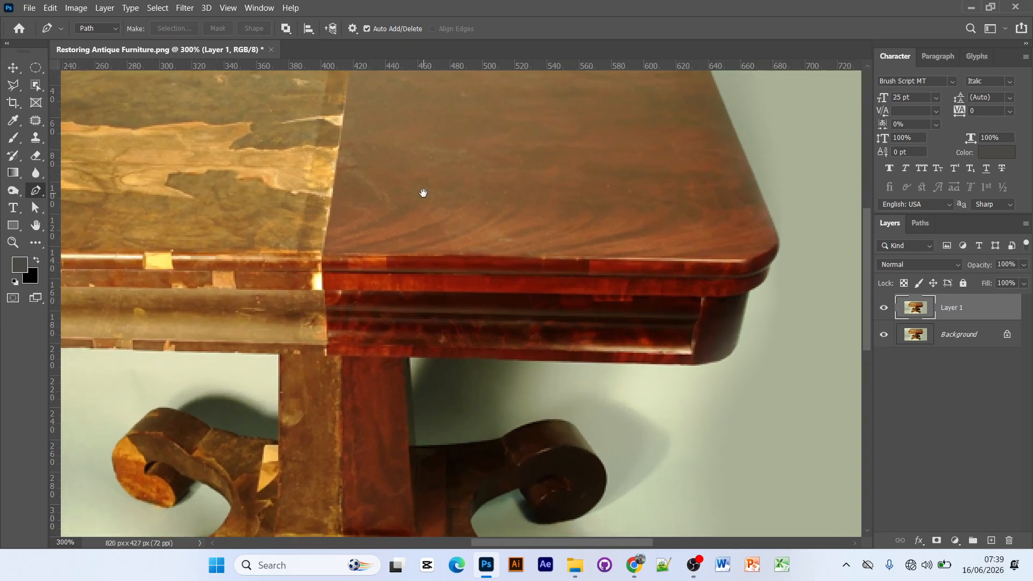
left_click_drag(424, 193, 428, 344)
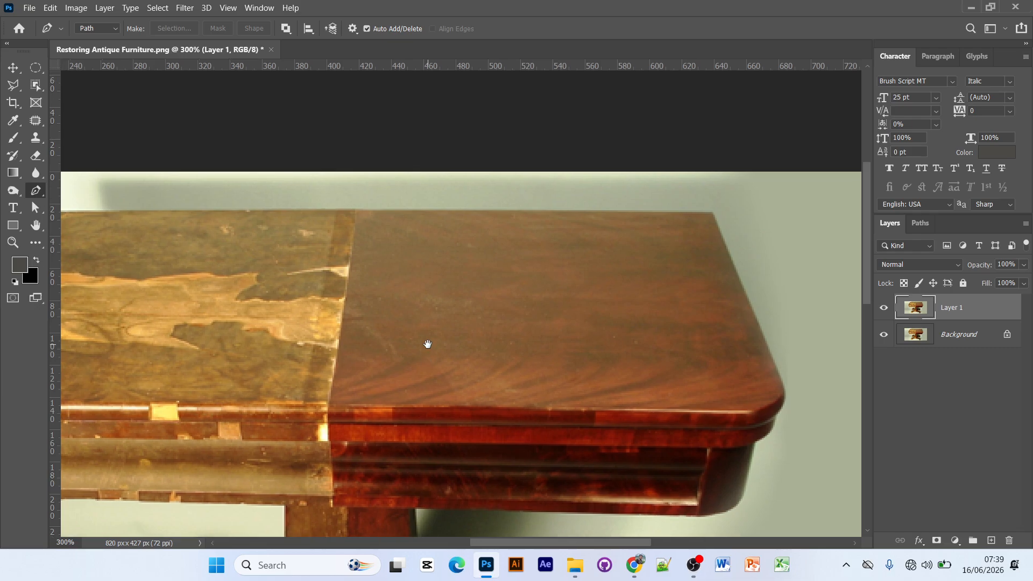
left_click(357, 209)
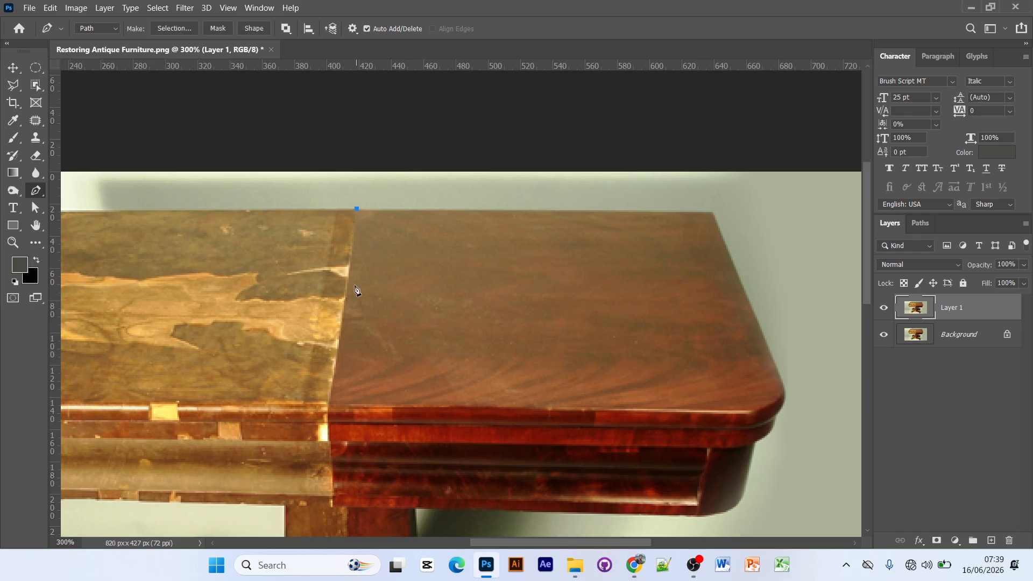
left_click(329, 405)
key("Escape")
Start a pen path at the top of the tabletop seam and trace the damaged/restored boundary down to the apron's lower edge
left_click(360, 210)
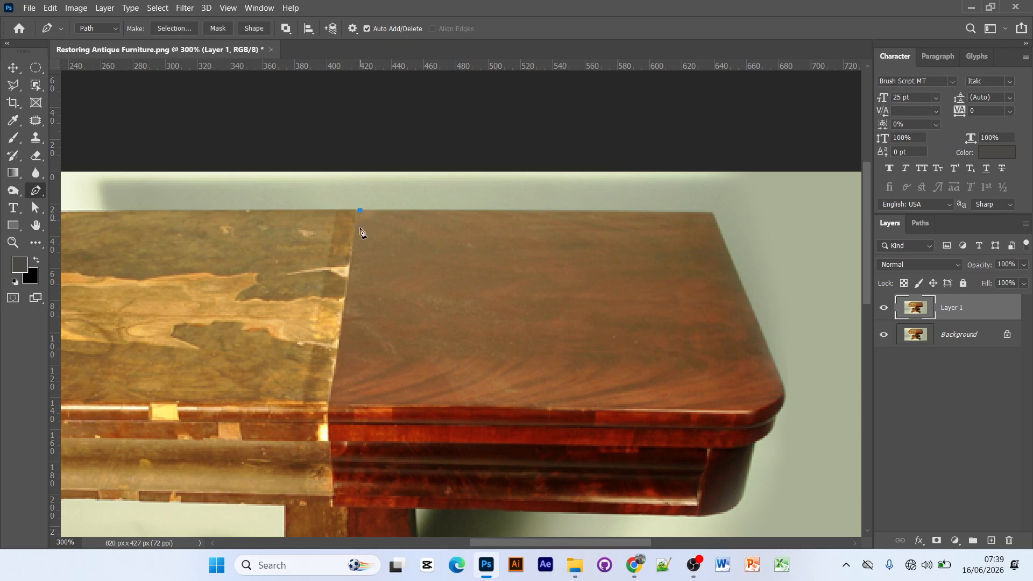
left_click(330, 410)
scroll(330, 404, "down", 2)
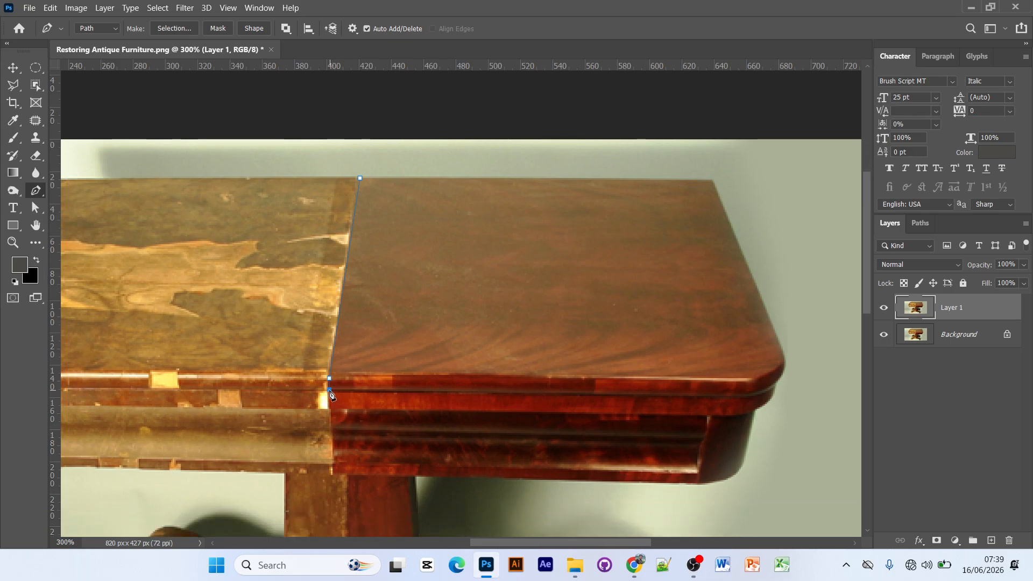
scroll(331, 395, "down", 1)
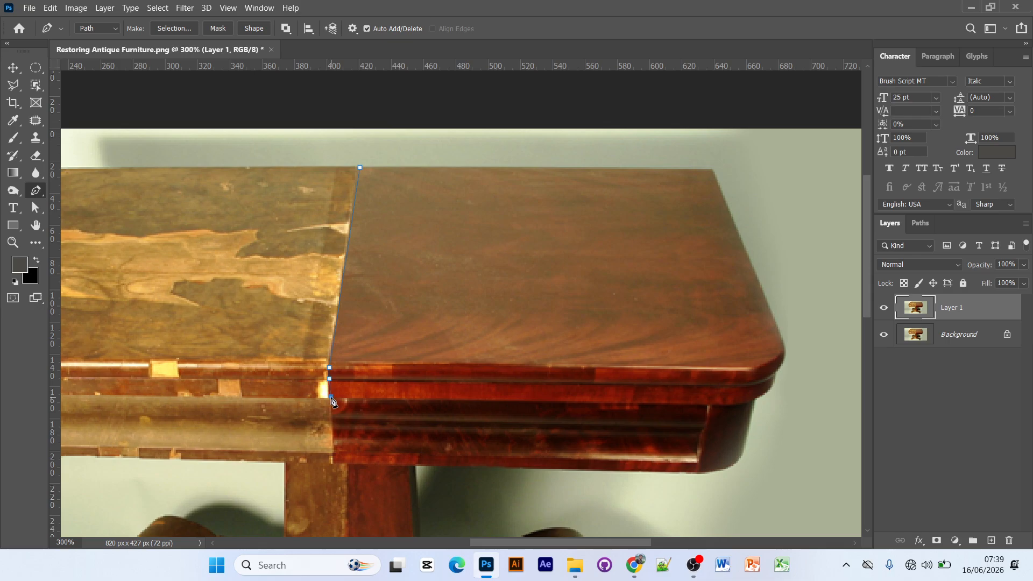
scroll(333, 409, "down", 1)
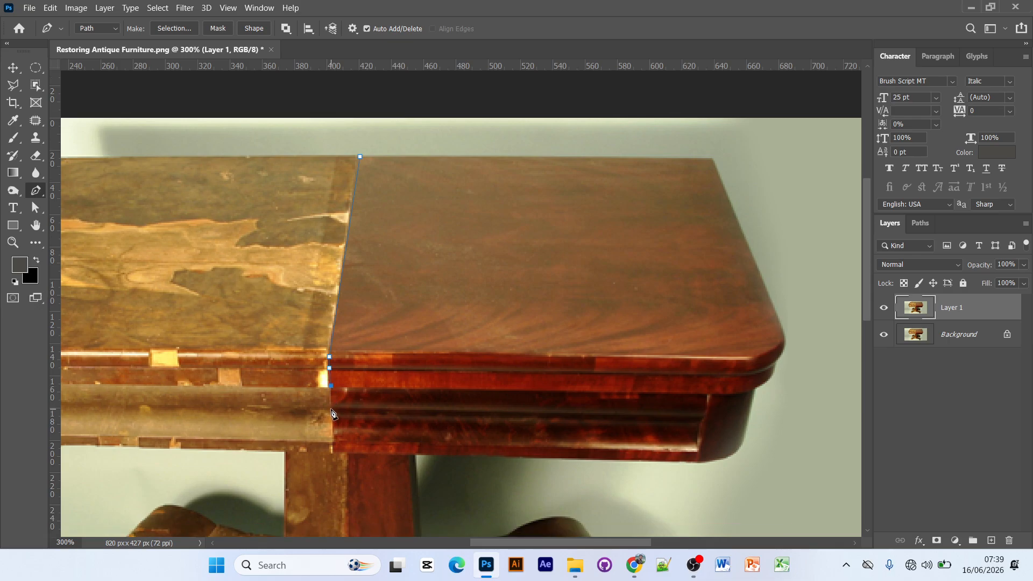
scroll(332, 412, "down", 1)
scroll(333, 406, "down", 1)
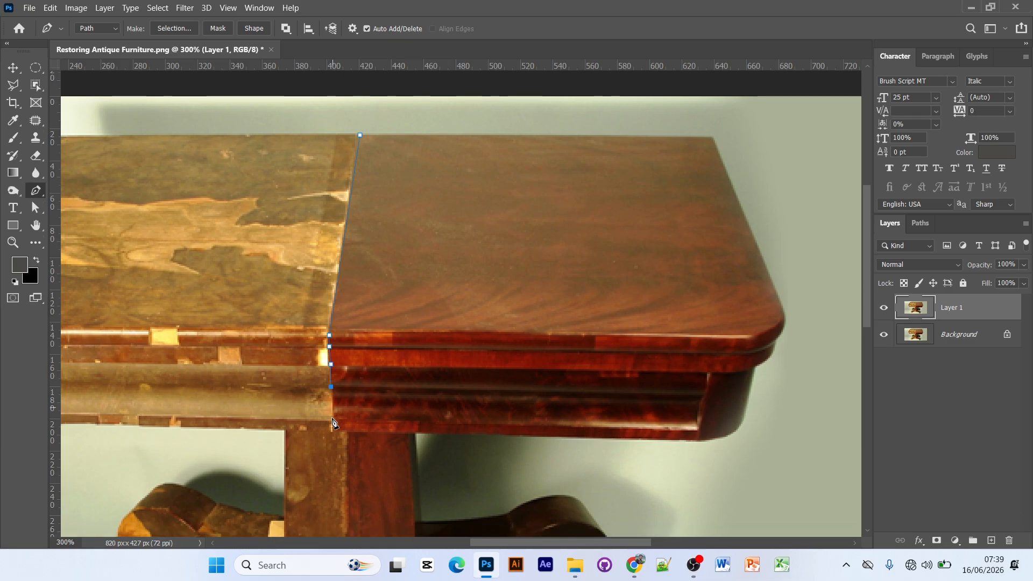
left_click(334, 397)
scroll(333, 408, "down", 1)
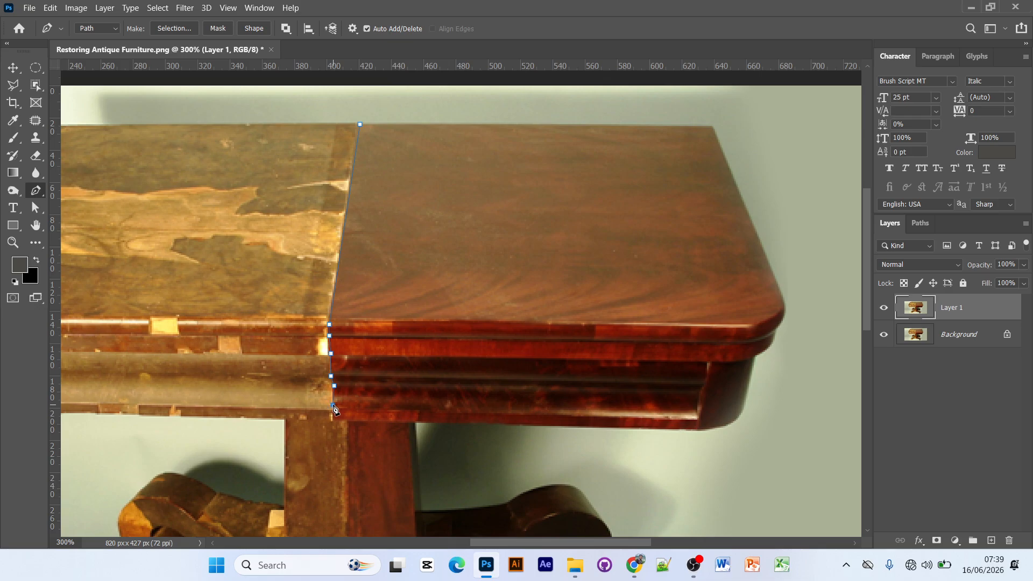
scroll(333, 410, "down", 1)
left_click(334, 410)
scroll(336, 413, "down", 5)
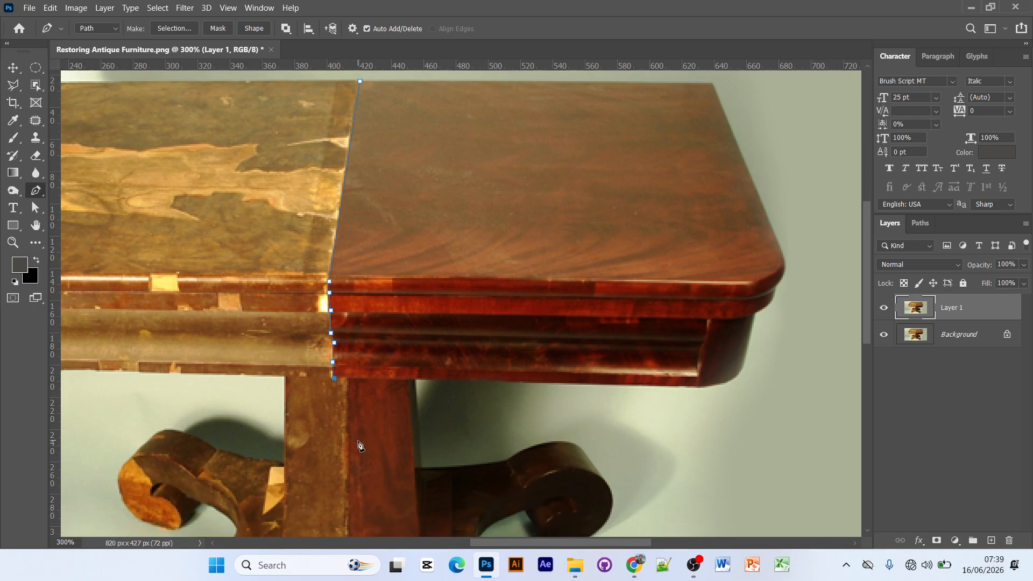
Continue the path across to the pedestal seam and down it to the lower edge of the base
left_click(349, 357)
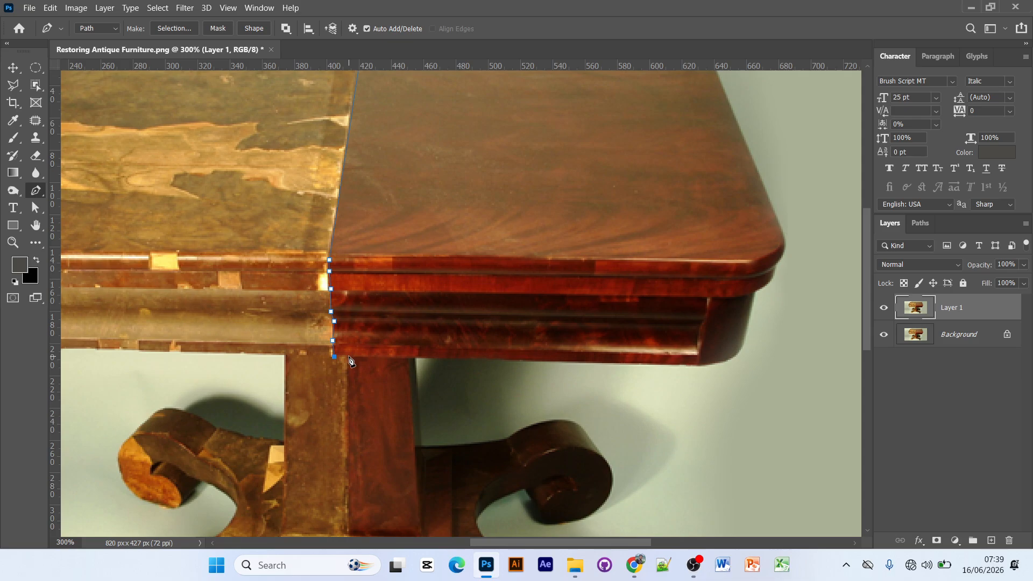
scroll(351, 376, "down", 12)
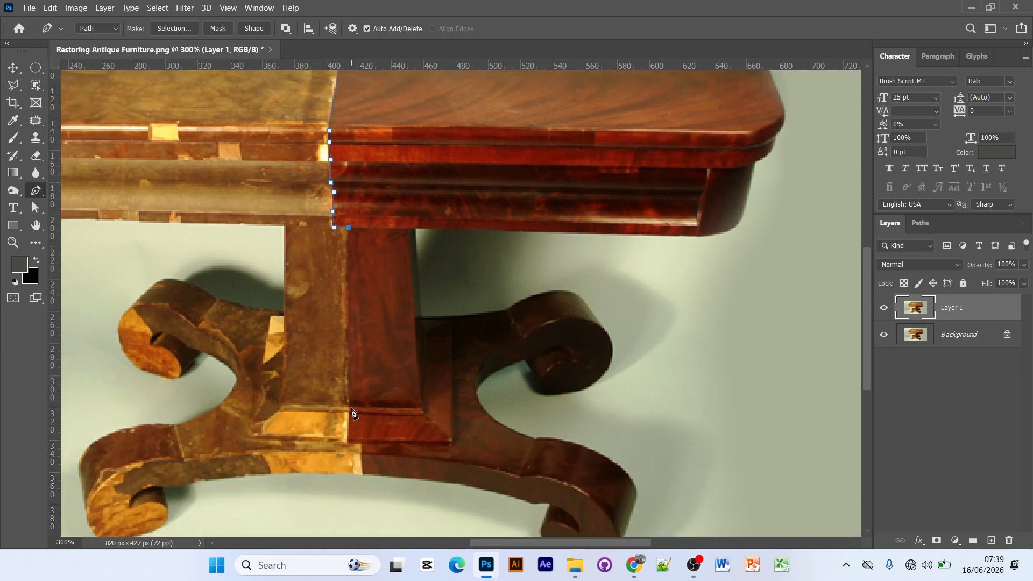
left_click(348, 254)
scroll(349, 280, "down", 2)
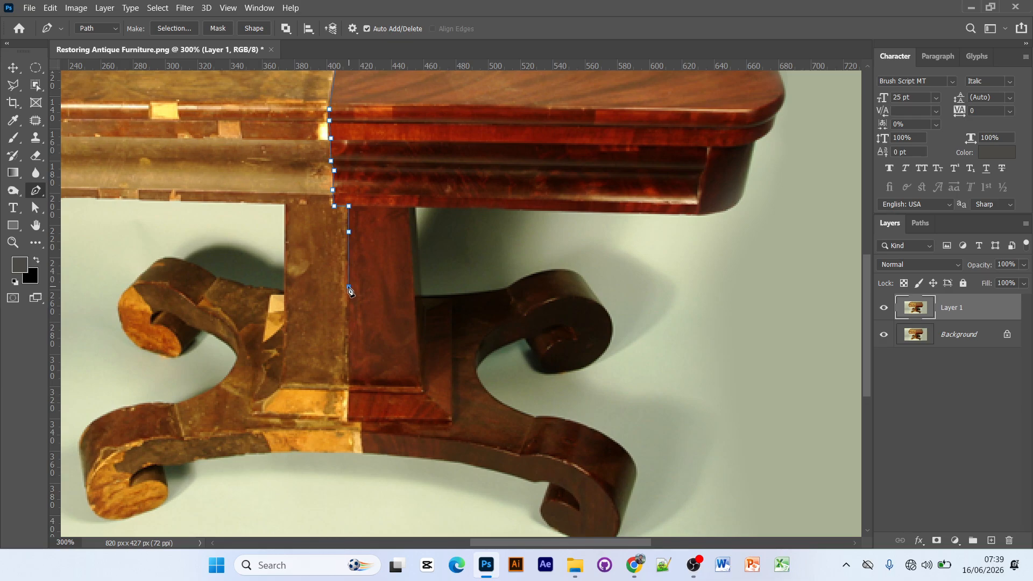
scroll(351, 294, "down", 5)
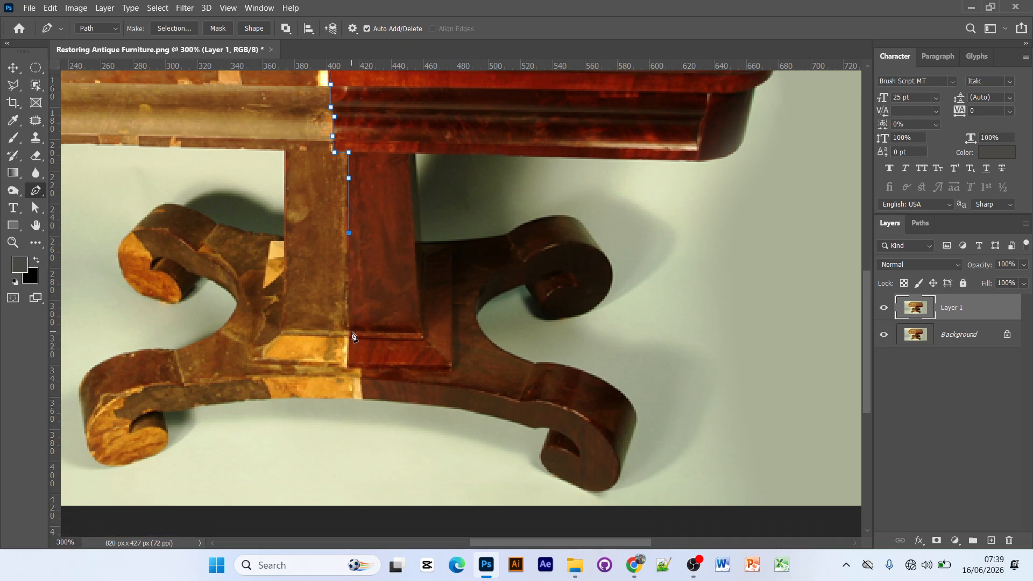
scroll(350, 335, "down", 2)
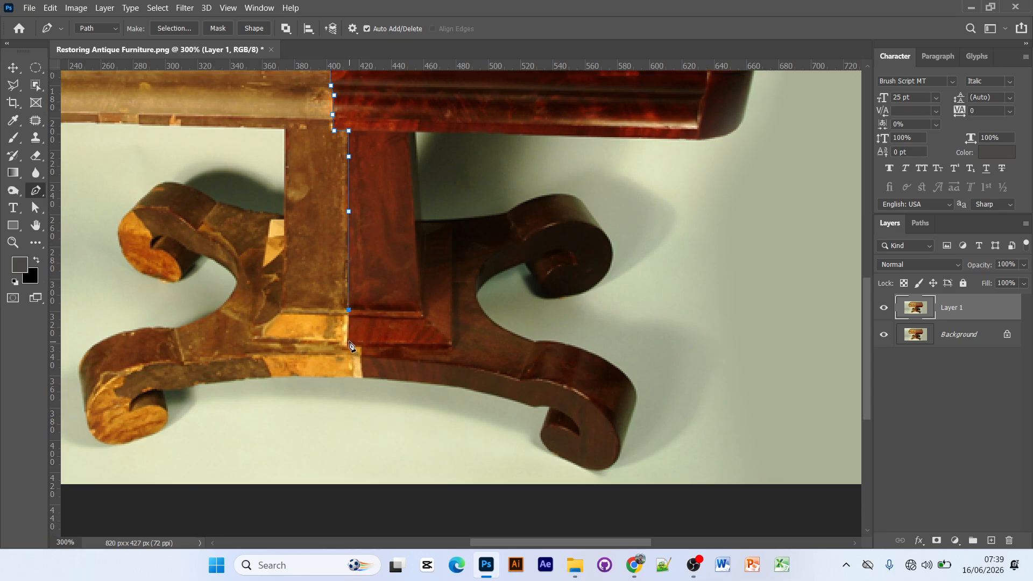
scroll(350, 345, "down", 1)
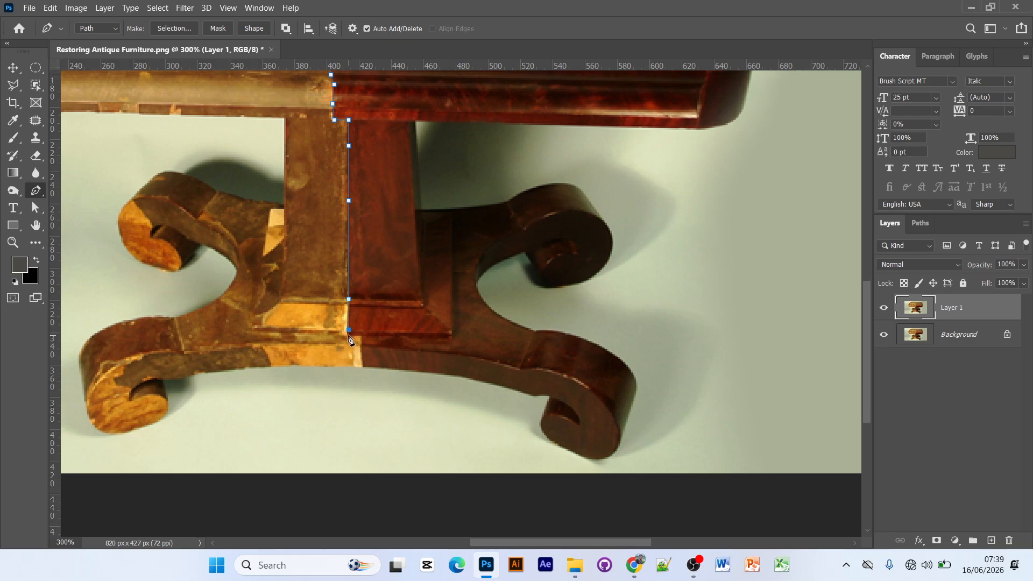
left_click(362, 336)
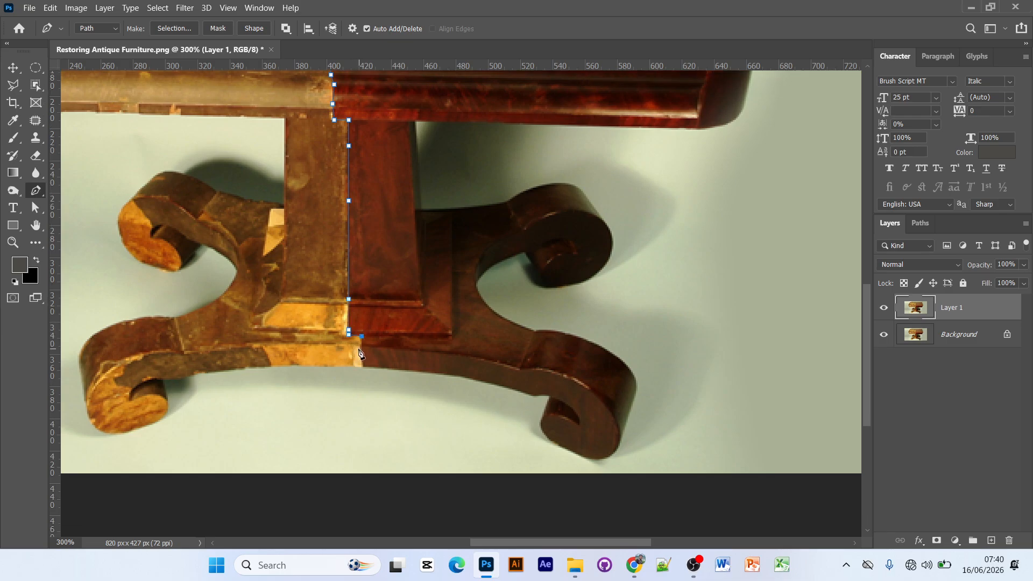
scroll(359, 353, "down", 2)
left_click(364, 347)
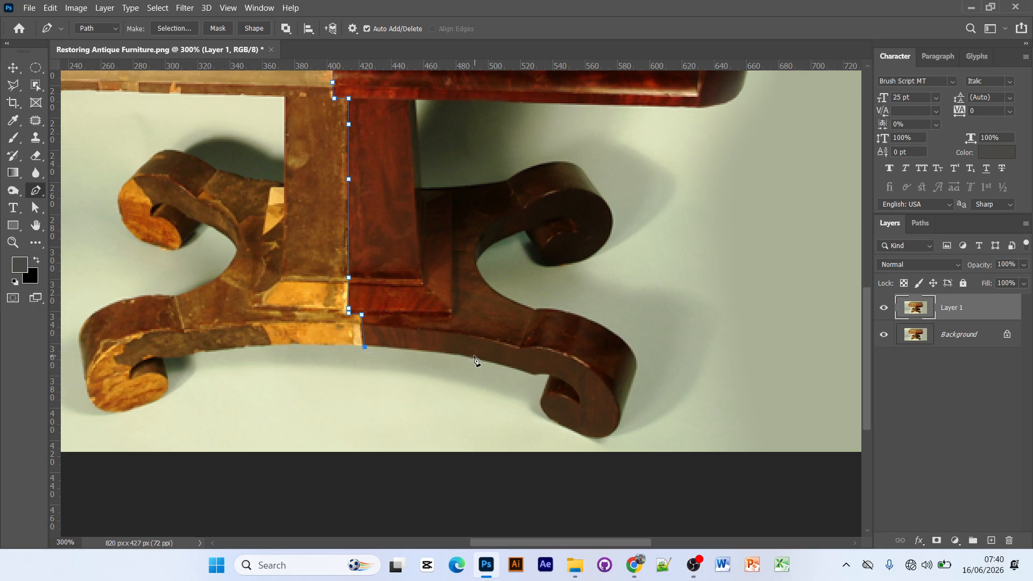
Trace the path along the lower edge of the restored base to the inner side of its front foot, with curved and corner anchors
left_click_drag(475, 358, 526, 368)
left_click(476, 359)
left_click_drag(532, 376, 545, 381)
left_click(532, 377)
left_click(549, 374)
mouse_move(542, 401)
left_mouse_down()
mouse_move(540, 418)
mouse_move(554, 399)
mouse_move(542, 409)
left_mouse_up()
left_click(543, 401, "alt")
Continue the path around the restored front foot's scroll and back along its upper edge to the inward curve between the feet
left_click_drag(589, 436, 630, 450)
left_click_drag(621, 417, 631, 392)
left_click(618, 426)
left_click_drag(561, 311, 502, 294)
left_click(562, 310, "alt")
left_click(536, 310)
left_click_drag(476, 263, 453, 221)
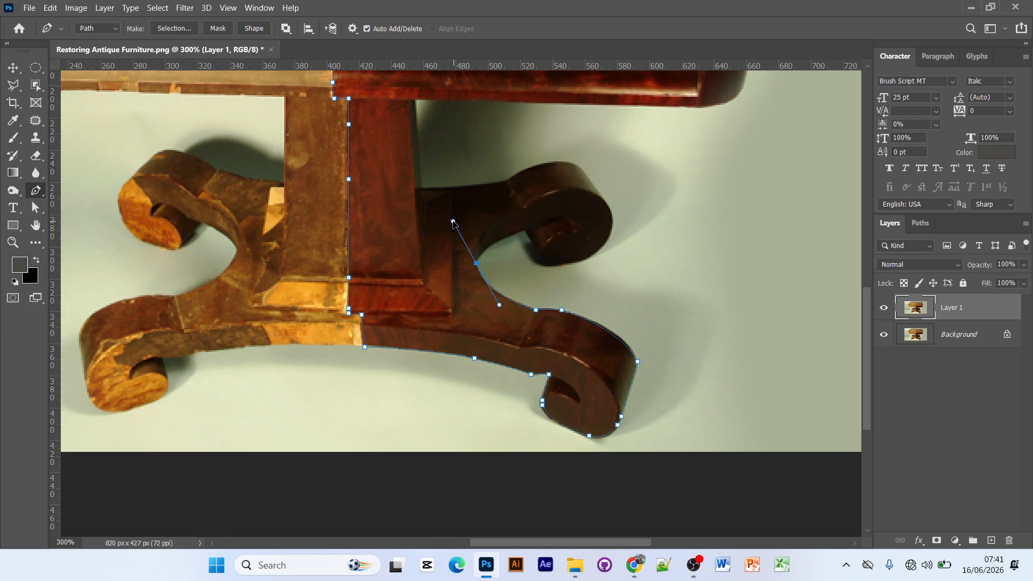
left_click(476, 263)
Trace the path around the restored rear foot's scroll to where its upper edge meets the base, using curved and corner anchors
left_click_drag(524, 233, 552, 235)
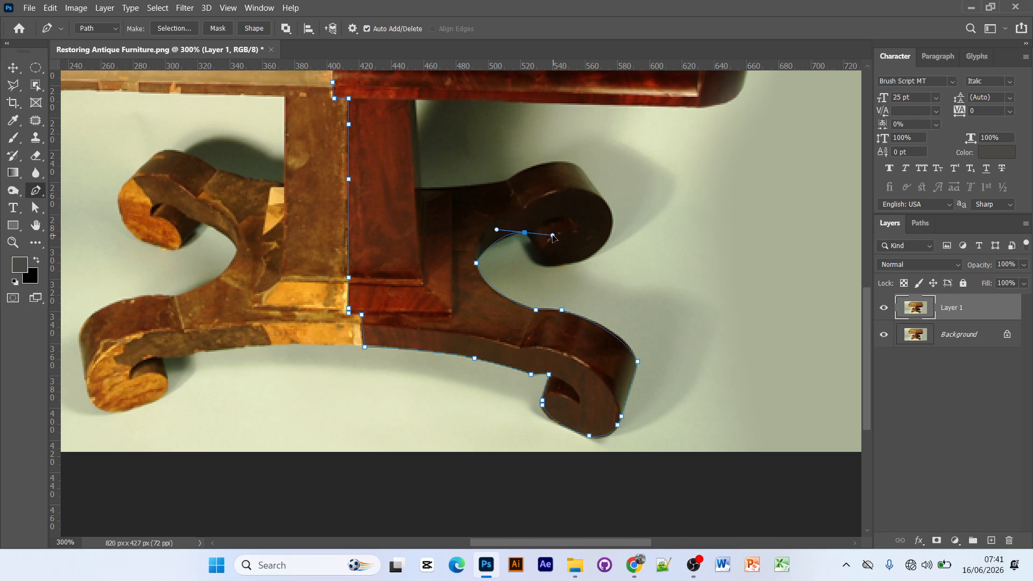
left_click(525, 233)
left_click_drag(536, 246, 539, 253)
left_click_drag(548, 265, 558, 264)
left_click(547, 265)
left_click_drag(606, 242, 618, 214)
left_click_drag(600, 198, 581, 181)
left_click(601, 199)
left_click(576, 165)
left_click_drag(509, 182, 478, 216)
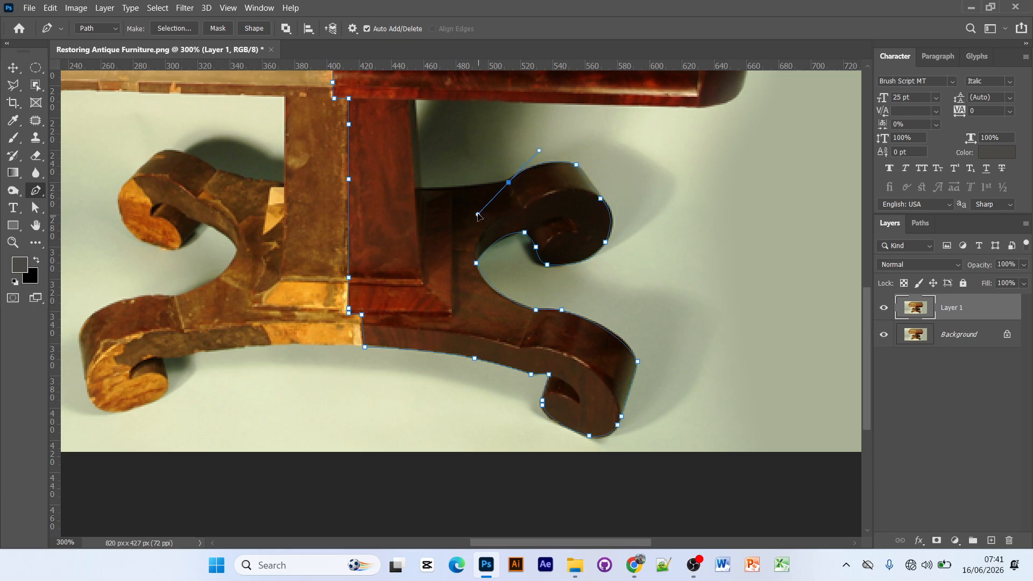
left_click(509, 184, "alt")
Continue the path to the pedestal, up its outer edge and along the underside of the restored apron
left_click(423, 190)
scroll(425, 194, "up", 5)
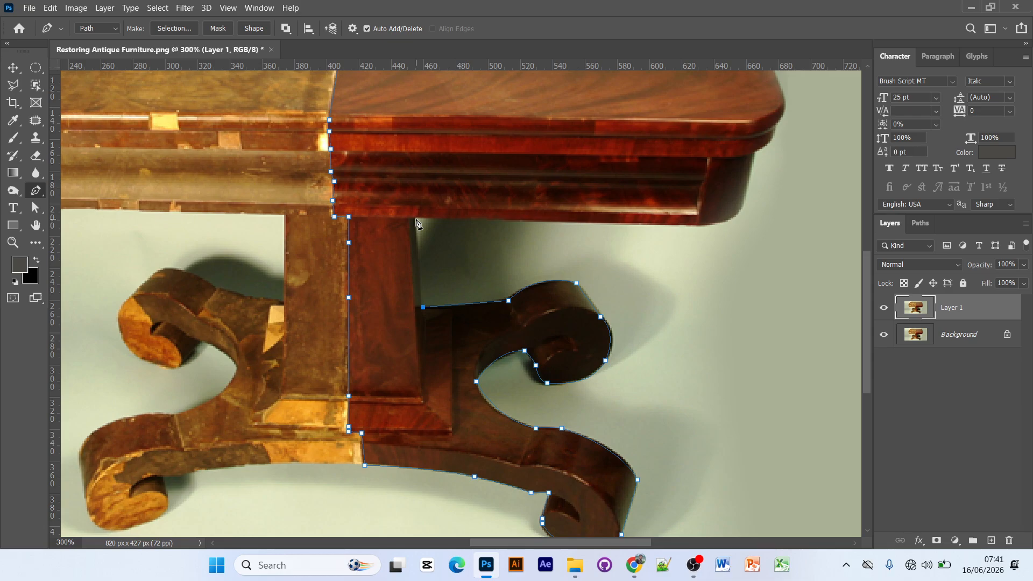
left_click(413, 219)
left_click(521, 221)
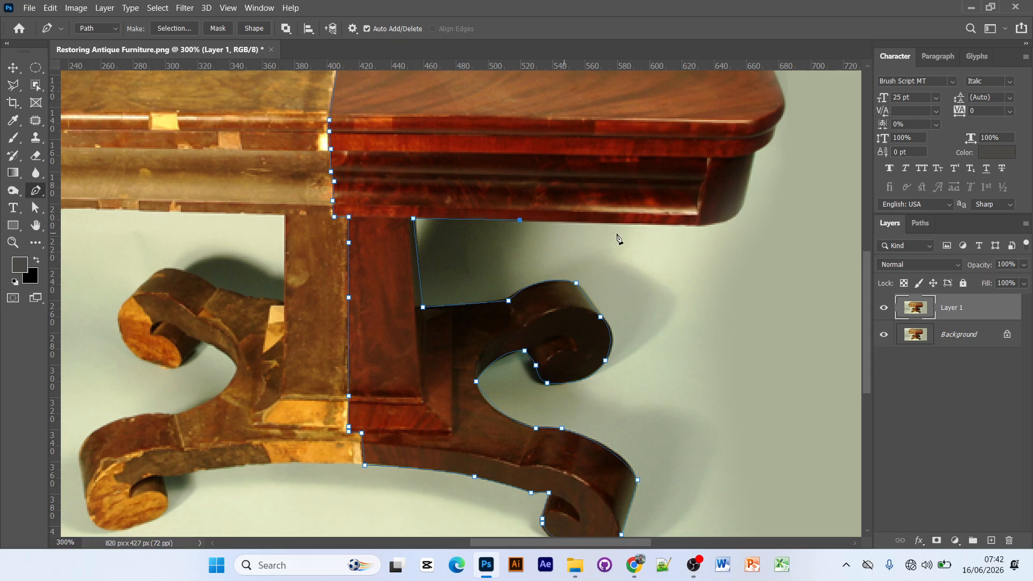
left_click(694, 224)
Trace the path around the rounded end of the apron and the tabletop's front corner
scroll(707, 228, "up", 2)
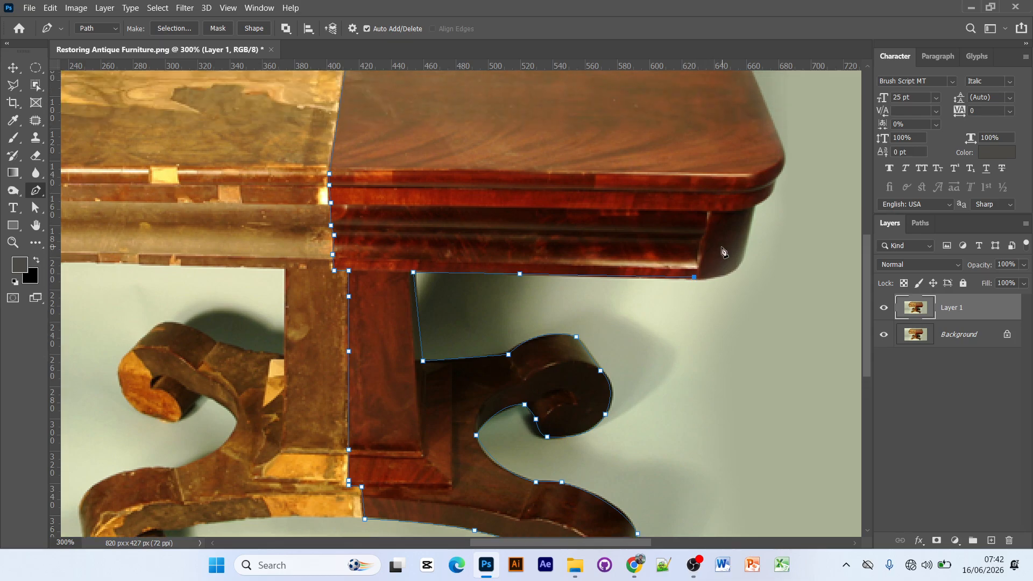
mouse_move(741, 261)
left_mouse_down()
mouse_move(760, 232)
mouse_move(739, 243)
left_mouse_up()
left_click(753, 208)
scroll(763, 223, "up", 2)
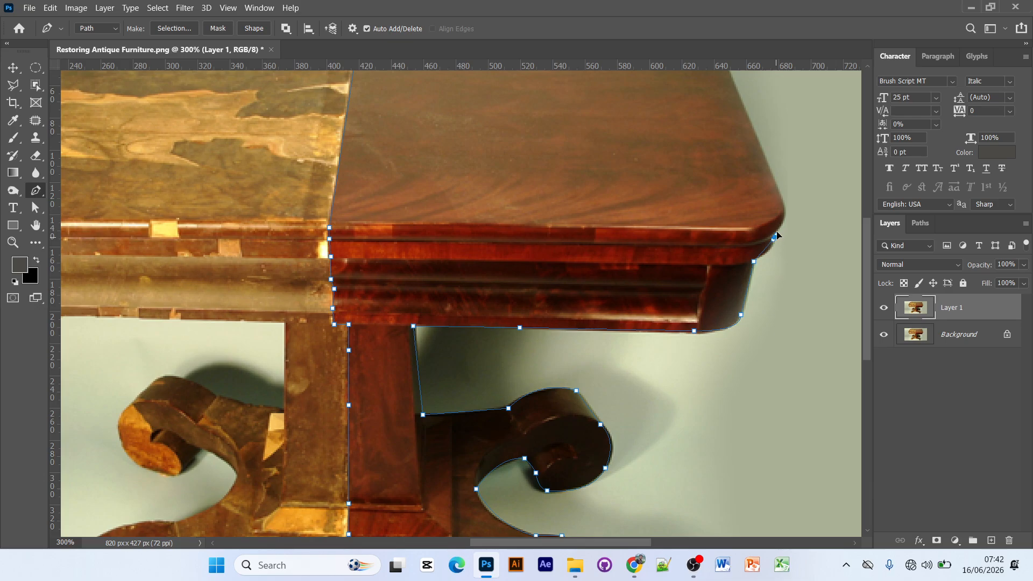
left_click_drag(777, 235, 774, 229)
left_click(775, 238)
scroll(818, 228, "up", 3)
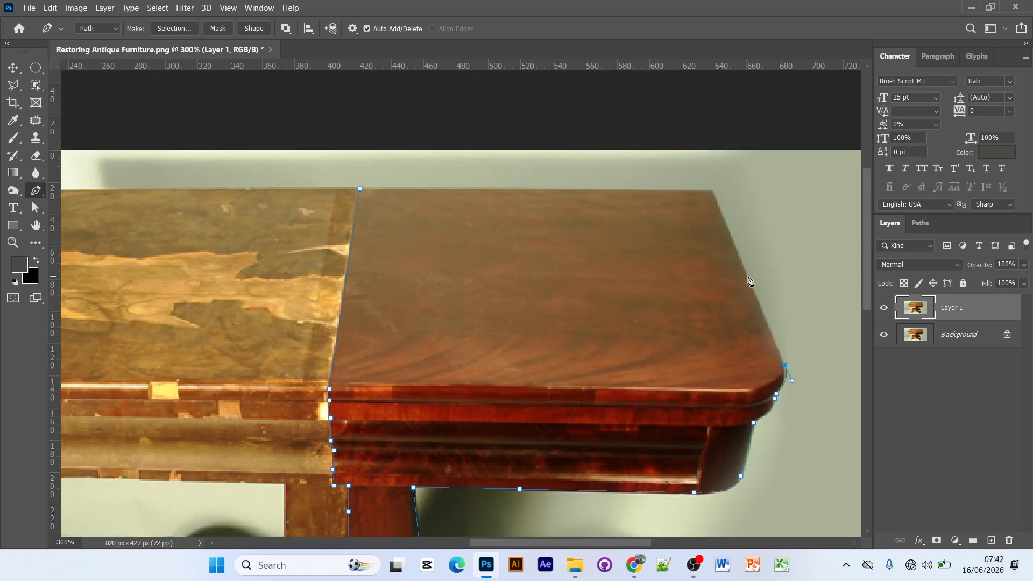
Trace the tabletop's slanted side and back edge, and close the path at its starting anchor on the seam
scroll(748, 279, "up", 2)
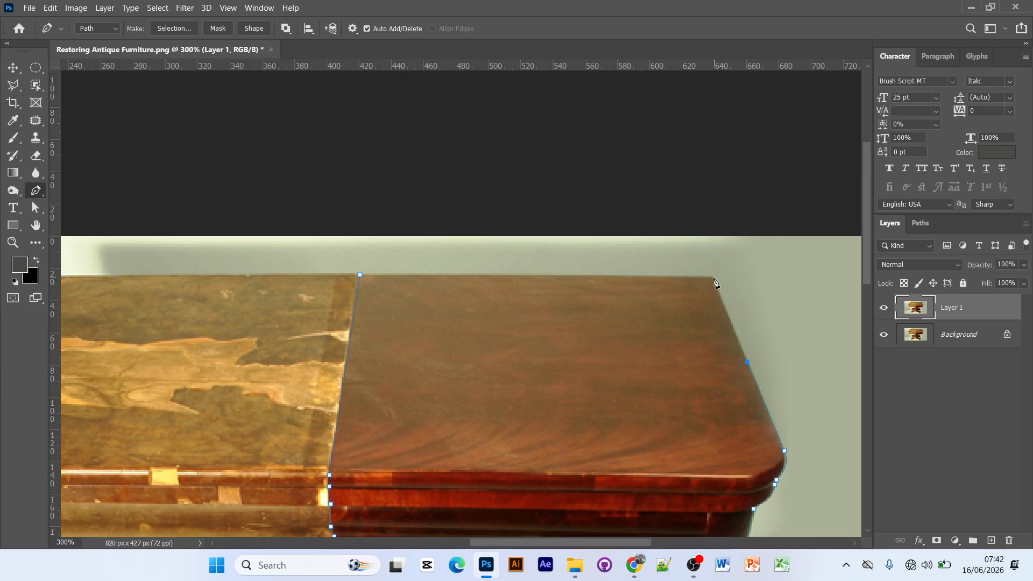
left_click(713, 277)
scroll(699, 323, "up", 1)
left_click(534, 286)
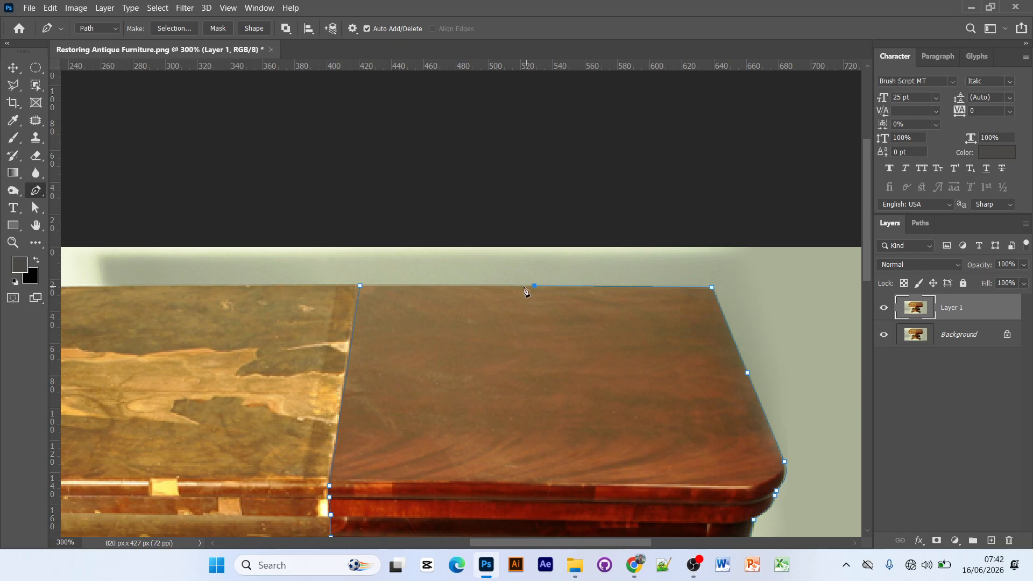
scroll(412, 300, "up", 1)
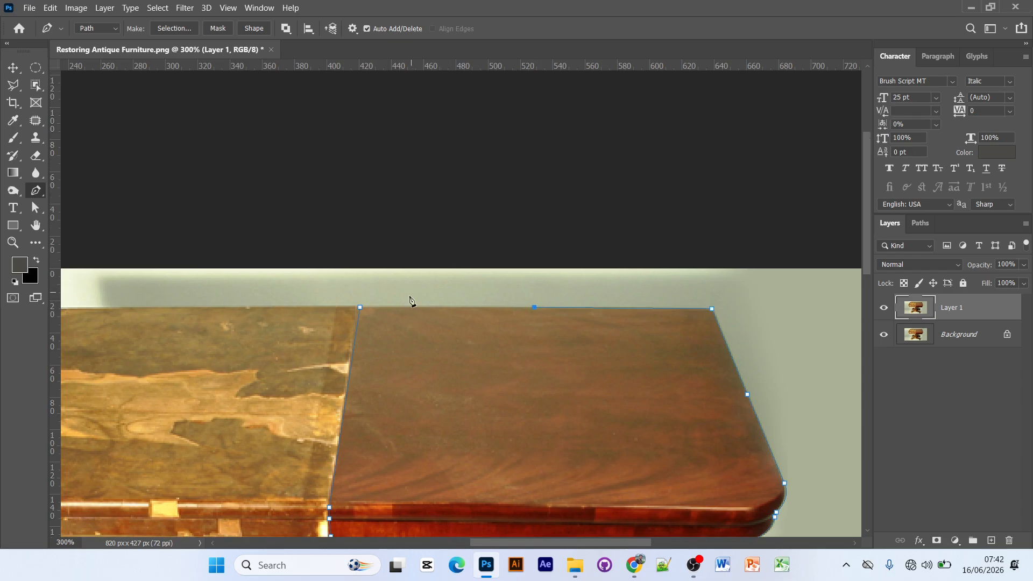
left_click(384, 308)
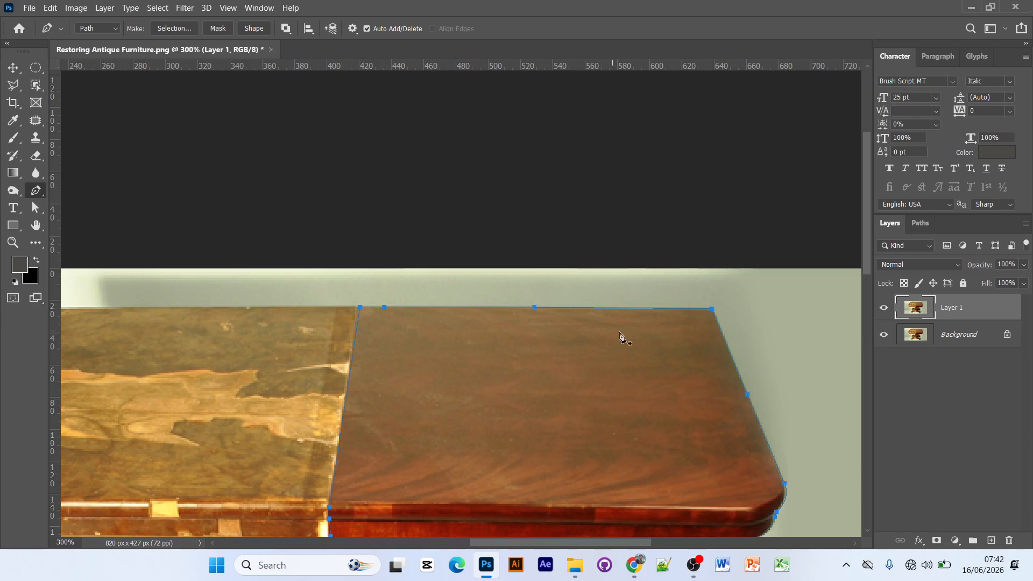
Save the work path under the name "table"
key("ctrl+minus")
key("ctrl+minus")
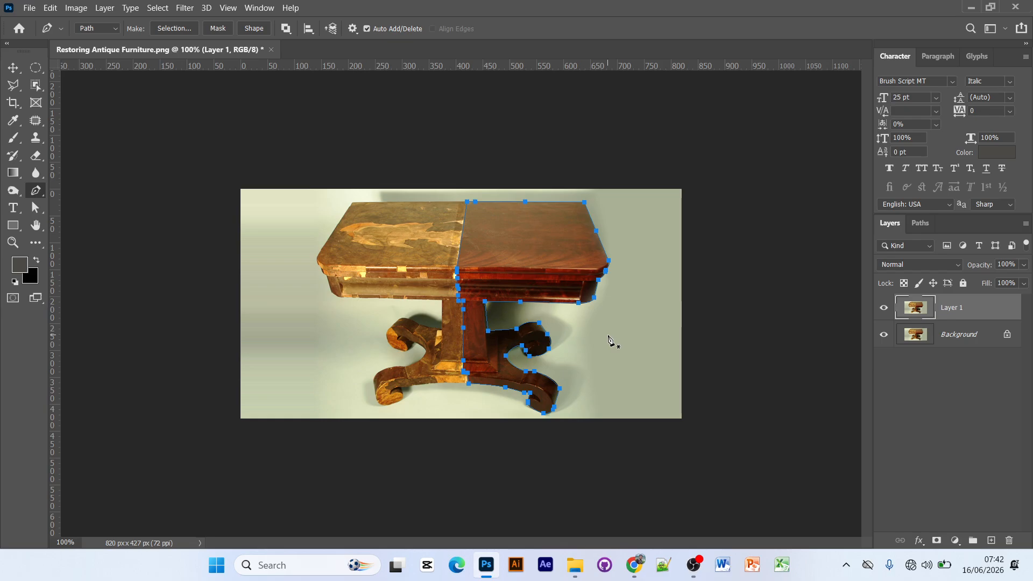
left_click(920, 223)
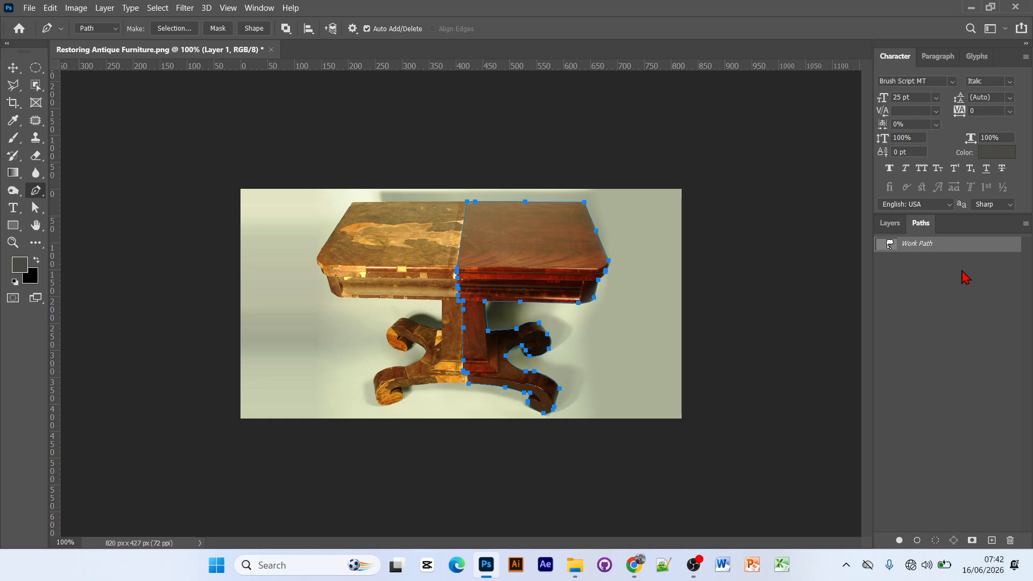
double_click(928, 244)
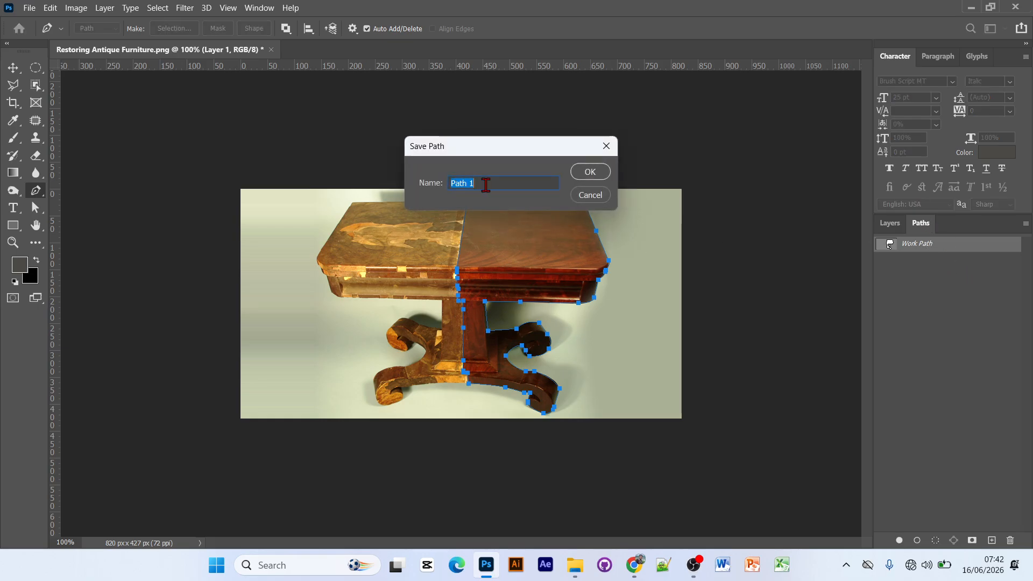
type("tabl")
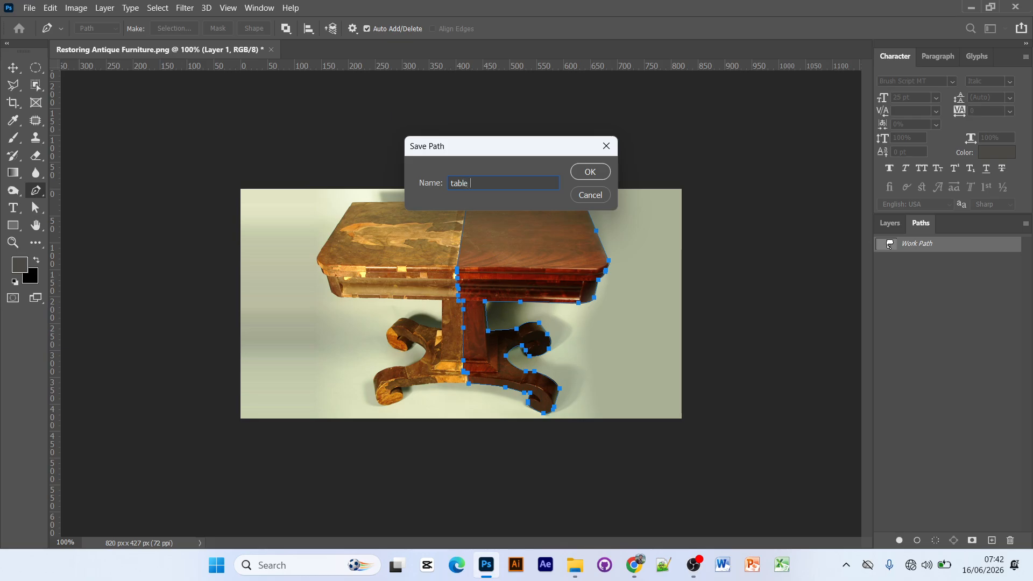
type("e")
key("Return")
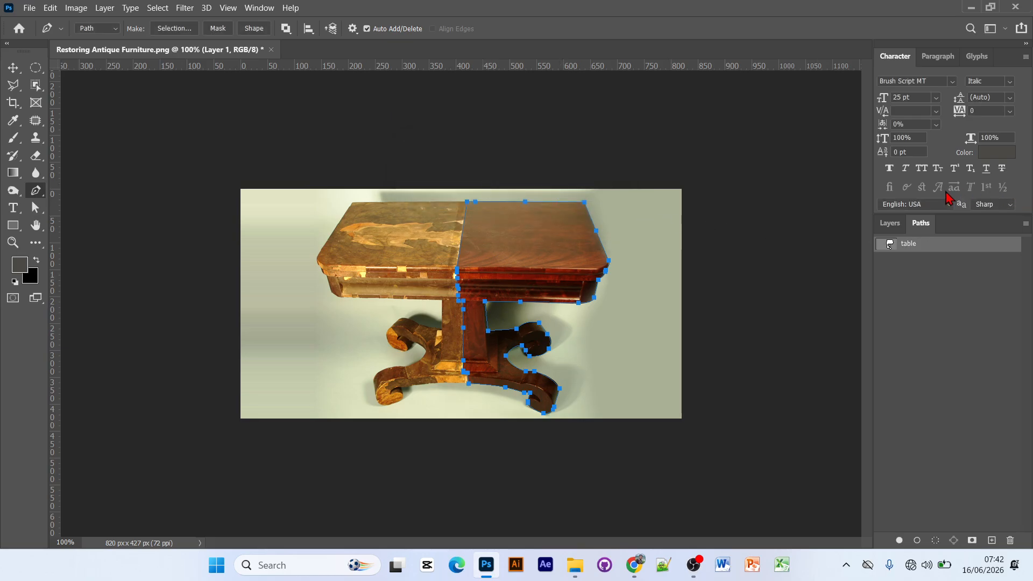
Turn the table path into a selection and copy the restored half from Layer 1 onto a new layer
left_click(890, 225)
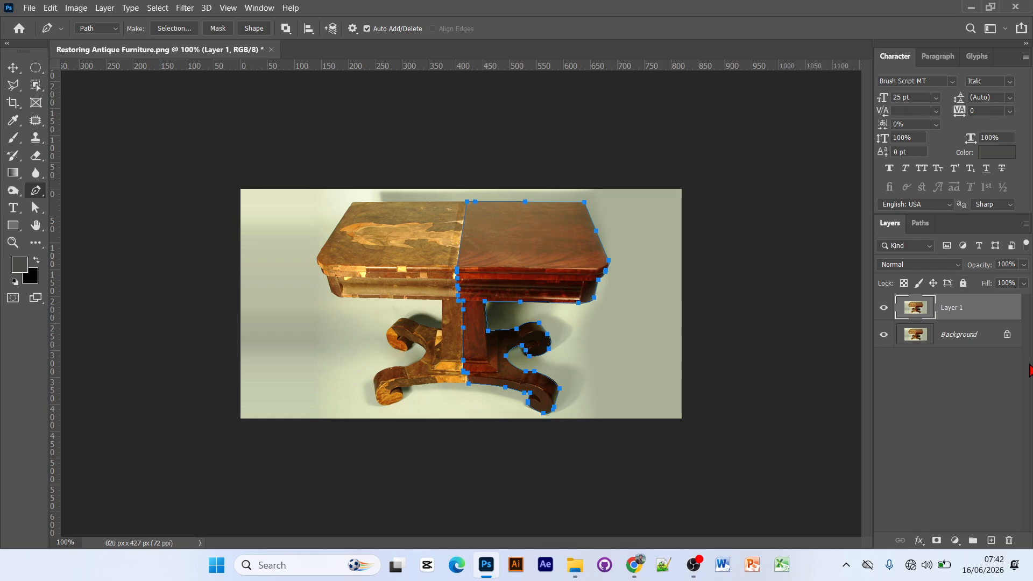
key("ctrl+Return")
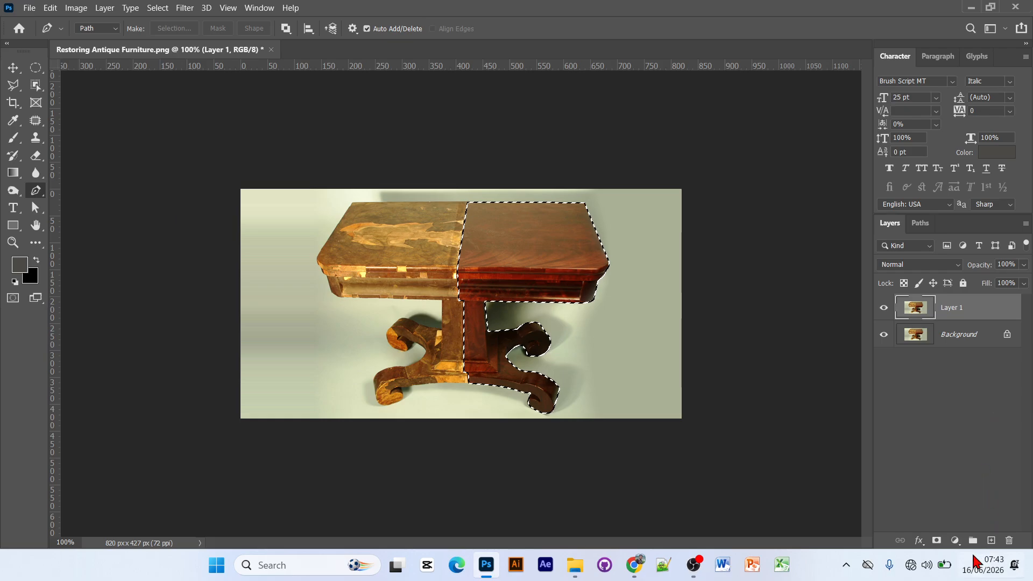
mouse_move(975, 561)
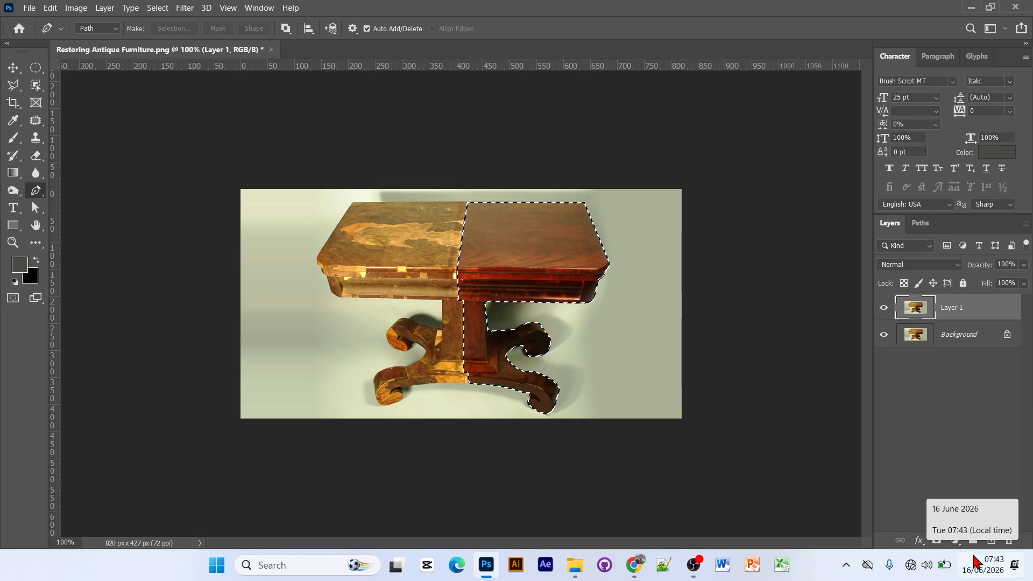
key("ctrl+j")
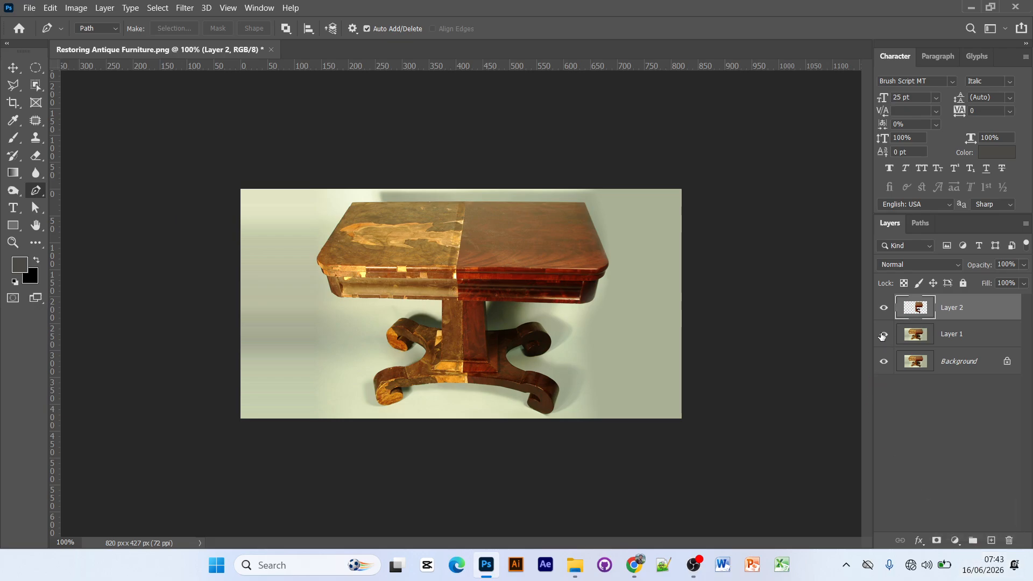
Hide Layer 1 and the Background, and rename the cut-out layer "half table"
left_click(883, 361)
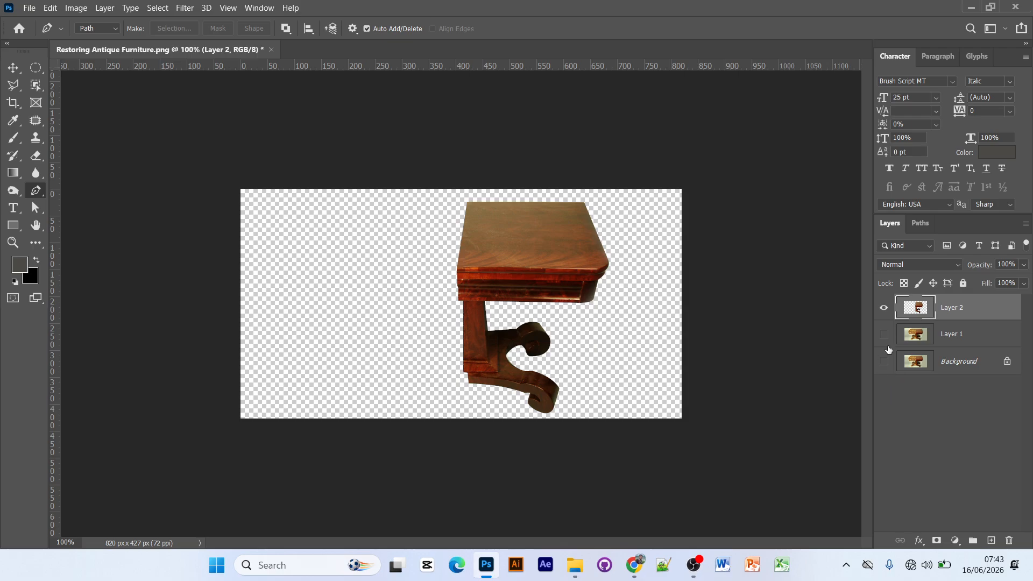
double_click(961, 308)
left_click_drag(961, 309, 906, 307)
type("half table")
key("Return")
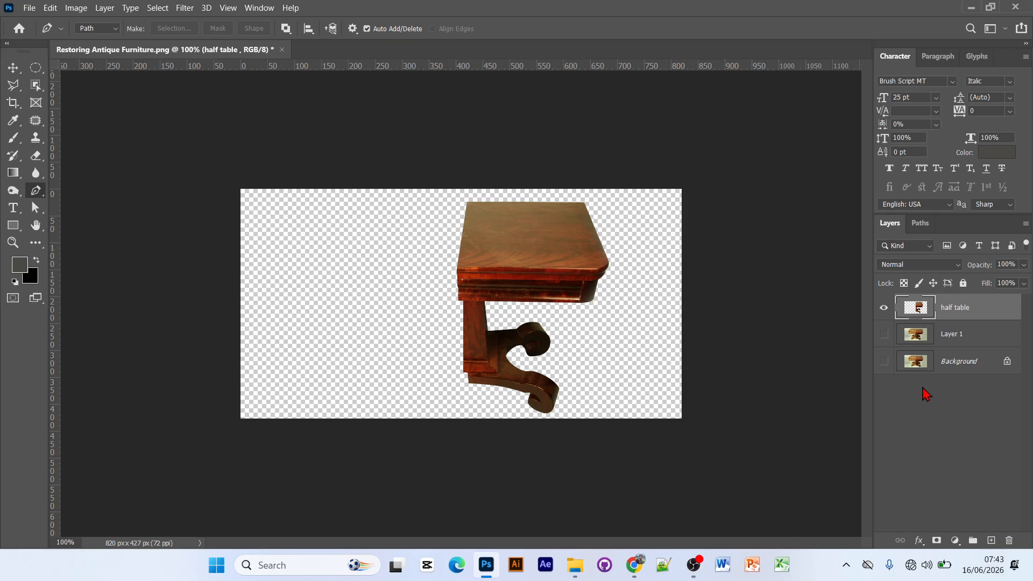
Show Layer 1 again and place the half table layer beneath it, leaving Layer 1 active
left_click(953, 342)
left_click(884, 335)
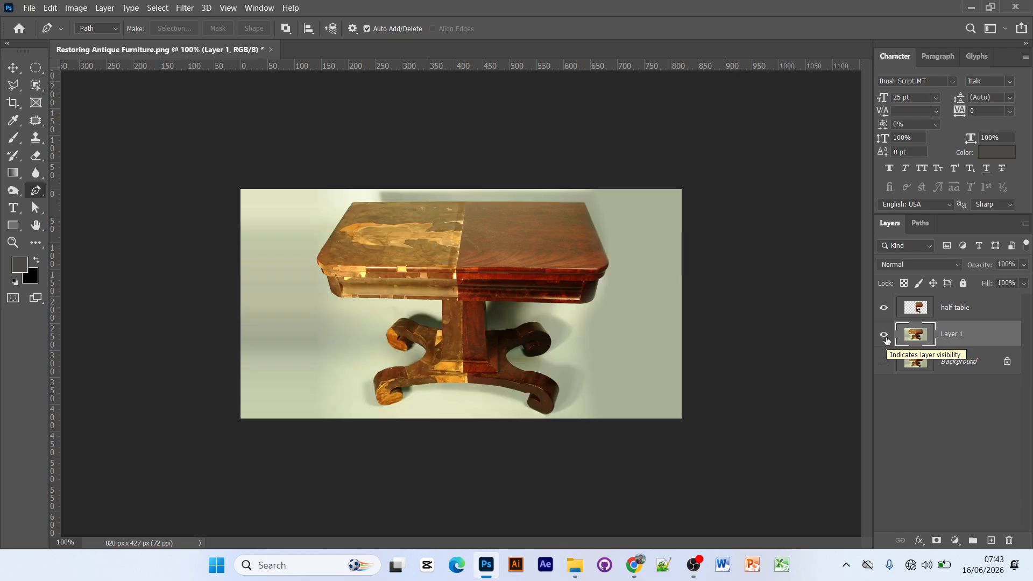
left_click_drag(966, 310, 961, 349)
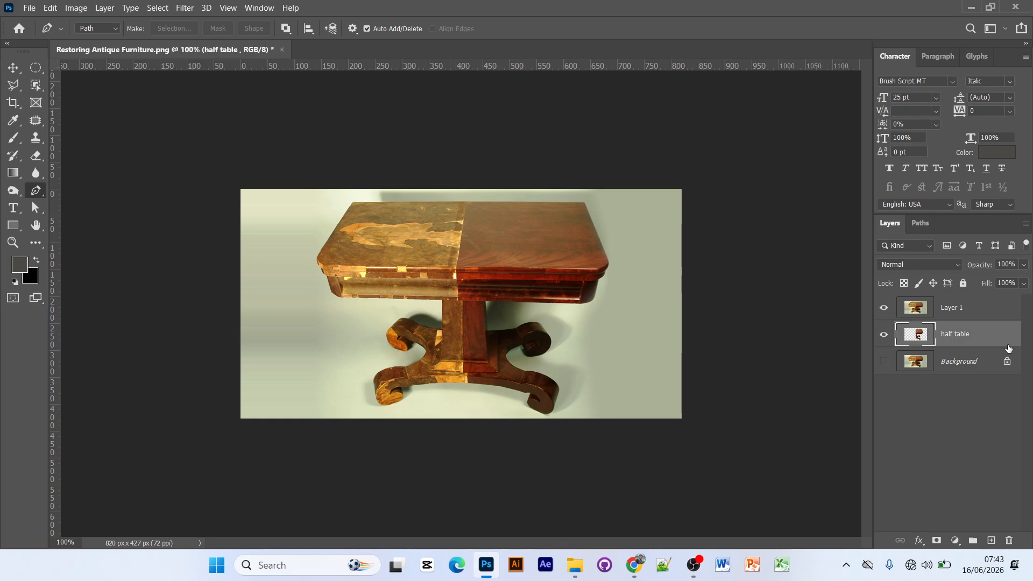
left_click(956, 308)
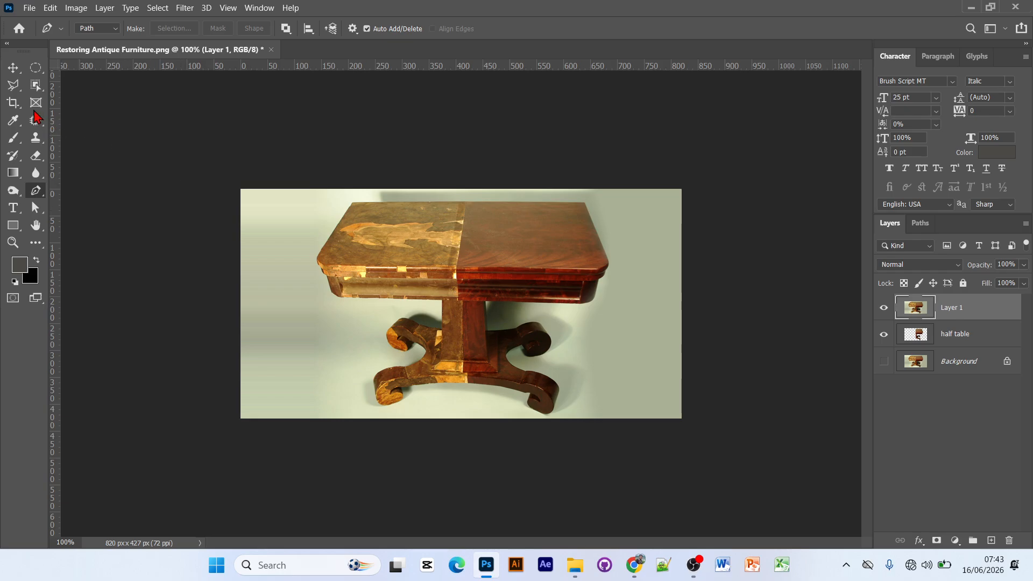
Try to select the backdrop around the table on Layer 1 with the Magic Wand, and clear that selection
left_click(36, 85)
right_click(36, 85)
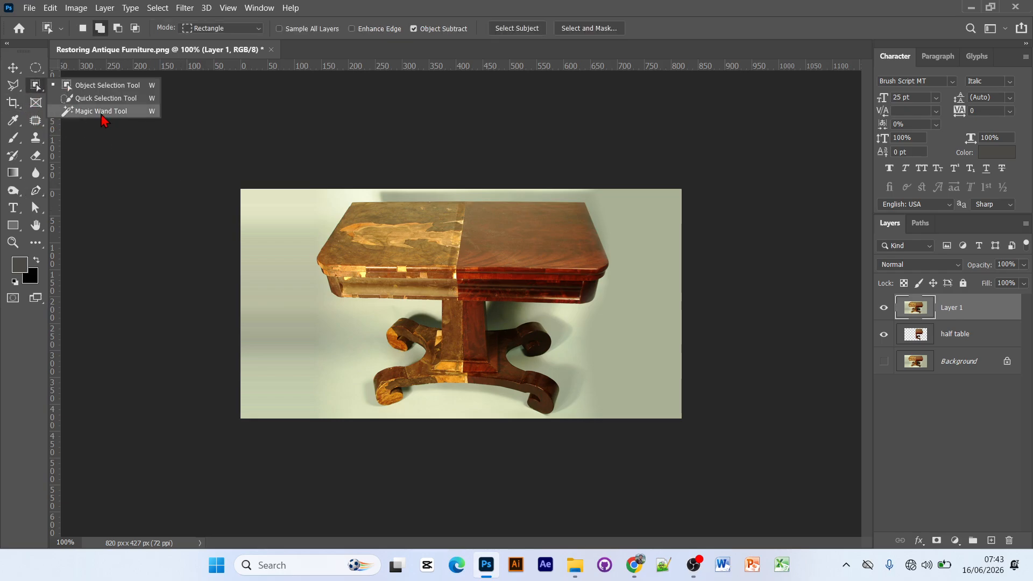
left_click(101, 112)
left_click(285, 243)
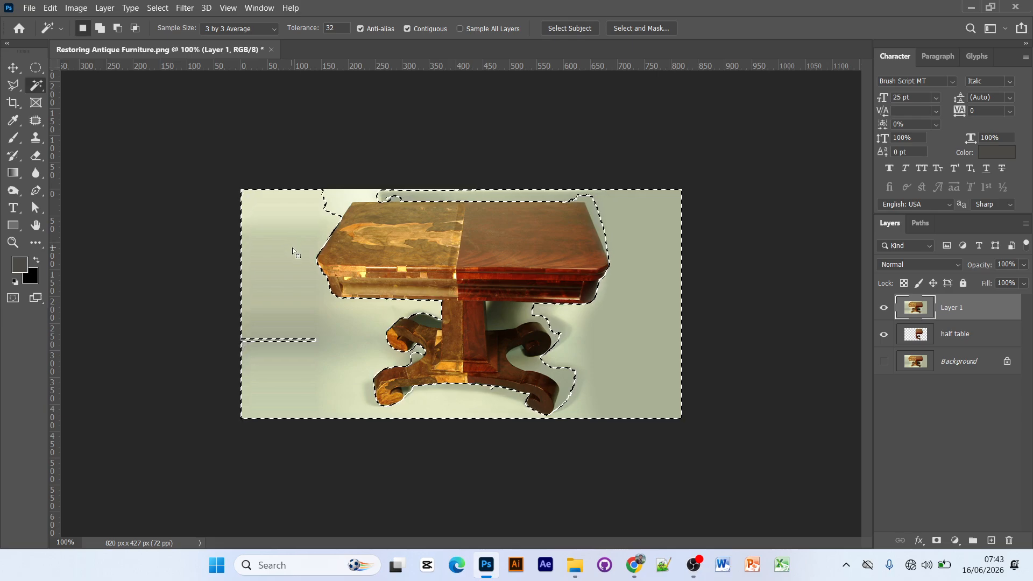
key("ctrl+d")
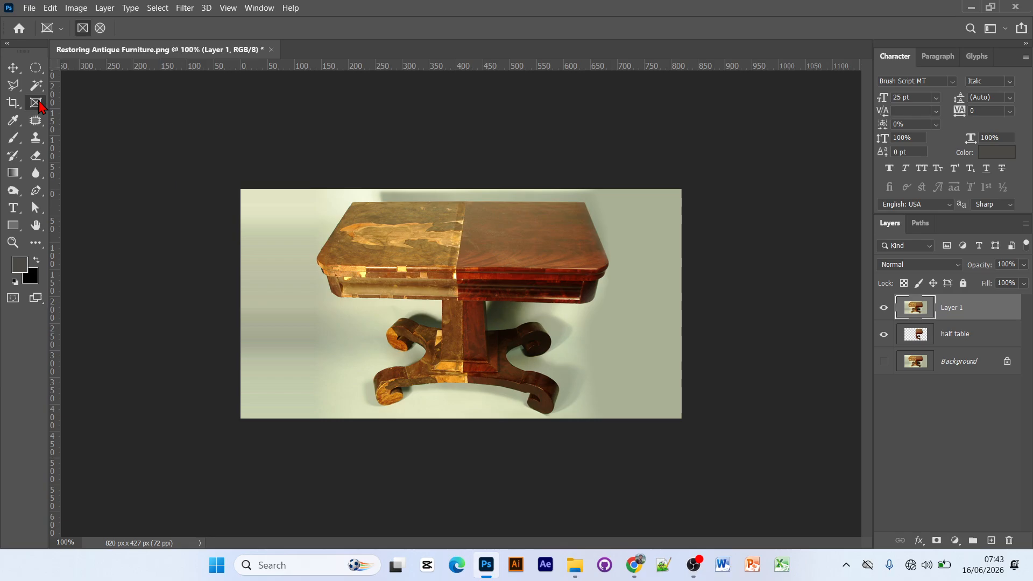
Select the whole table on Layer 1 with the Object Selection tool in Rectangle mode
right_click(36, 85)
left_click(104, 85)
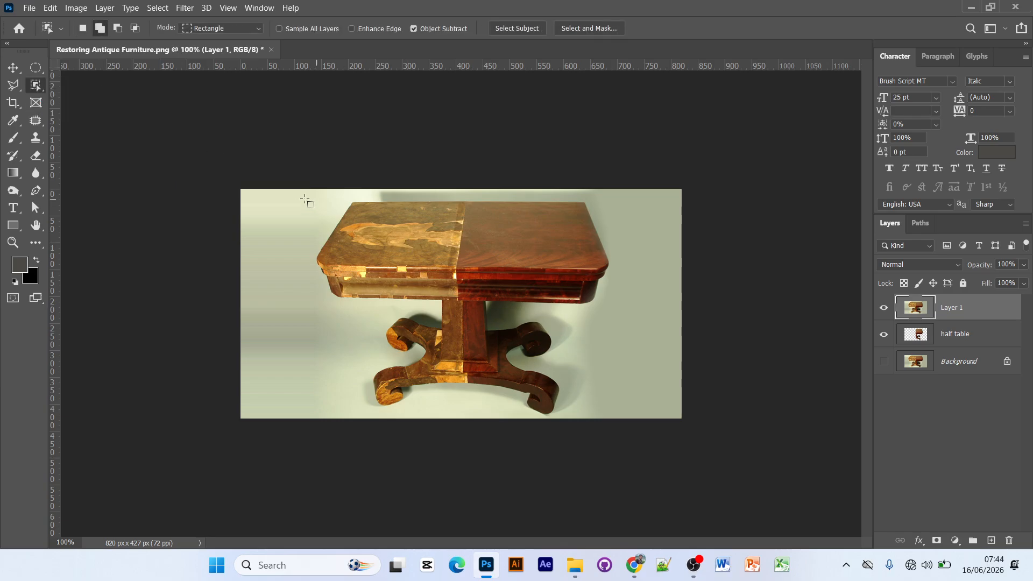
left_click_drag(295, 189, 614, 411)
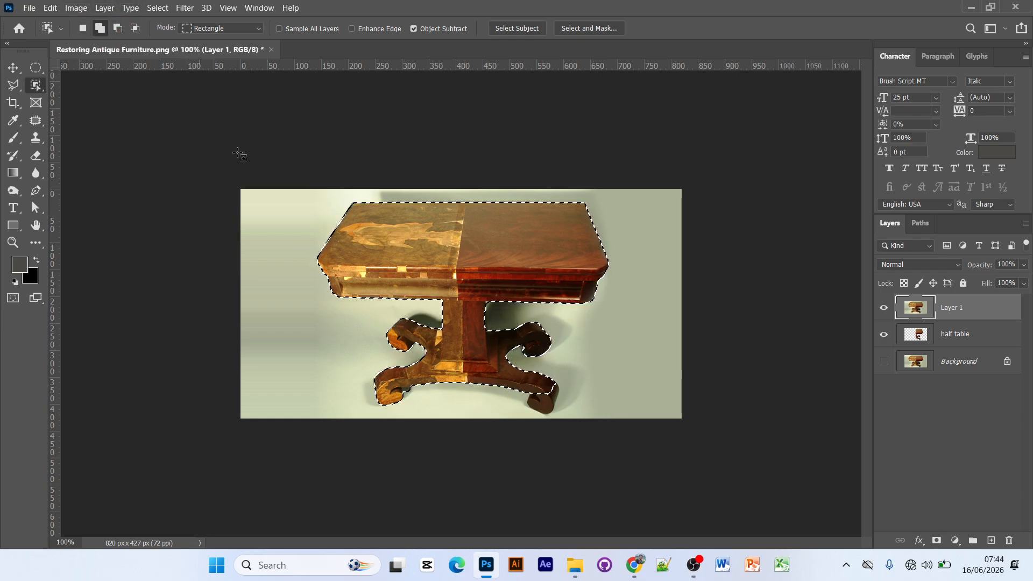
Add the missing parts of the restored front foot, including its outer edge and inner scroll, to the table selection
left_click_drag(542, 377, 588, 419)
key("ctrl+plus")
key("ctrl+plus")
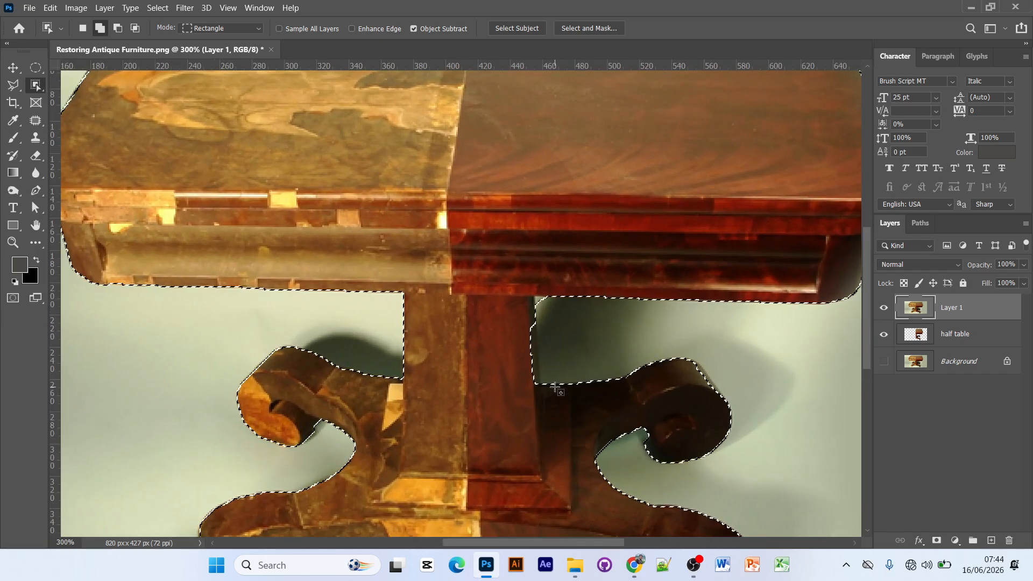
left_click_drag(553, 405, 376, 231)
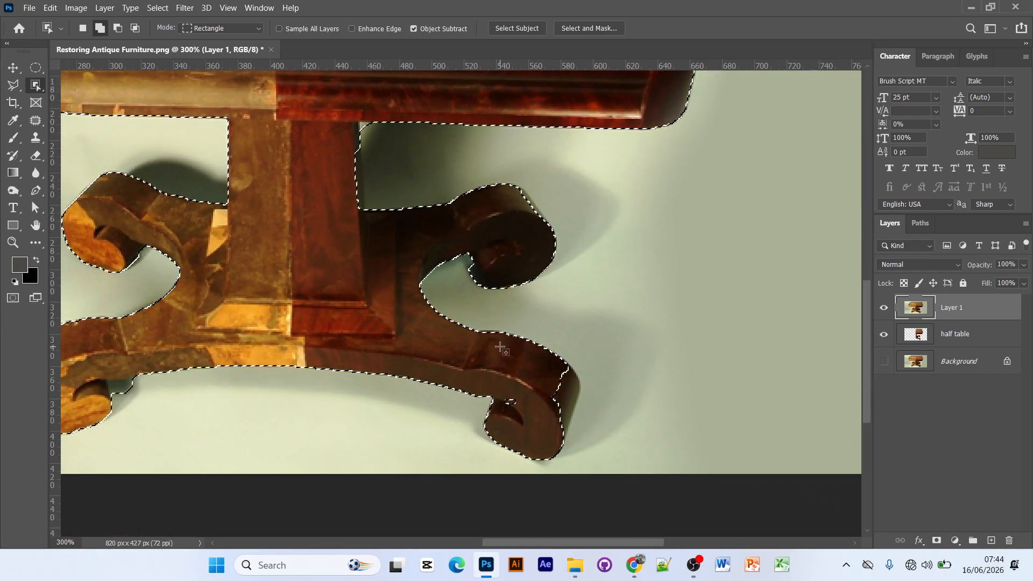
left_click_drag(543, 373, 567, 434)
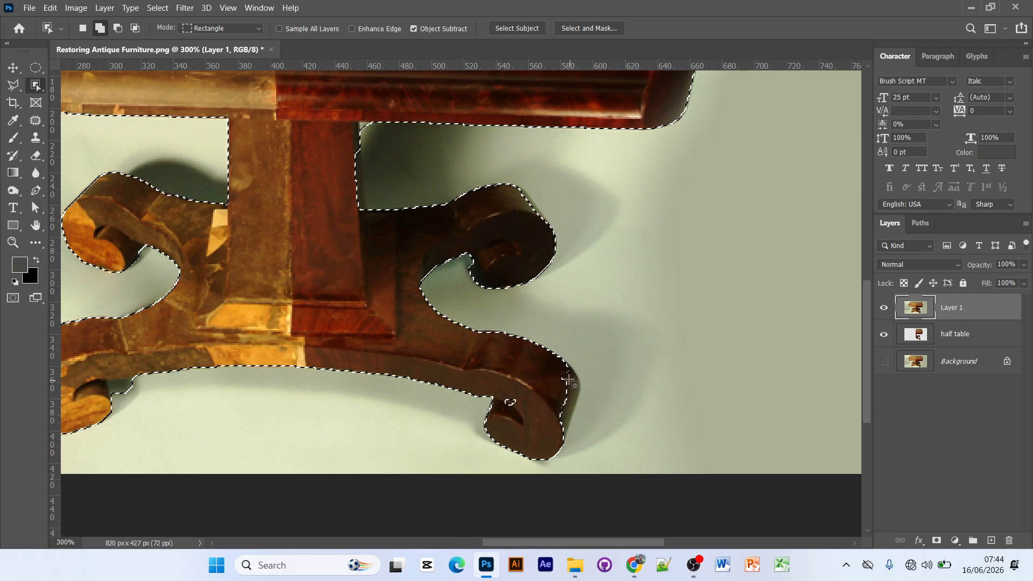
left_click_drag(562, 374, 571, 439)
left_click_drag(554, 365, 584, 387)
left_click_drag(494, 387, 535, 437)
scroll(543, 429, "up", 1)
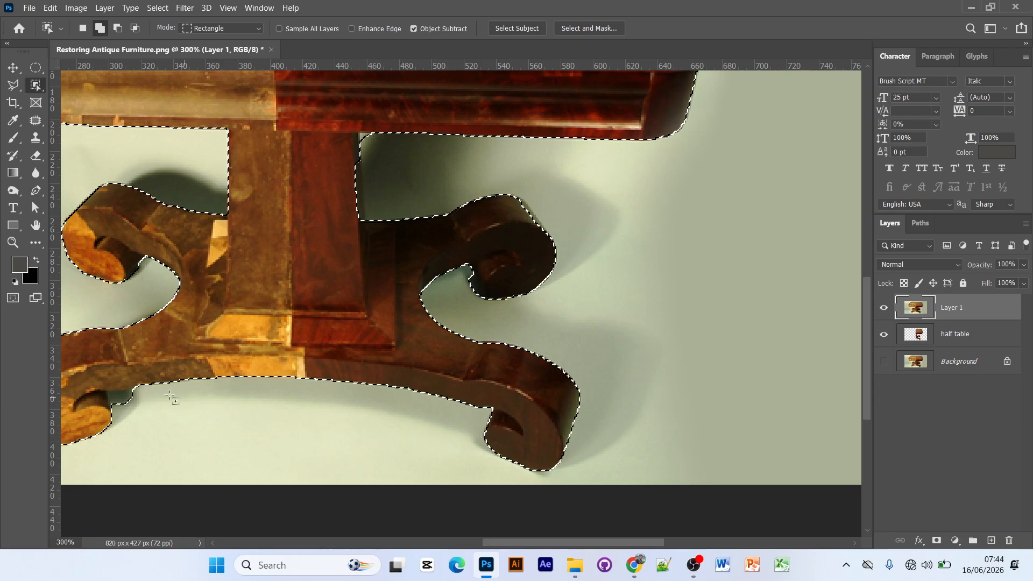
Subtract the shadow beside the unrestored front foot and the backdrop sliver where the pedestal meets the restored tabletop from the table selection
left_click(118, 28)
left_click_drag(135, 390, 70, 392)
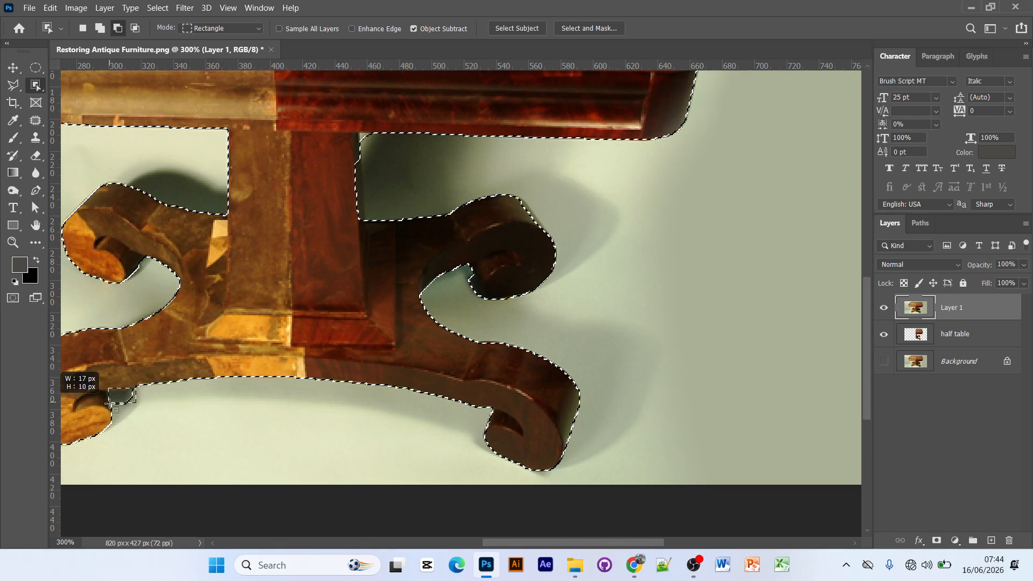
scroll(328, 466, "up", 4)
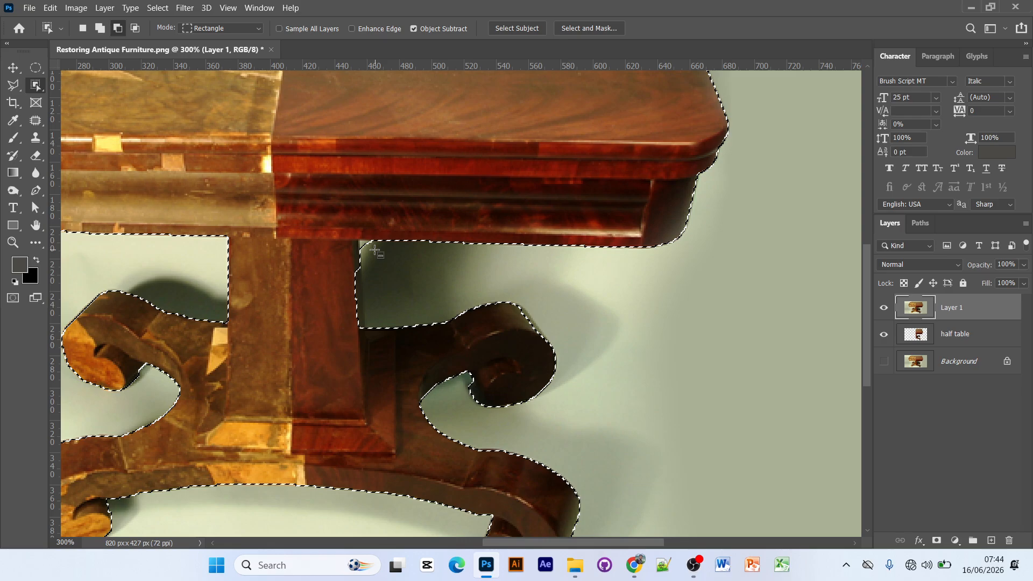
left_click_drag(378, 232, 398, 259)
left_click(549, 232)
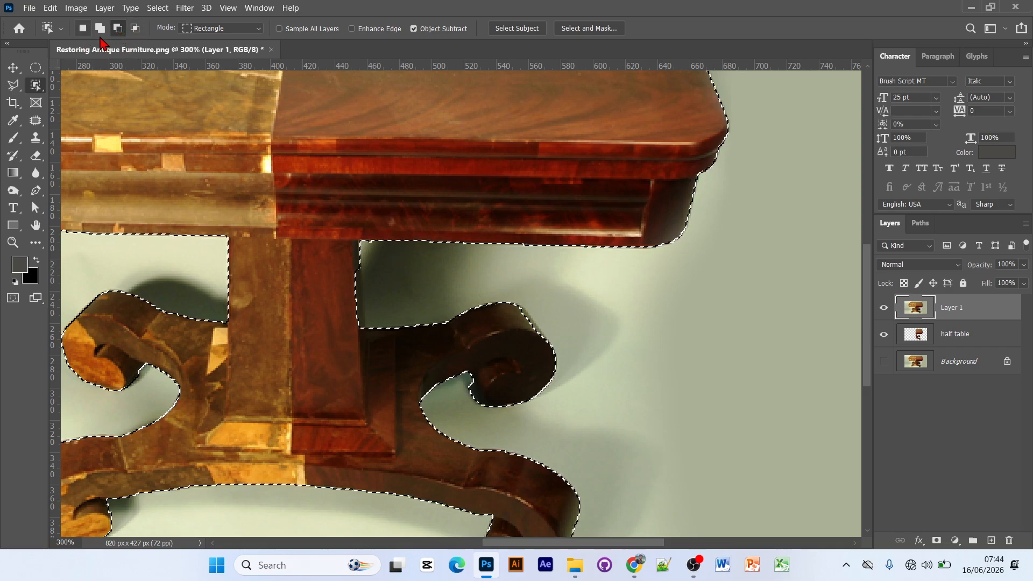
Invert the table selection, delete the backdrop from Layer 1, and clear the selection
scroll(484, 288, "up", 4)
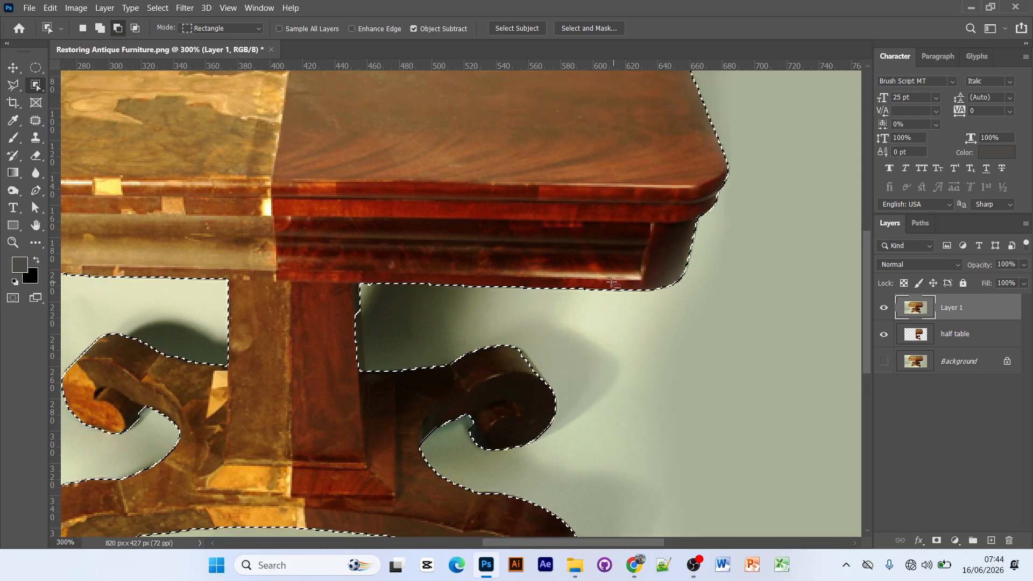
scroll(597, 298, "up", 1)
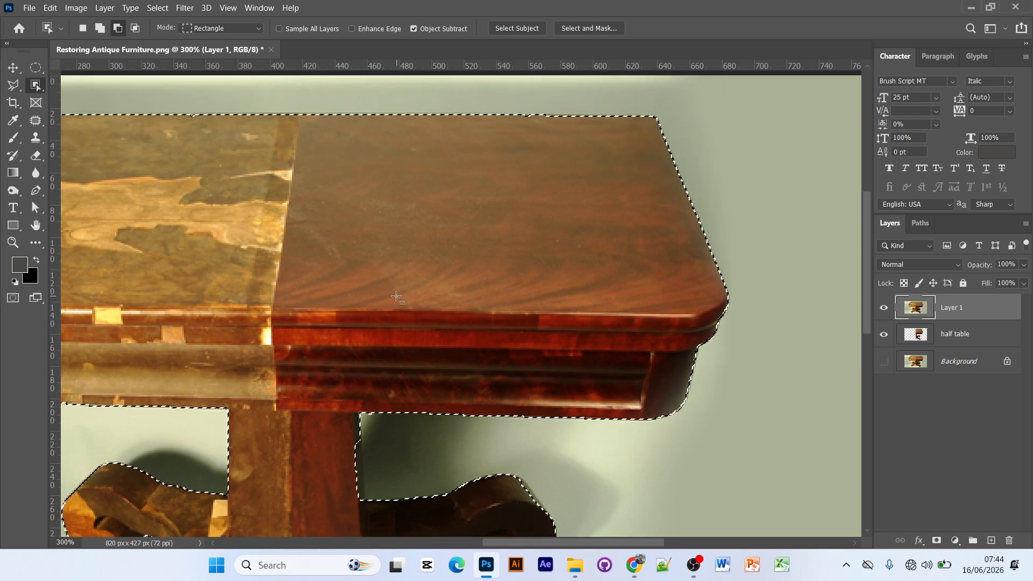
left_click_drag(308, 291, 368, 105)
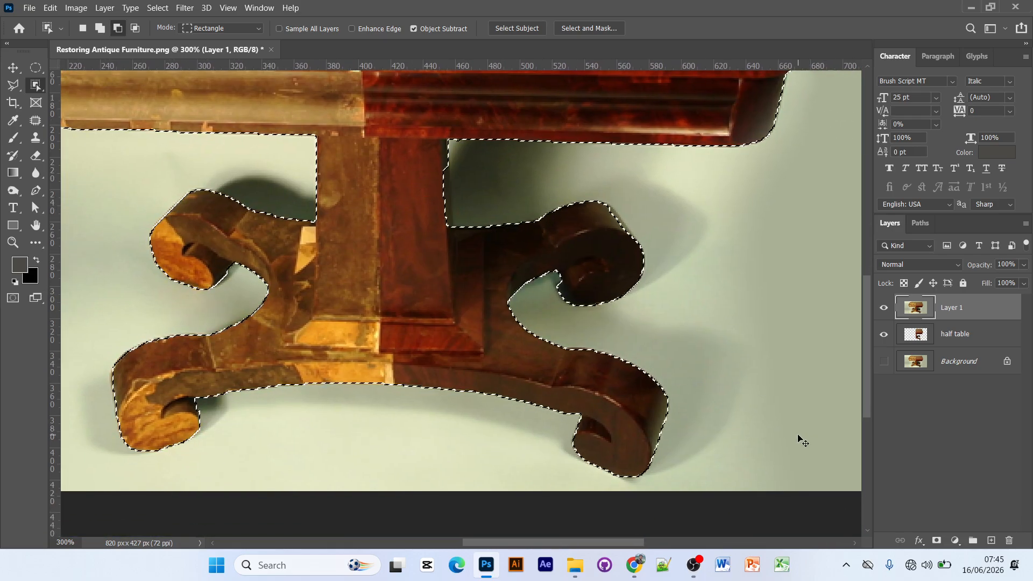
key("ctrl+1")
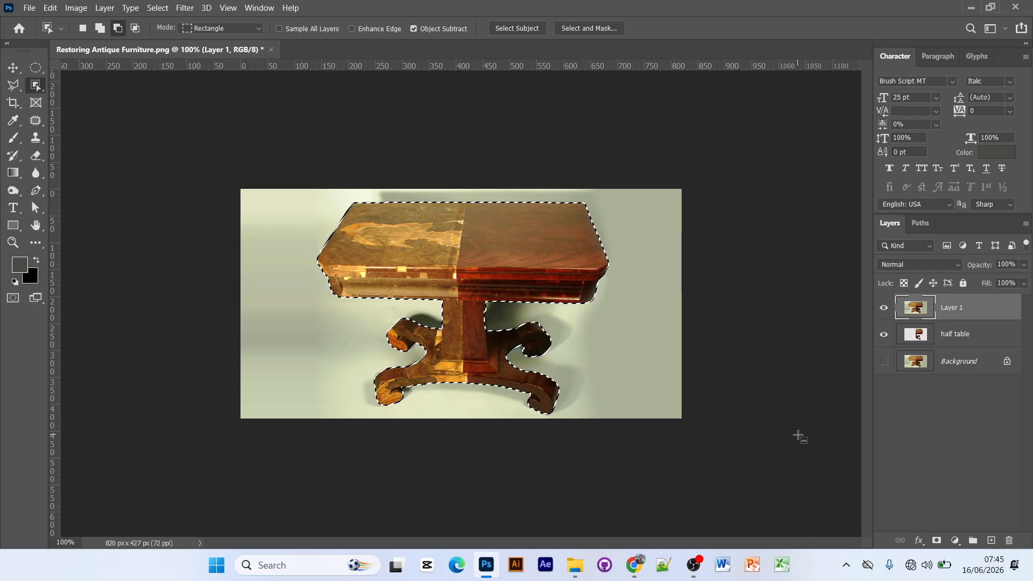
key("ctrl+shift+i")
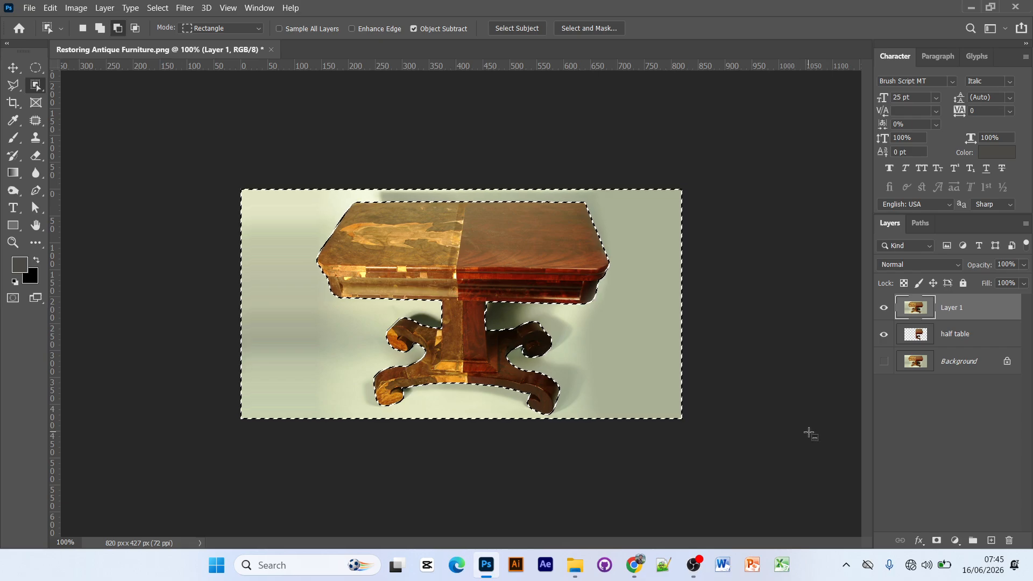
key("Delete")
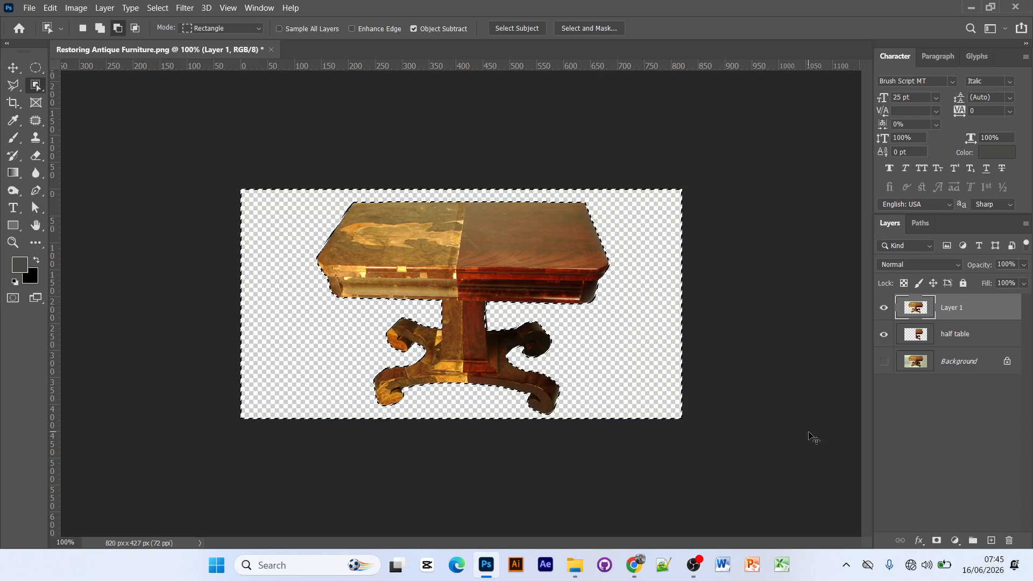
key("ctrl+d")
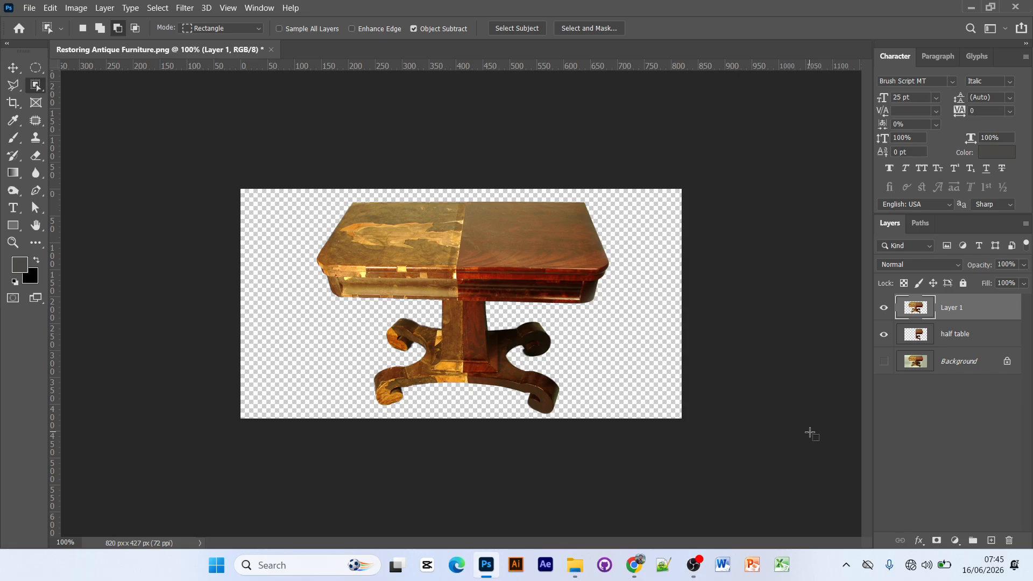
key("ctrl+plus")
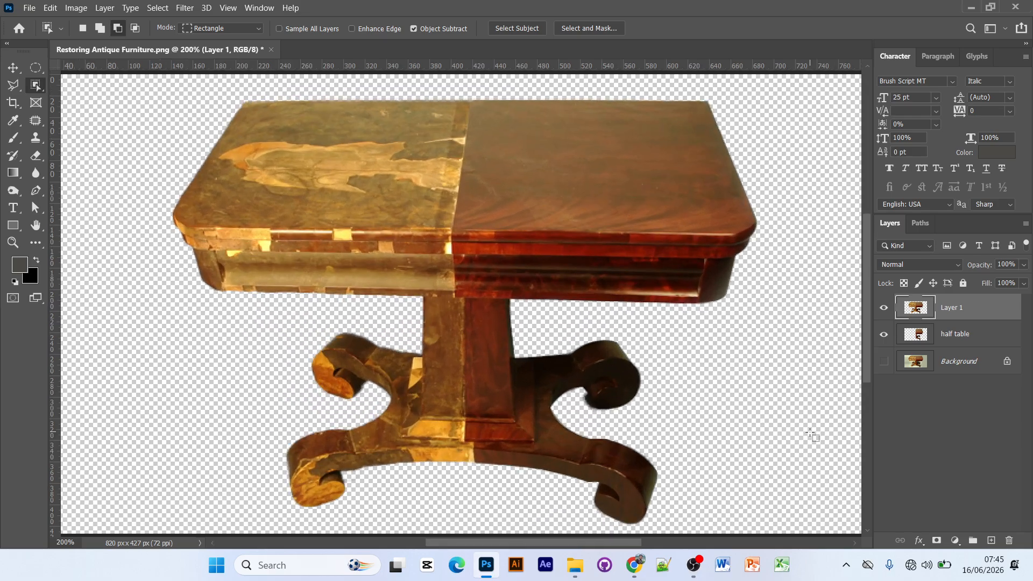
Temporarily stack Layer 1 beneath the half table layer and compare the two cut-outs by toggling their visibility
left_click(941, 335)
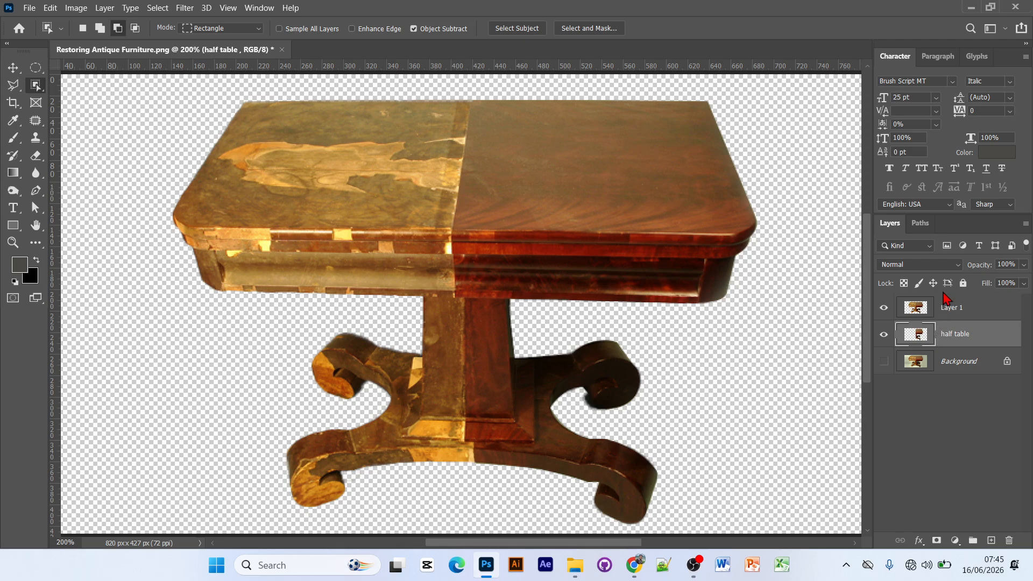
left_click(959, 310)
left_click_drag(958, 310, 946, 343)
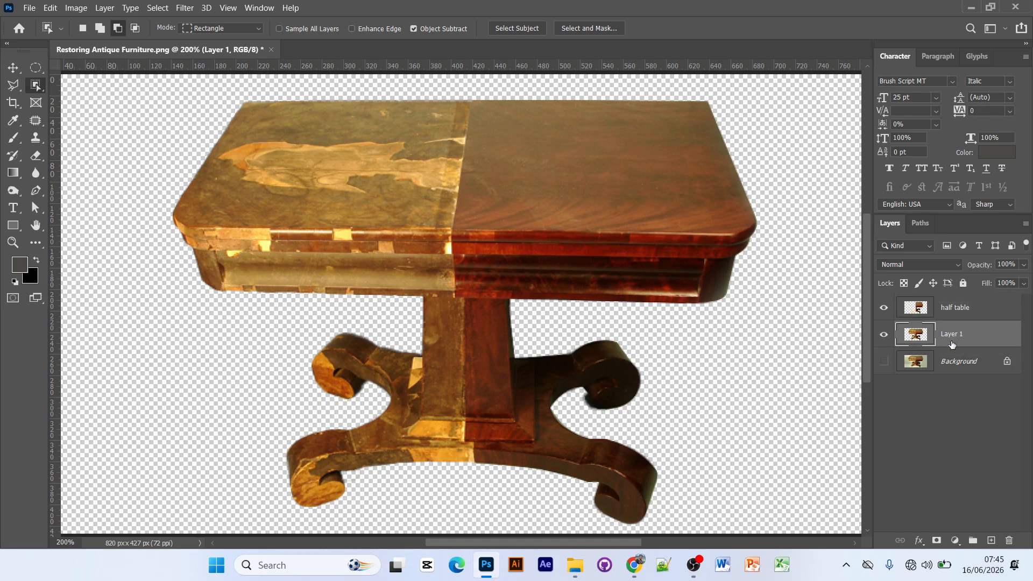
left_click(884, 308)
left_click(884, 309)
left_click(884, 309)
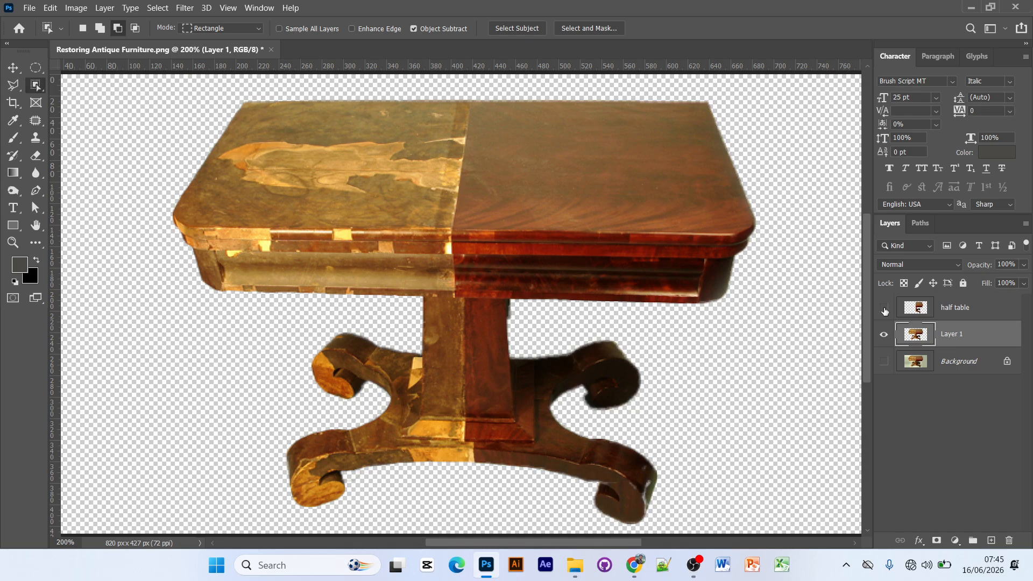
left_click(884, 309)
left_click(887, 335)
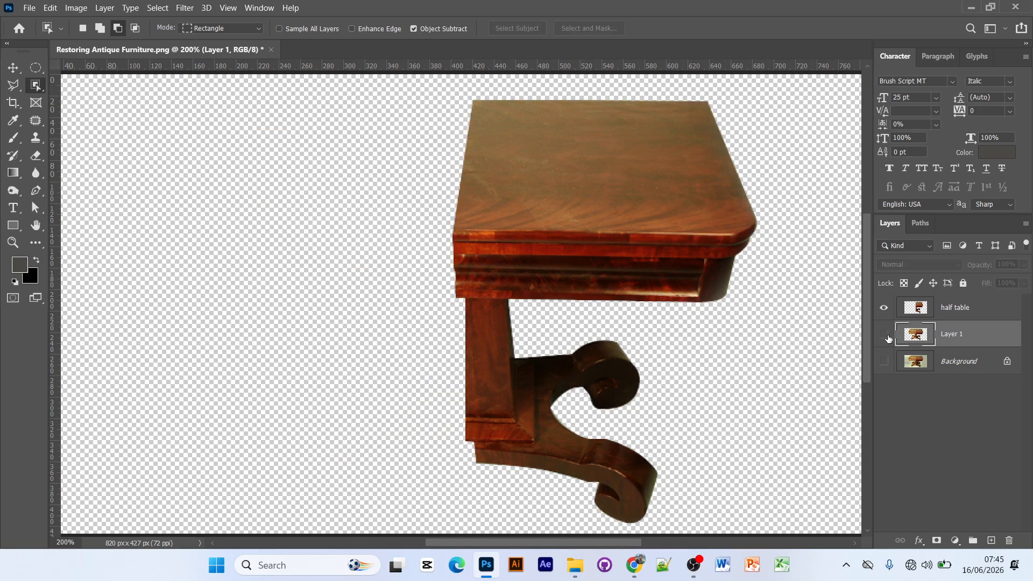
left_click(888, 337)
left_click(888, 337)
left_click(887, 338)
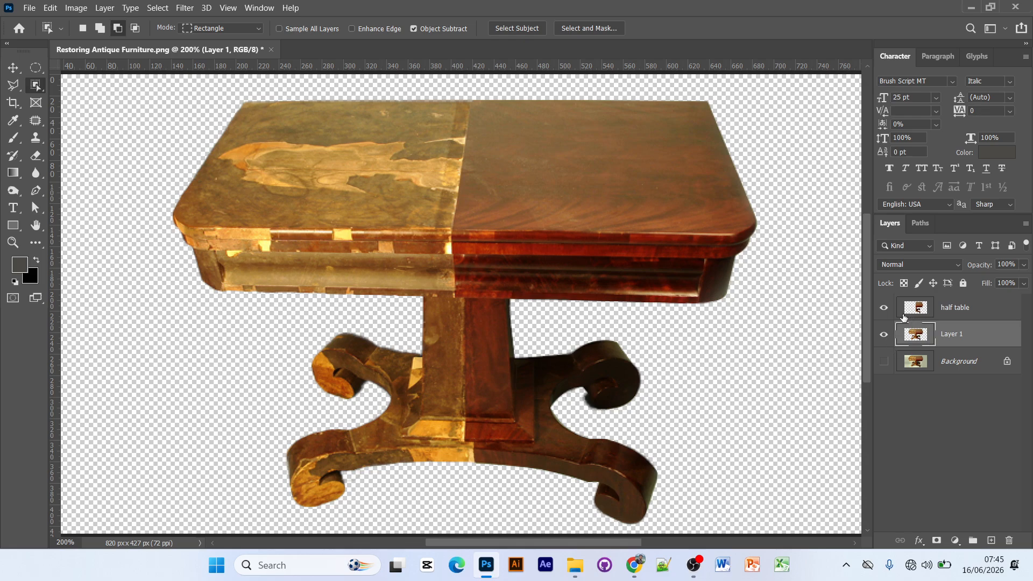
left_click_drag(933, 310, 938, 350)
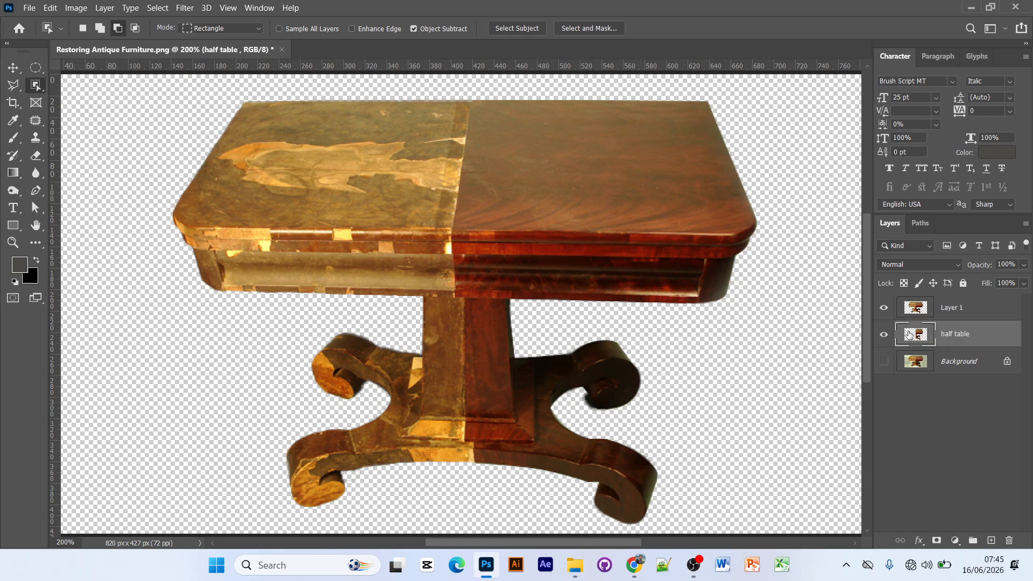
Reduce Layer 1's opacity to 84% so the half table layer beneath it can be distinguished
left_click(929, 314)
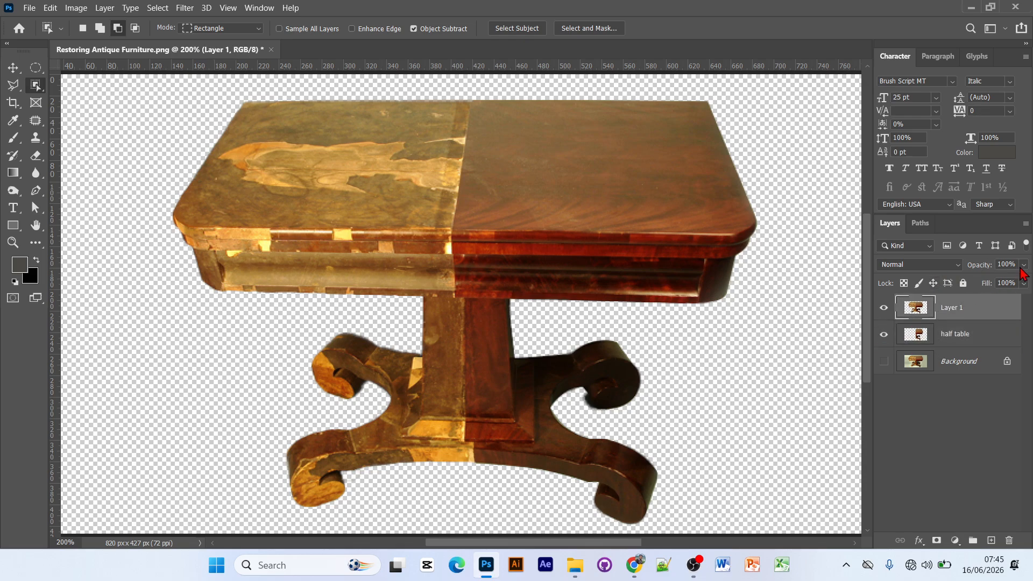
left_click(1023, 265)
left_click(984, 280)
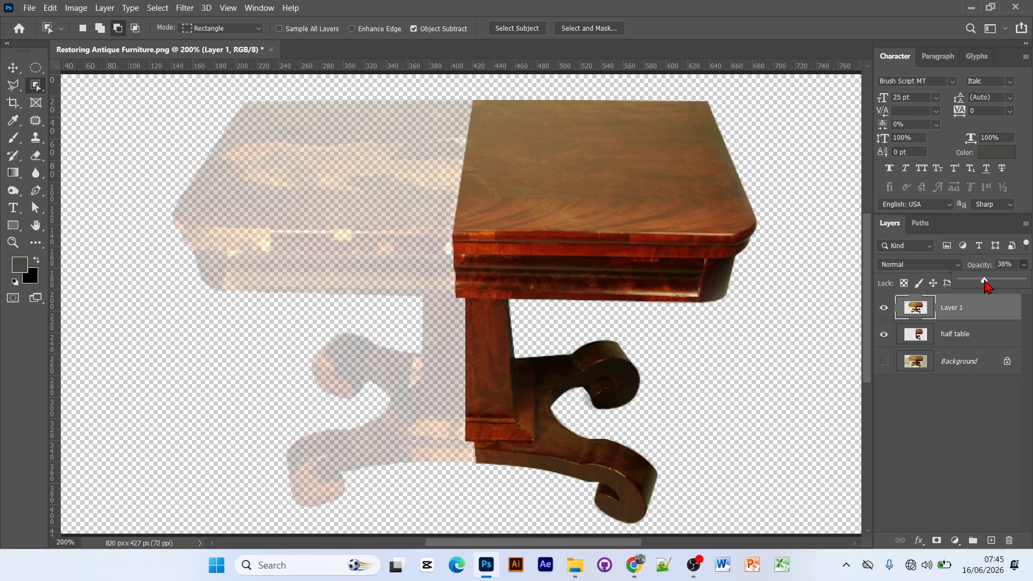
left_click_drag(984, 280, 1007, 281)
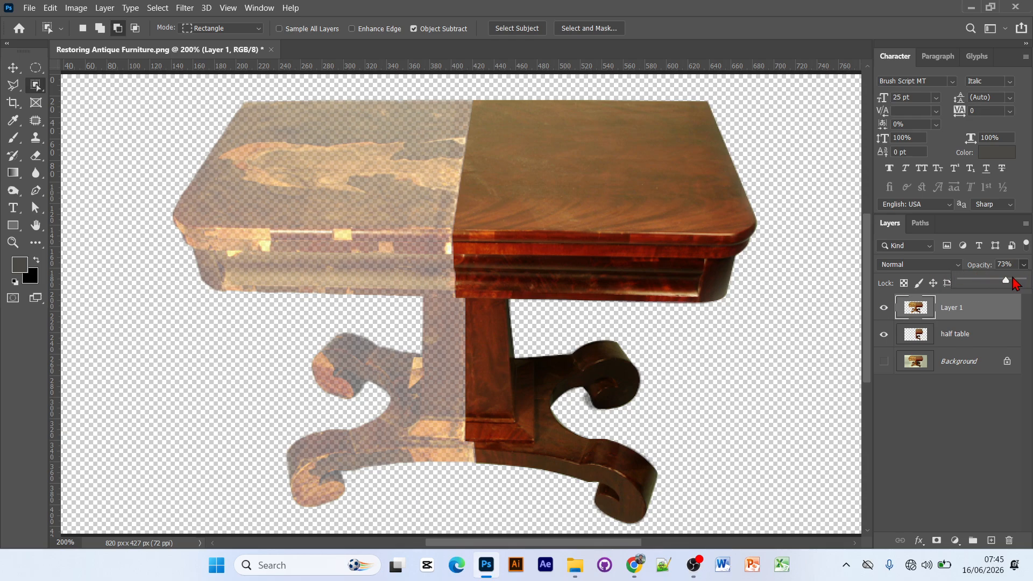
left_click_drag(1016, 280, 1013, 283)
scroll(498, 262, "up", 2)
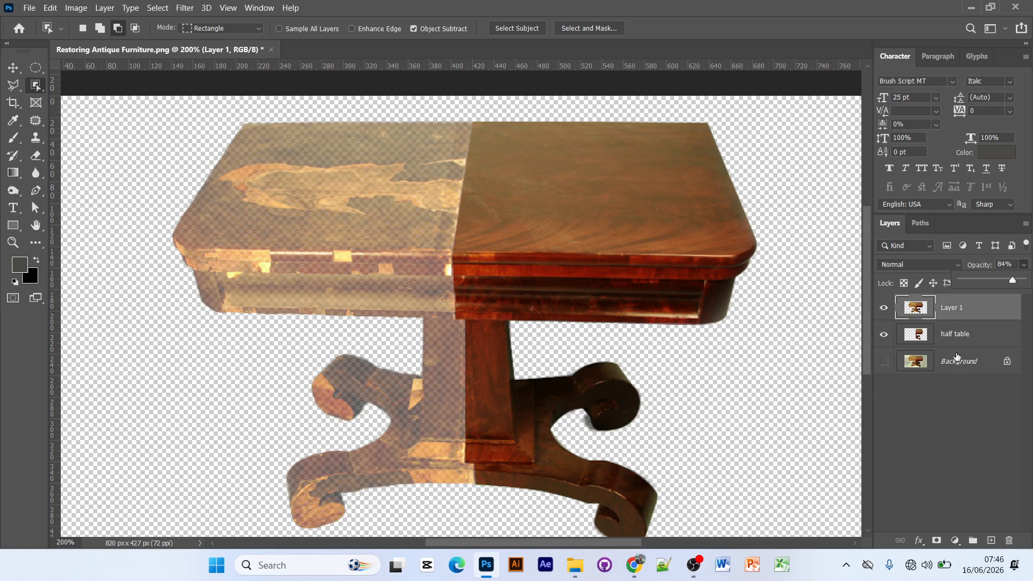
Make the half table layer active and switch to the Rectangular Marquee tool
left_click(955, 334)
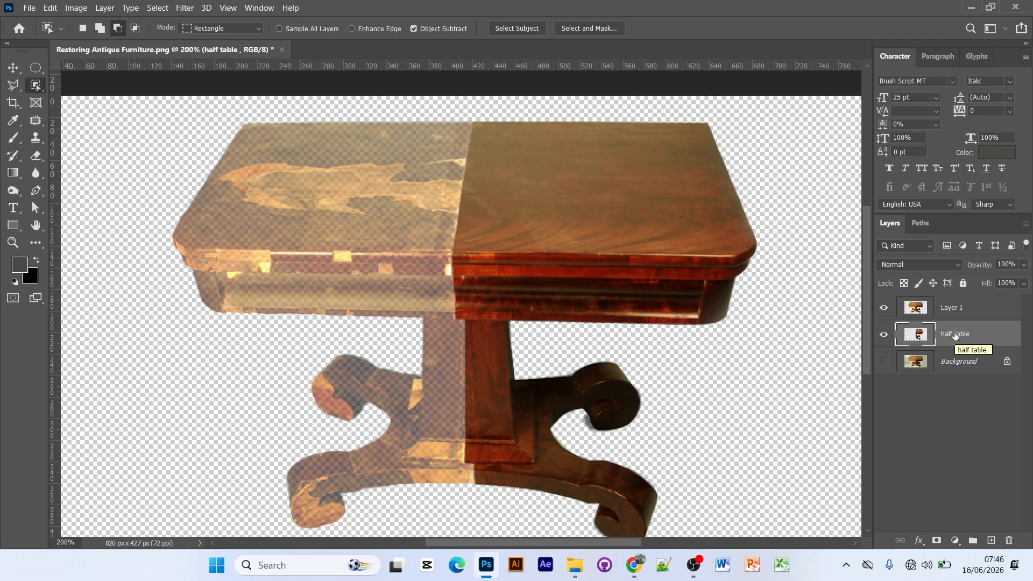
left_click(35, 68)
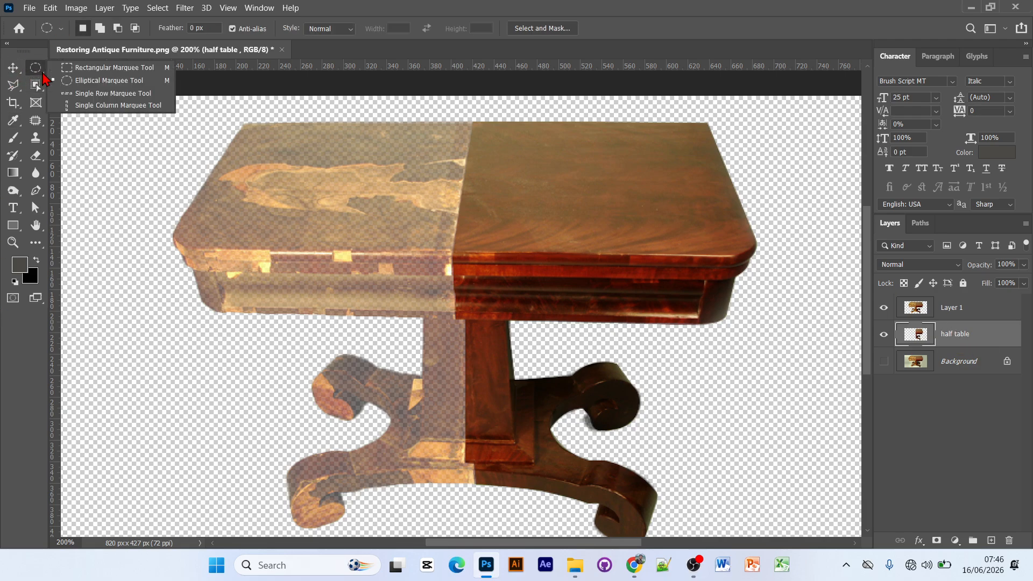
left_click(86, 68)
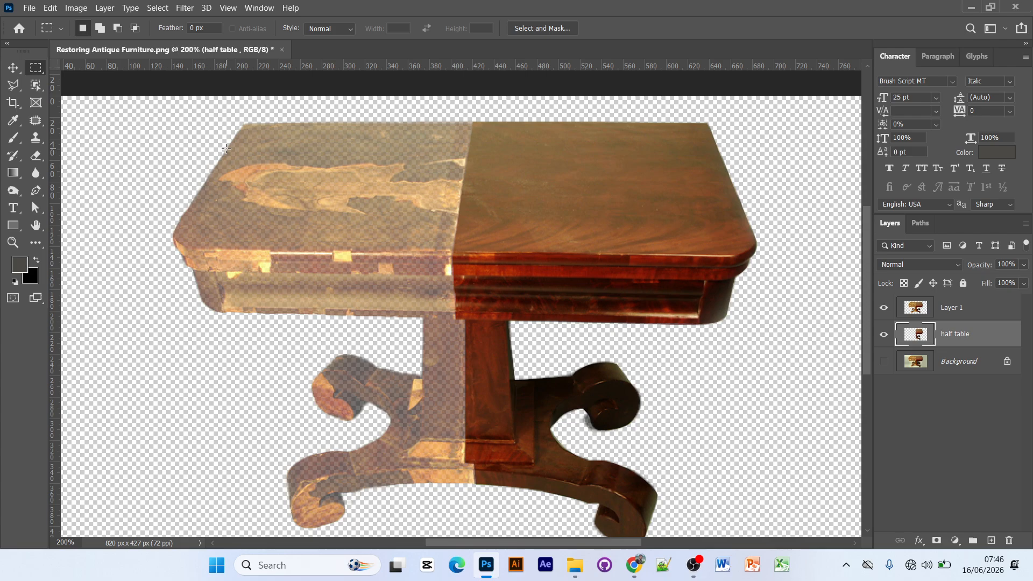
scroll(215, 146, "up", 2)
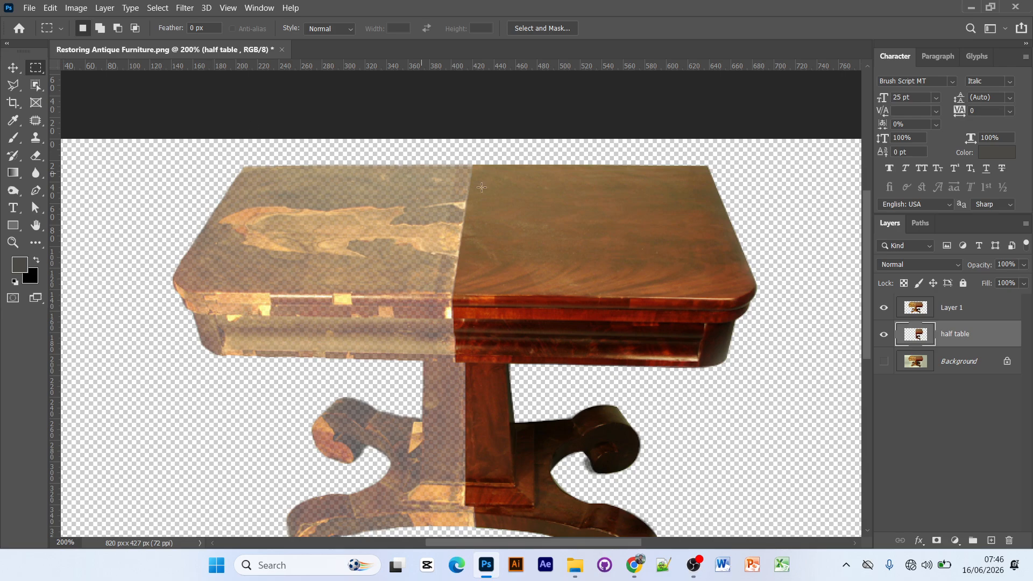
left_click_drag(471, 164, 677, 312)
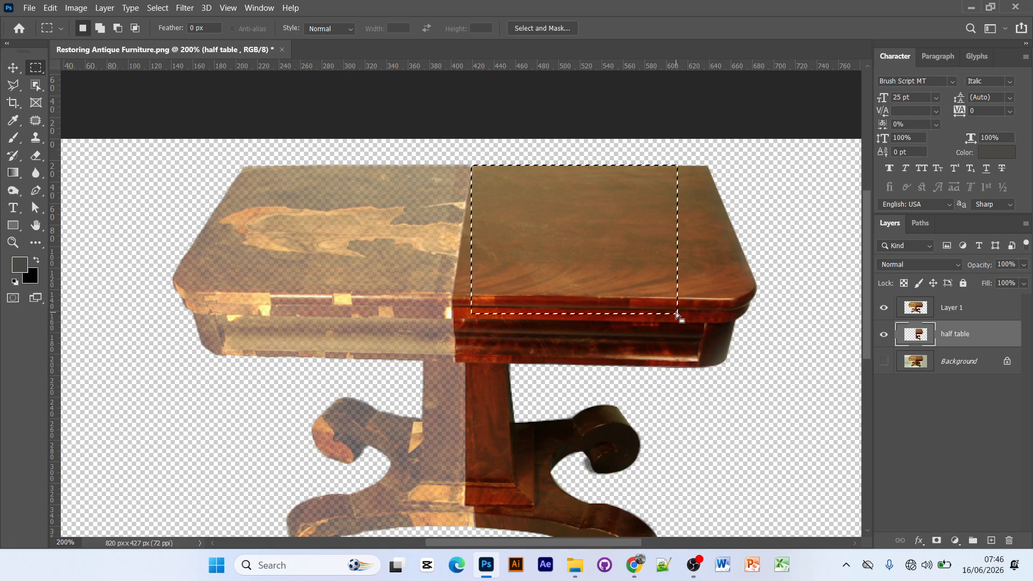
left_click(439, 159)
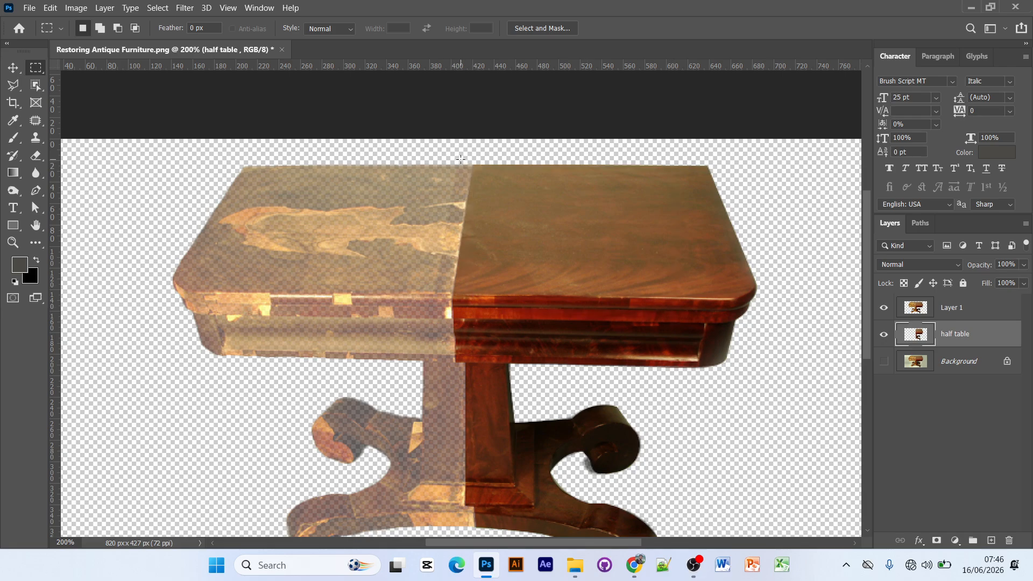
left_click_drag(452, 152, 480, 262)
left_click(696, 304)
Marquee the restored tabletop down to its front edge, copy it to a new layer, and check the copy on its own
left_click_drag(442, 144, 760, 311)
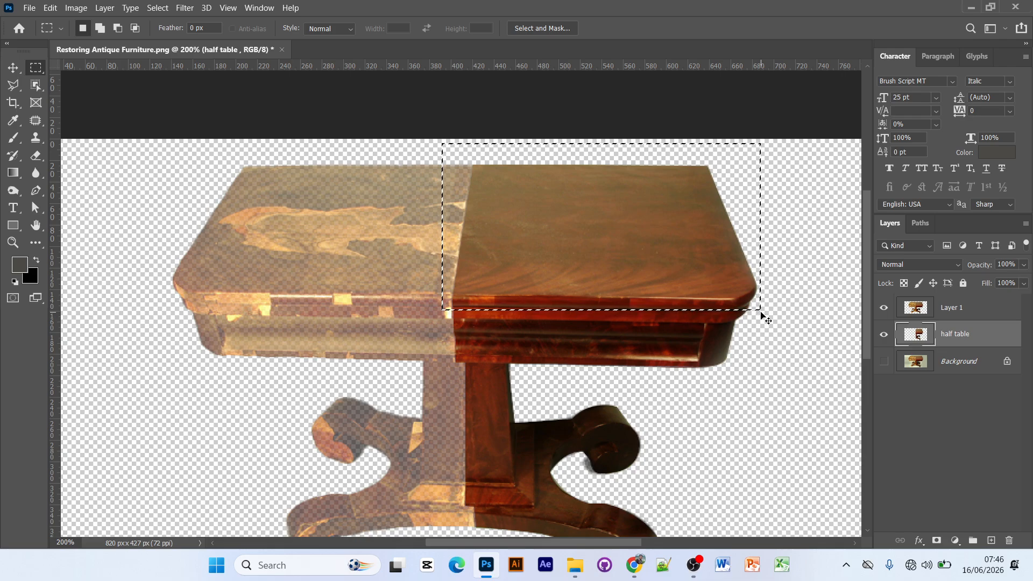
key("ctrl+j")
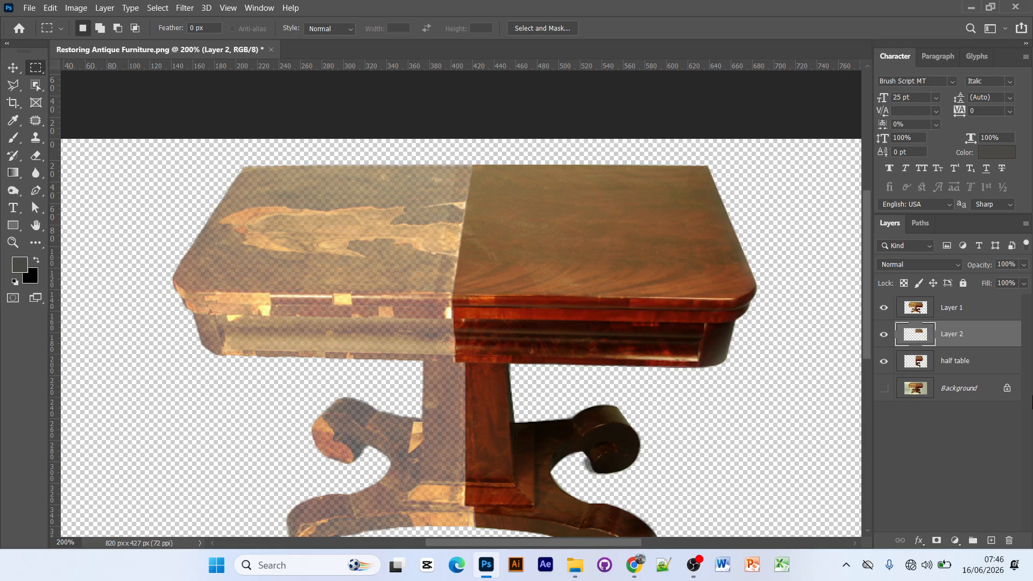
left_click(883, 360)
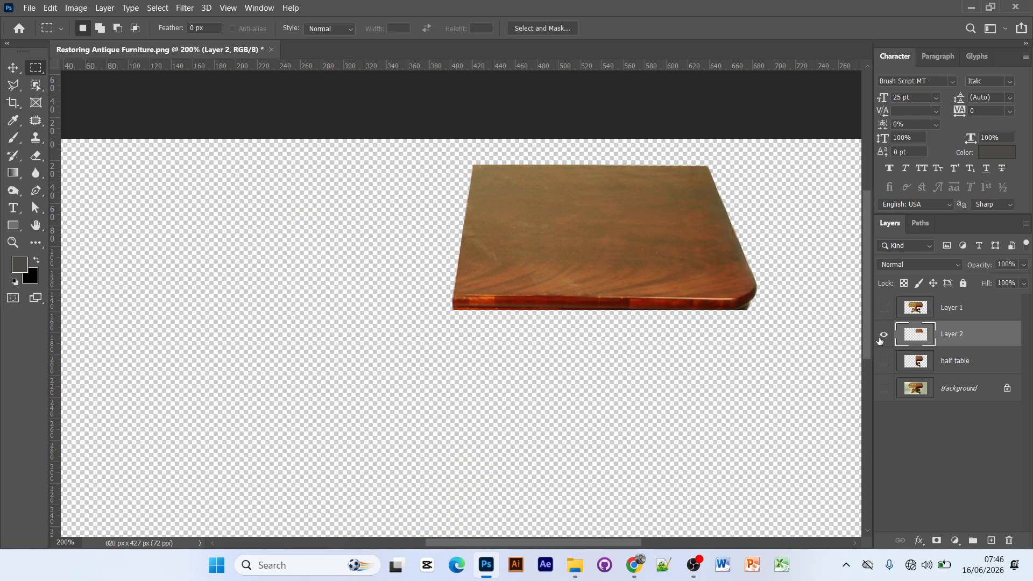
left_click(883, 361)
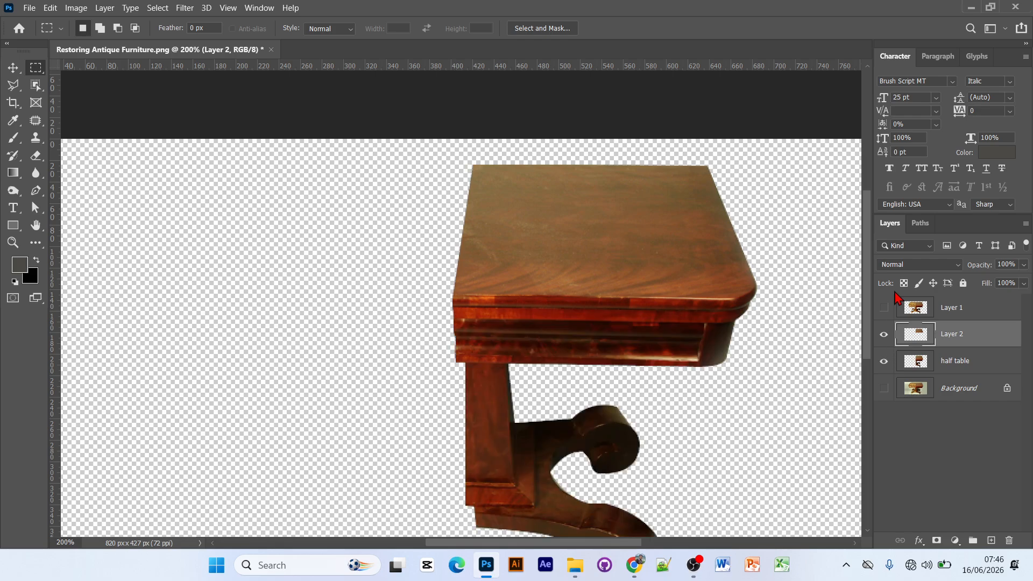
left_click(883, 307)
Make Layer 2 with the tabletop copy active and flip it horizontally with Free Transform
left_click(13, 67)
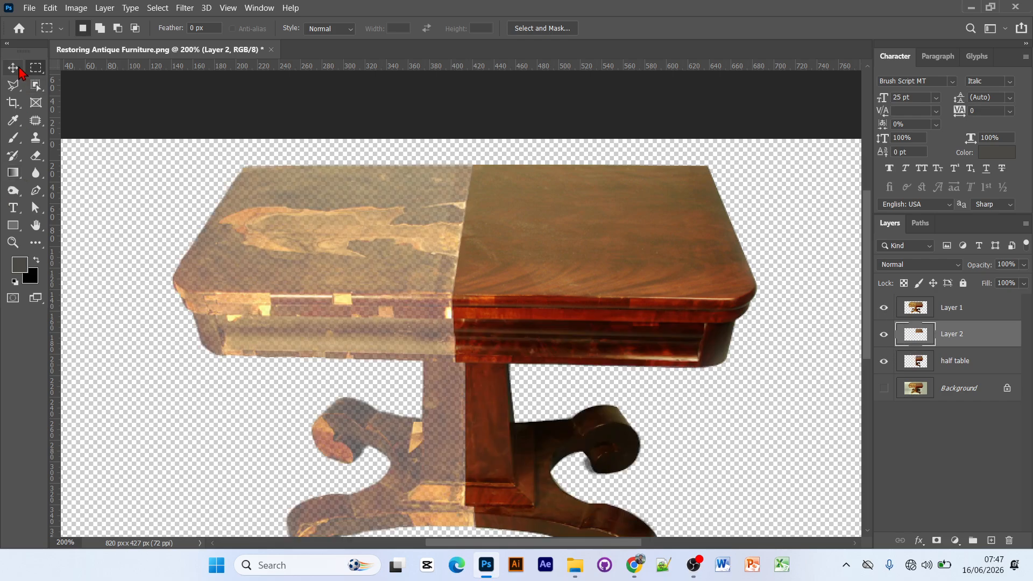
left_click(595, 248)
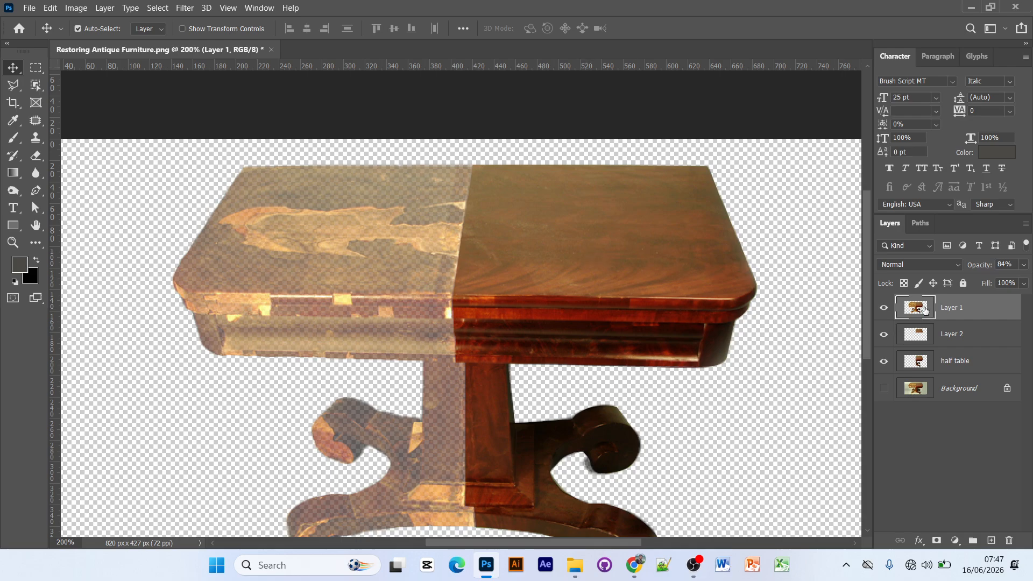
left_click(945, 335)
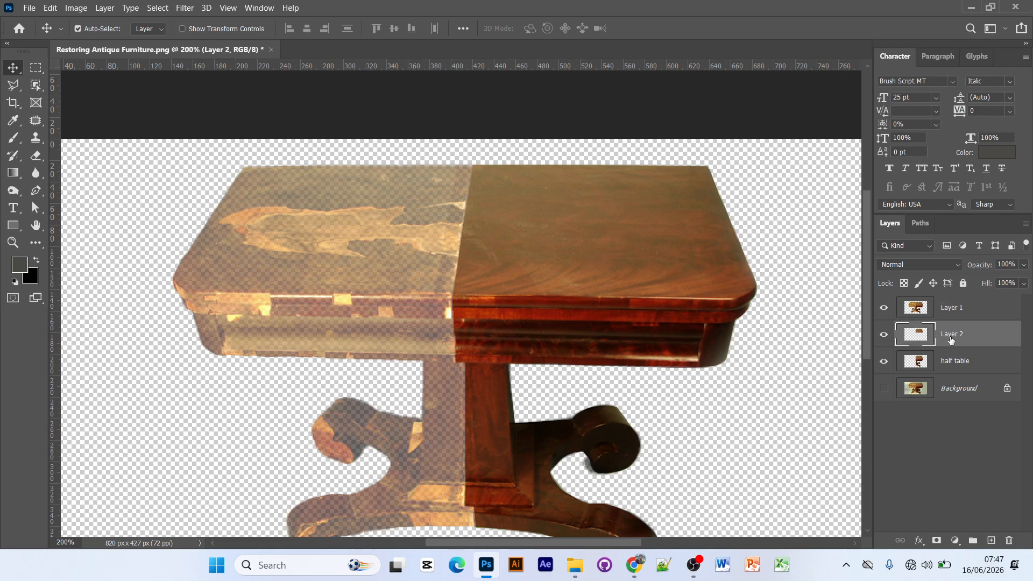
key("ctrl")
key("ctrl+t")
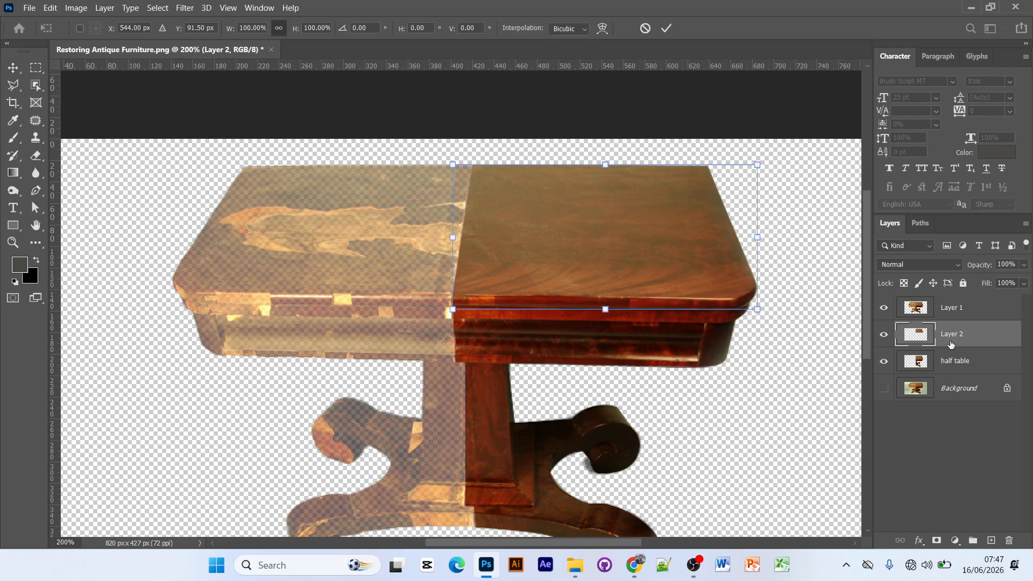
right_click(597, 251)
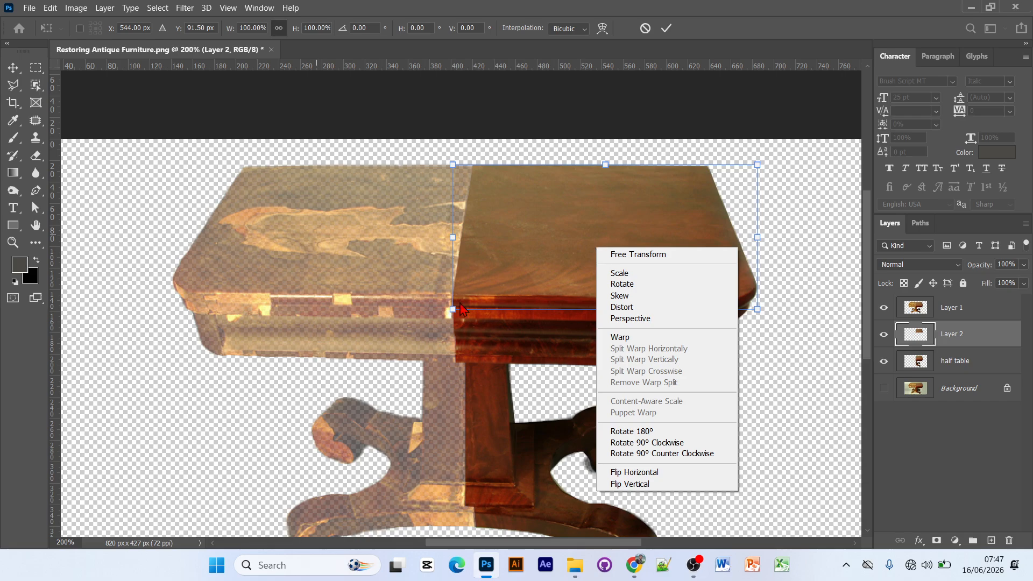
left_click(660, 483)
key("ctrl+z")
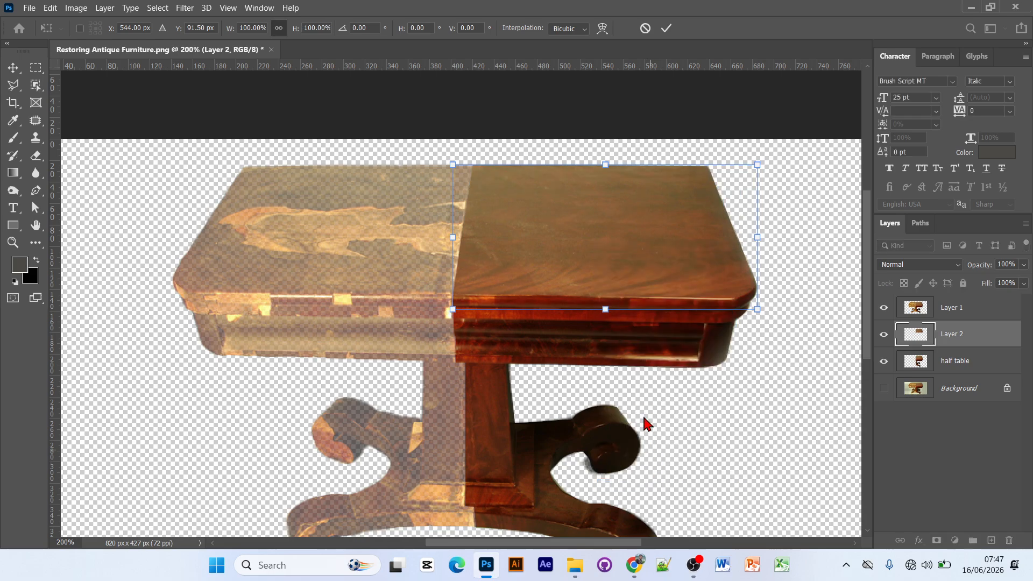
right_click(643, 415)
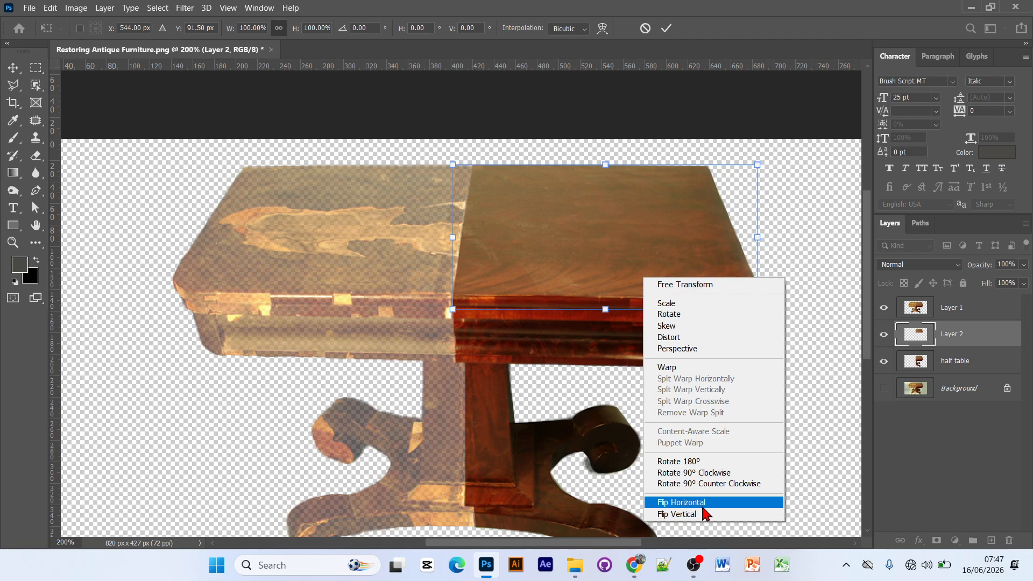
left_click(701, 504)
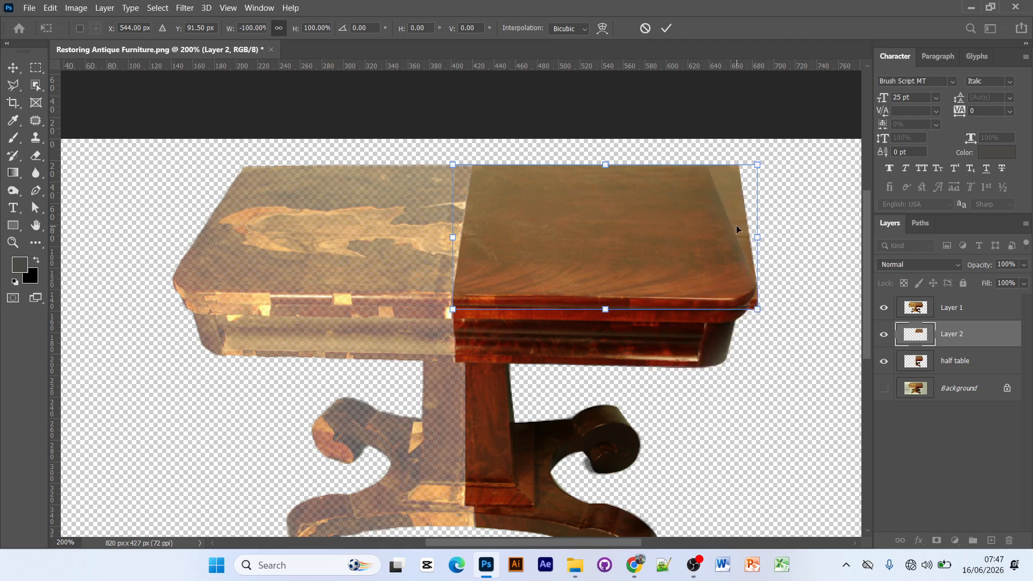
Move the mirrored tabletop over the damaged half, stack Layer 2 above Layer 1, and align it with the table's outer edge
left_click_drag(737, 230, 485, 229)
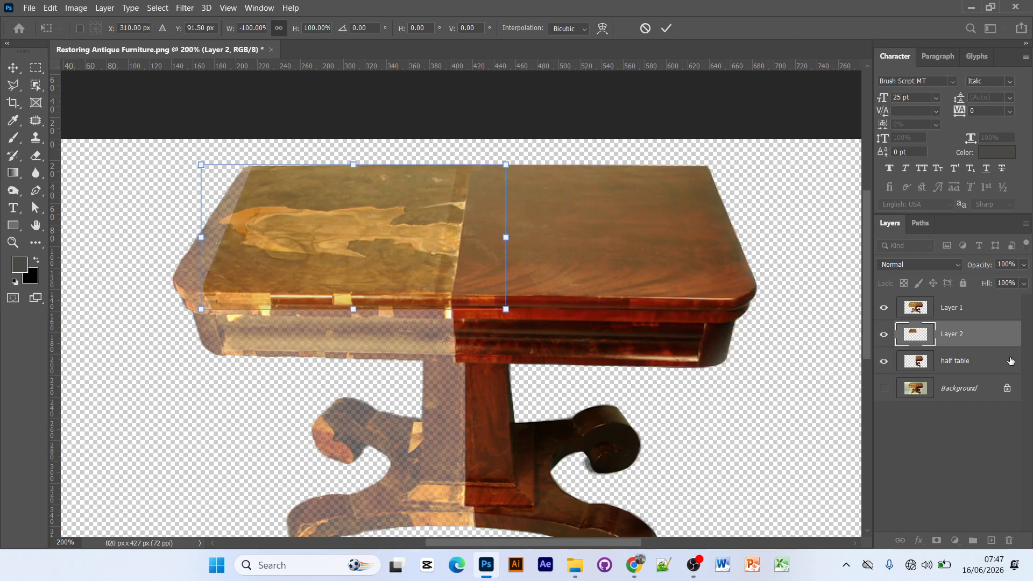
left_click_drag(990, 332, 990, 299)
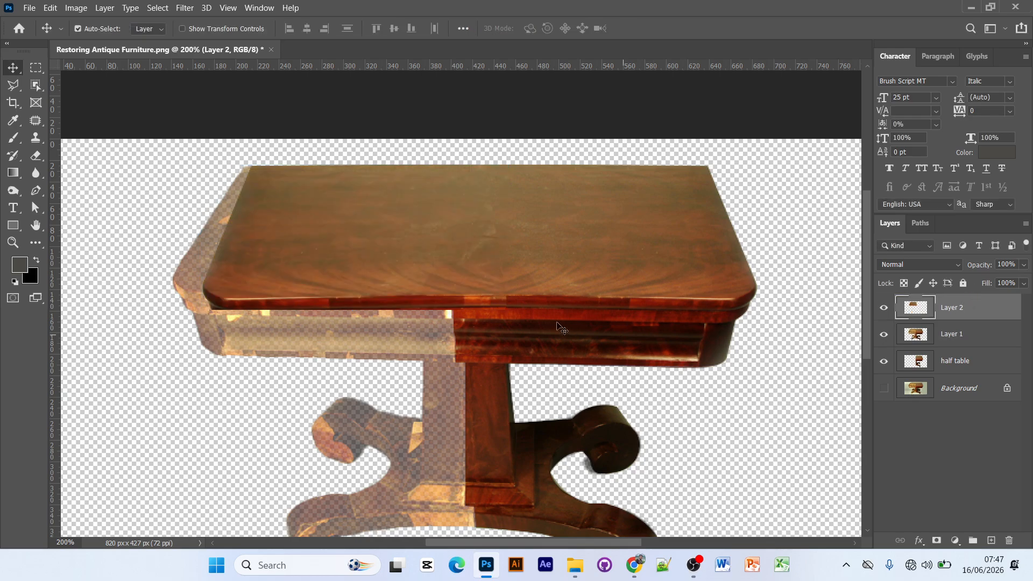
left_click_drag(416, 269, 383, 266)
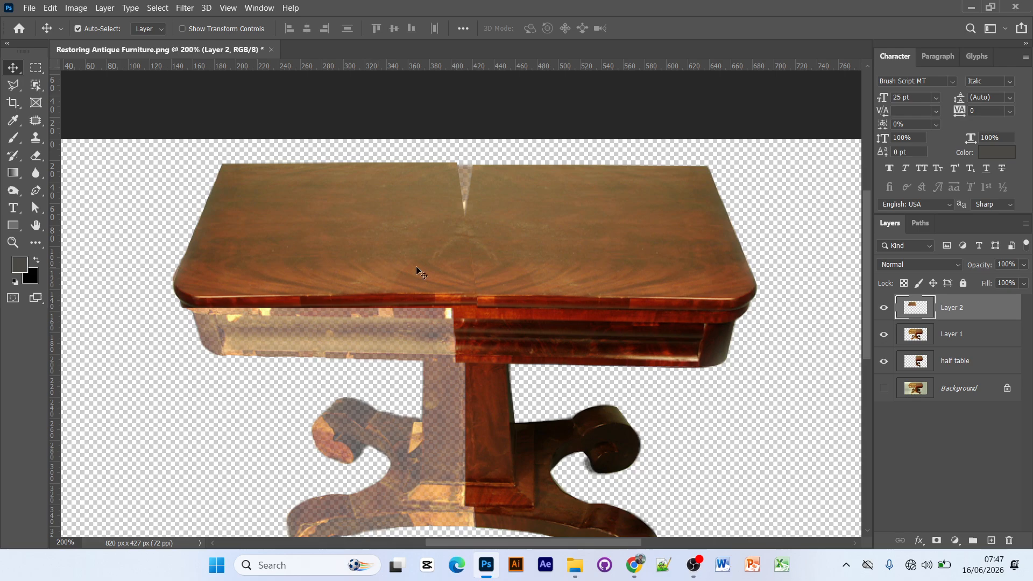
Hide Layer 2, duplicate the half table layer, and flip the duplicate horizontally
left_click(883, 307)
left_click(979, 366)
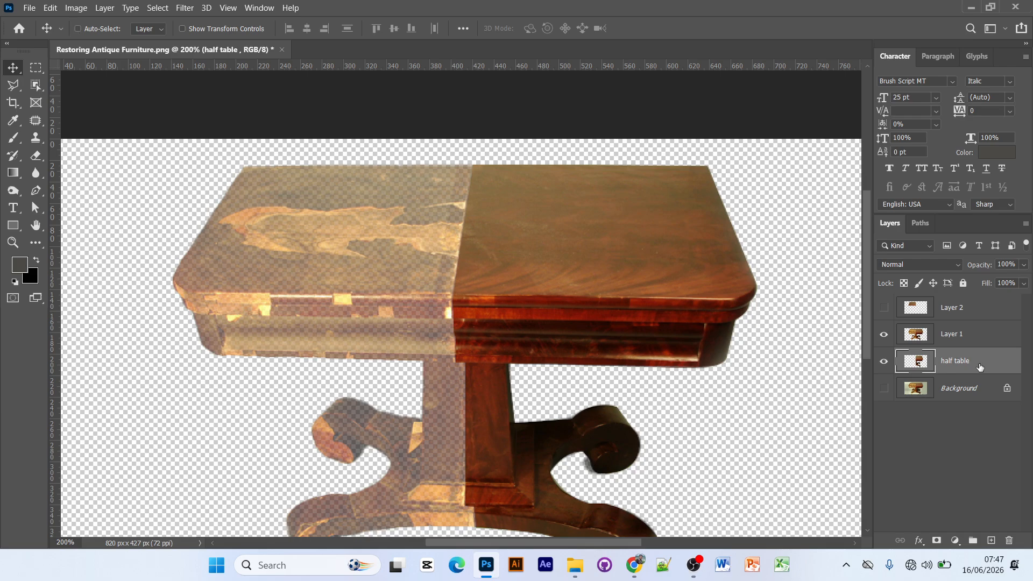
key("ctrl+j")
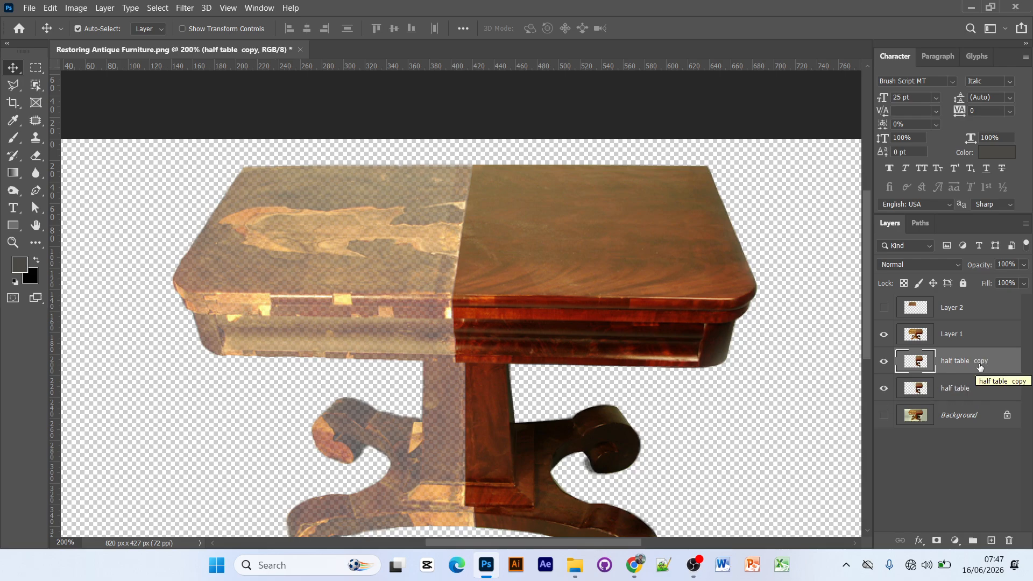
key("ctrl+t")
right_click(622, 248)
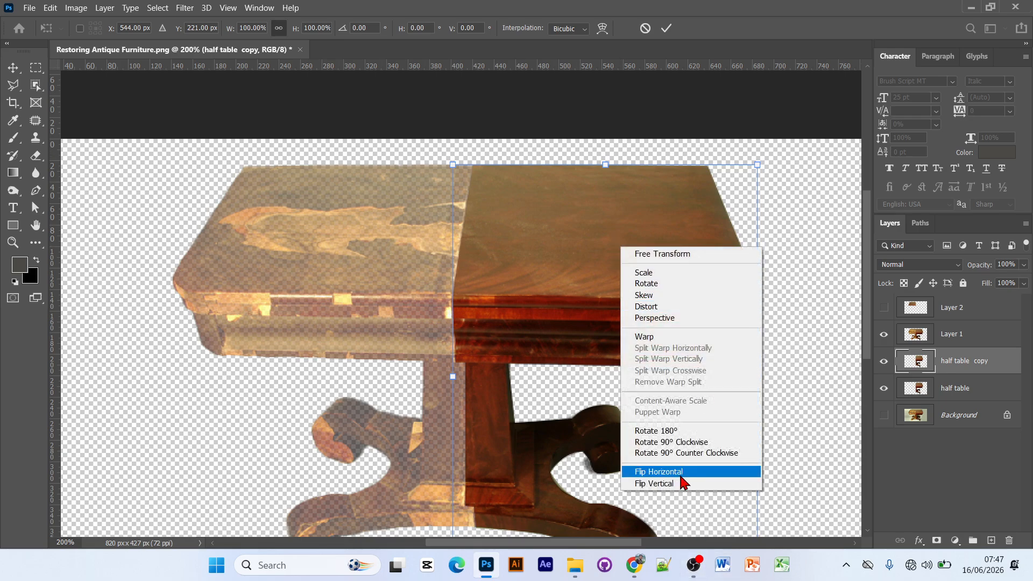
left_click(664, 471)
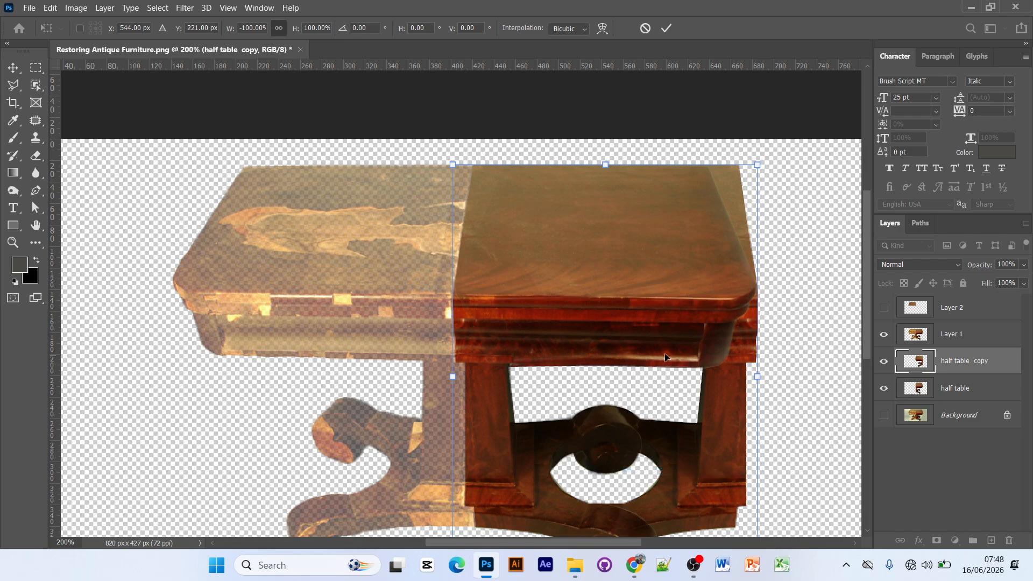
Place the mirrored half table copy over the damaged half, stack it above all other layers, and align it with the restored half
left_click_drag(731, 377, 446, 363)
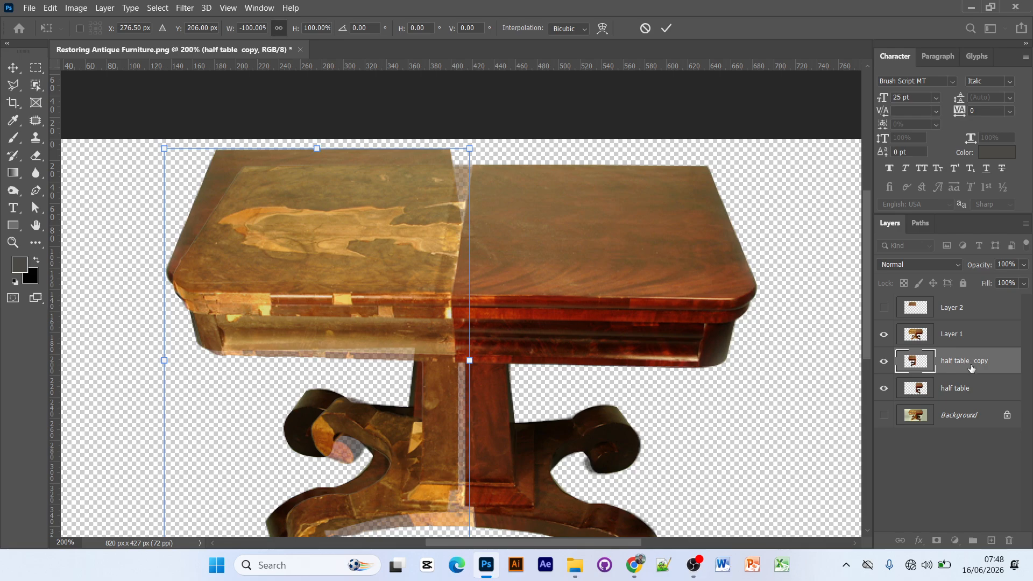
left_click_drag(971, 368, 947, 303)
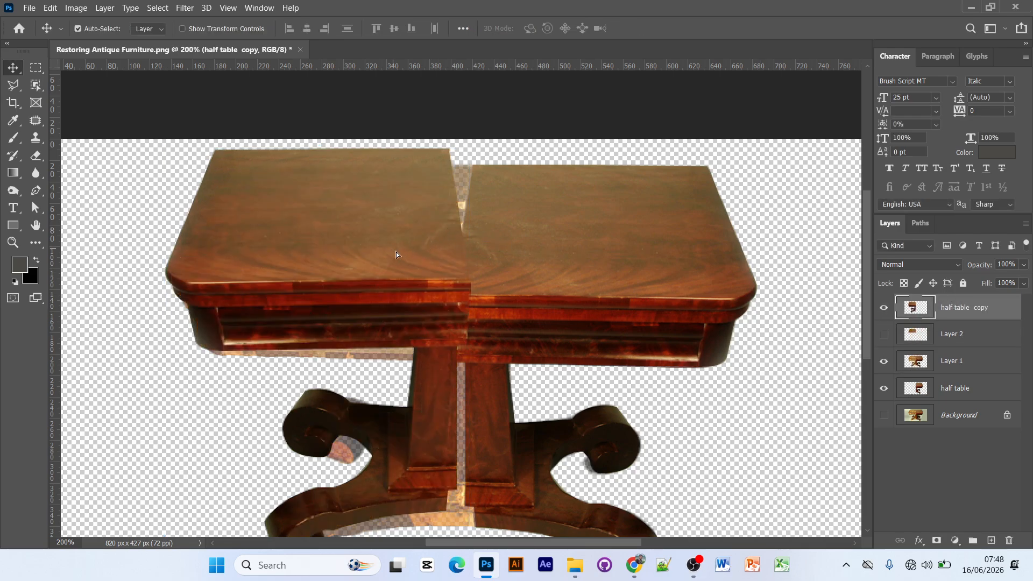
mouse_move(396, 254)
left_mouse_down()
mouse_move(408, 270)
mouse_move(398, 266)
left_mouse_up()
Warp the half table copy, pulling its upper inner corner past the centre seam to close the gap in the tabletop
key("ctrl+t")
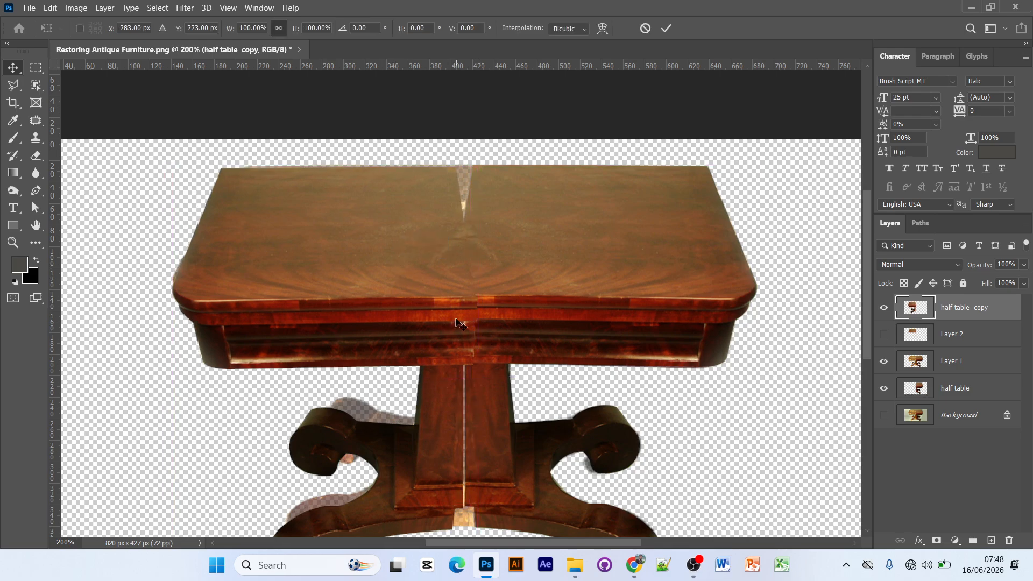
right_click(408, 260)
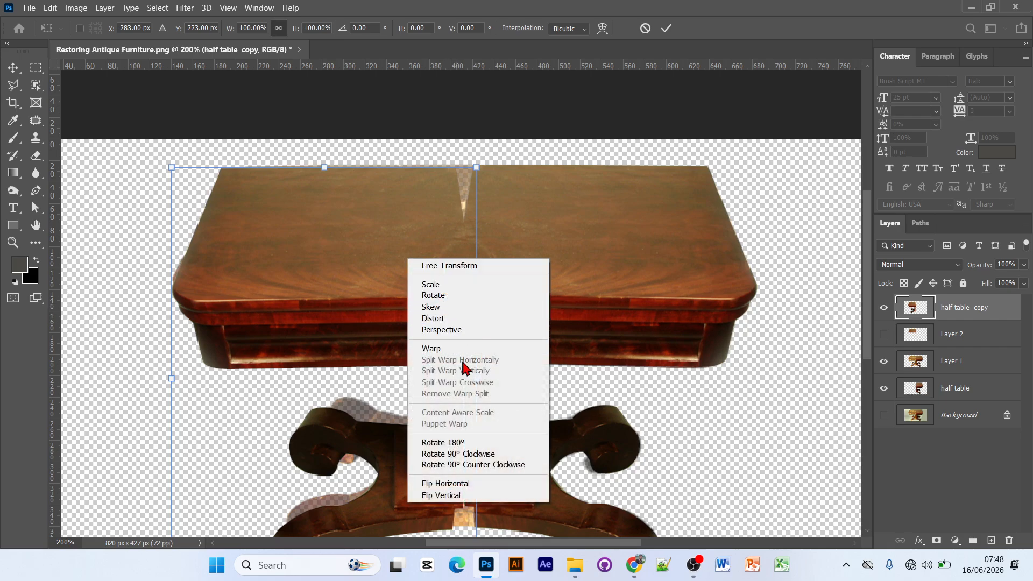
left_click(474, 348)
left_click_drag(477, 171, 439, 168)
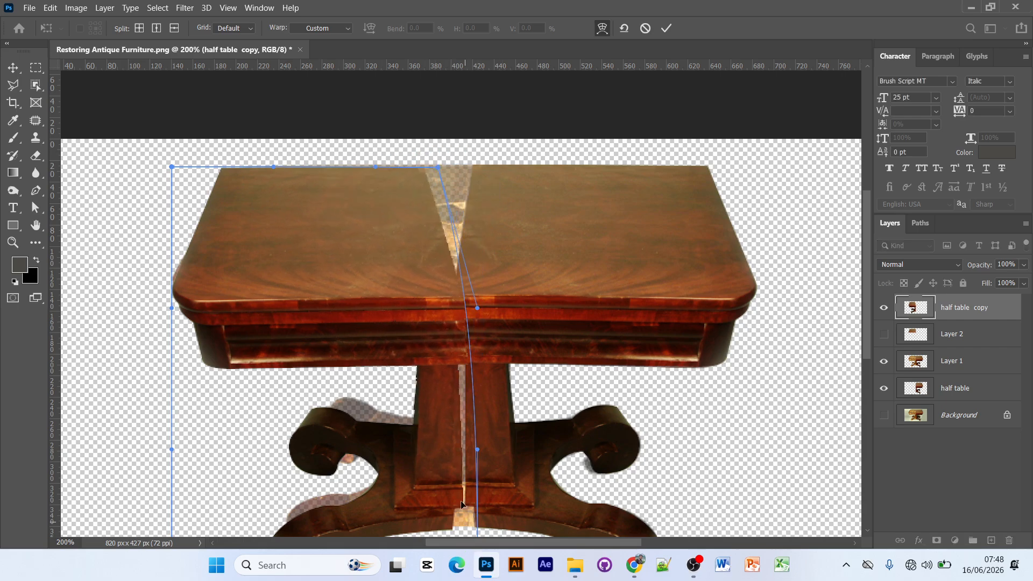
left_click_drag(478, 449, 431, 439)
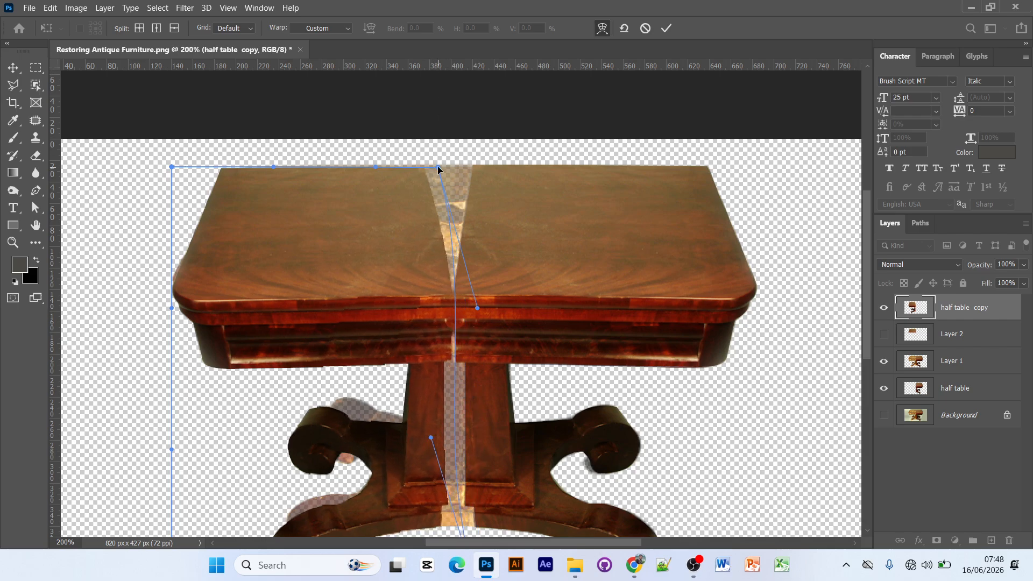
left_click_drag(438, 168, 496, 166)
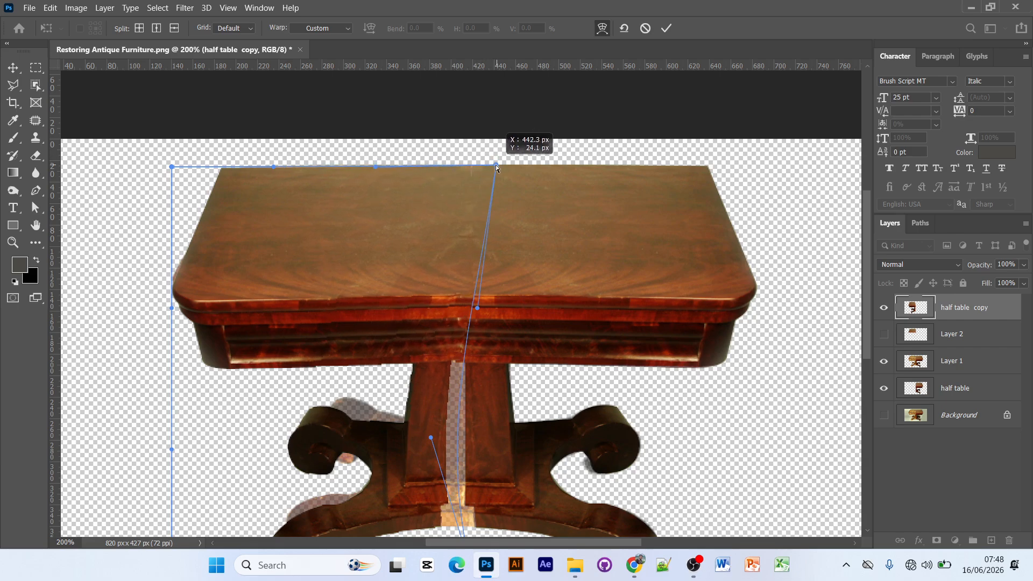
Pull the warp's lower inner handle towards the restored half to close the gap down the pedestal
scroll(483, 396, "down", 2)
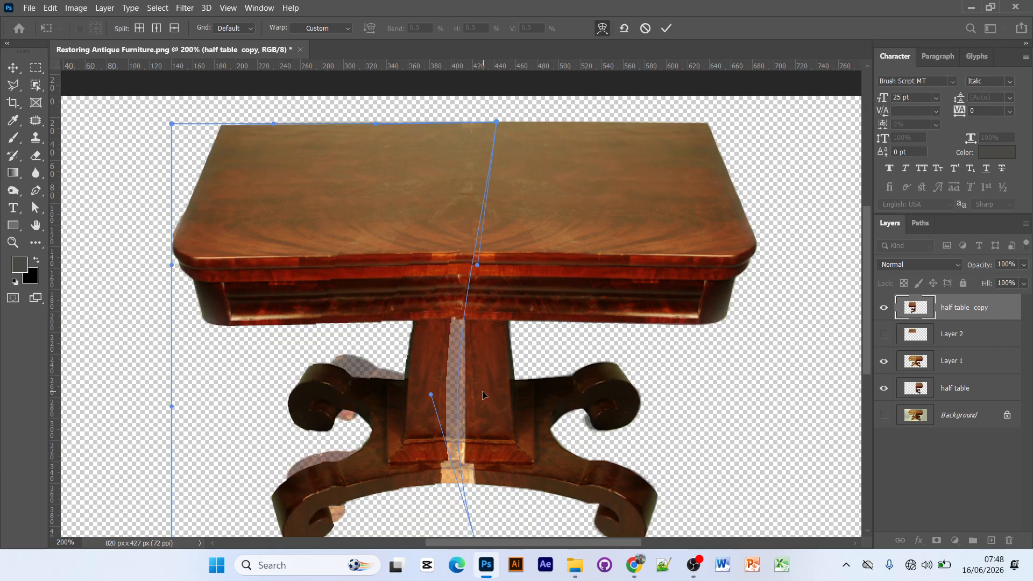
scroll(482, 395, "down", 2)
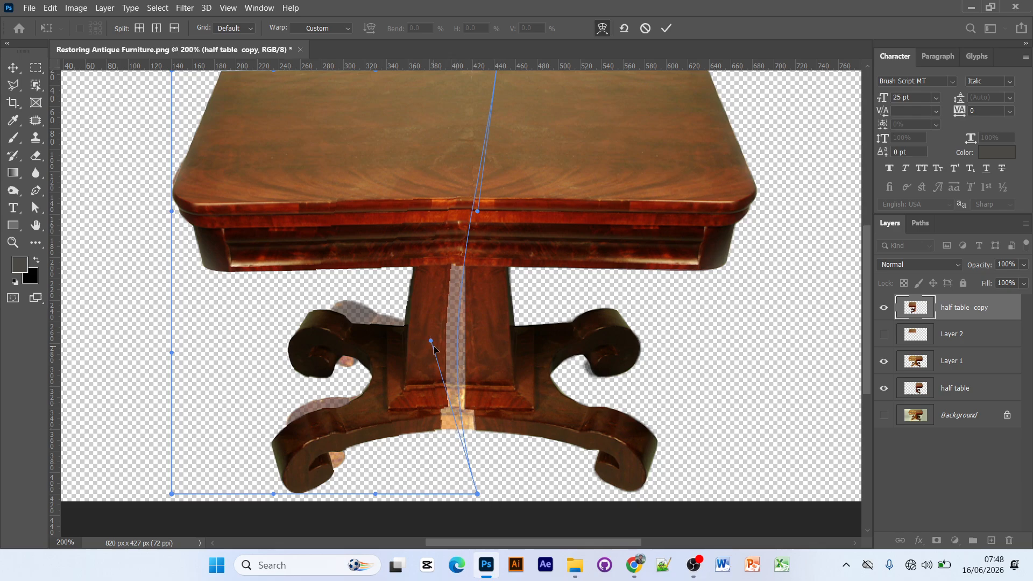
left_click_drag(431, 341, 483, 345)
scroll(490, 349, "up", 3)
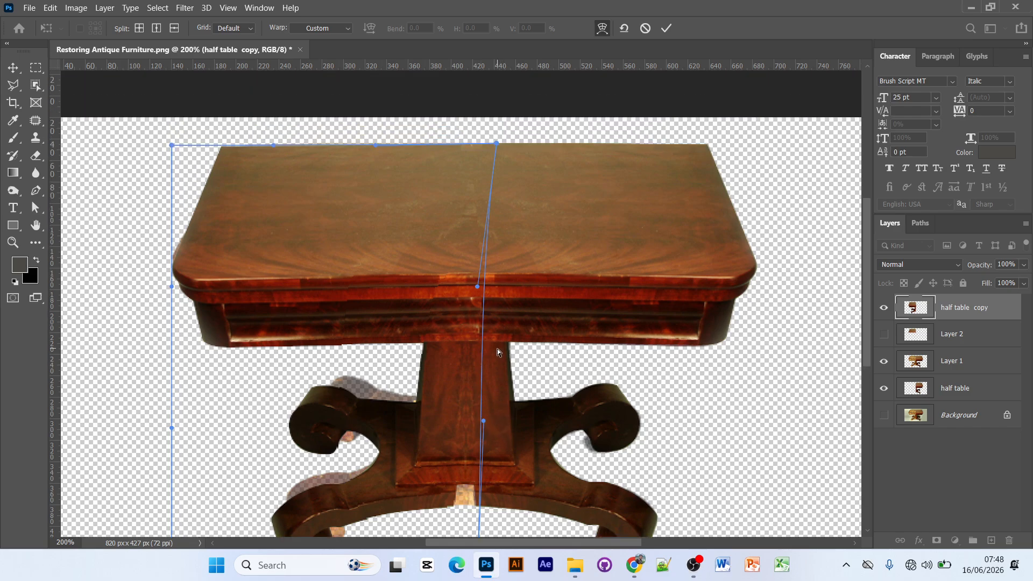
scroll(497, 348, "down", 2)
scroll(492, 489, "down", 2)
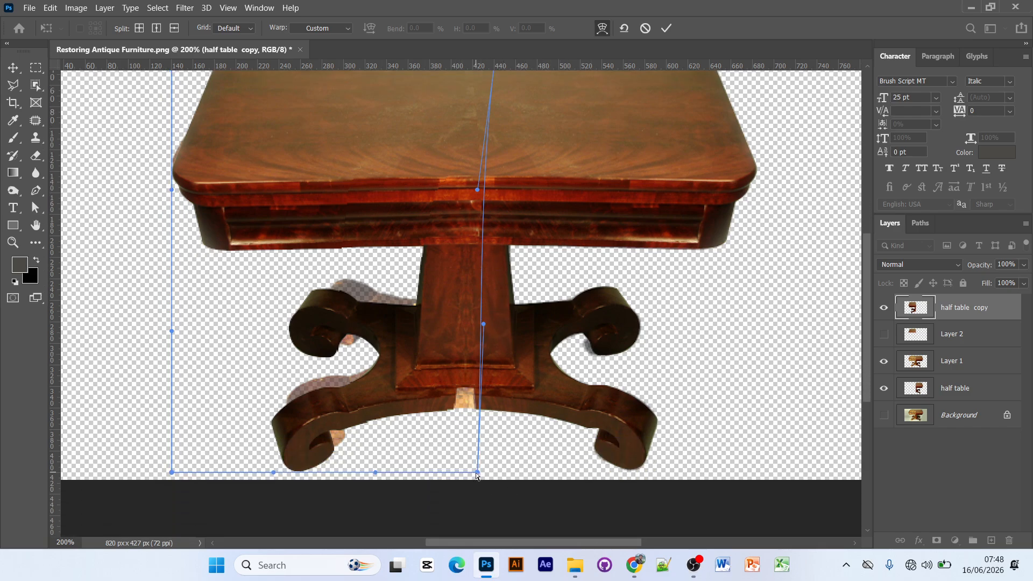
Warp the copy's upper outer corner inward and bow its outer edge outward to match the original tabletop outline
scroll(289, 288, "up", 5)
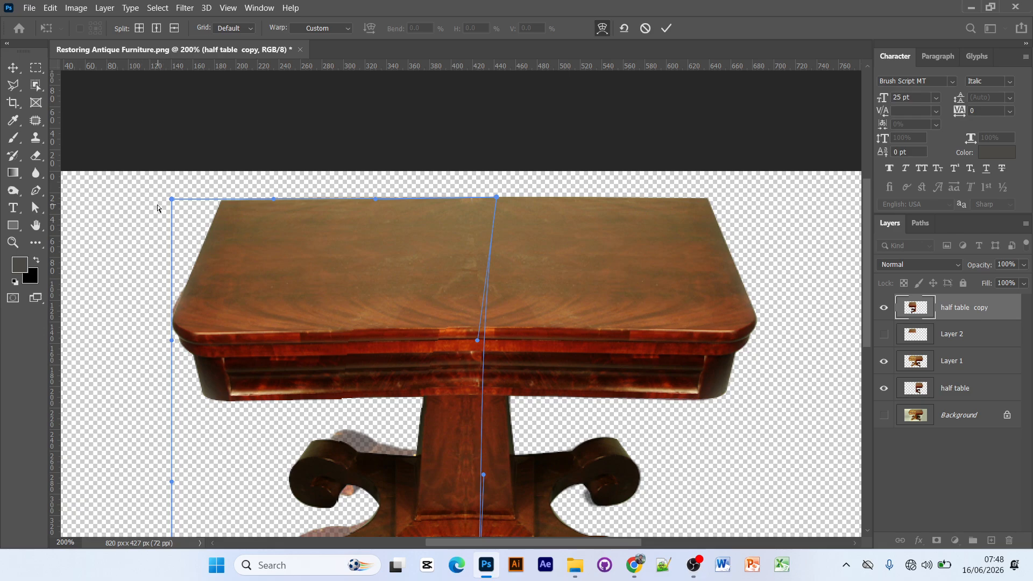
left_click_drag(173, 199, 210, 198)
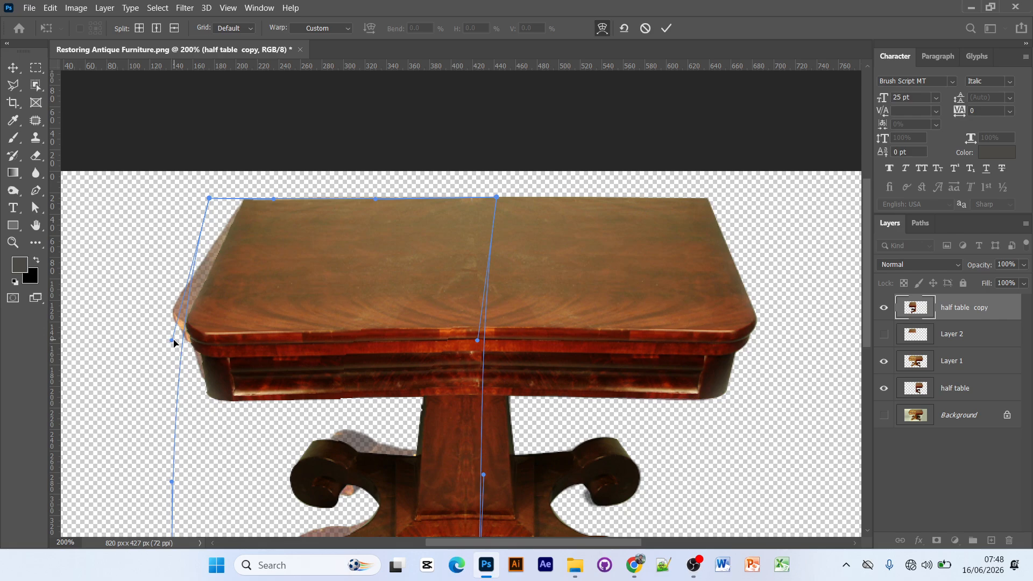
left_click_drag(169, 340, 143, 315)
Warp the half table copy's pedestal and scroll feet inward and upward to follow the original base outline
scroll(557, 391, "down", 4)
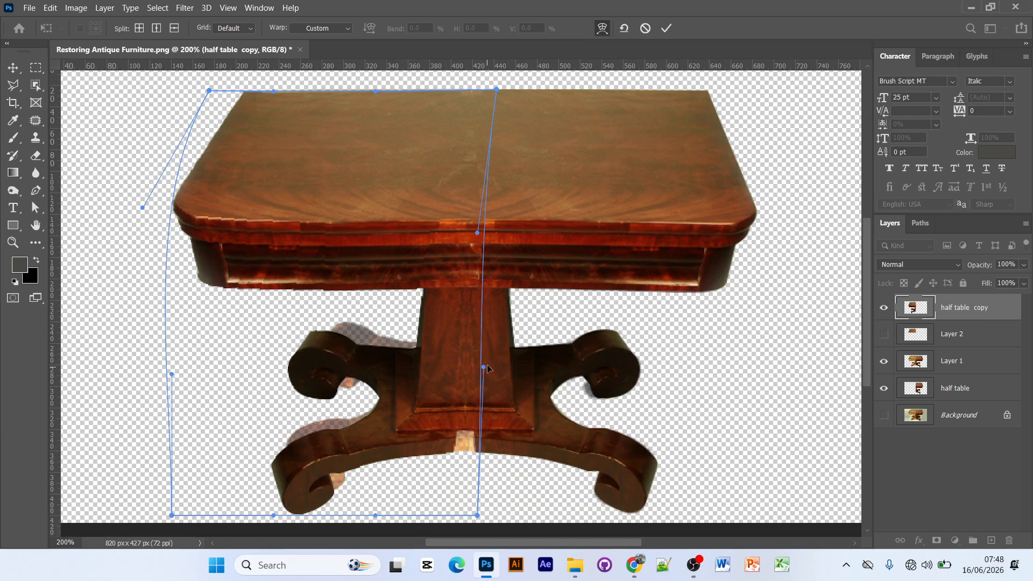
left_click_drag(484, 368, 496, 373)
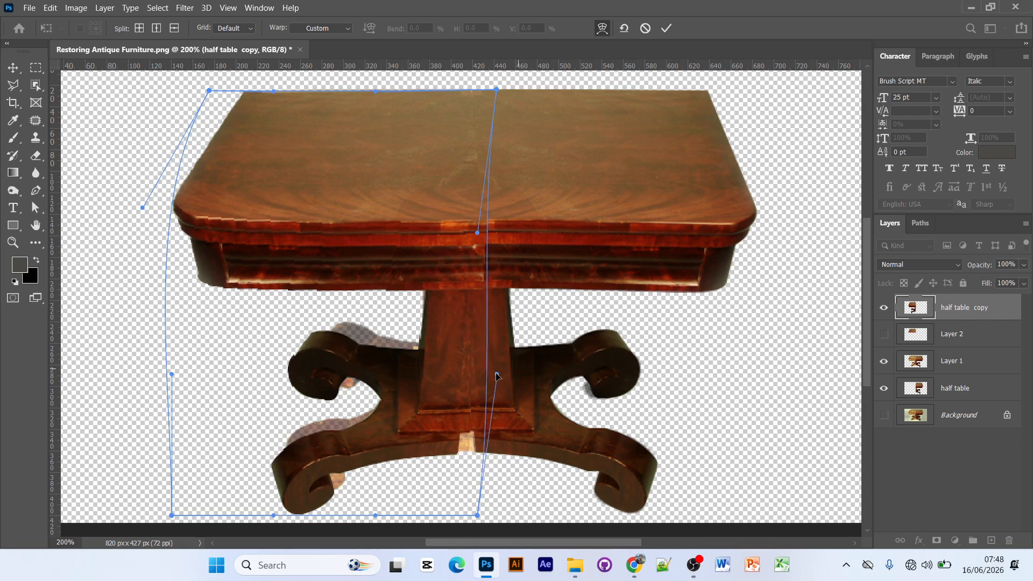
left_click_drag(306, 372, 329, 361)
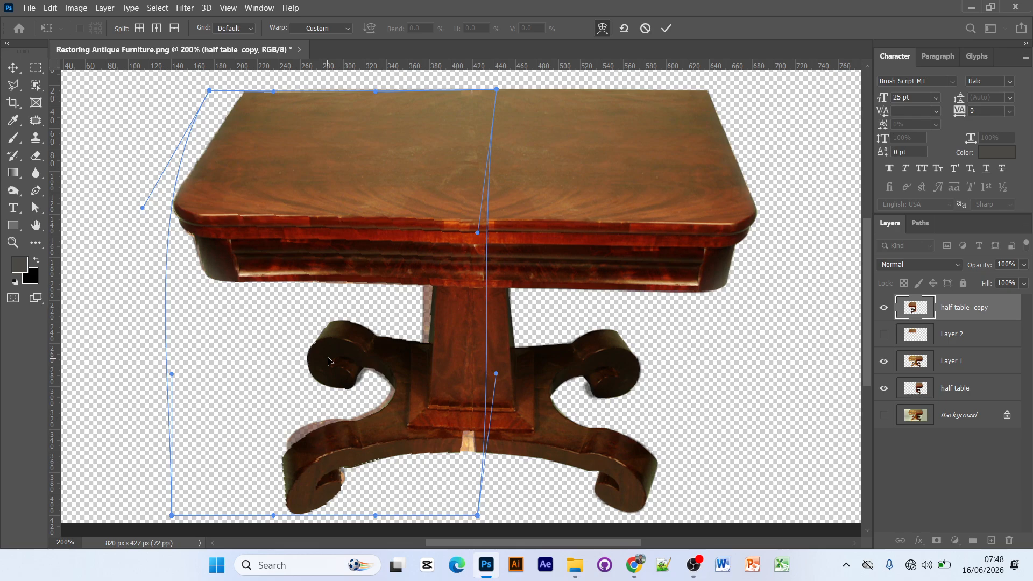
left_click_drag(299, 484, 303, 475)
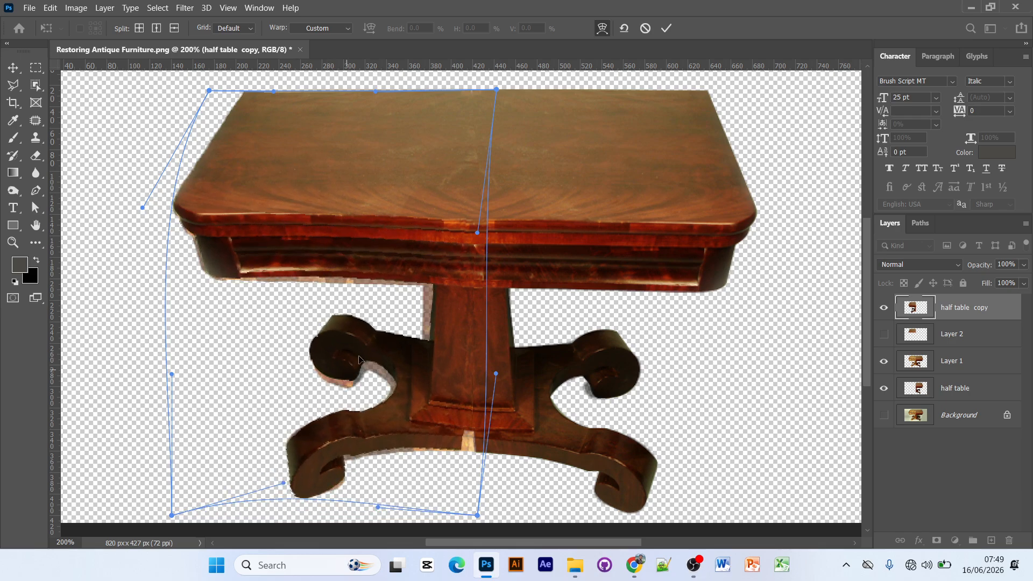
left_click_drag(354, 361, 355, 367)
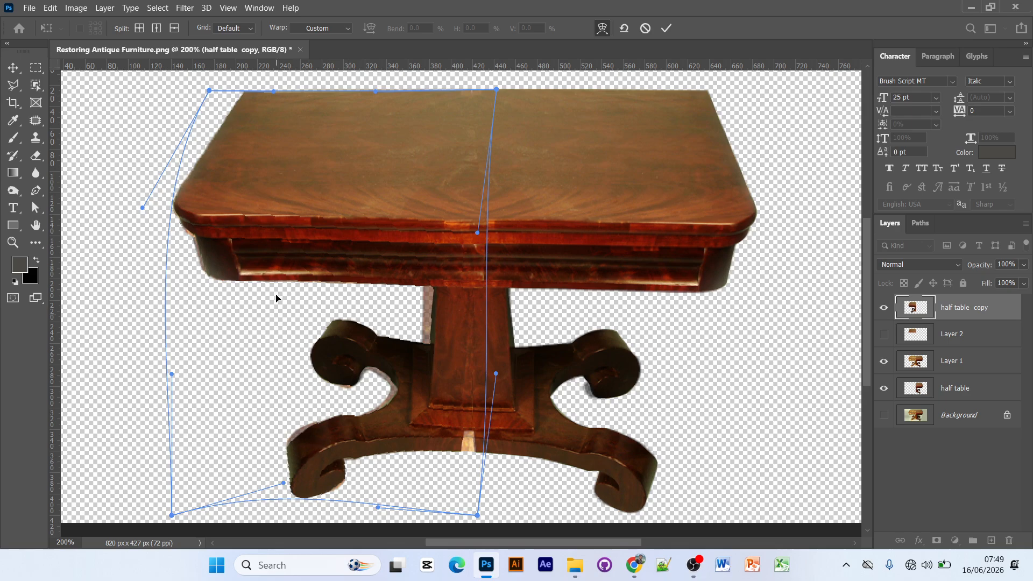
Pull the copy's apron corner slightly outward and adjust the pedestal and base of the warp to cover the damaged half
left_click_drag(247, 262, 241, 261)
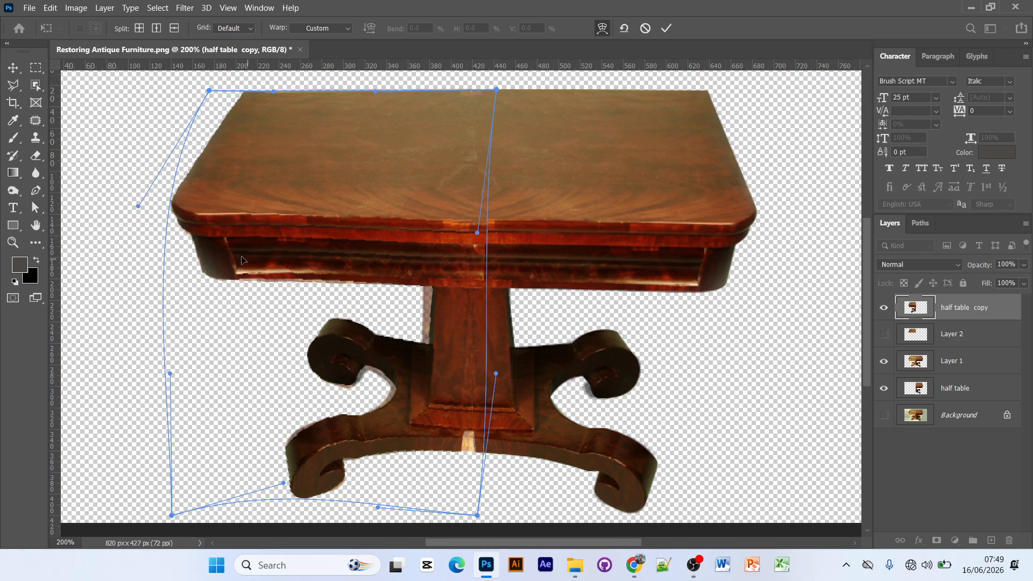
left_click_drag(449, 314, 441, 314)
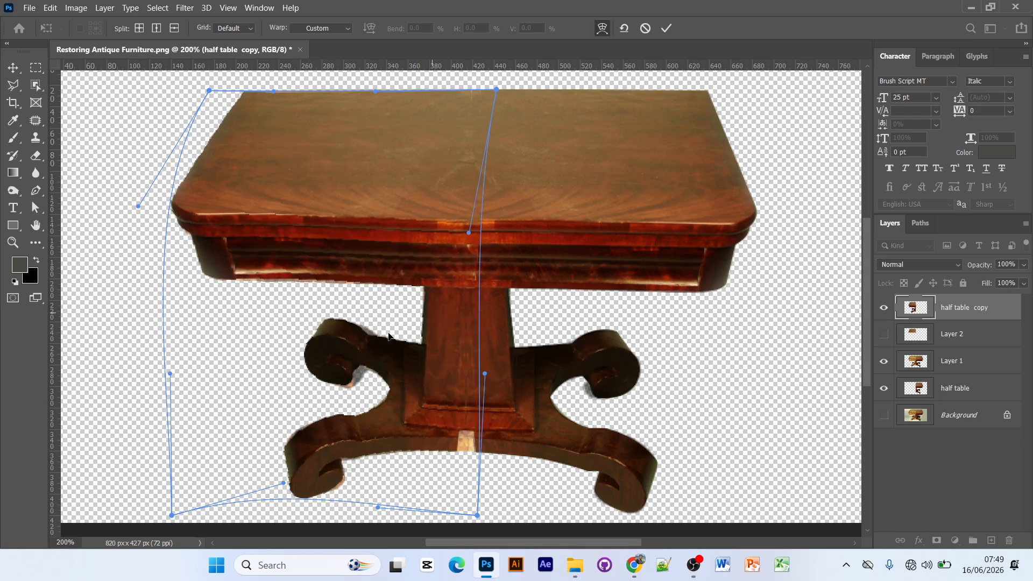
left_click_drag(388, 336, 350, 354)
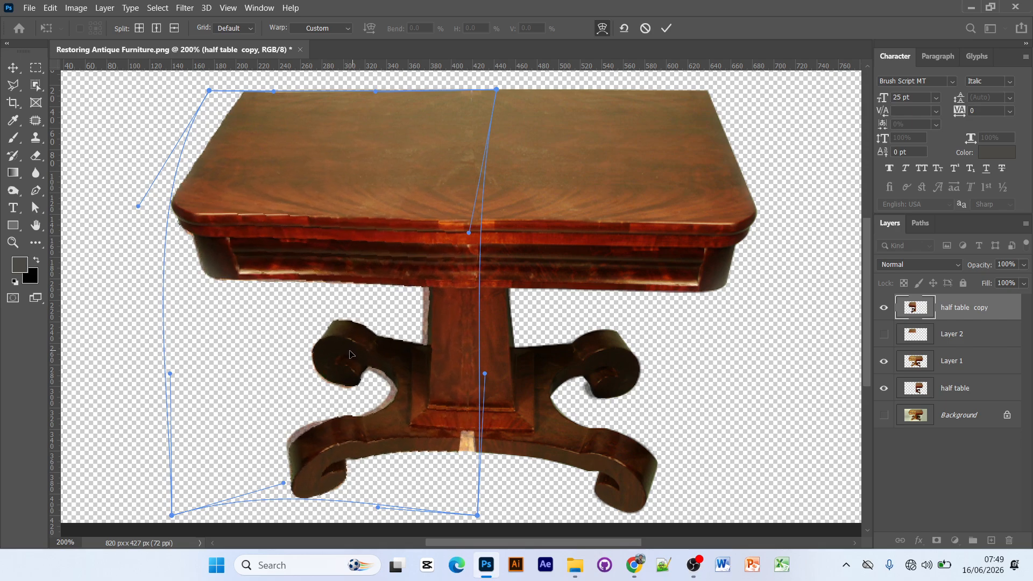
left_click_drag(413, 414, 416, 384)
right_click(416, 384)
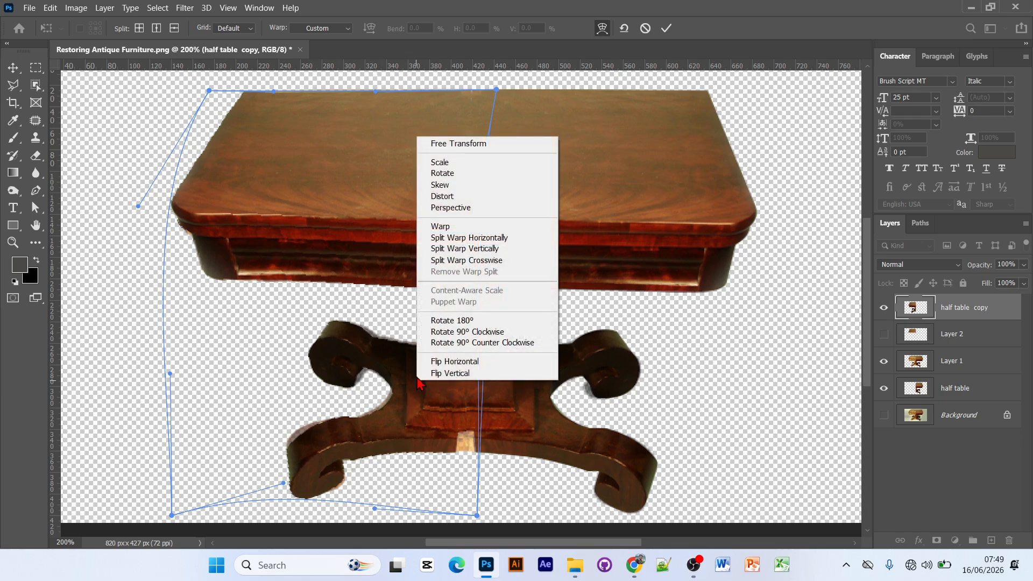
left_click(462, 197)
right_click(455, 297)
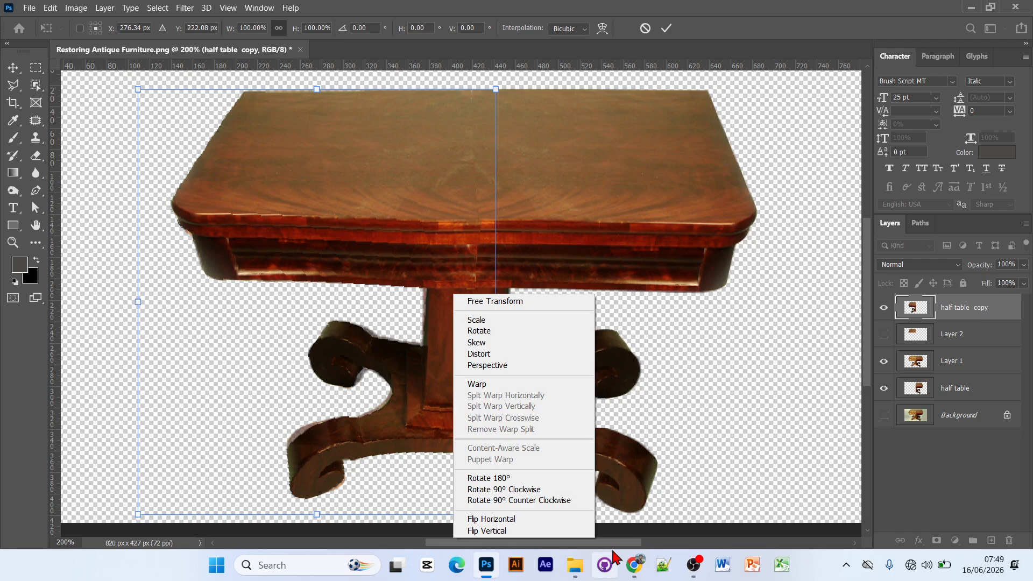
left_click(500, 384)
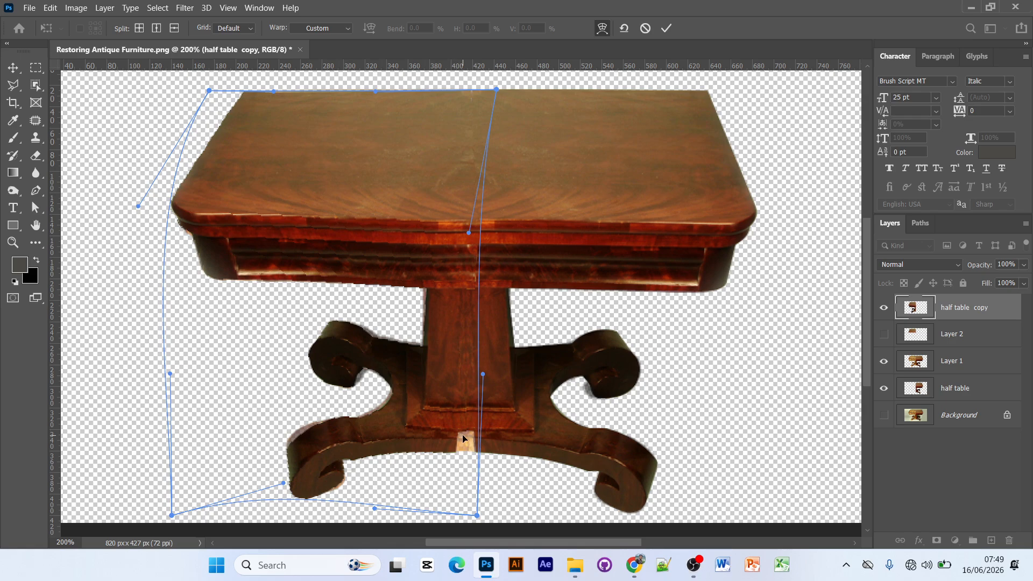
Refine the warp along the copy's inner seam and front foot, and apply the transformation
left_click_drag(473, 242, 462, 324)
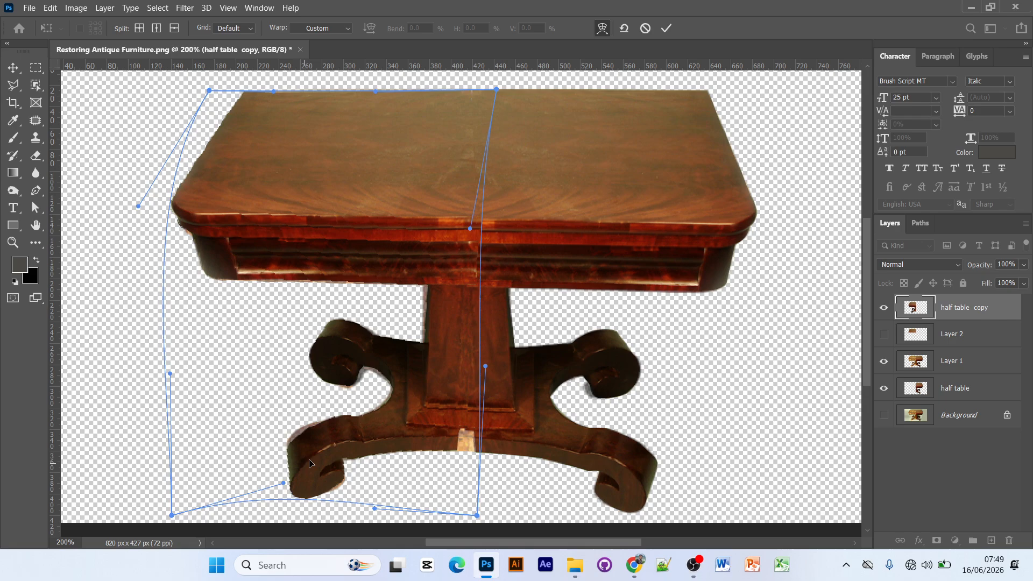
left_click_drag(310, 464, 287, 480)
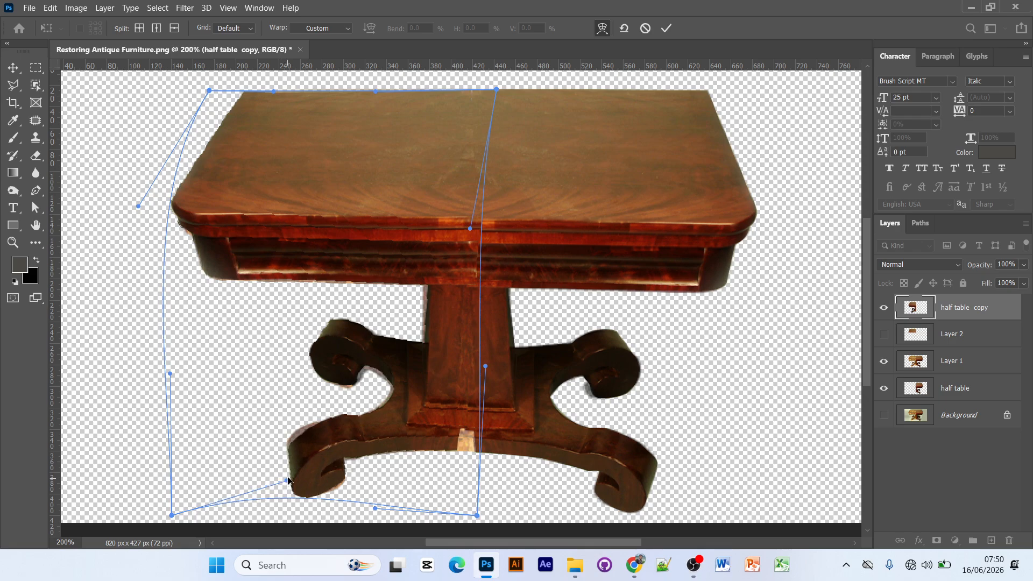
scroll(511, 347, "up", 3)
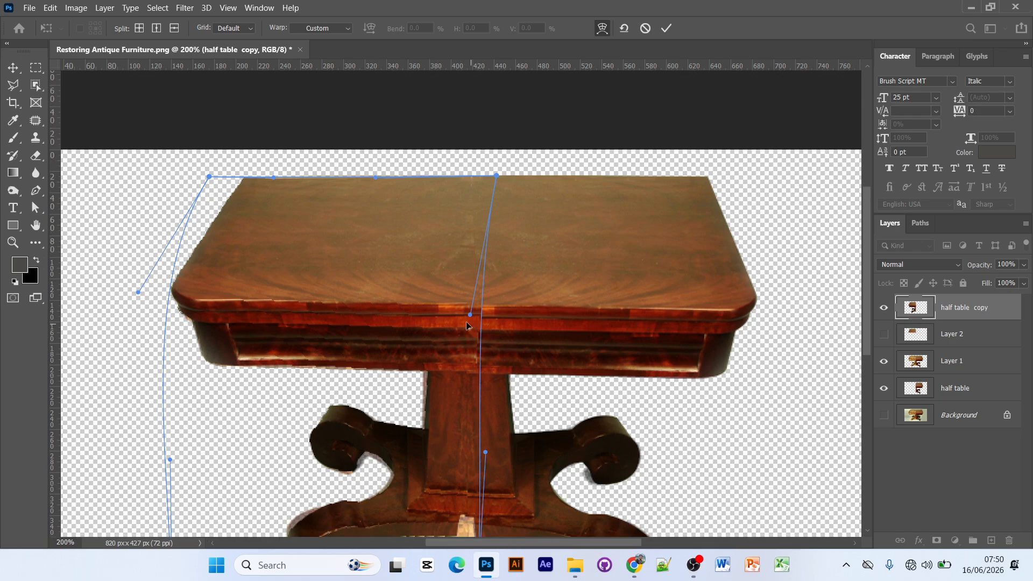
mouse_move(471, 316)
left_mouse_down()
mouse_move(434, 329)
mouse_move(480, 333)
mouse_move(472, 321)
left_mouse_up()
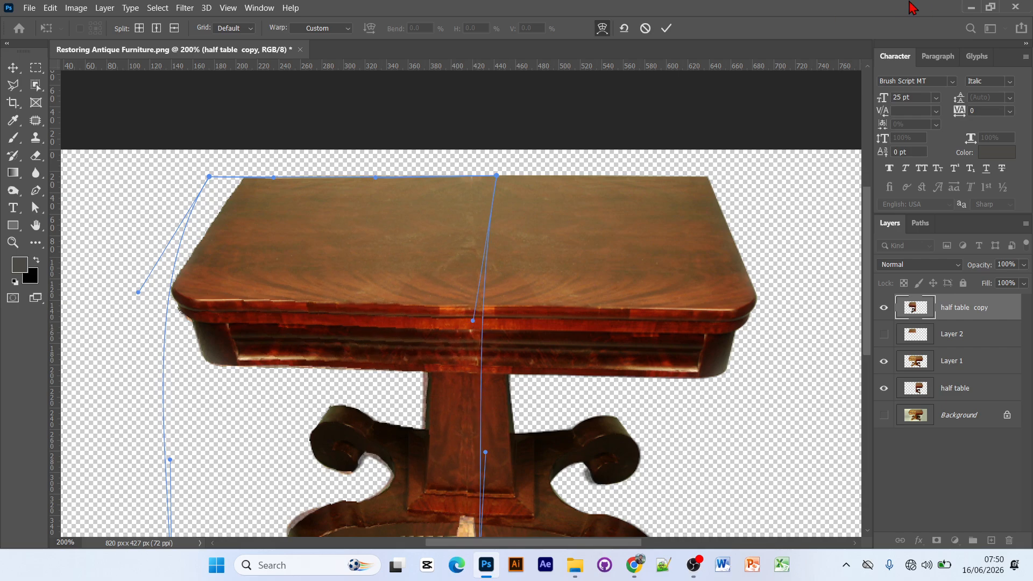
left_click(668, 29)
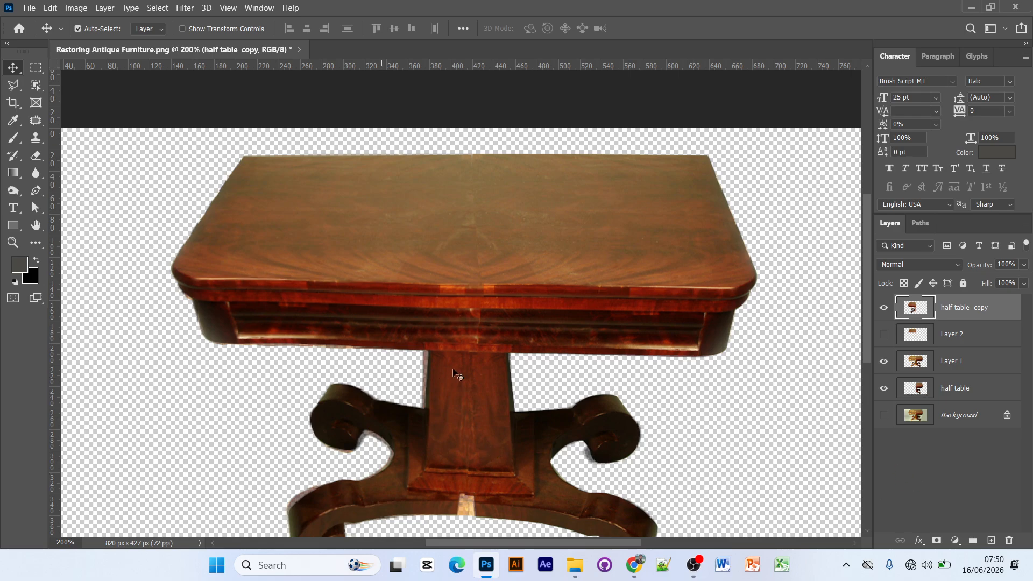
Shift the half table copy slightly towards the restored half and start a free transform on it
left_click_drag(453, 321, 472, 325)
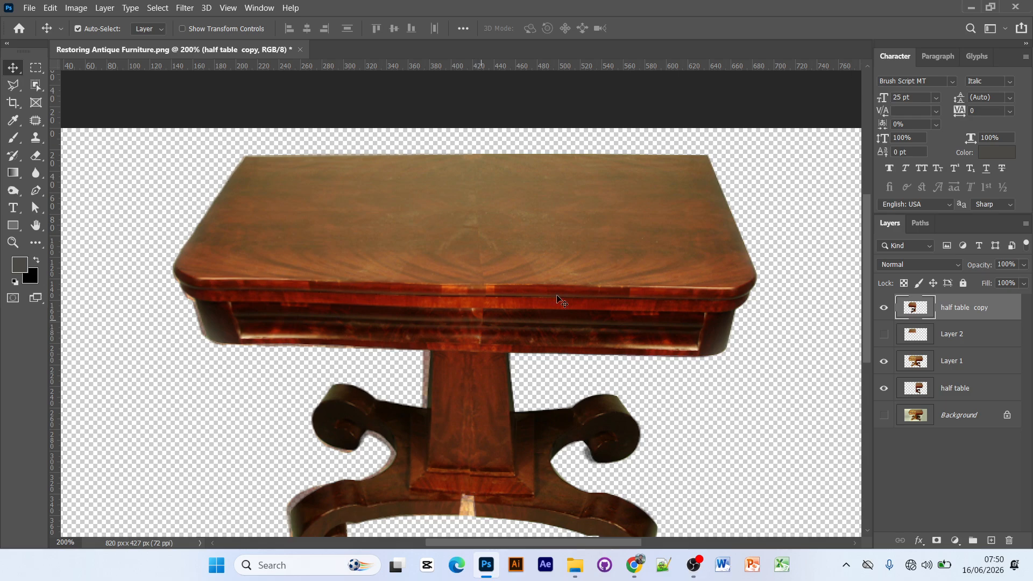
scroll(484, 377, "down", 2)
scroll(519, 498, "down", 1)
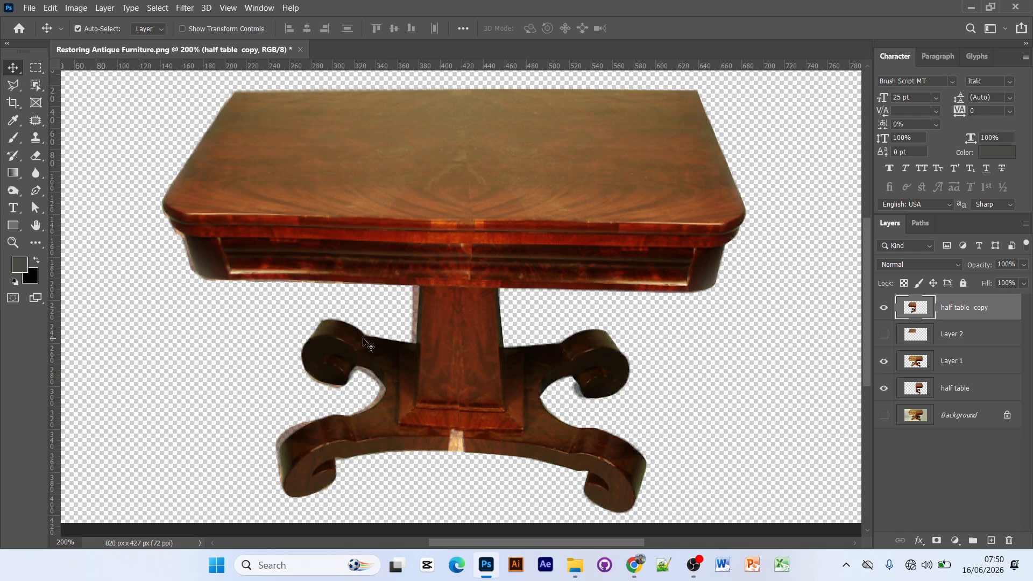
left_click_drag(219, 263, 216, 263)
key("ctrl+t")
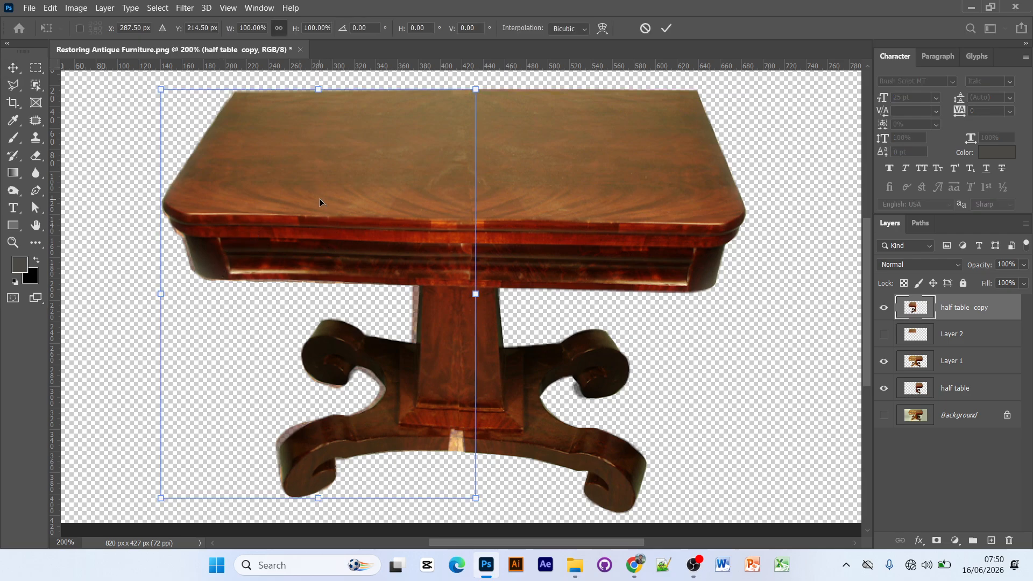
right_click(342, 181)
left_click(376, 239)
mouse_move(423, 194)
left_mouse_down()
mouse_move(383, 192)
mouse_move(414, 195)
left_mouse_up()
right_click(396, 197)
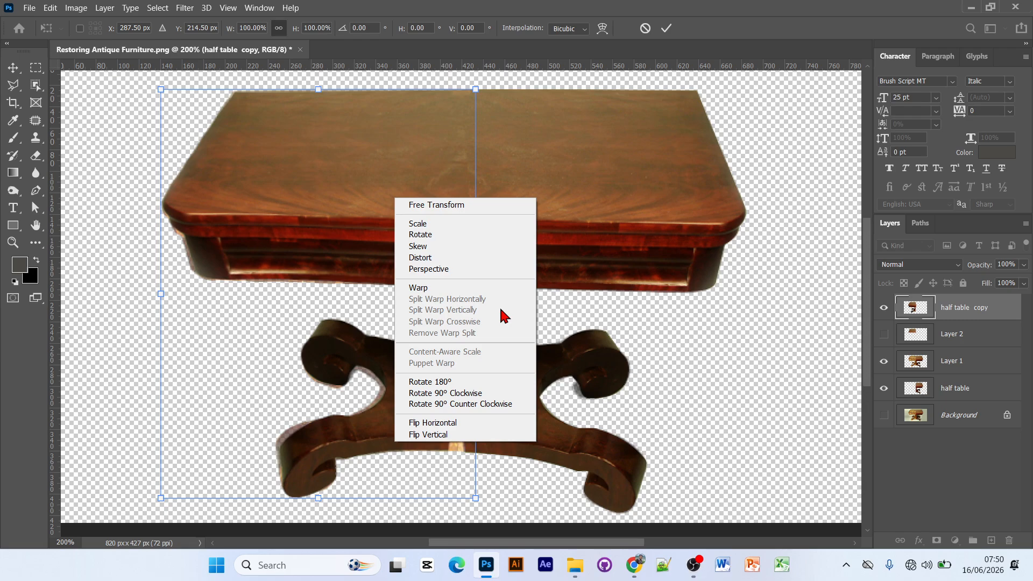
left_click(457, 269)
right_click(450, 232)
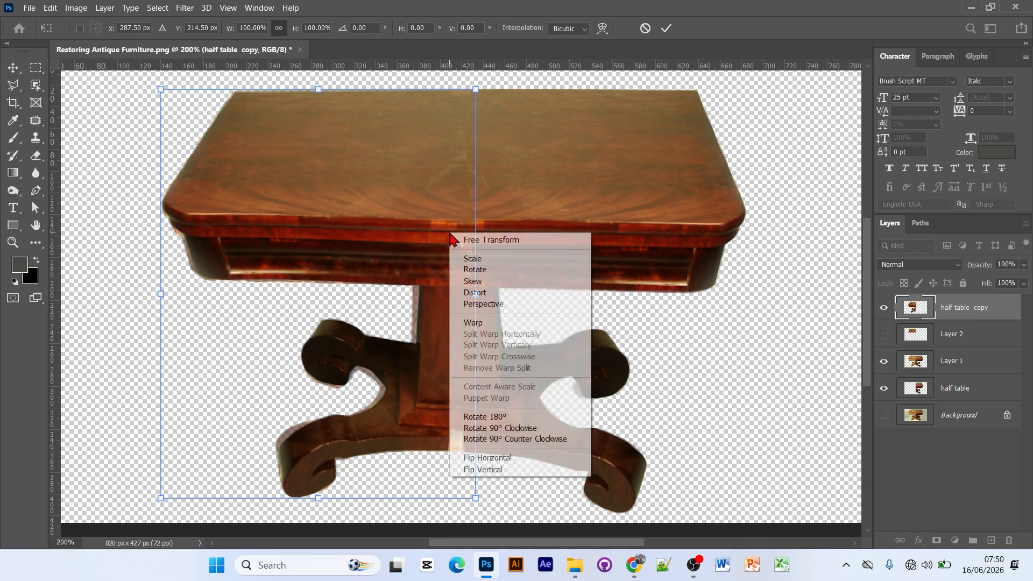
left_click(503, 272)
Warp the copy again, bowing its outer edge outward and moving its pedestal and feet towards the restored half, and apply it
right_click(468, 240)
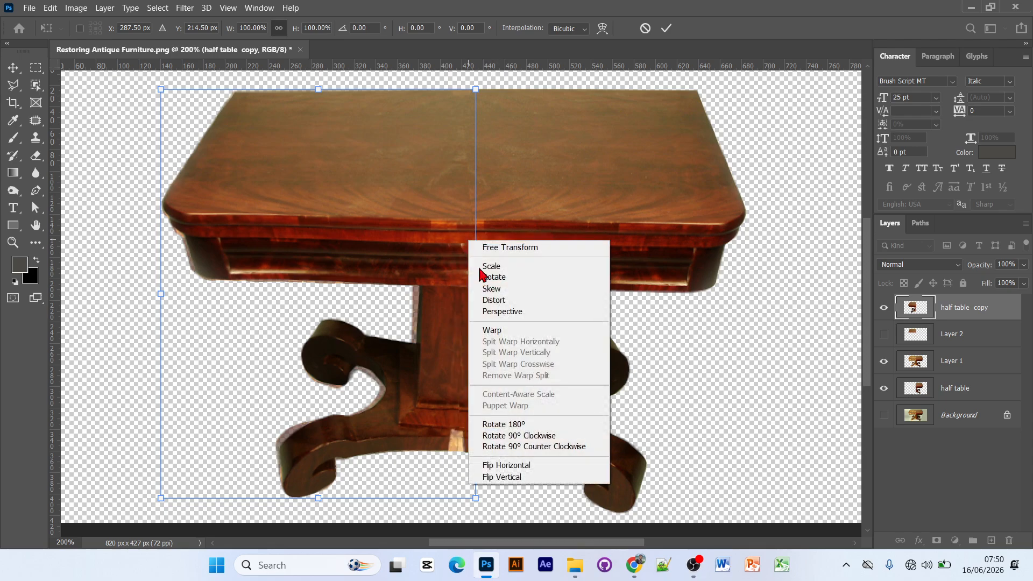
left_click(503, 331)
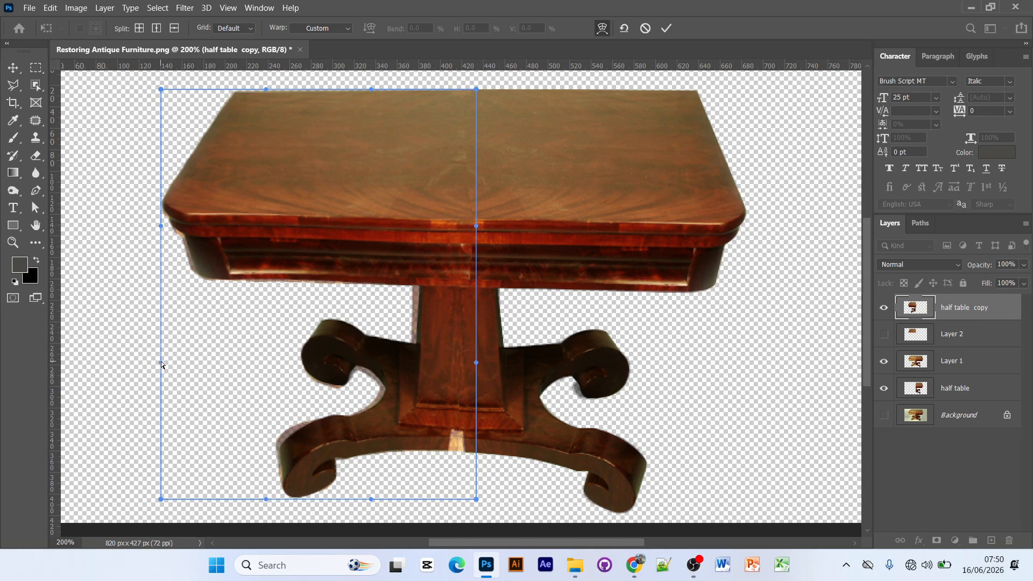
left_click_drag(161, 363, 140, 362)
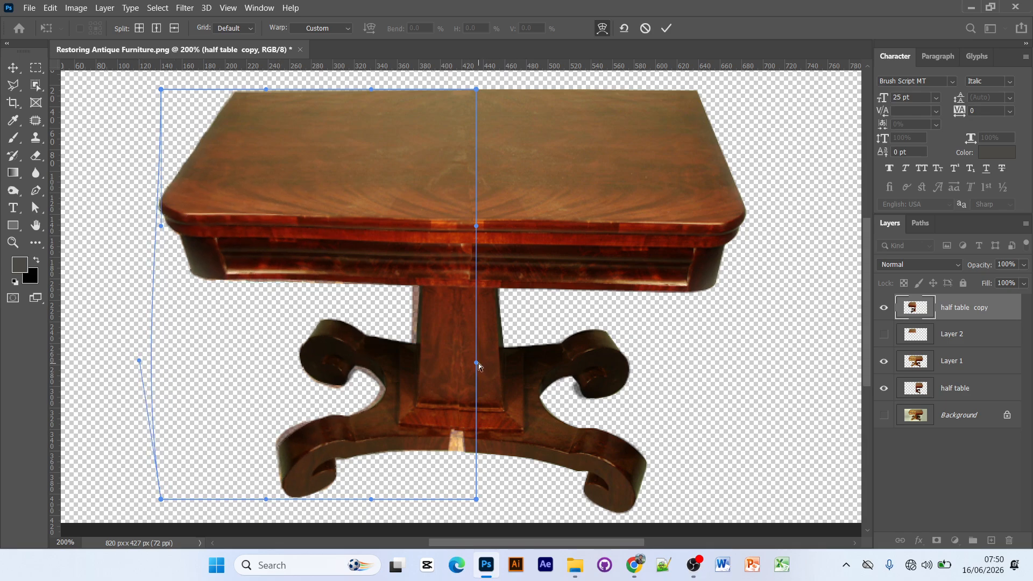
mouse_move(476, 363)
left_mouse_down()
mouse_move(456, 364)
mouse_move(466, 369)
left_mouse_up()
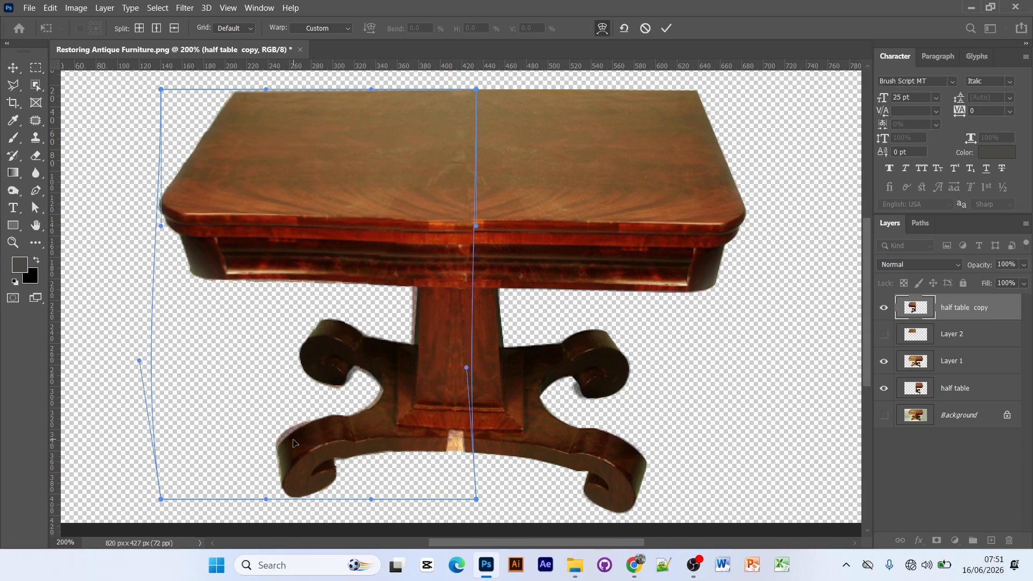
left_click_drag(293, 443, 301, 441)
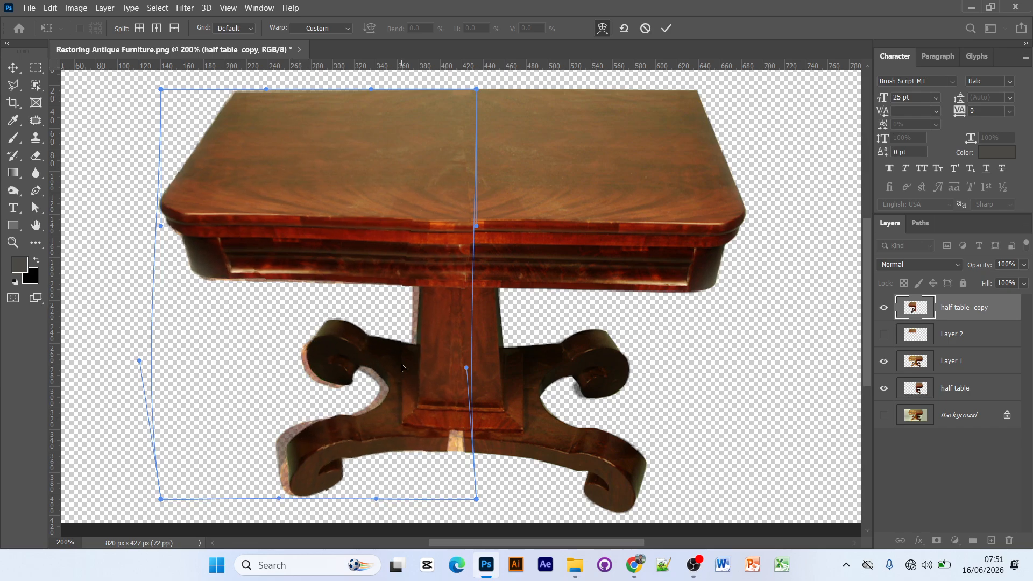
left_click_drag(401, 367, 410, 364)
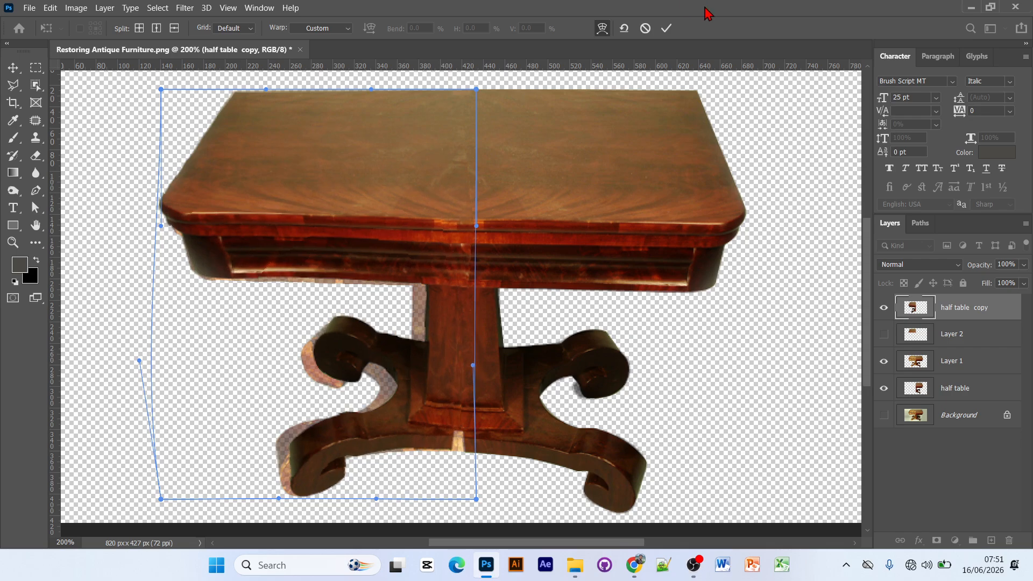
left_click(667, 28)
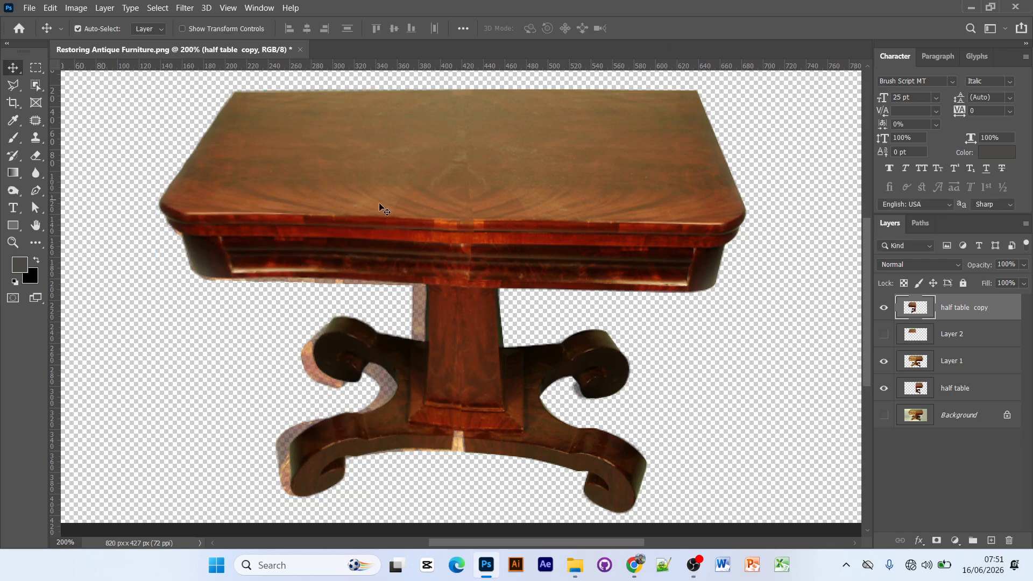
Hide the half table copy layer and toggle Layer 2 on and off to compare it, leaving it hidden
left_click(884, 309)
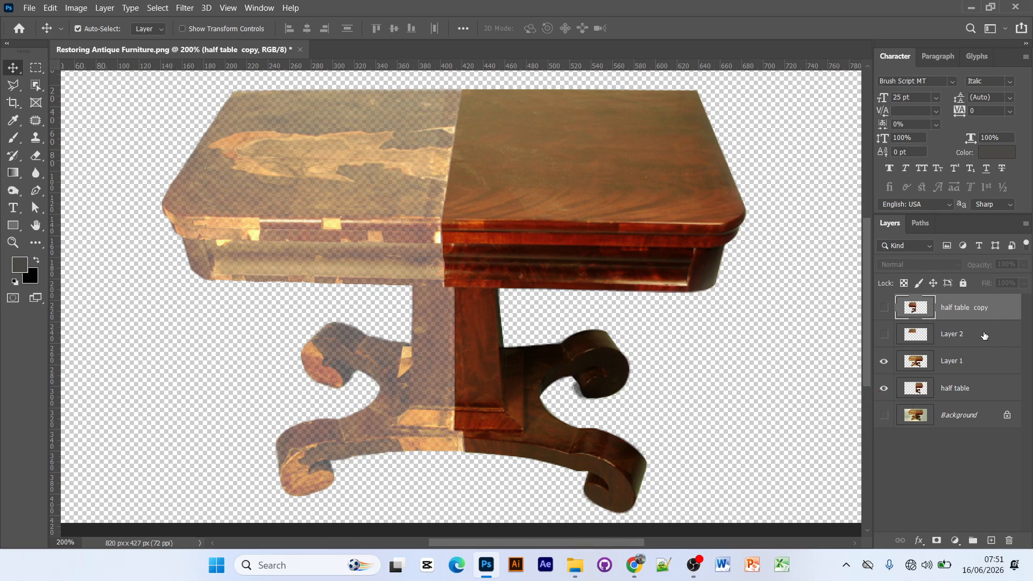
left_click(909, 337)
left_click(884, 336)
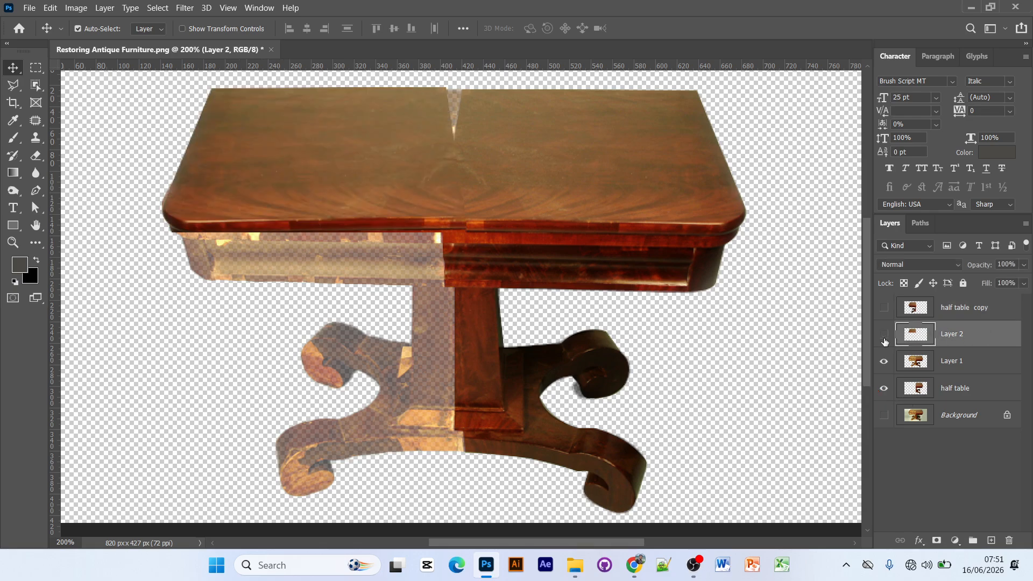
left_click(884, 339)
left_click(885, 341)
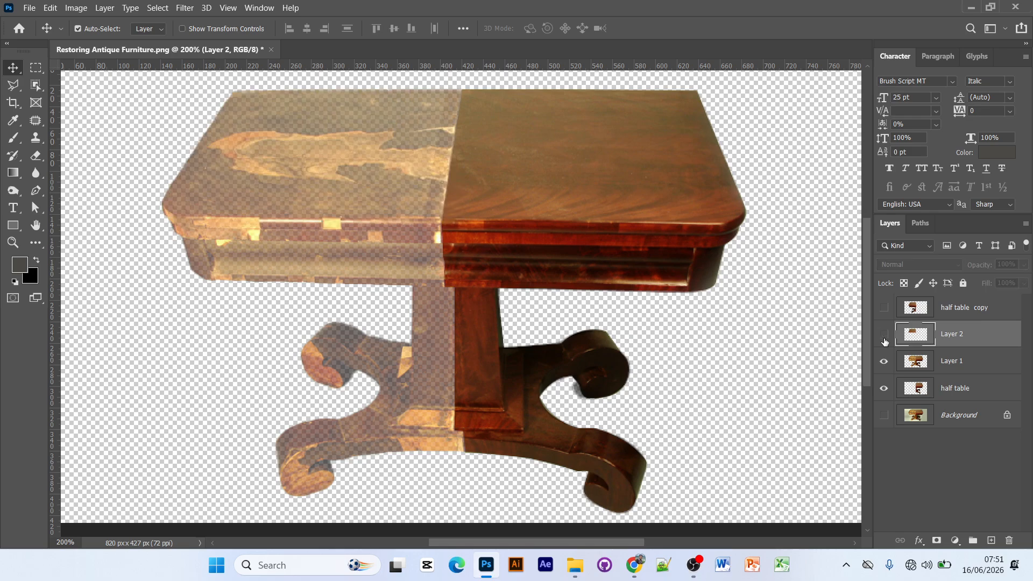
left_click(885, 341)
left_click(885, 341)
On the half table layer, make a rectangular selection around the restored tabletop and apron, excluding the pedestal and feet
left_click(968, 362)
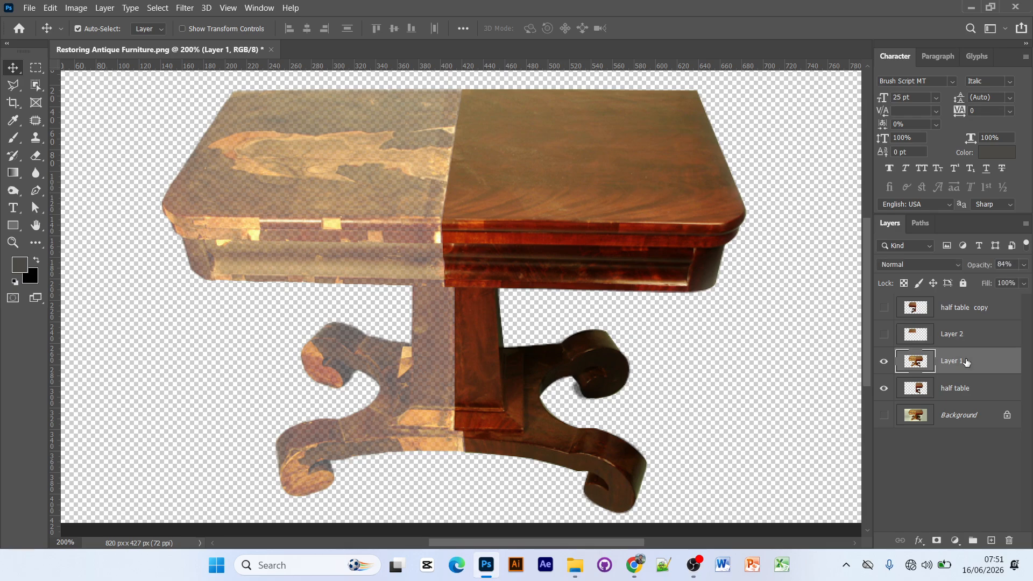
left_click(966, 385)
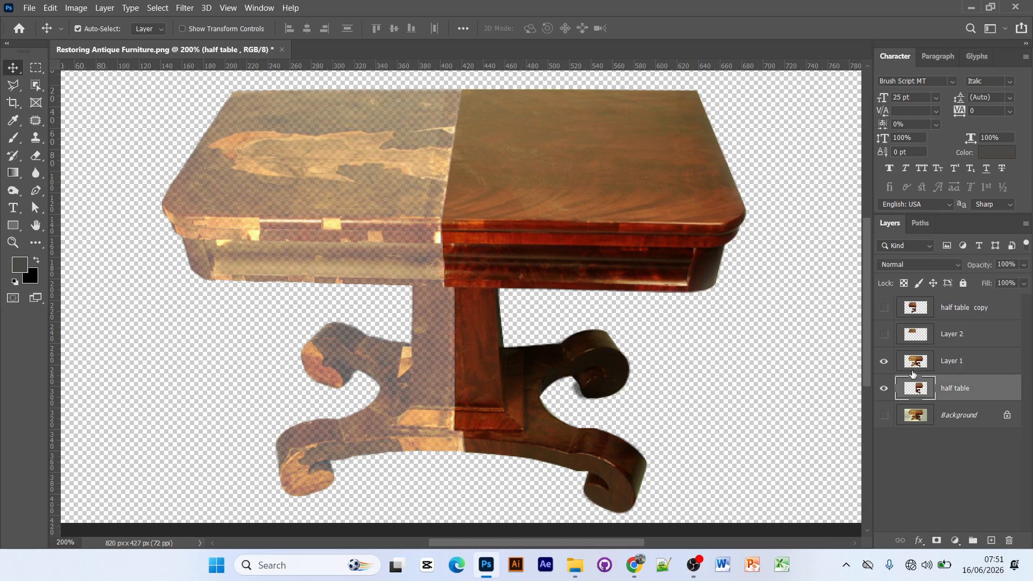
left_click(885, 362)
left_click(885, 362)
scroll(440, 280, "up", 1)
left_click(36, 67)
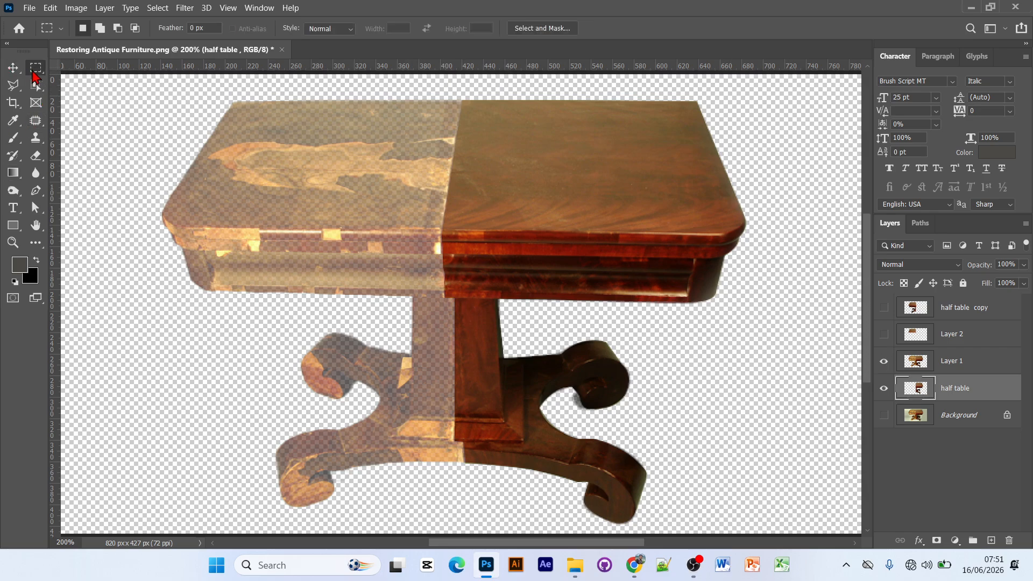
scroll(523, 212, "up", 2)
left_click_drag(434, 110, 748, 323)
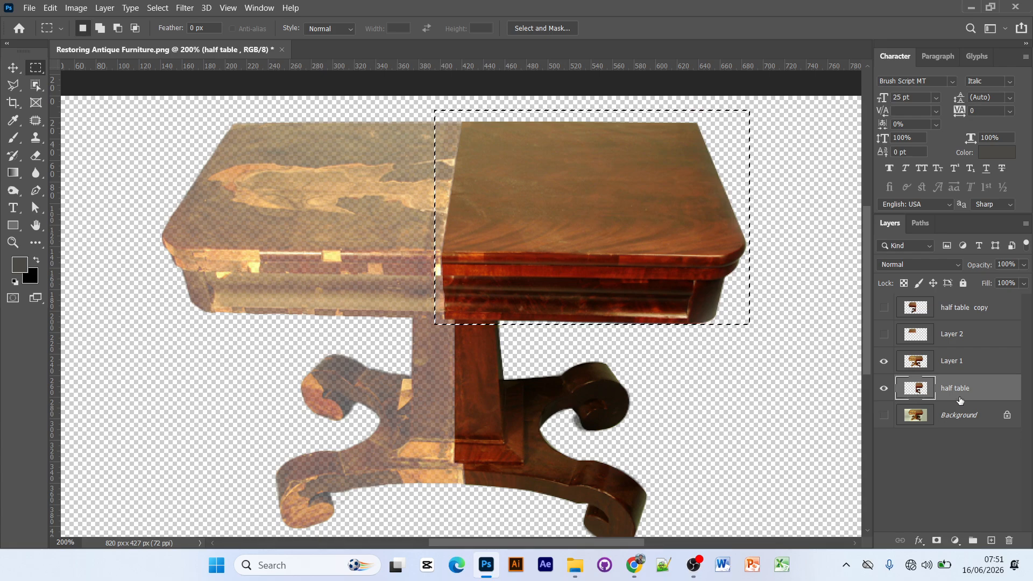
Copy the selected tabletop and apron to a new layer and place that layer at the top of the layer stack
key("ctrl+j")
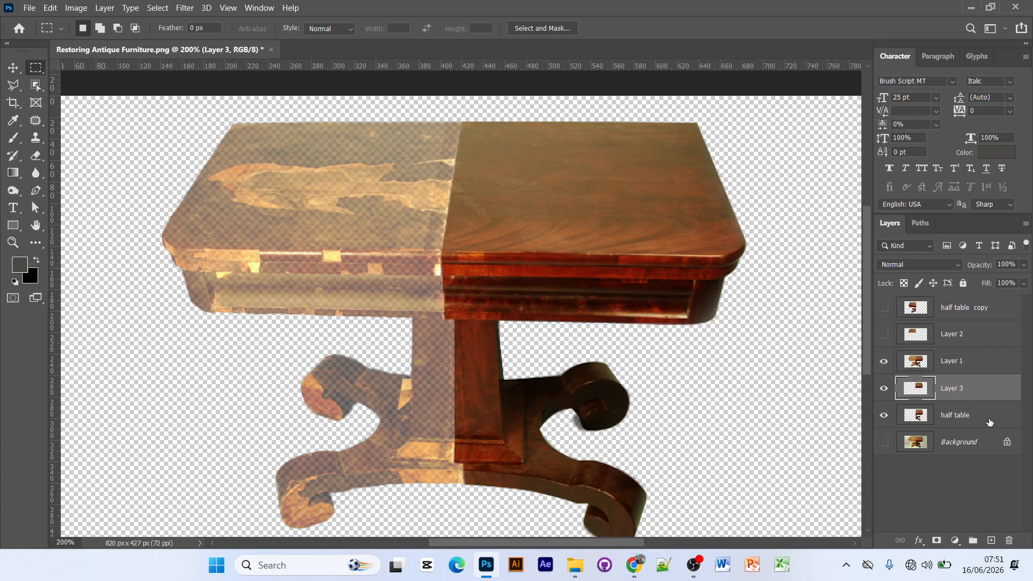
key("ctrl+t")
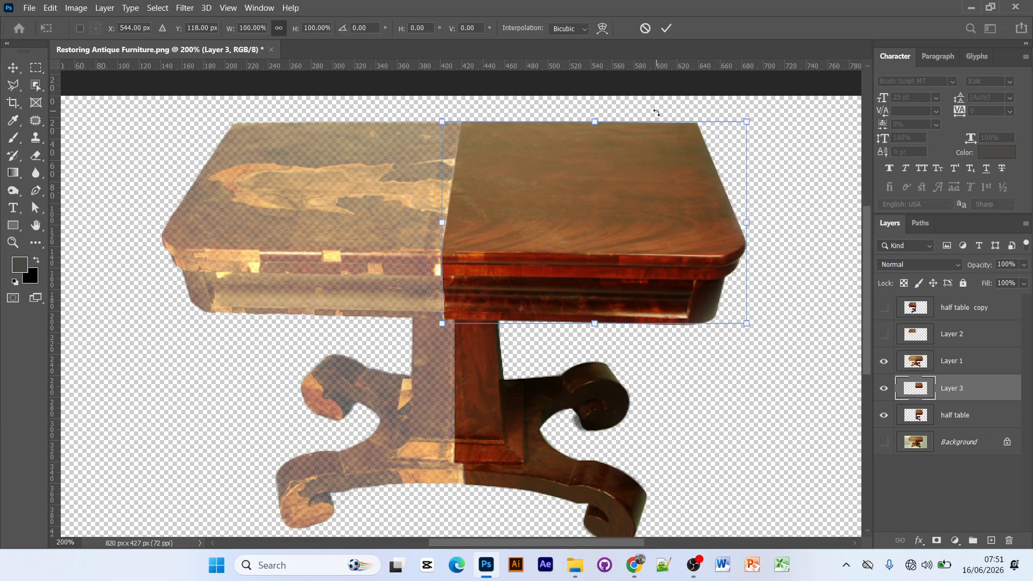
left_click(13, 67)
mouse_move(604, 226)
left_mouse_down()
mouse_move(570, 229)
mouse_move(649, 236)
mouse_move(602, 217)
left_mouse_up()
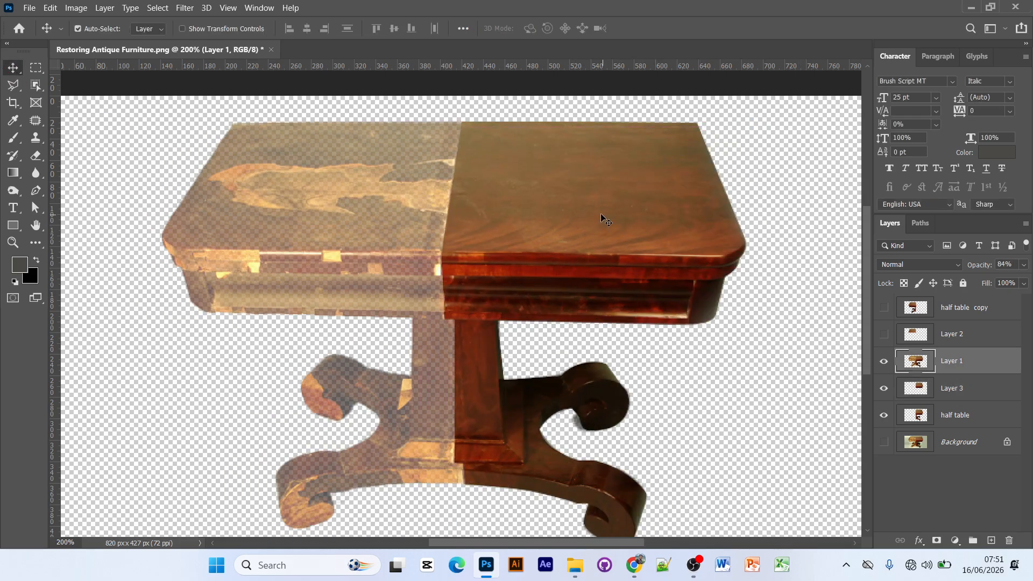
right_click(601, 217)
left_click(548, 188)
left_click_drag(973, 394, 948, 300)
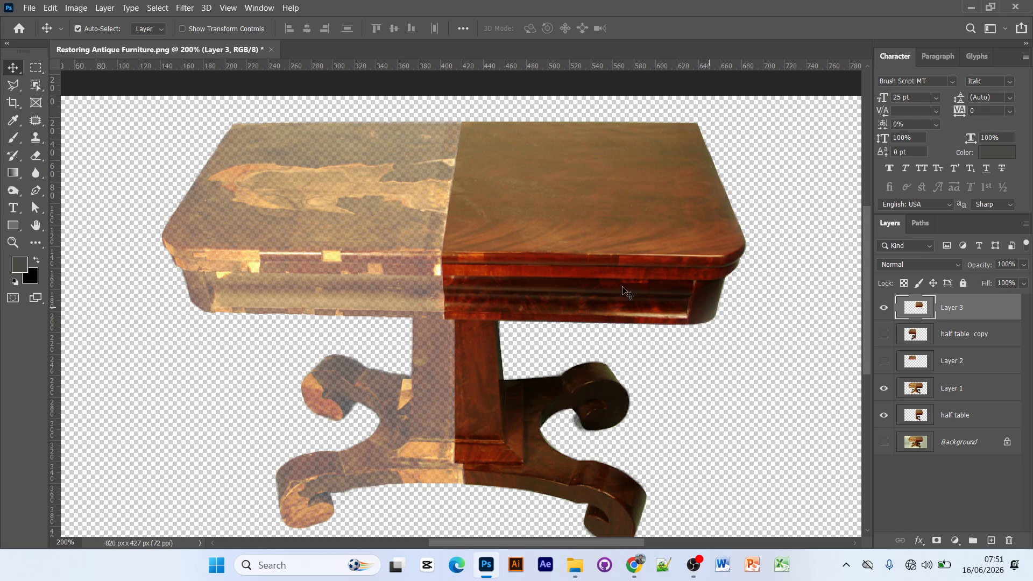
Flip the tabletop copy horizontally and move it over the damaged half of the top so the halves meet at the centre
key("ctrl+t")
right_click(631, 233)
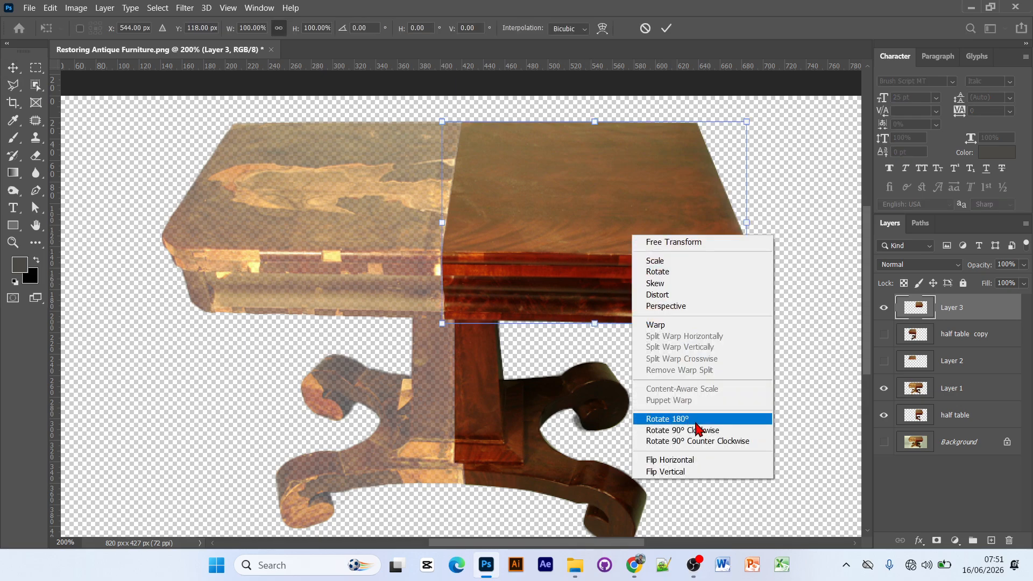
left_click(694, 459)
left_click_drag(614, 180, 328, 168)
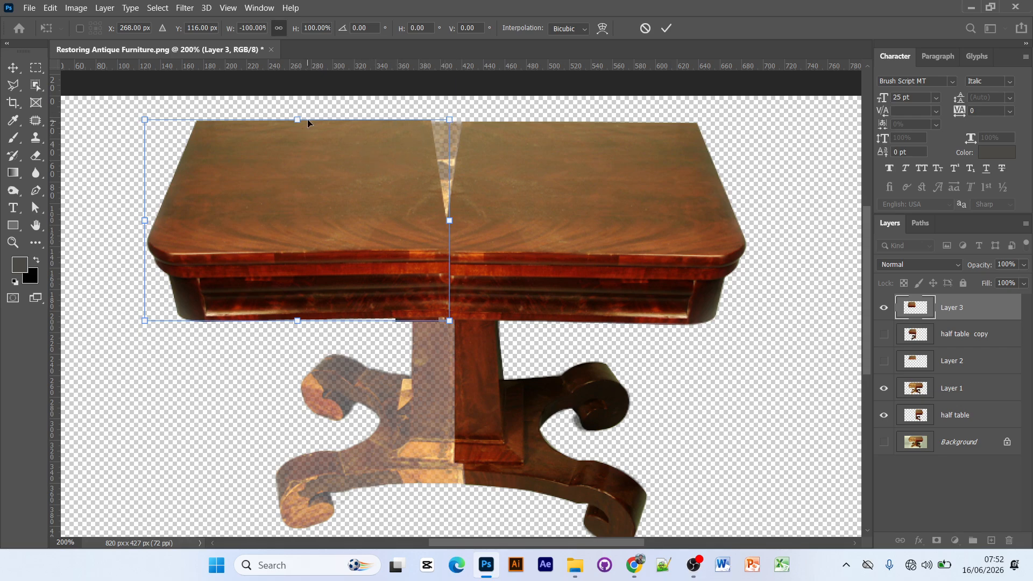
Skew the mirrored tabletop about -9° so its rear edge shifts towards the restored half, and apply the transform
left_click_drag(298, 119, 332, 122)
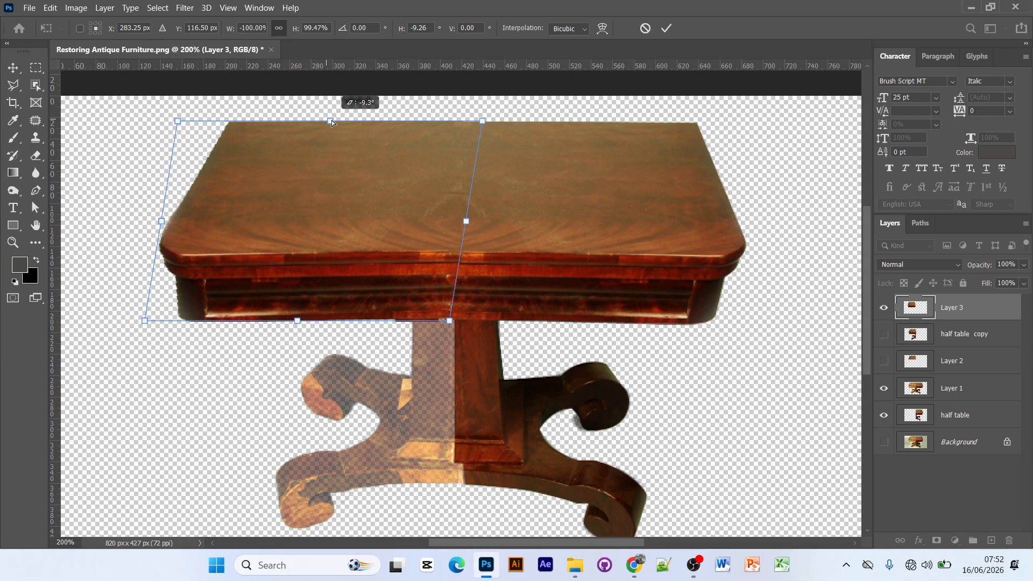
left_click_drag(331, 122, 330, 122)
left_click(667, 28)
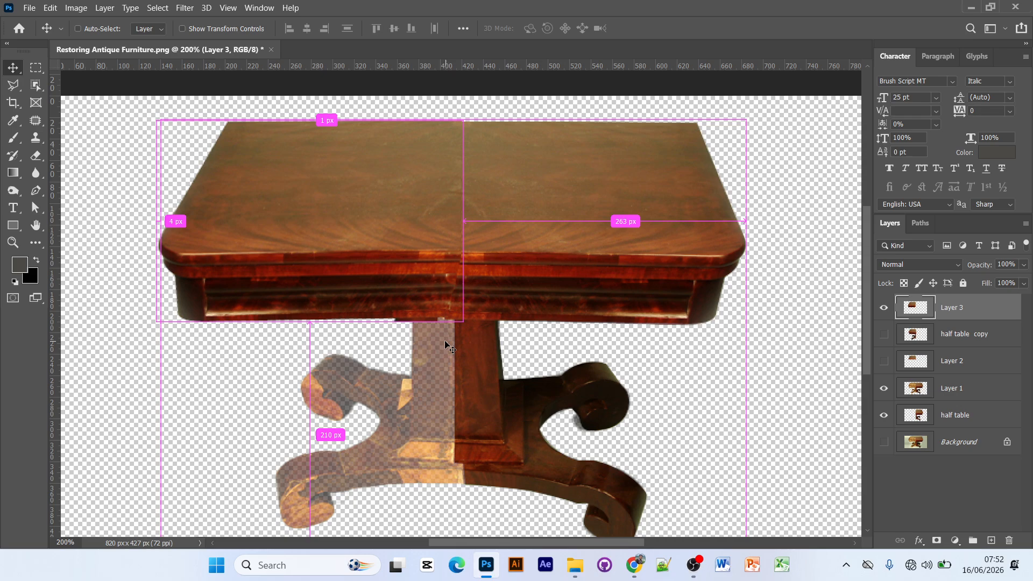
Warp the mirrored tabletop by pulling its lower inner corner further over the restored apron, and apply the warp
key("ctrl+t")
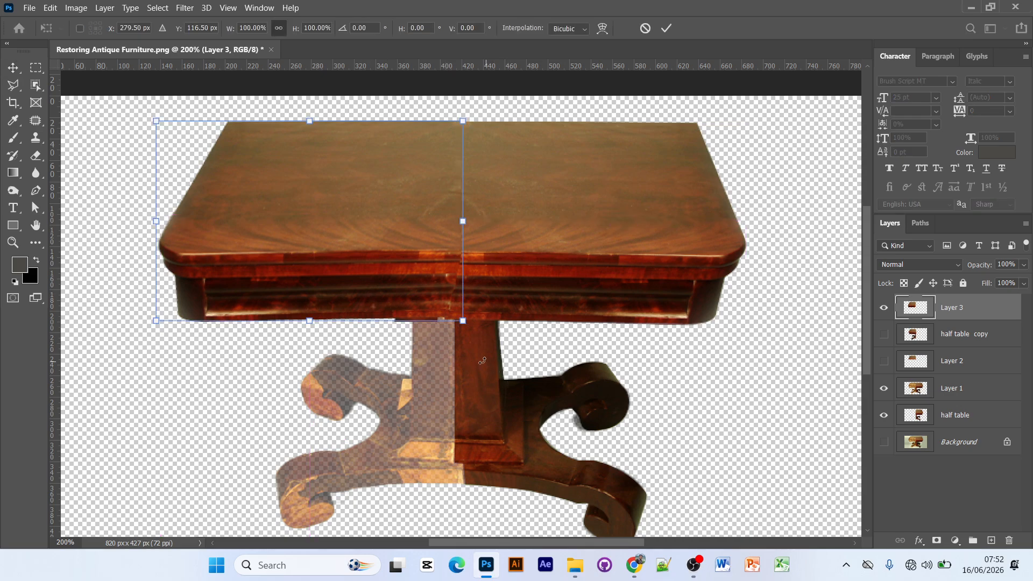
right_click(417, 259)
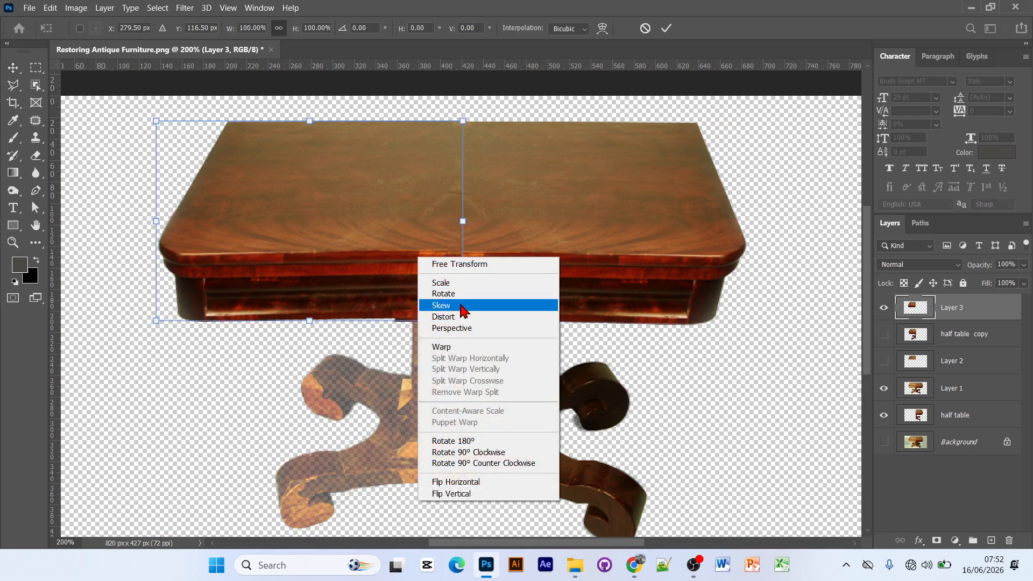
left_click(462, 346)
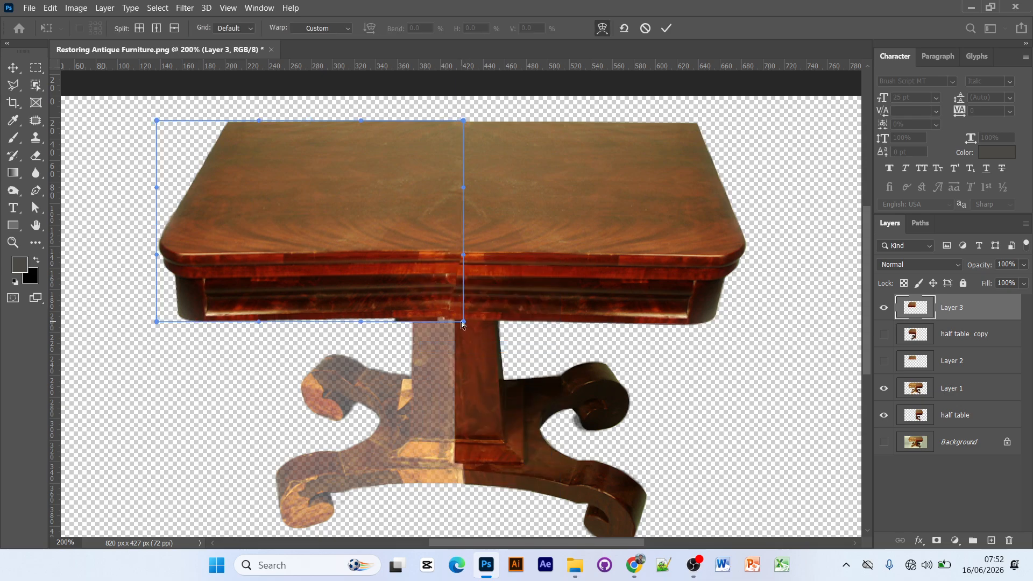
left_click_drag(463, 322, 489, 324)
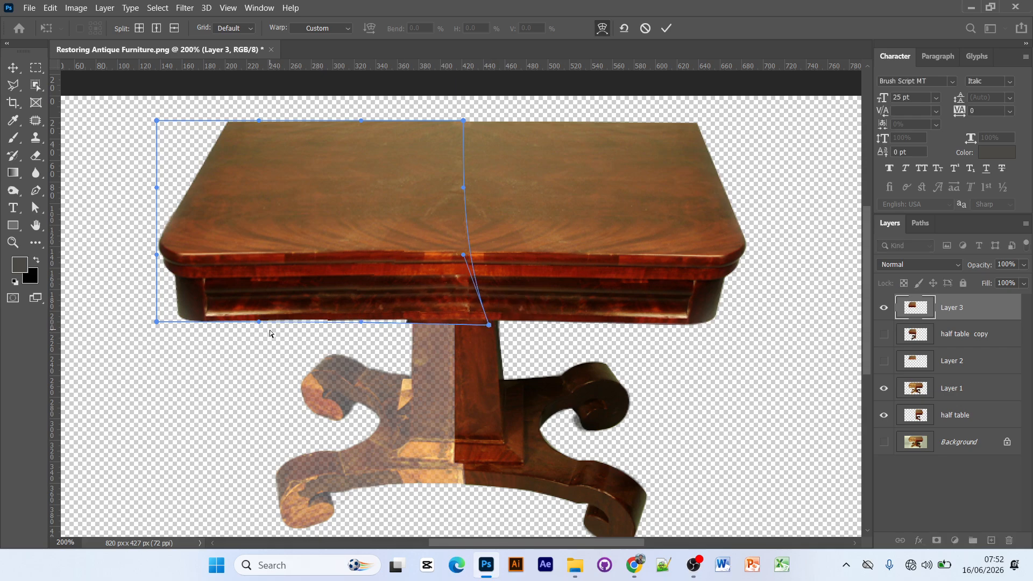
left_click(666, 29)
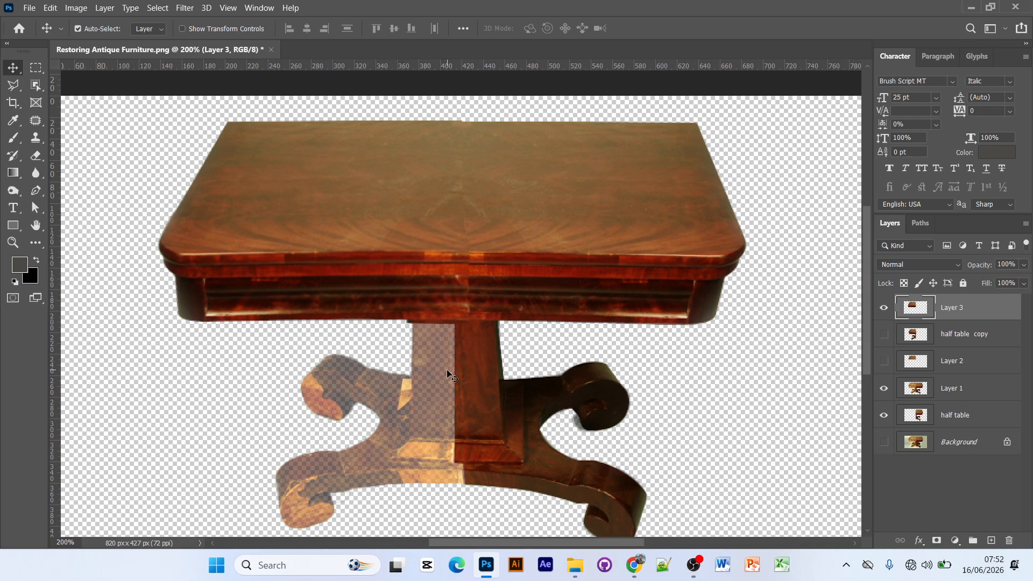
Lower the rear edge of the mirrored tabletop slightly to line up with the restored half, and apply the transform
key("ctrl+plus")
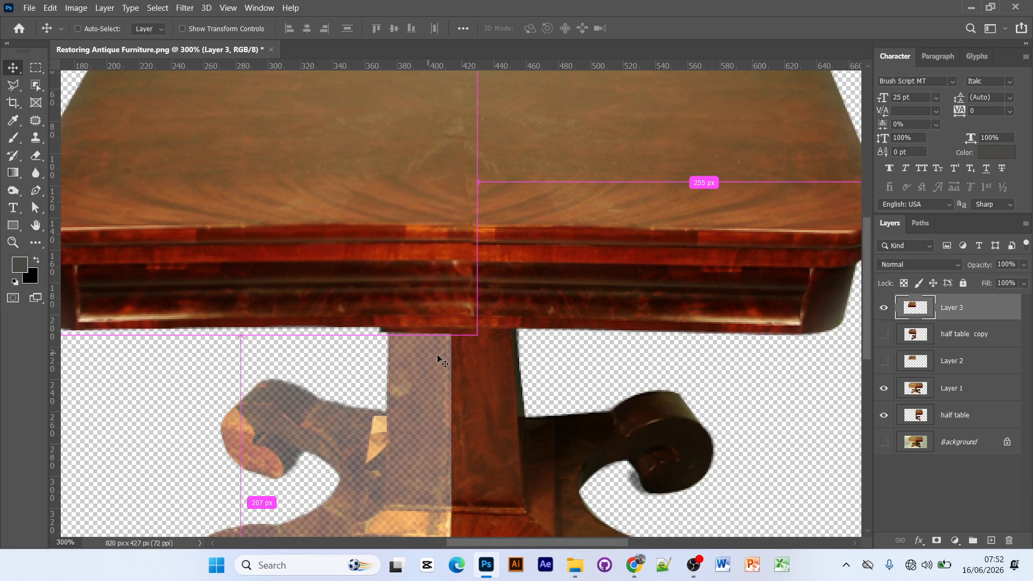
scroll(437, 360, "up", 2)
scroll(428, 169, "up", 2)
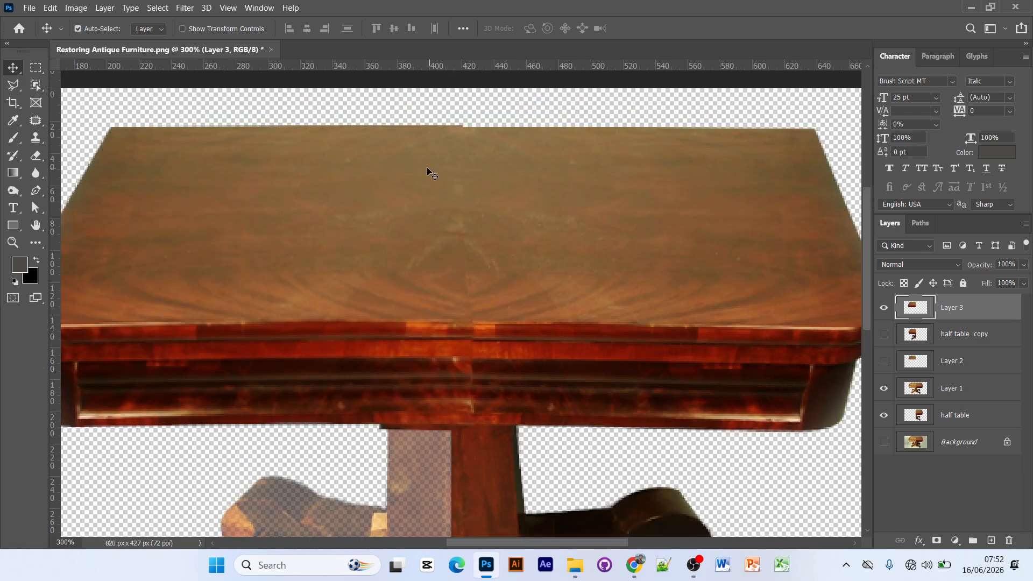
key("ctrl+t")
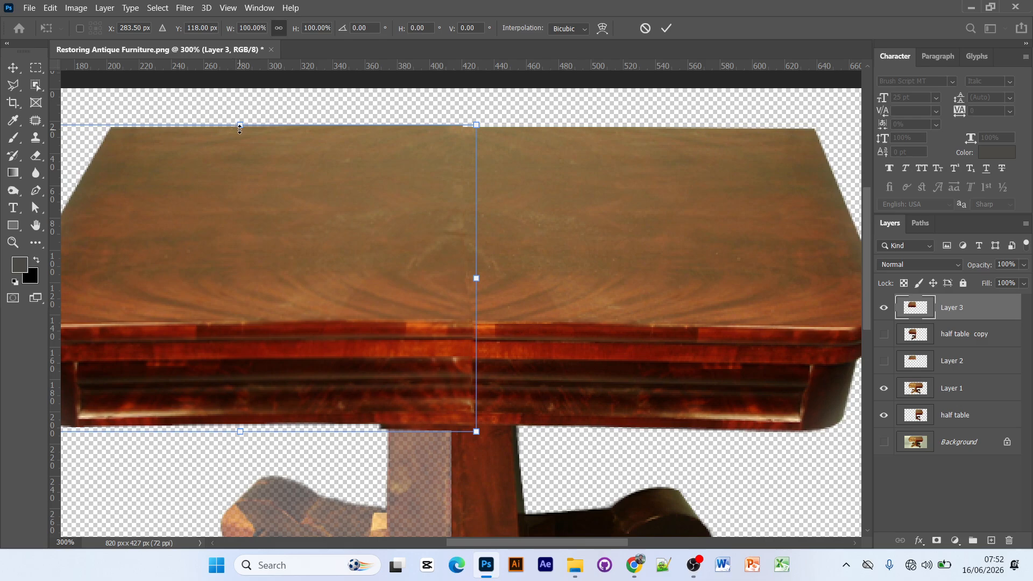
left_click_drag(241, 127, 241, 128)
left_click(667, 28)
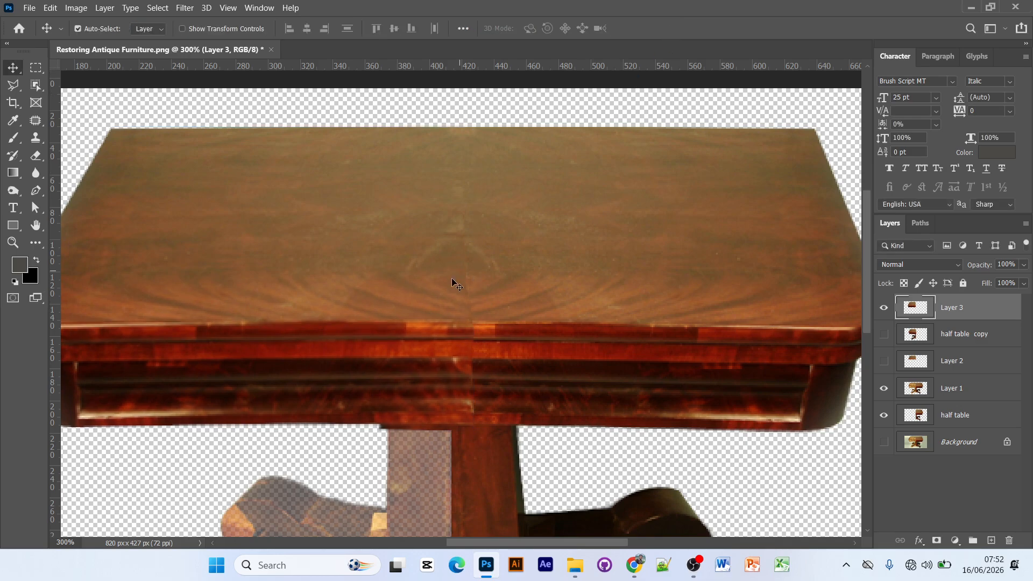
Erase the leftover strip under the mirrored apron at the top of the pedestal with the Eraser at size 8
scroll(441, 344, "down", 2)
scroll(447, 420, "down", 2)
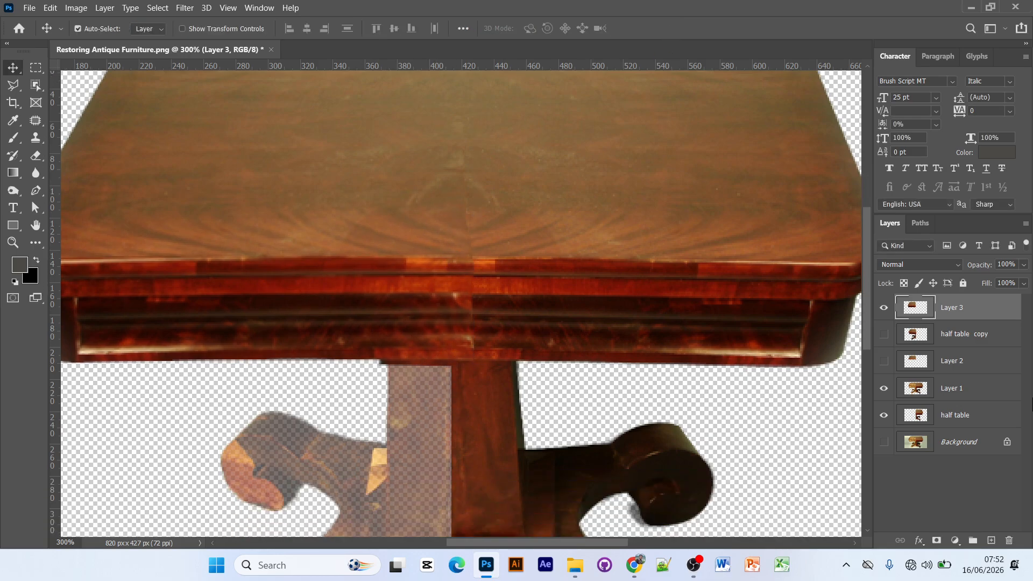
left_click(884, 308)
left_click(884, 308)
left_click(35, 156)
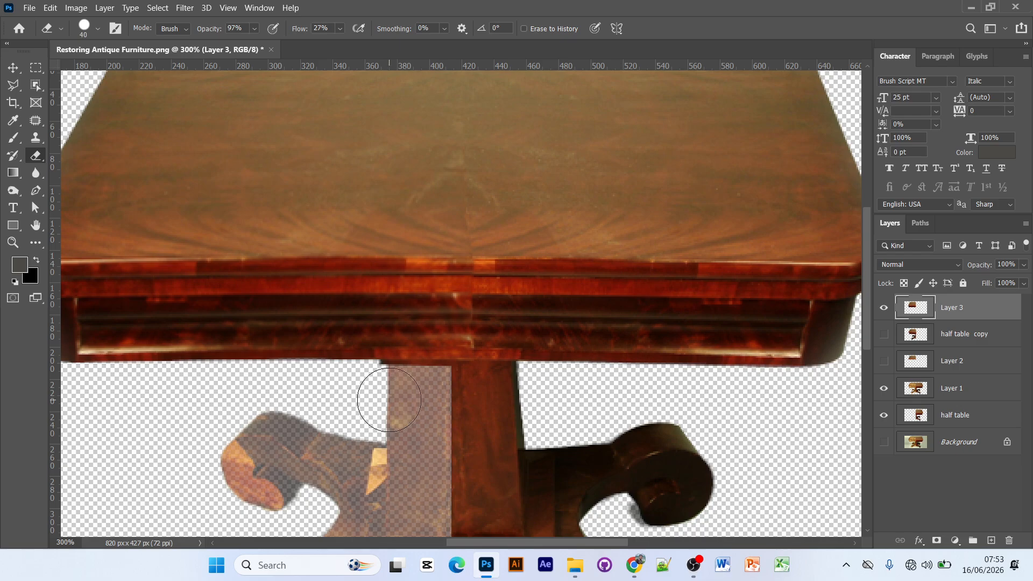
key("bracketleft")
key("bracketleft")
key("bracketleft")
key("bracketleft")
key("bracketleft")
key("bracketleft")
key("bracketleft")
key("bracketleft")
mouse_move(380, 368)
left_mouse_down()
mouse_move(451, 371)
mouse_move(371, 366)
mouse_move(434, 368)
left_mouse_up()
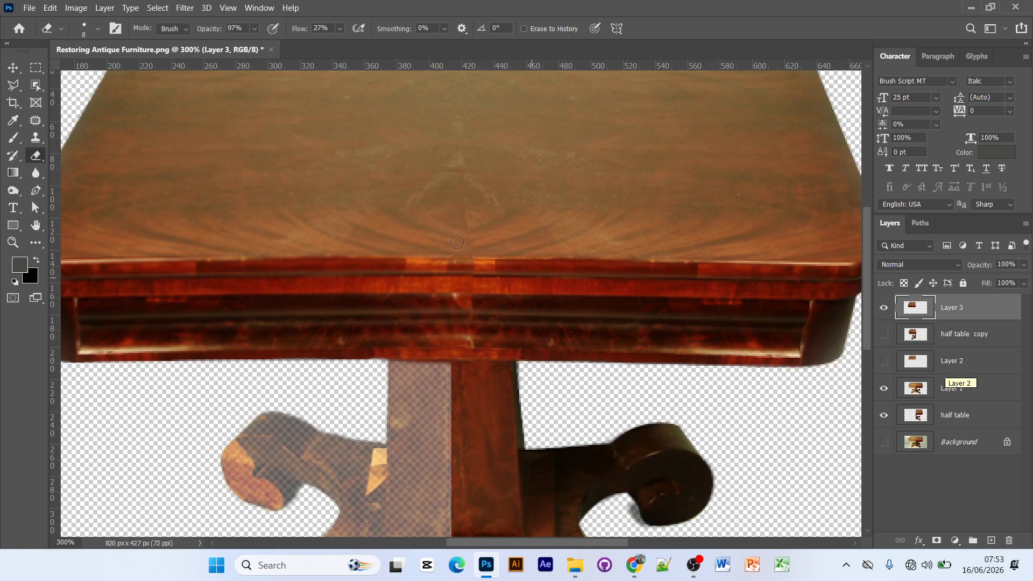
Set the Eraser to 65% opacity and 71% flow, try a stroke on the tabletop's centre seam and undo it
left_click(255, 29)
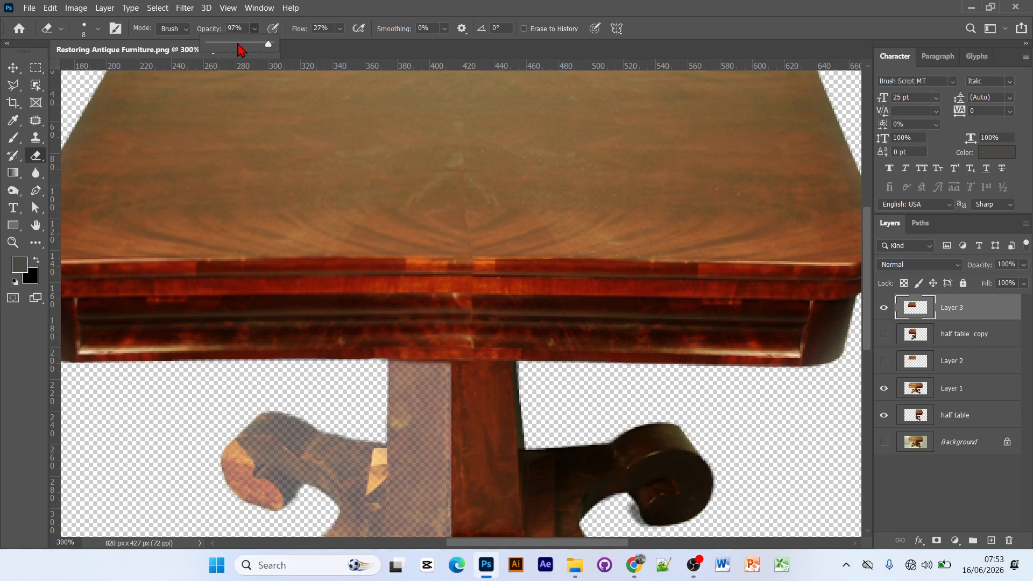
mouse_move(236, 43)
left_mouse_down()
mouse_move(227, 44)
mouse_move(236, 44)
left_mouse_up()
scroll(513, 246, "up", 2)
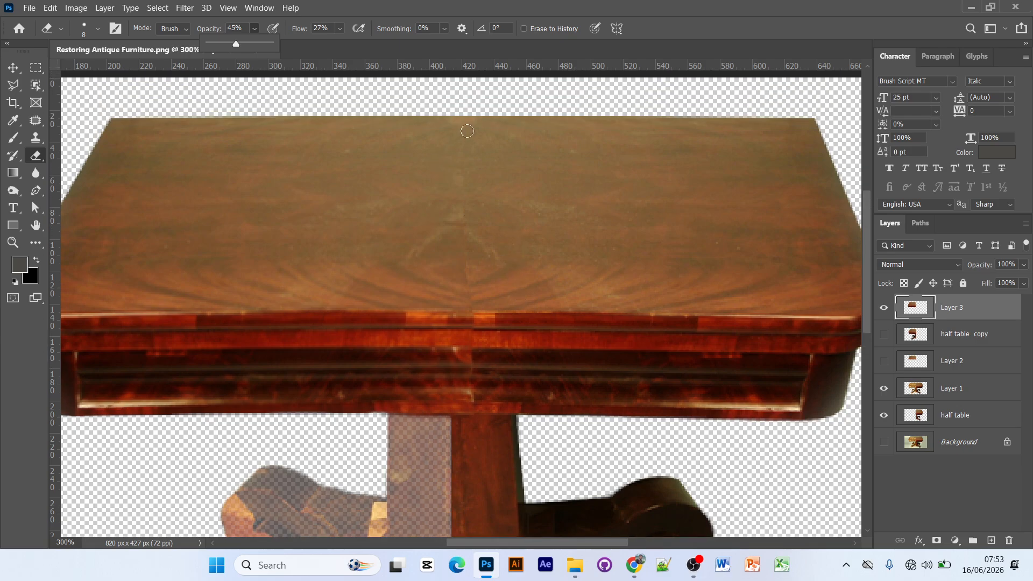
left_click(456, 149)
left_click(340, 28)
left_click_drag(345, 45, 375, 45)
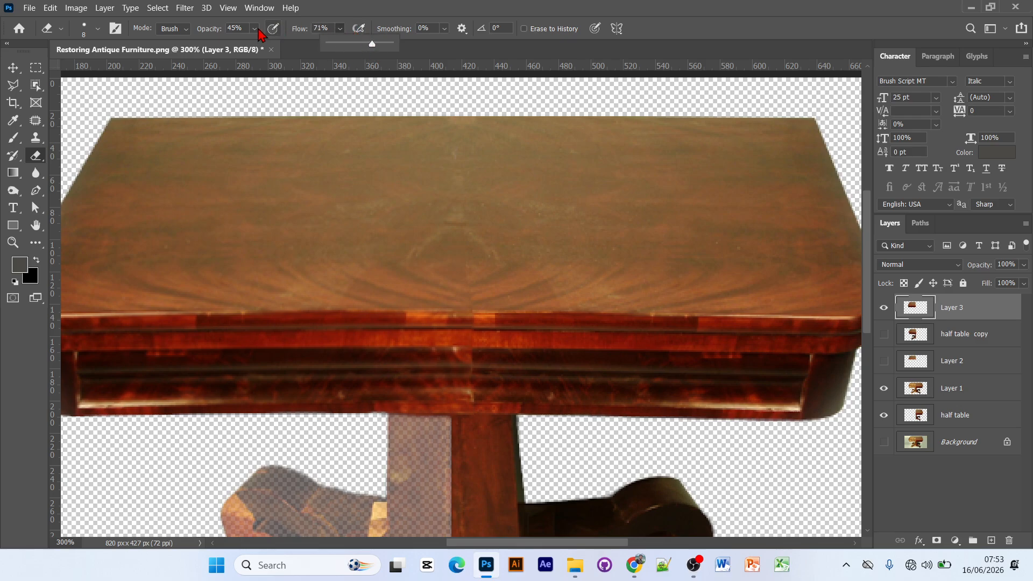
left_click(255, 30)
left_click_drag(262, 43, 274, 43)
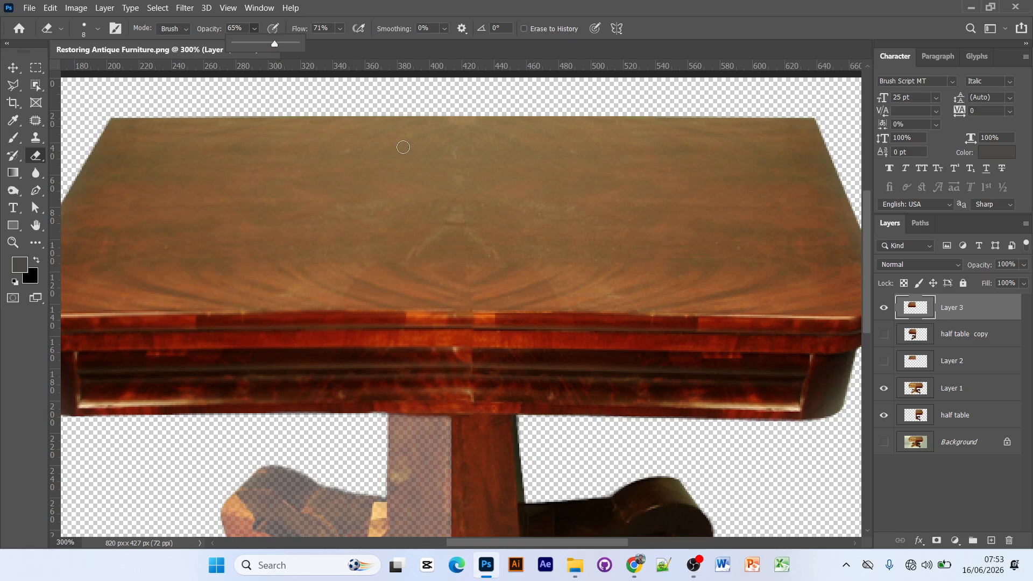
left_click(463, 202)
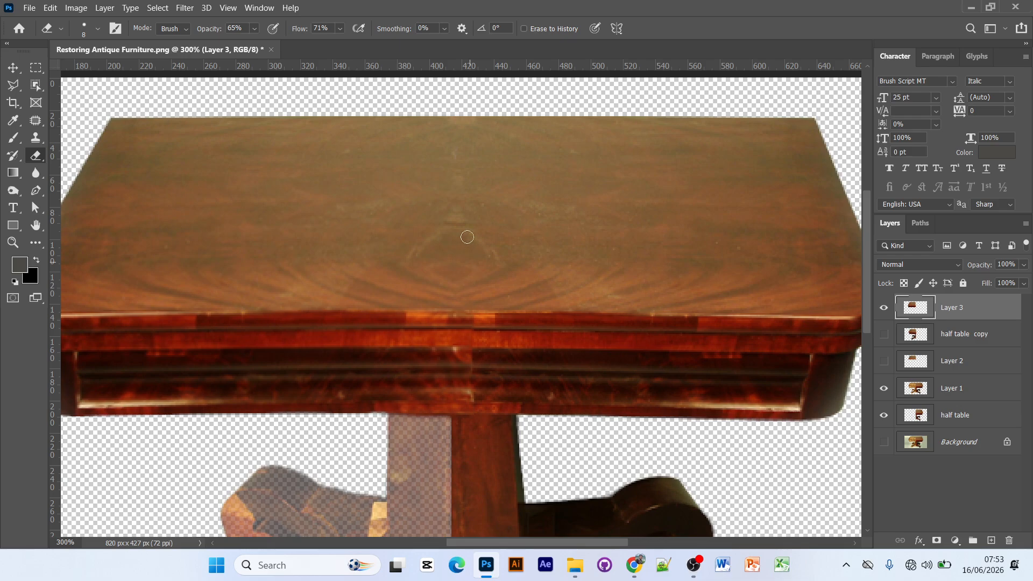
left_click_drag(455, 171, 459, 138)
key("ctrl+z")
Erase along the central seam of the edge moulding and apron on Layer 3 to blend the two halves
key("ctrl+plus")
key("ctrl+plus")
key("ctrl+plus")
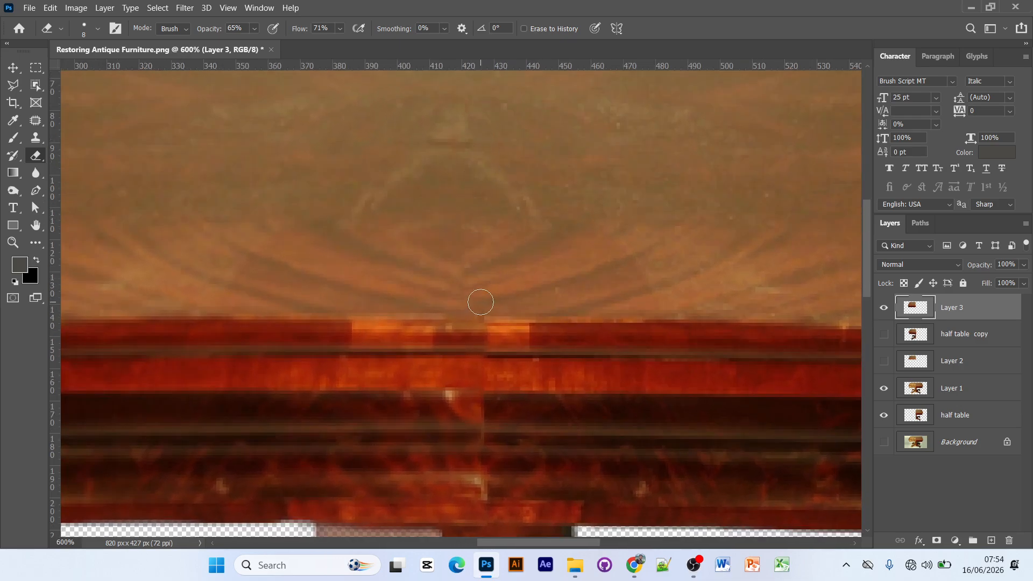
scroll(481, 292, "down", 3)
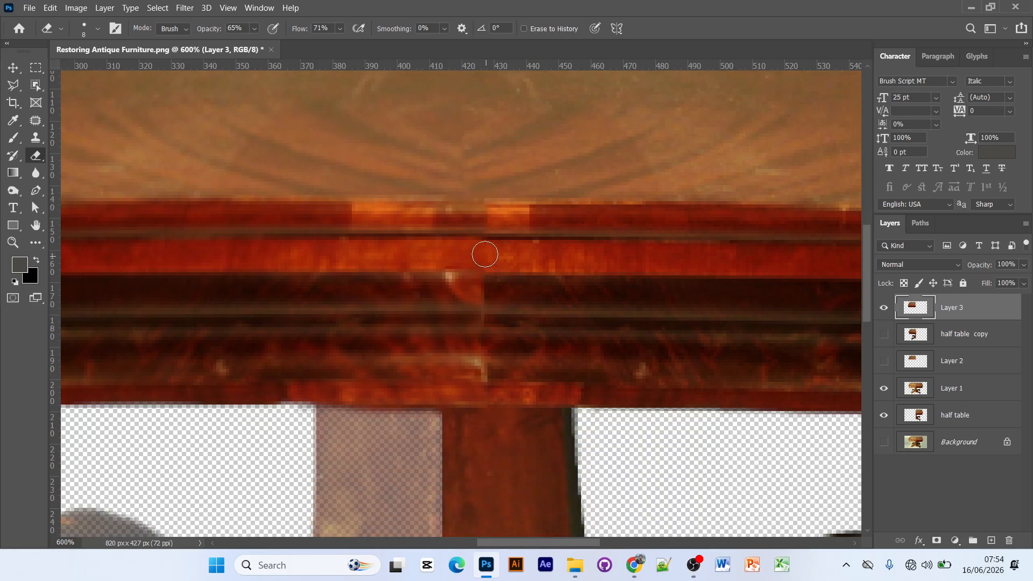
left_click_drag(481, 236, 477, 211)
scroll(510, 257, "down", 1)
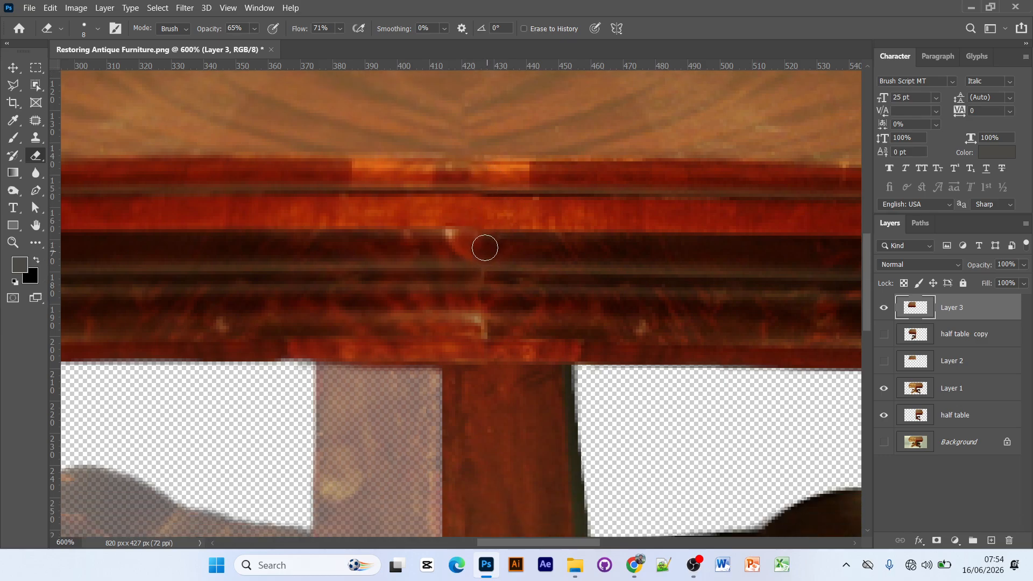
left_click_drag(461, 240, 444, 246)
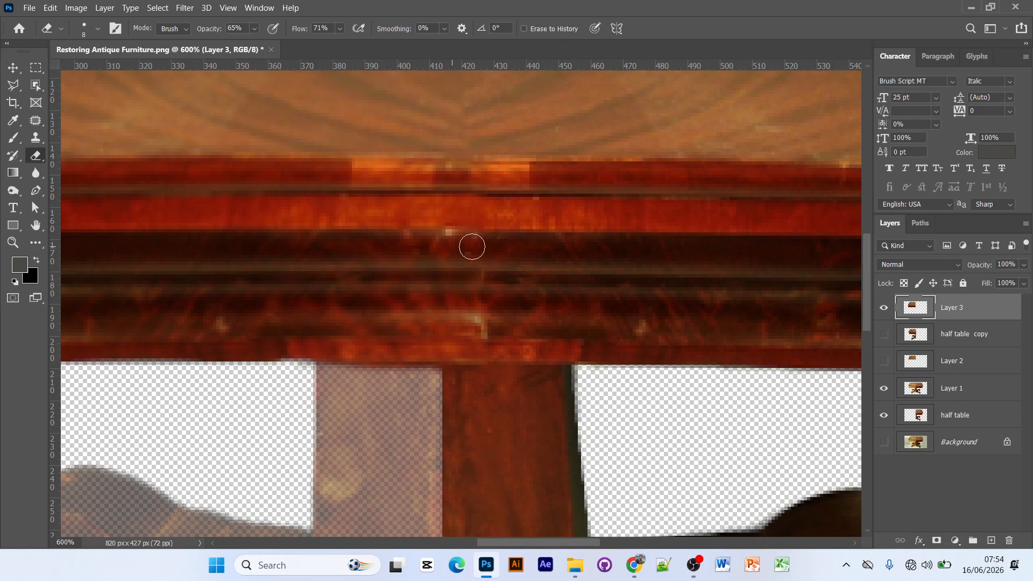
scroll(452, 247, "down", 1)
mouse_move(494, 287)
left_mouse_down()
mouse_move(494, 322)
mouse_move(490, 297)
mouse_move(483, 302)
mouse_move(512, 307)
mouse_move(484, 307)
left_mouse_up()
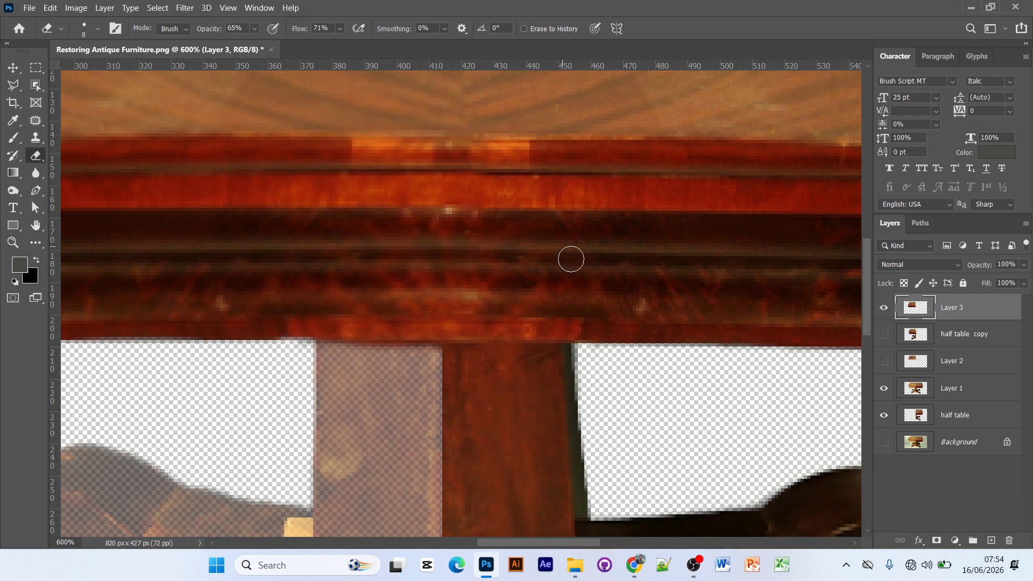
key("ctrl+minus")
key("ctrl+minus")
key("ctrl+minus")
key("ctrl+minus")
key("ctrl+minus")
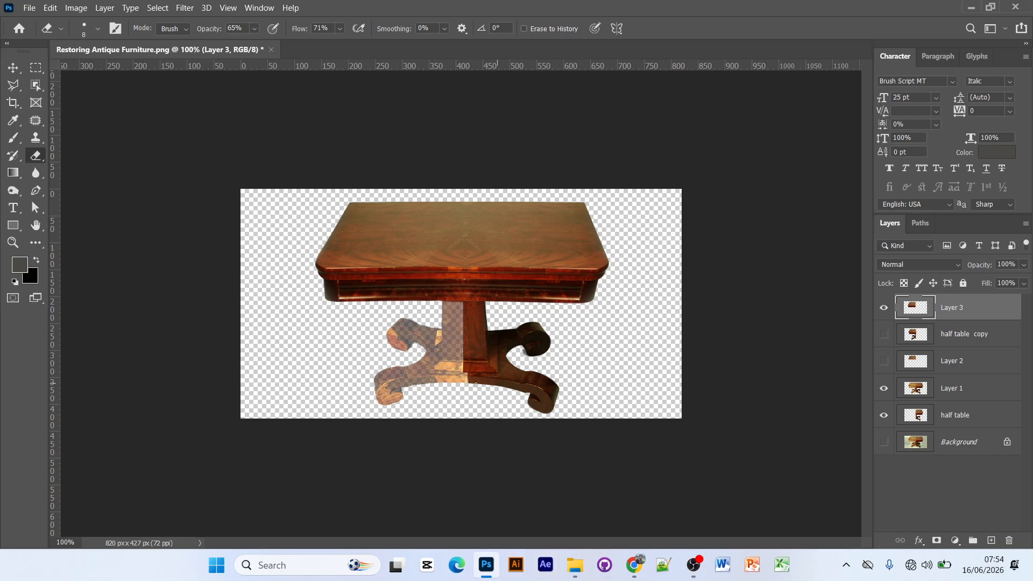
Copy the restored half of the pedestal from the half table layer to a new layer and move it to the top of the stack
left_click(13, 68)
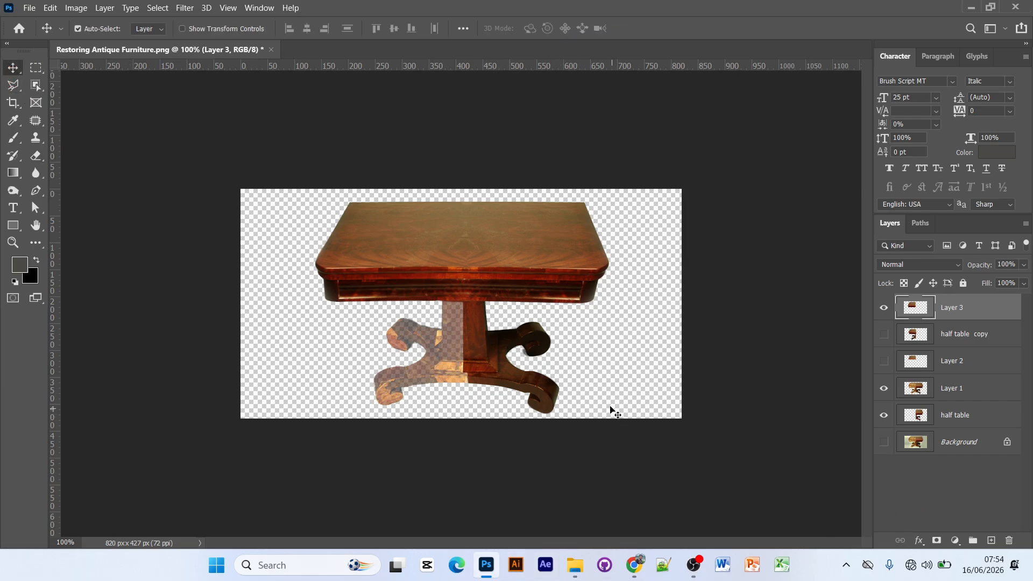
left_click(612, 411)
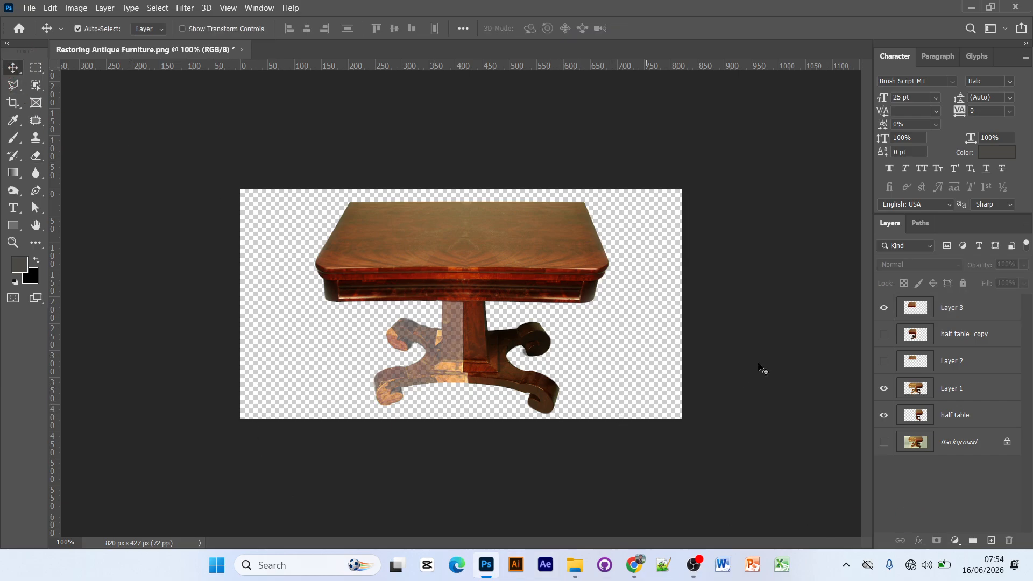
left_click(985, 428)
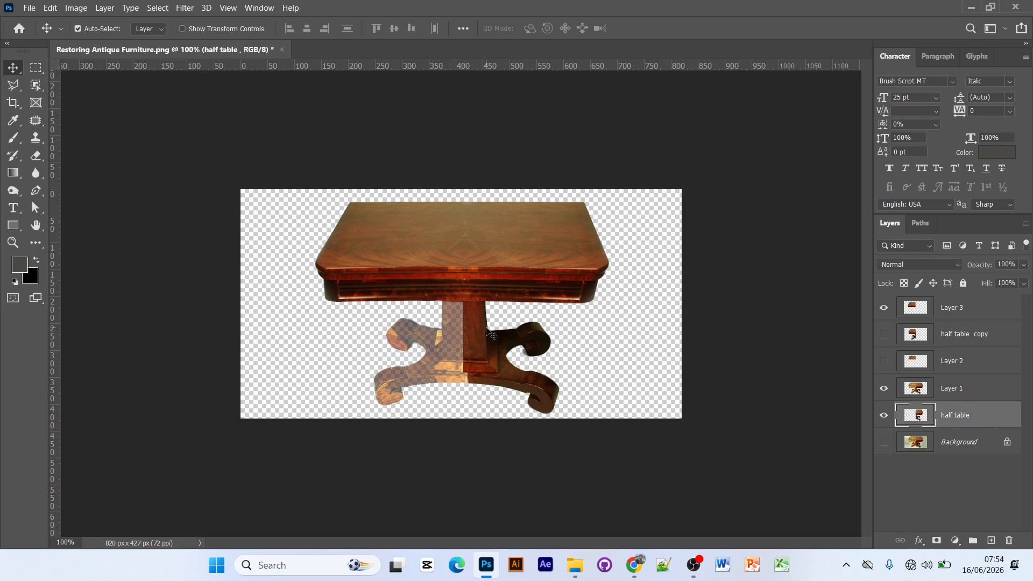
key("ctrl+plus")
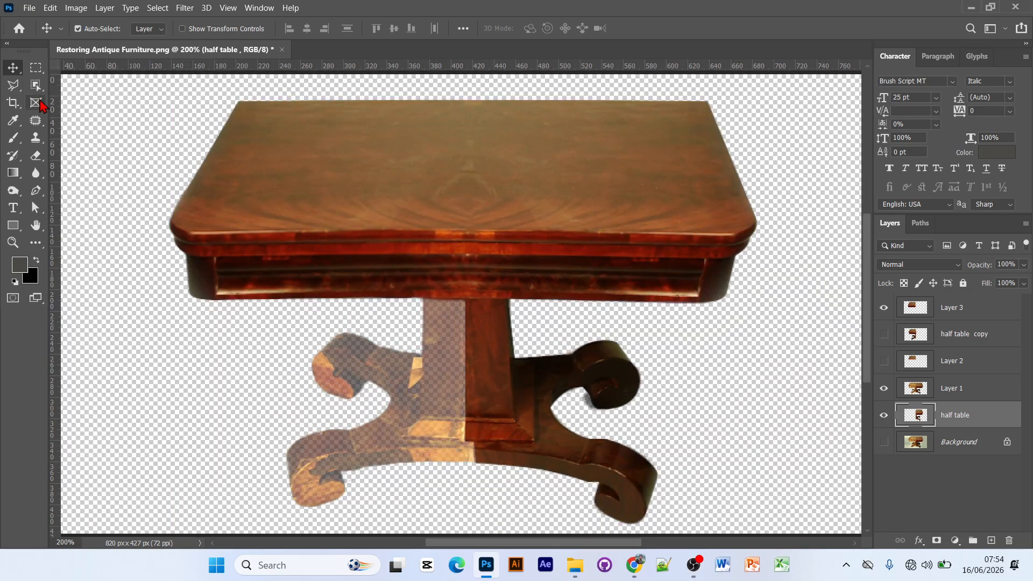
left_click(37, 67)
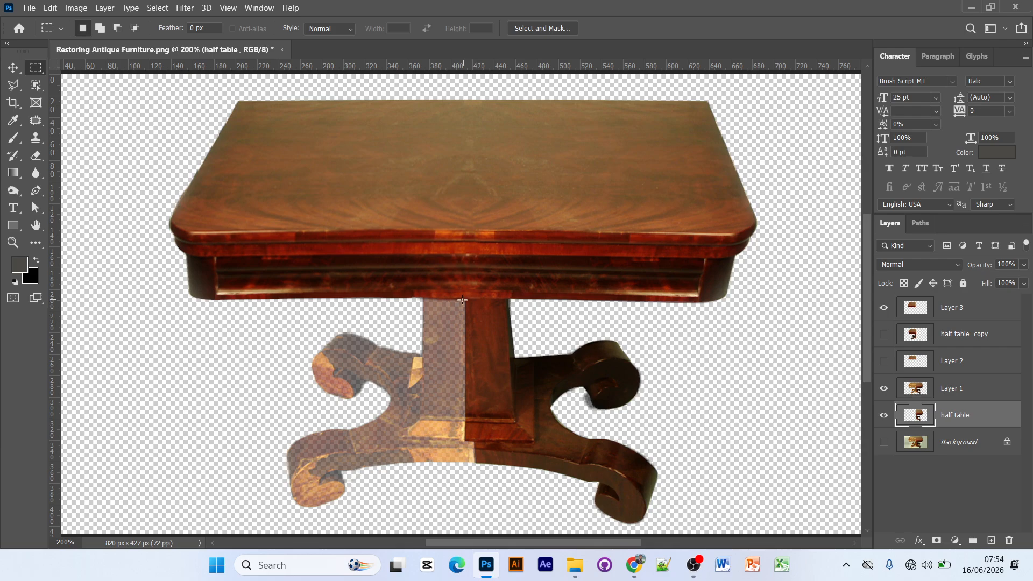
left_click_drag(459, 298, 539, 479)
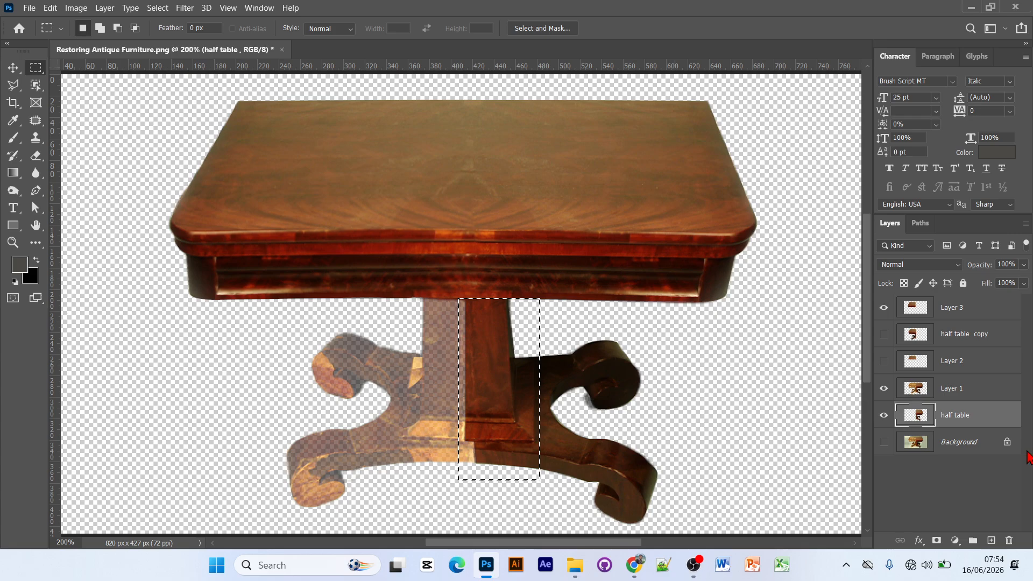
key("ctrl+j")
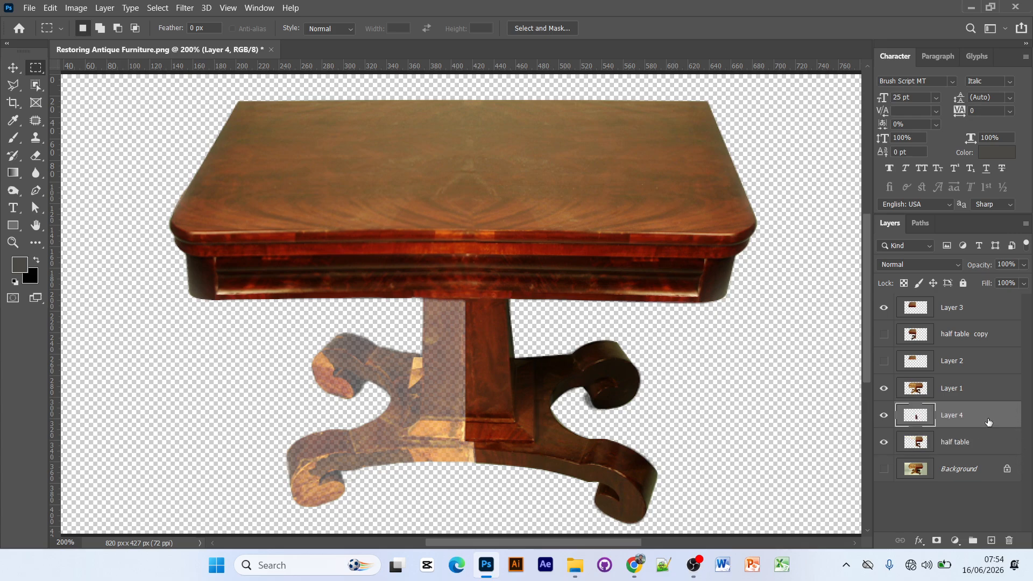
left_click_drag(988, 422, 935, 302)
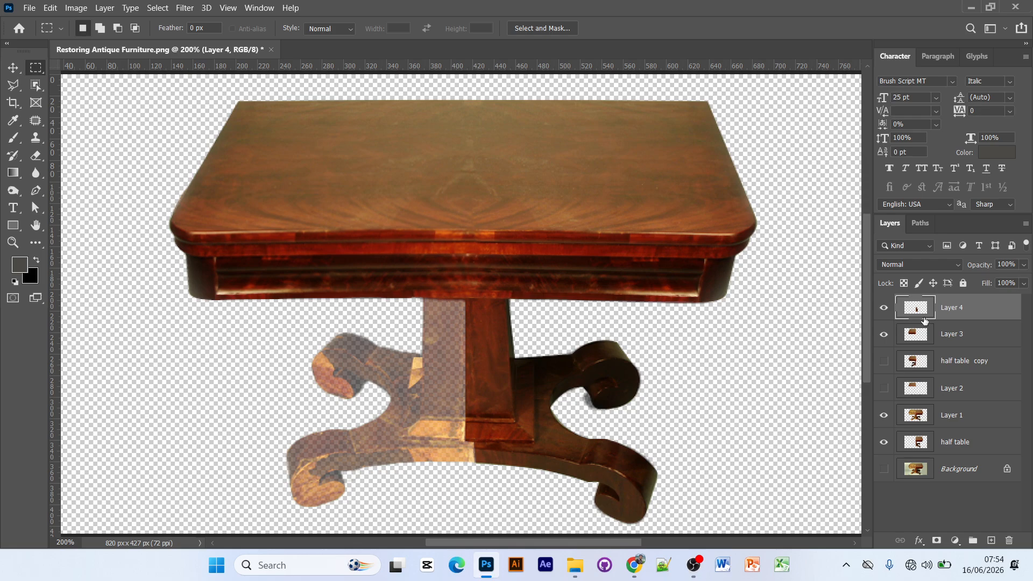
Flip the copied pedestal half horizontally, place it over the damaged half against the centre seam, and apply the transform
key("ctrl+t")
right_click(491, 370)
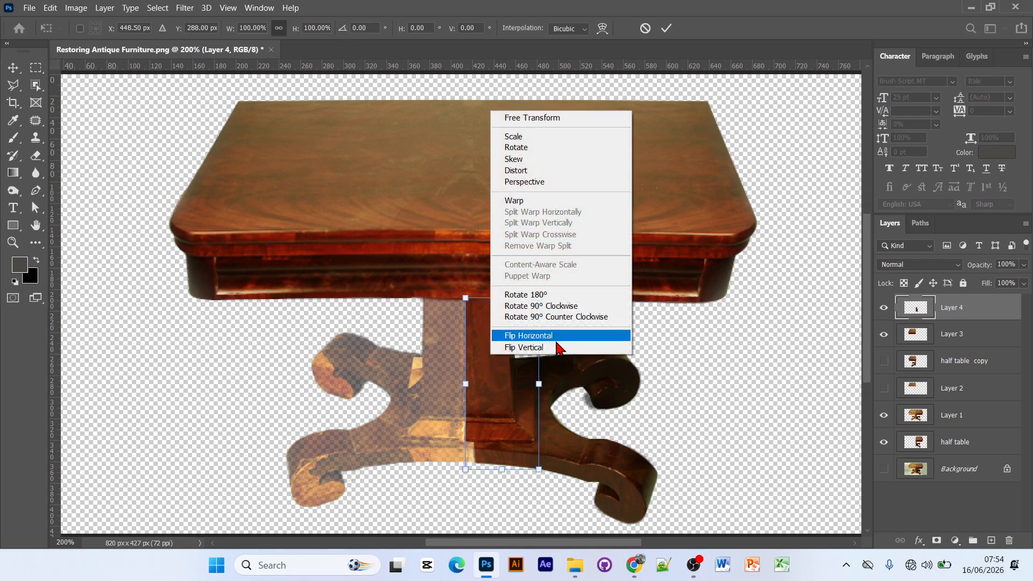
left_click(556, 346)
left_click_drag(521, 383, 446, 383)
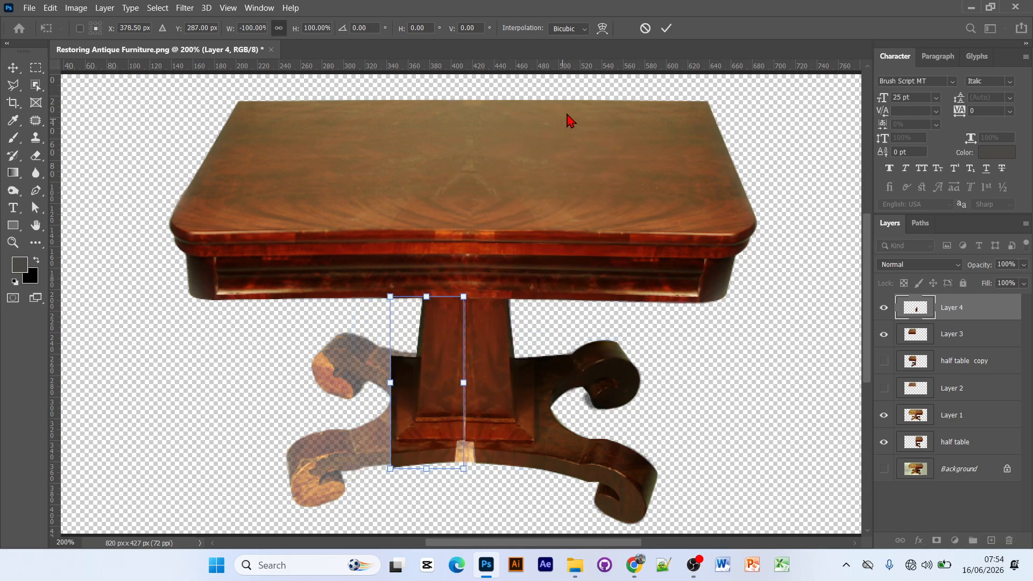
left_click(666, 28)
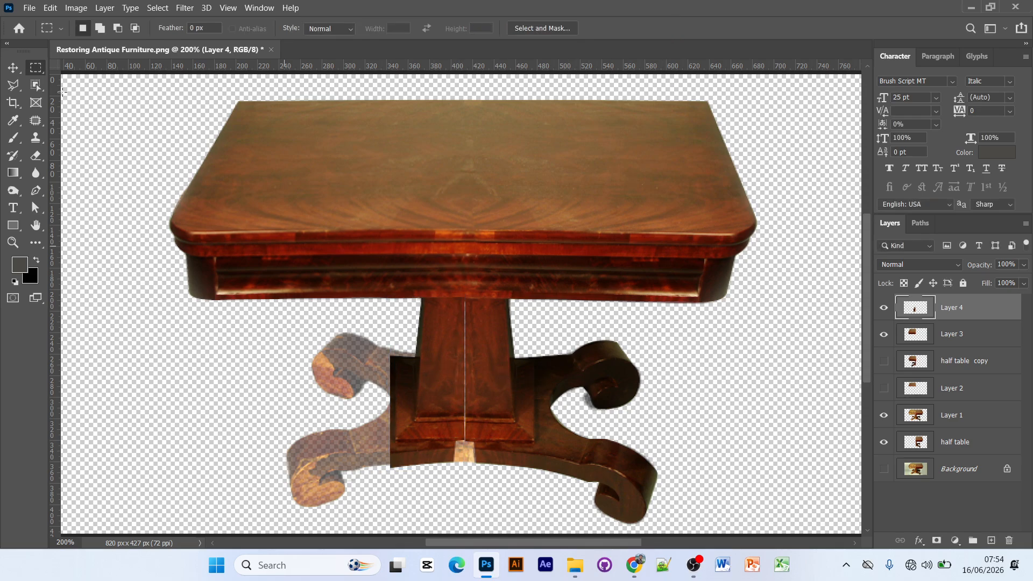
Transform the mirrored pedestal half, lowering its upper edge slightly to a height of 99.17%
left_click(12, 67)
key("ctrl")
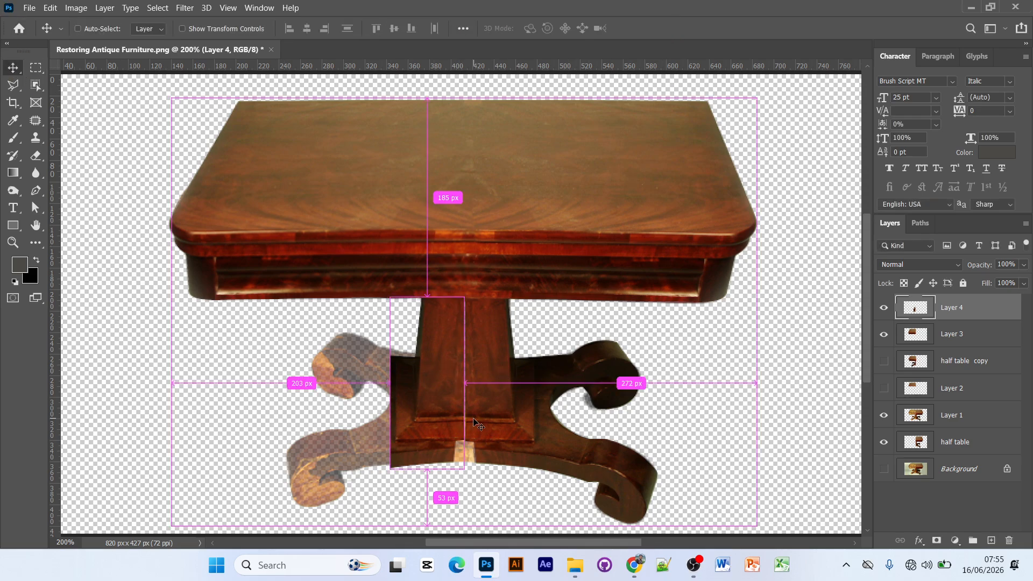
key("ctrl+plus")
key("t")
scroll(515, 412, "down", 1)
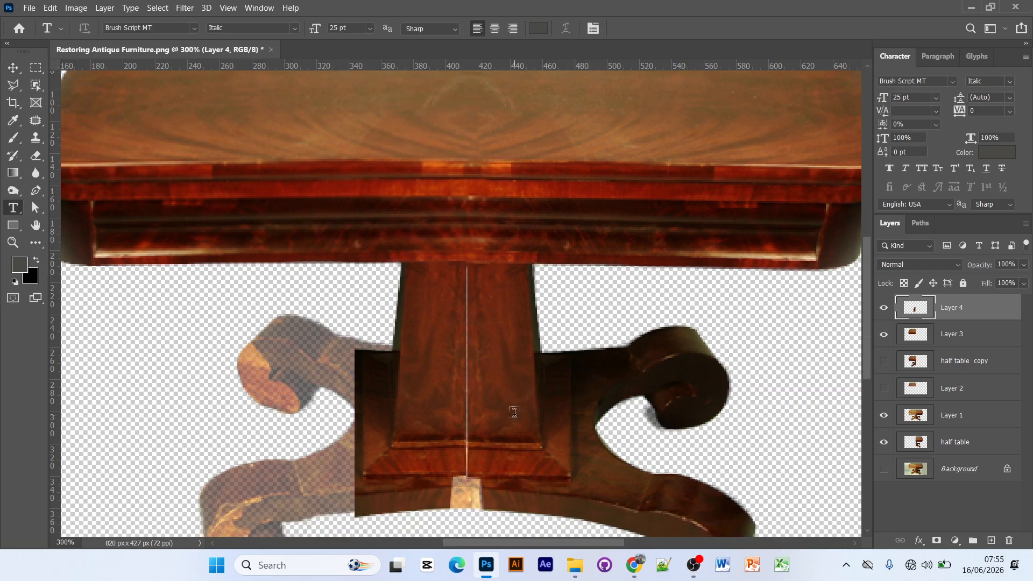
left_click(14, 68)
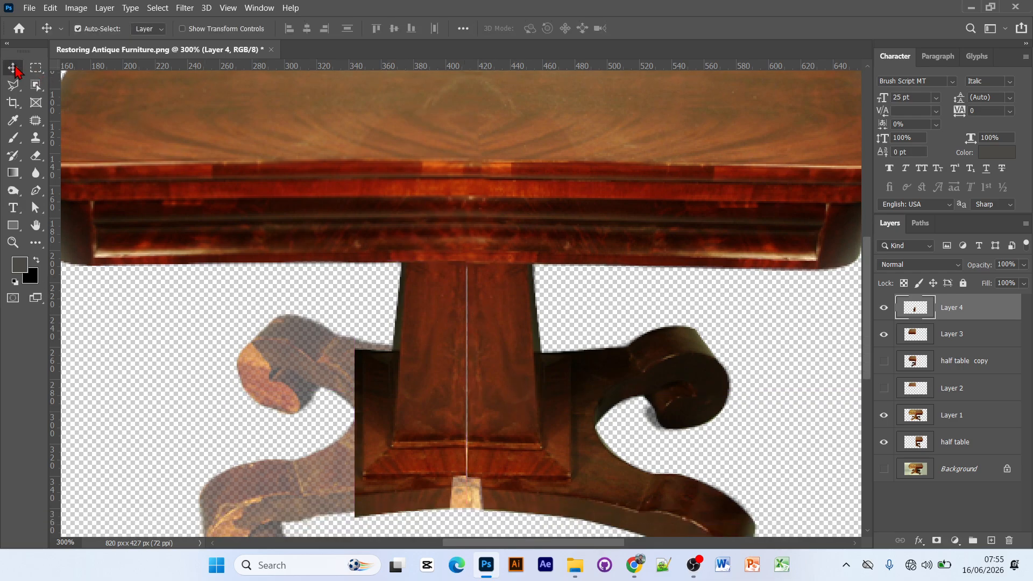
key("ctrl+t")
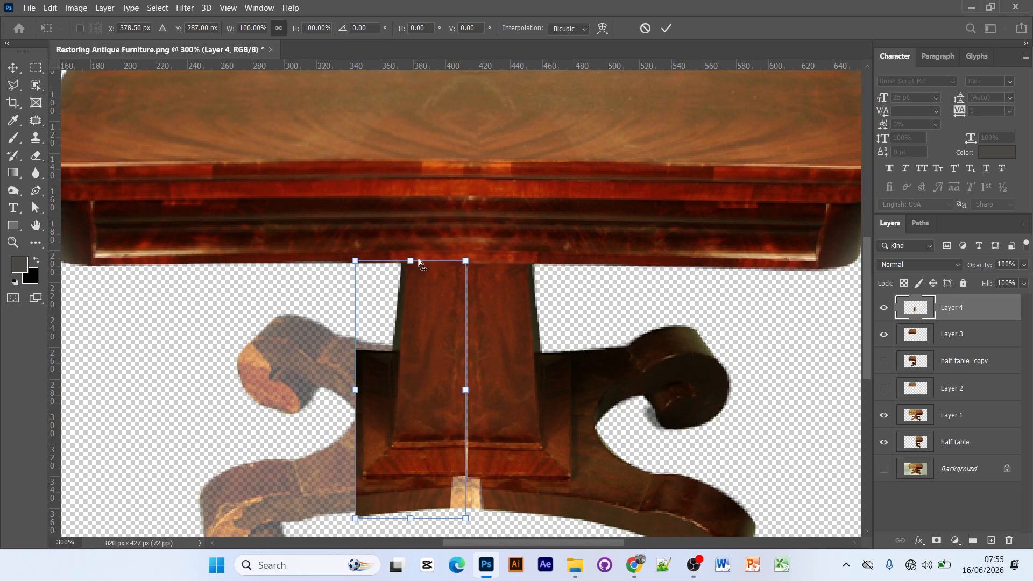
mouse_move(411, 261)
left_mouse_down()
mouse_move(423, 264)
mouse_move(412, 263)
left_mouse_up()
scroll(443, 479, "down", 2)
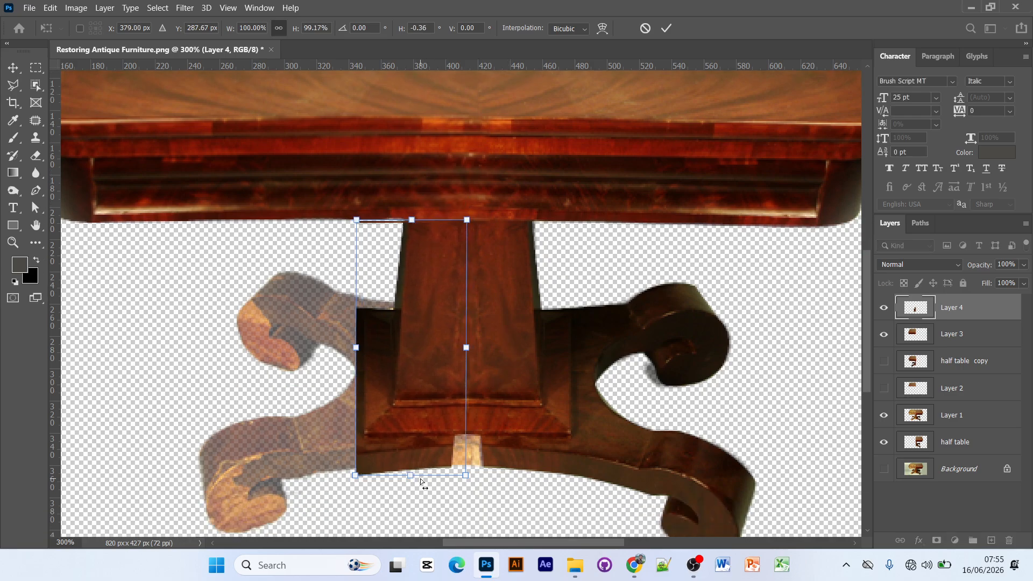
Skew the mirrored pedestal's lower edge toward the seam and its outer side upward to match the base, and apply the transform
left_click_drag(408, 476, 412, 476)
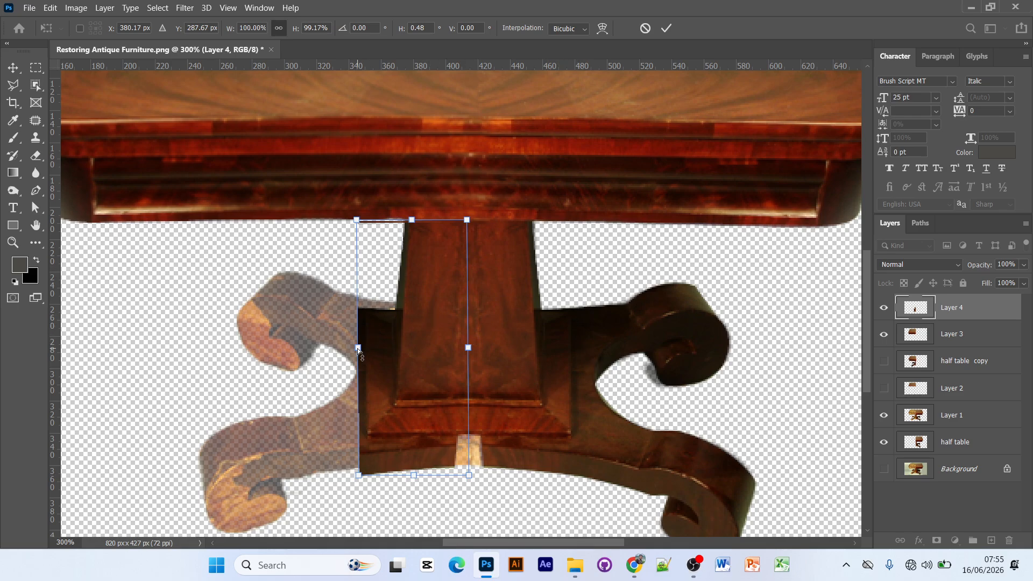
left_click_drag(358, 349, 357, 336)
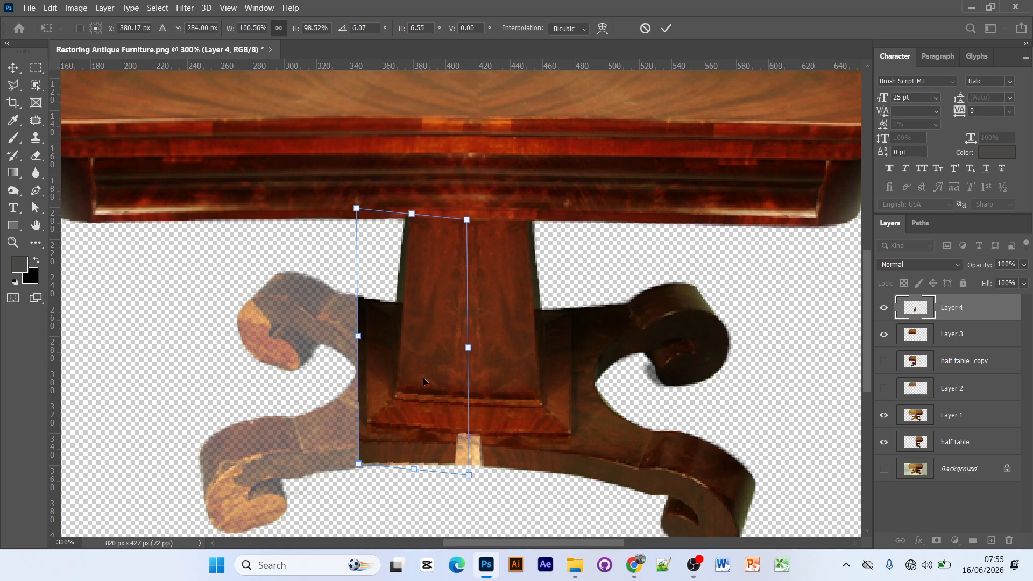
left_click_drag(415, 472, 359, 465)
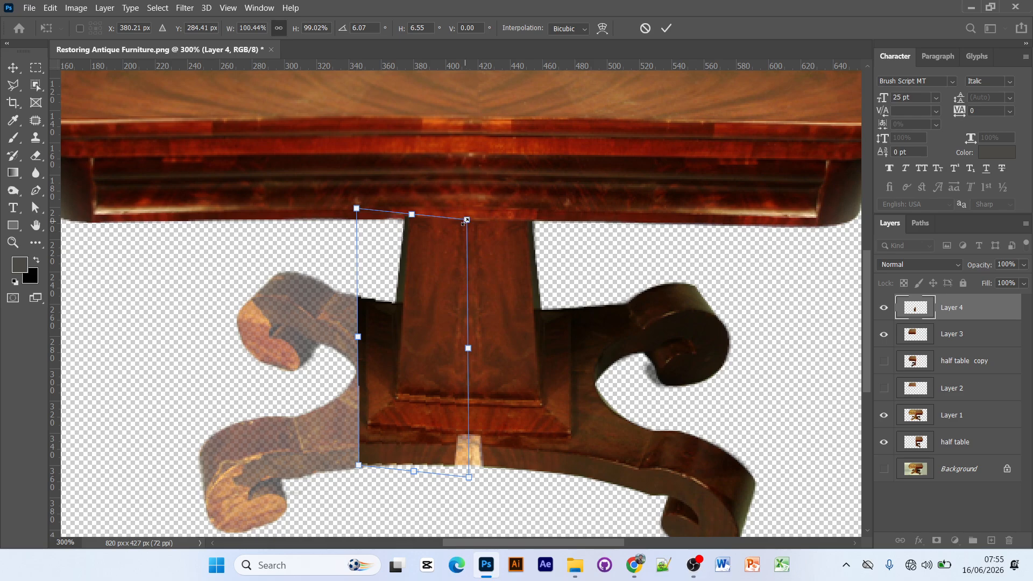
left_click(666, 28)
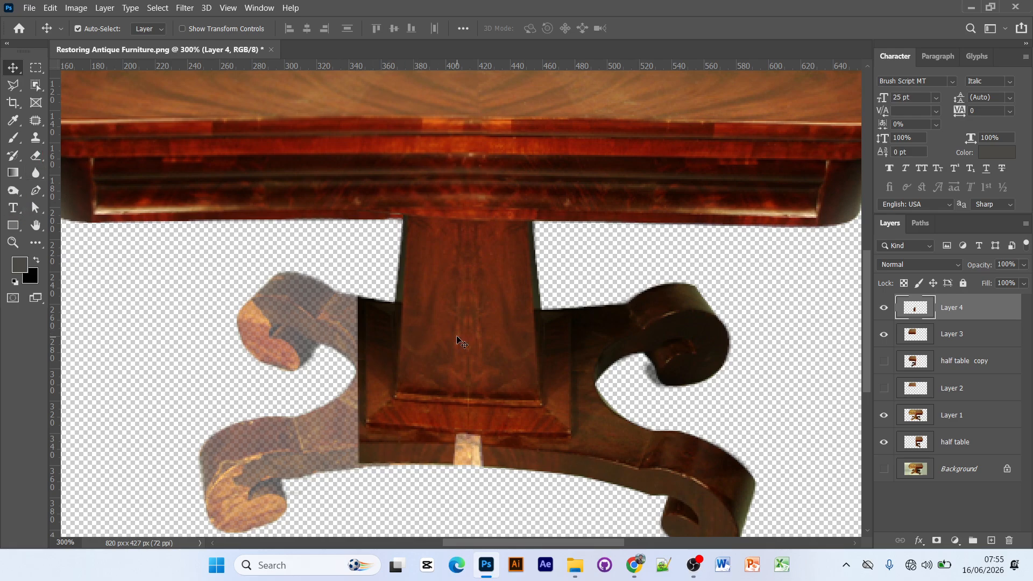
Scale the mirrored pedestal half on Layer 4 to 103.81% toward the centre seam and apply the transform
key("ctrl+t")
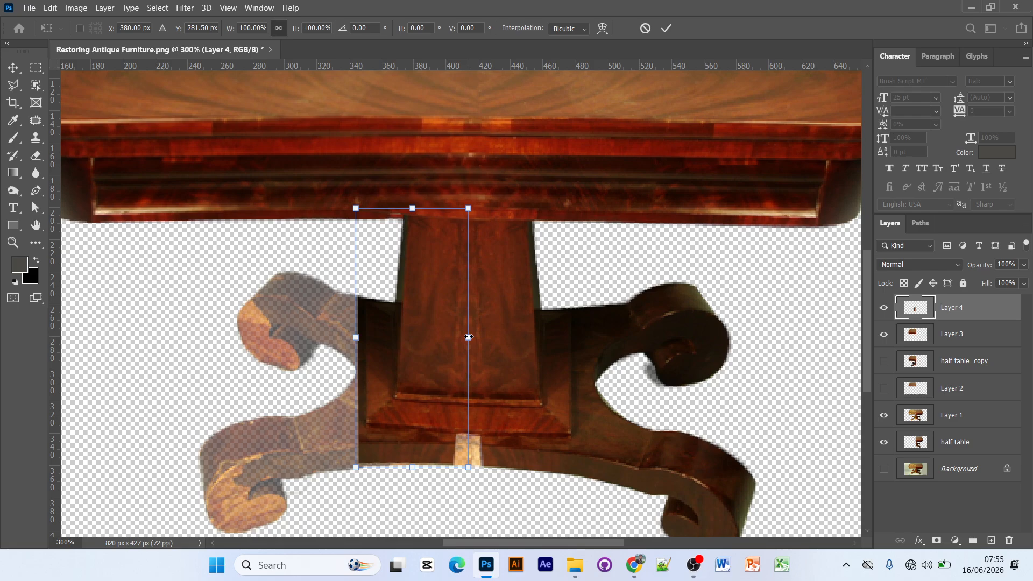
left_click_drag(468, 337, 473, 337)
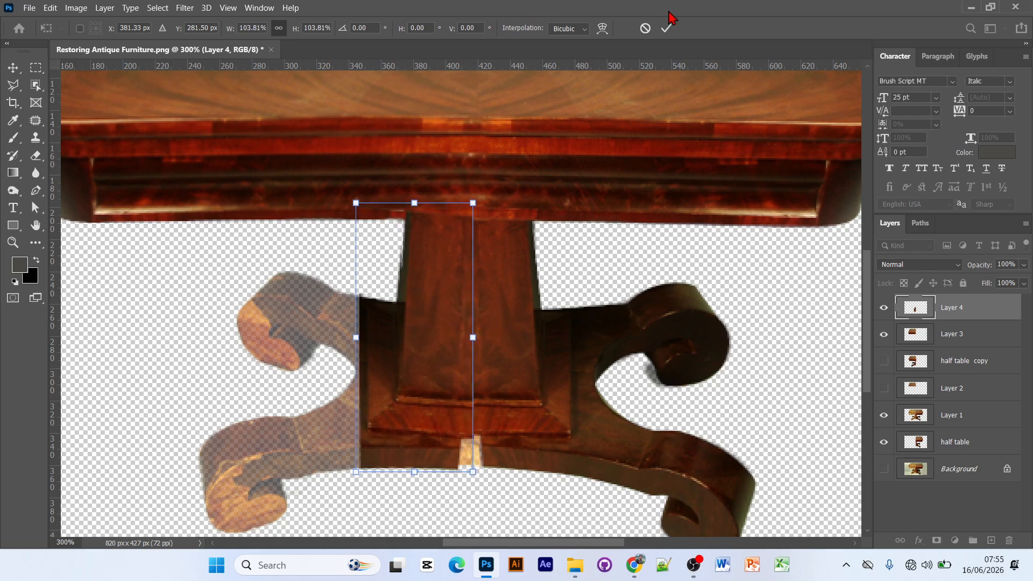
left_click(666, 28)
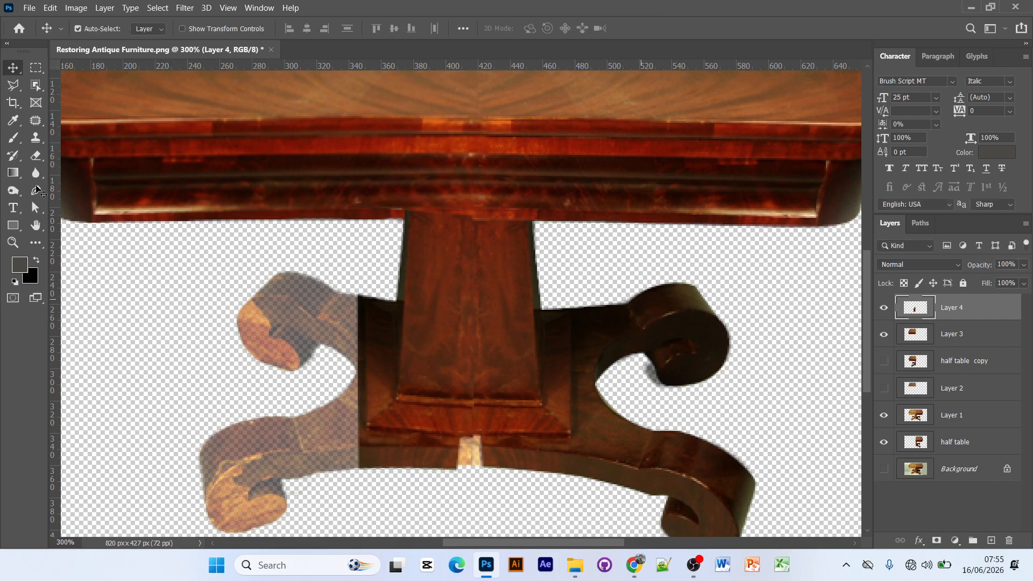
Try an Eraser stroke on the pedestal's centre seam, undo it, and erase a short stretch lower down the seam
left_click(35, 156)
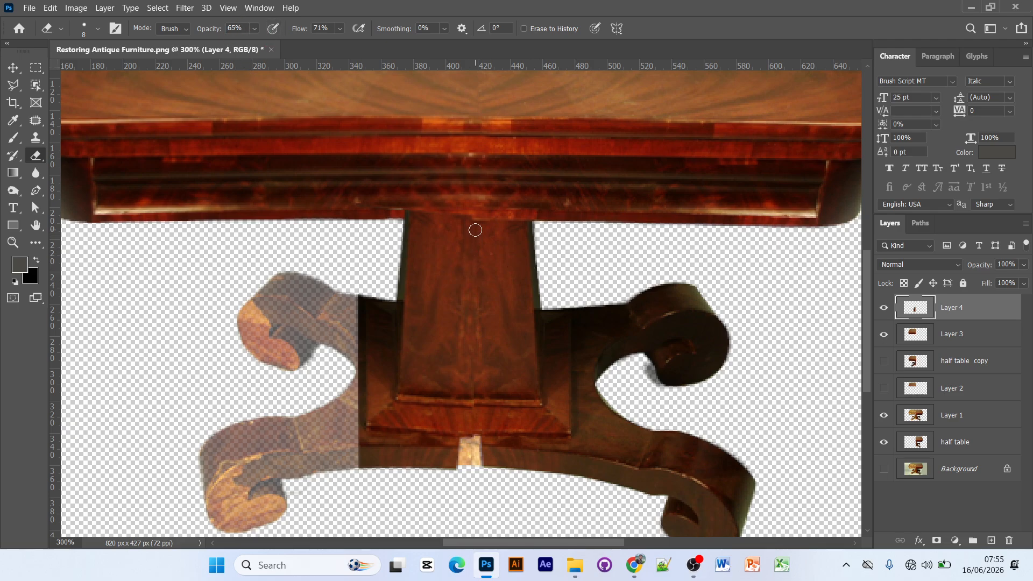
left_click_drag(473, 309, 474, 330)
key("ctrl+z")
left_click_drag(468, 375, 469, 397)
Raise the lower edge of the mirrored pedestal half slightly to line up with the base, and apply the transform
key("ctrl+t")
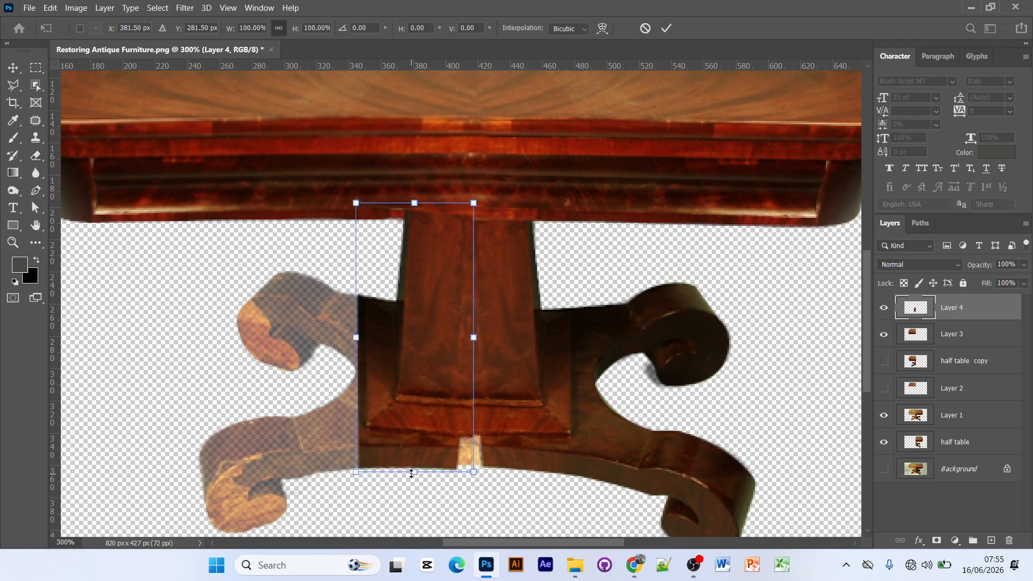
left_click_drag(412, 473, 415, 469)
left_click(666, 28)
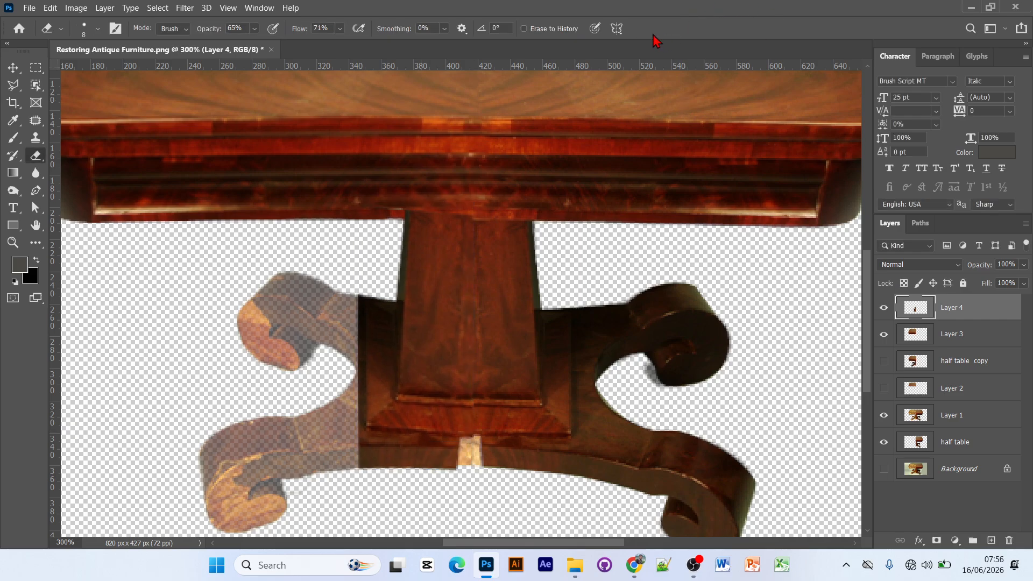
key("ctrl+t")
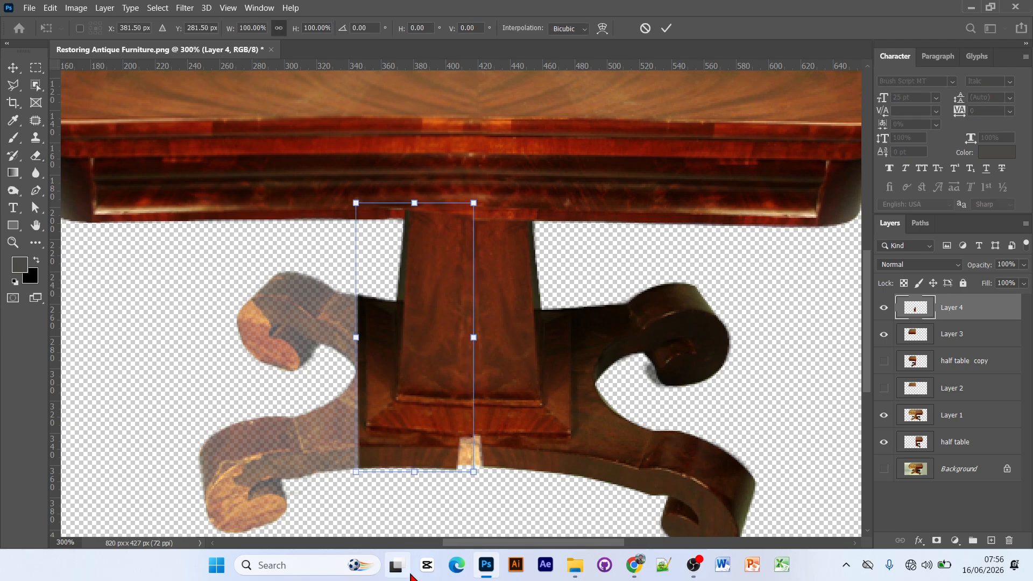
left_click_drag(415, 473, 415, 472)
left_click(666, 28)
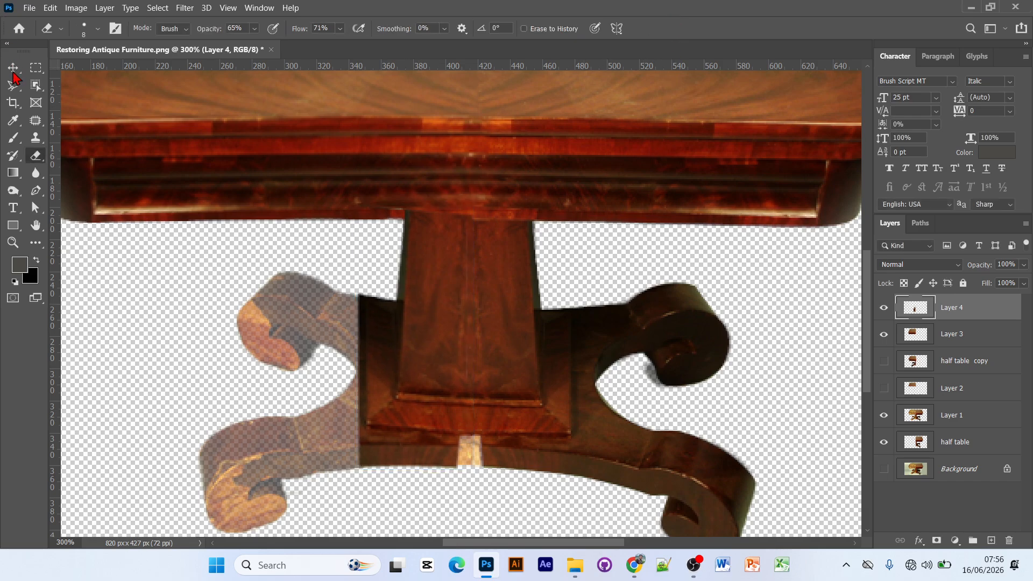
Widen the mirrored pedestal half to 106.39%, shift its upper edge outward and down beneath the apron, and apply the transform
left_click(13, 67)
key("ctrl+t")
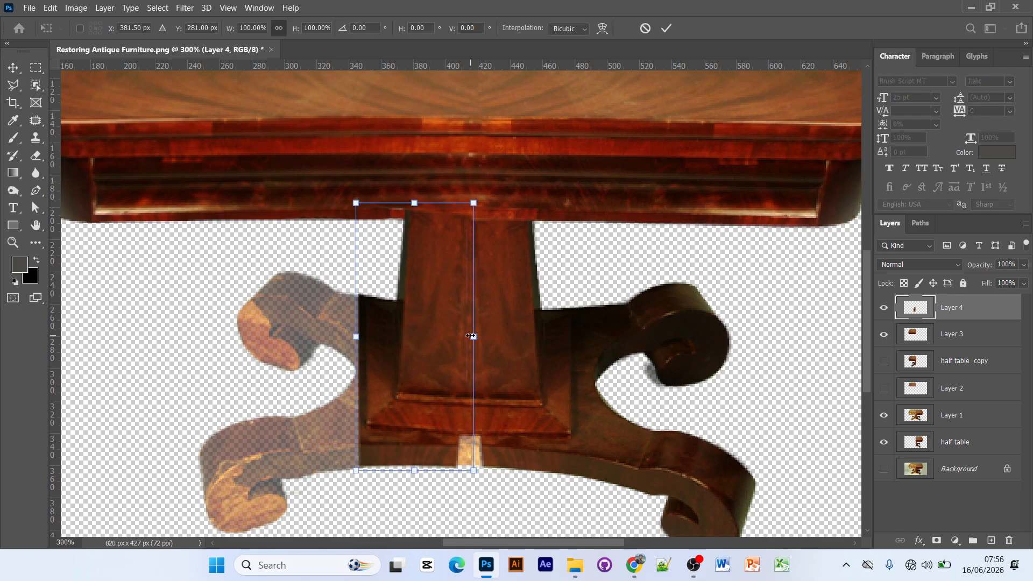
left_click_drag(472, 336, 475, 336)
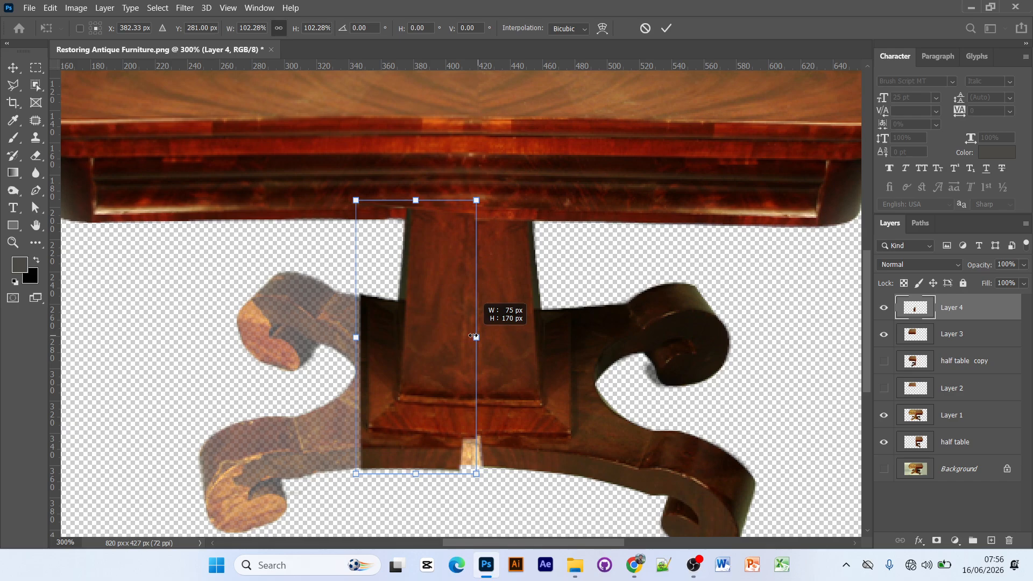
left_click_drag(473, 336, 478, 337)
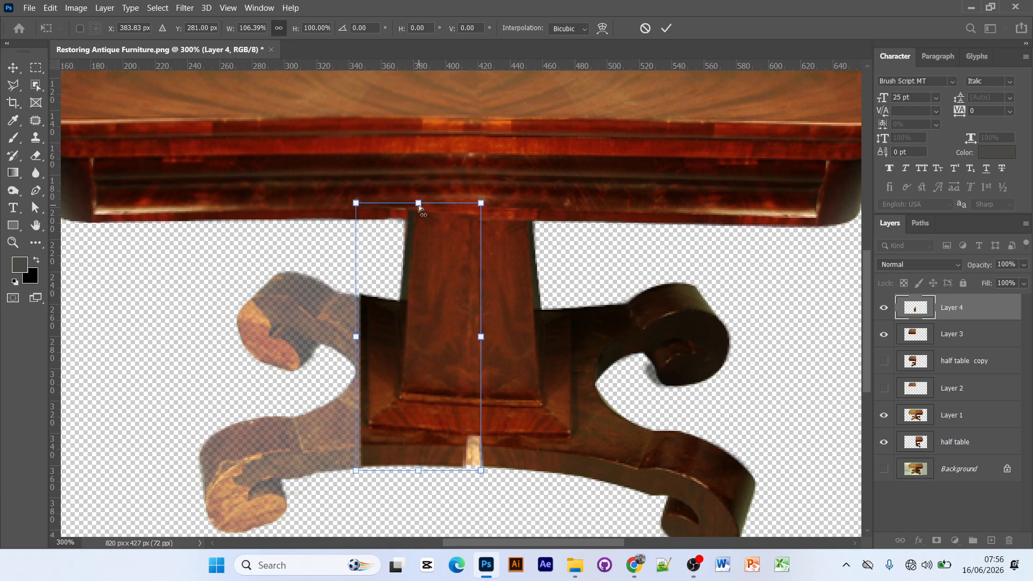
mouse_move(418, 205)
left_mouse_down()
mouse_move(414, 218)
mouse_move(410, 209)
left_mouse_up()
left_click(667, 29)
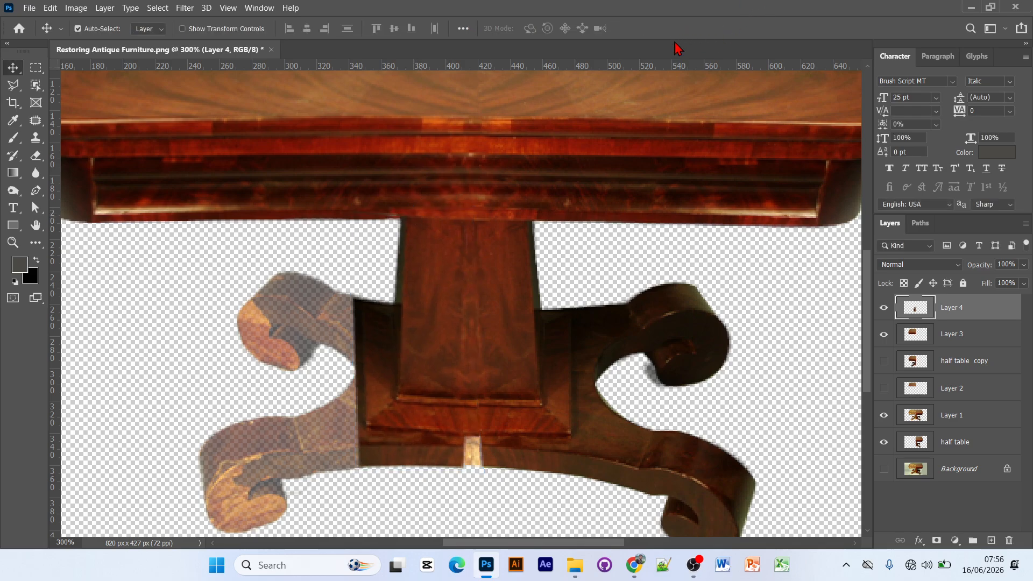
Reduce the Eraser brush size to 5 for fine work on the pedestal base
scroll(439, 516, "down", 1)
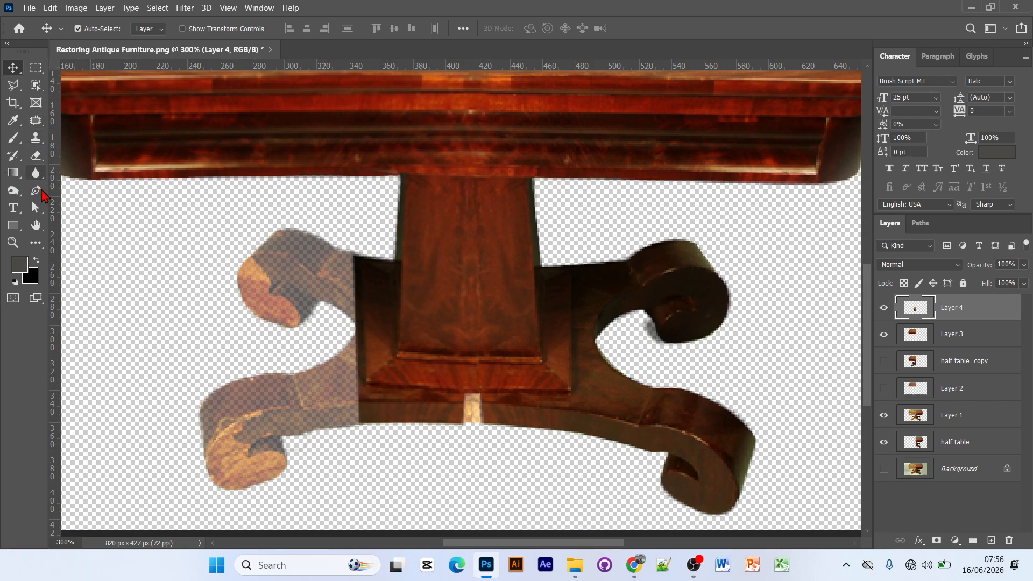
left_click(36, 155)
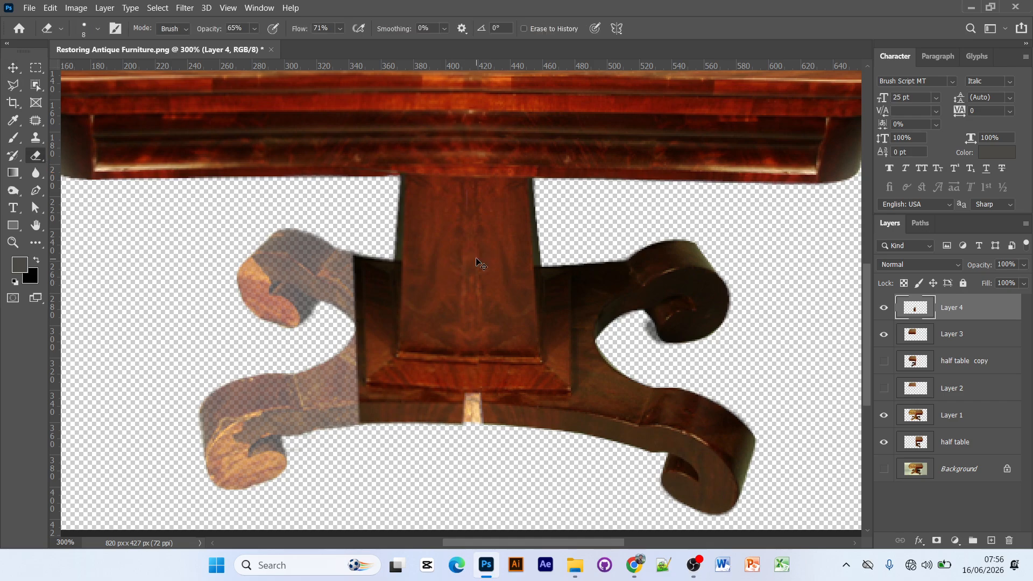
key("ctrl+plus")
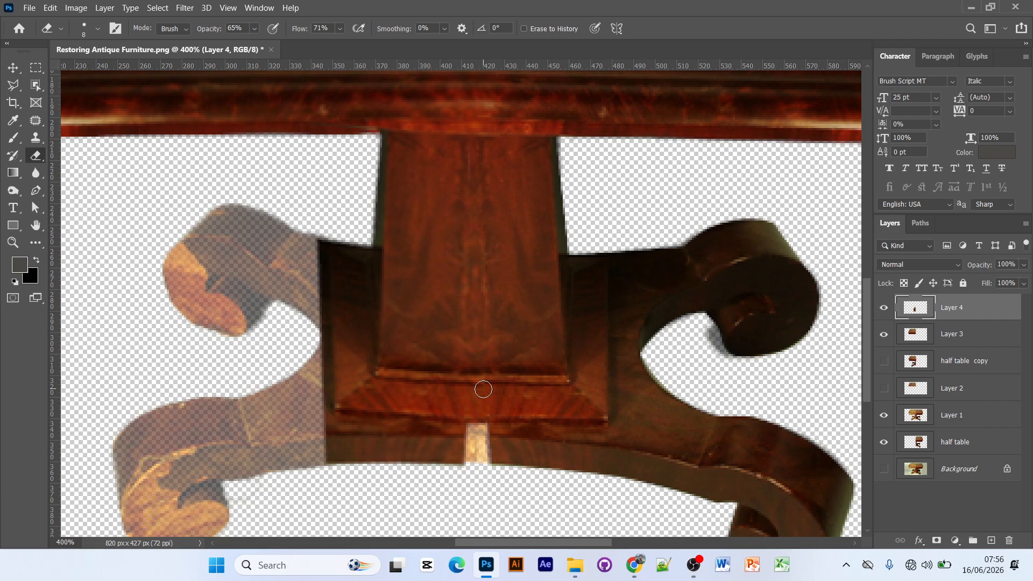
key("bracketleft")
key("bracketleft")
scroll(476, 416, "down", 1)
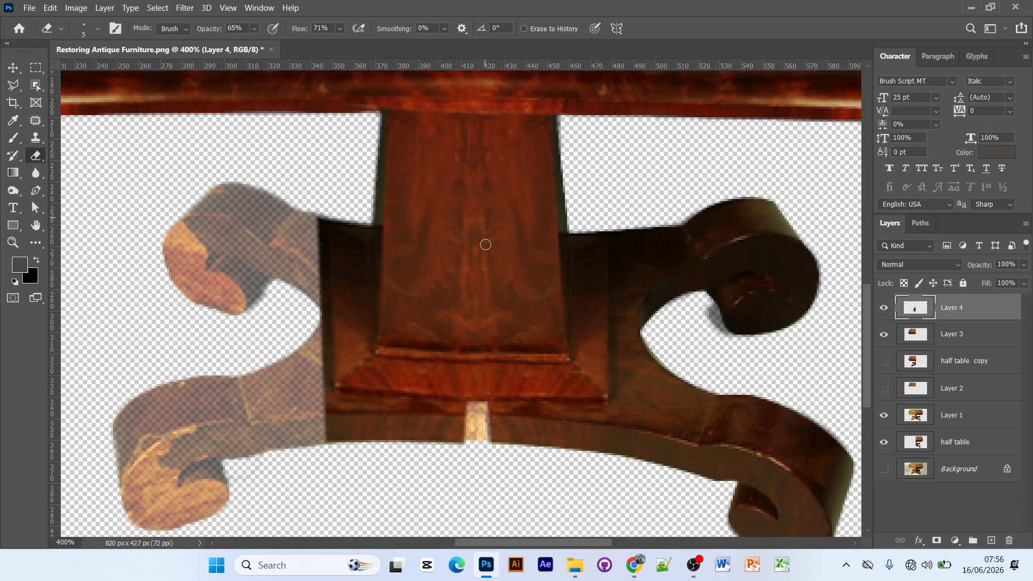
scroll(502, 424, "down", 2)
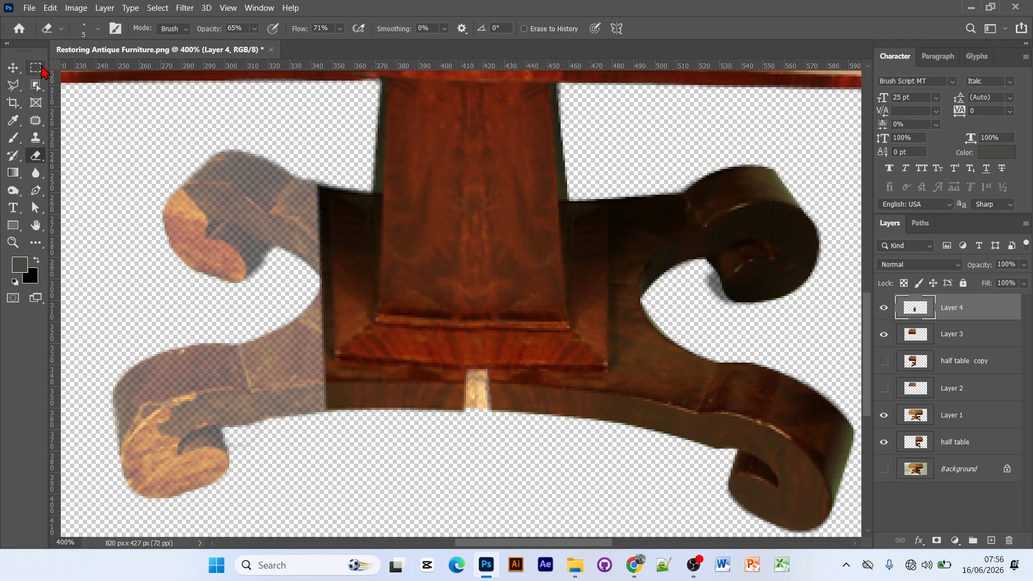
Activate the half table layer and the Rectangular Marquee tool for selecting part of the restored base
left_click(36, 67)
scroll(968, 436, "down", 3)
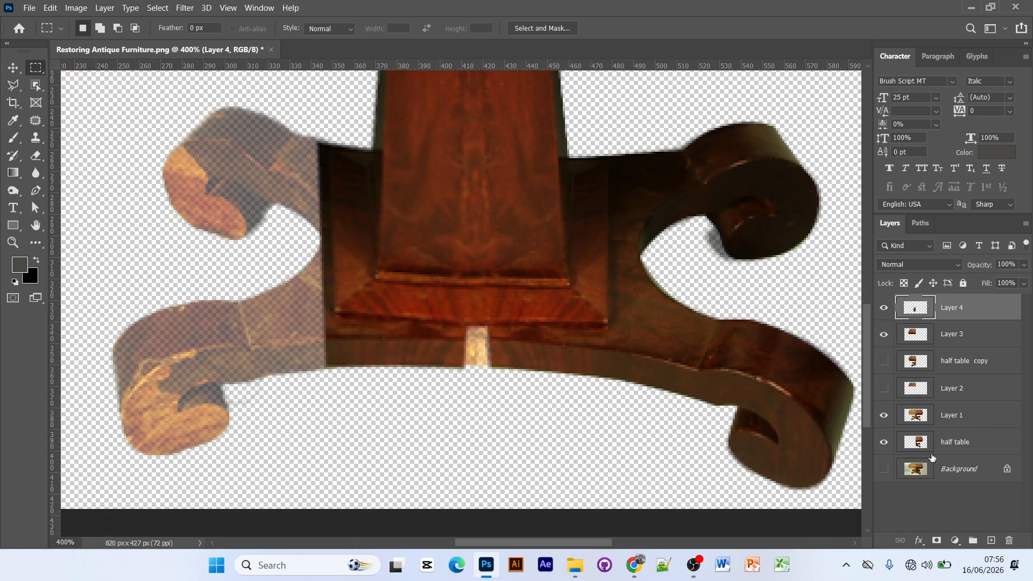
left_click(953, 445)
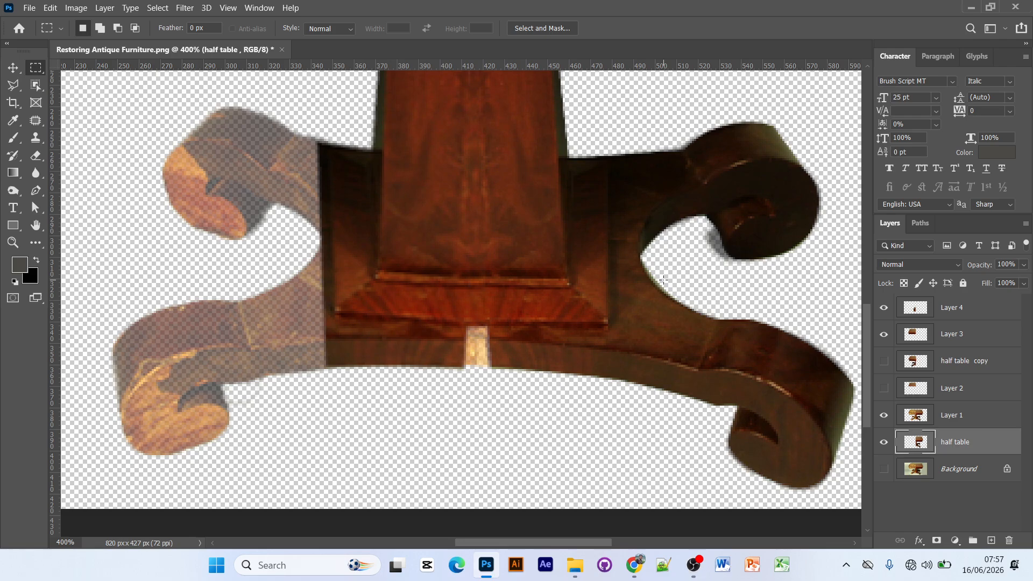
left_click_drag(640, 249, 698, 282)
left_click(641, 251)
scroll(640, 231, "down", 2)
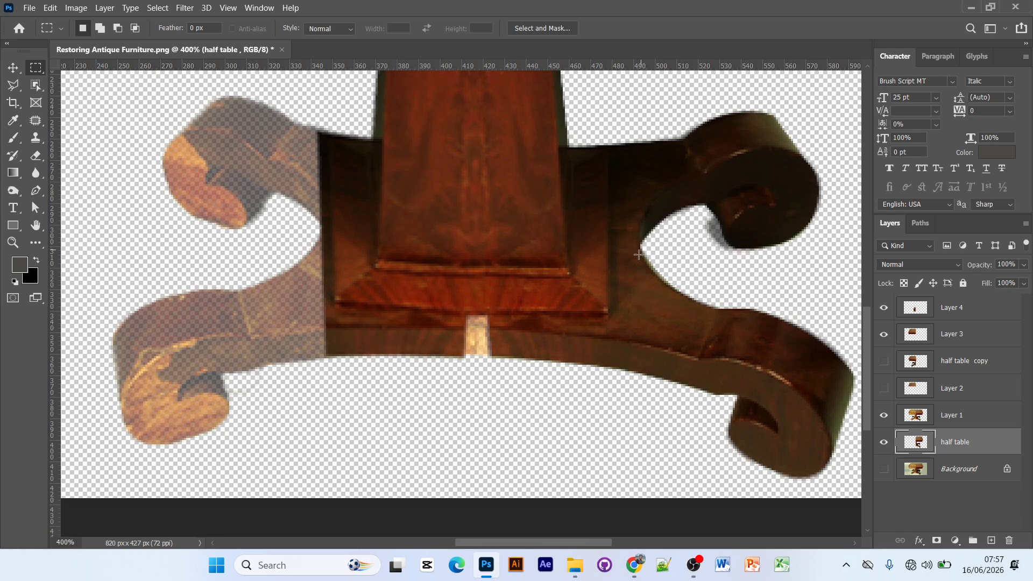
left_click_drag(626, 234, 769, 330)
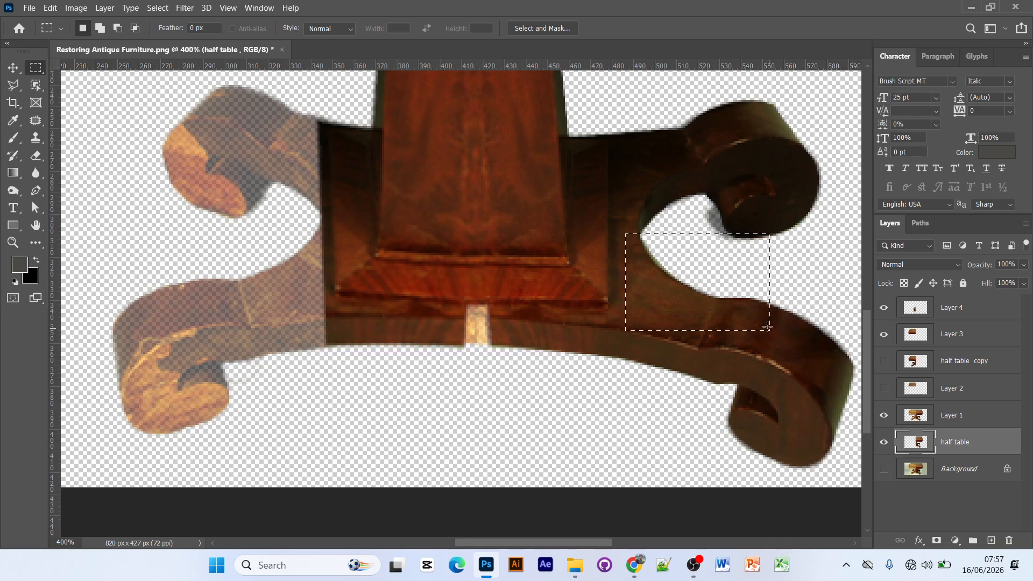
left_click(769, 338)
scroll(667, 269, "down", 2)
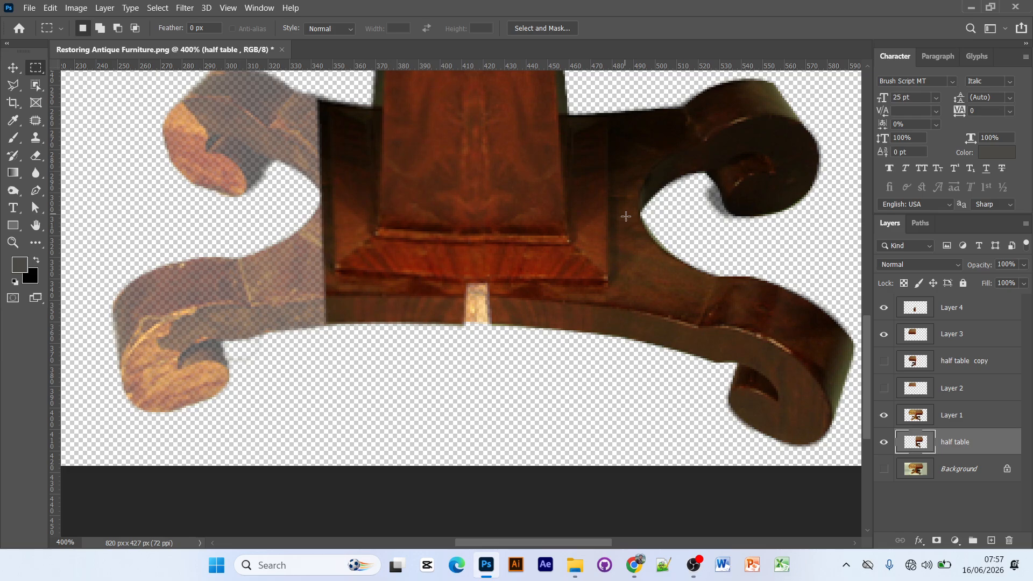
Copy the restored lower-right foot from a rectangular selection to a new layer and place that layer at the top of the stack
left_click_drag(626, 215, 857, 452)
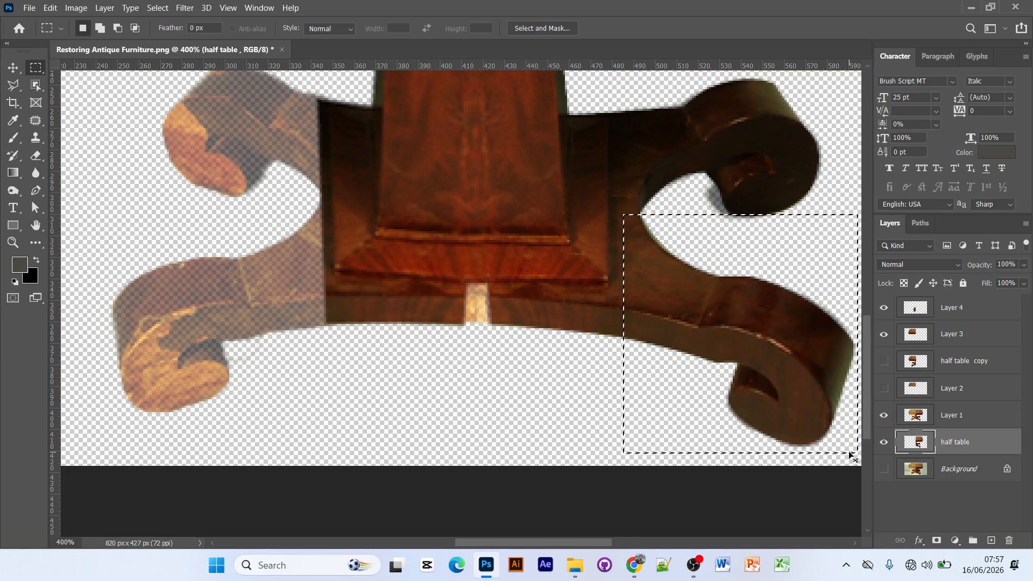
key("ctrl+j")
left_click_drag(970, 446, 919, 323)
Flip the copied foot horizontally, position it over the damaged lower-left foot, and apply the transform
key("ctrl+t")
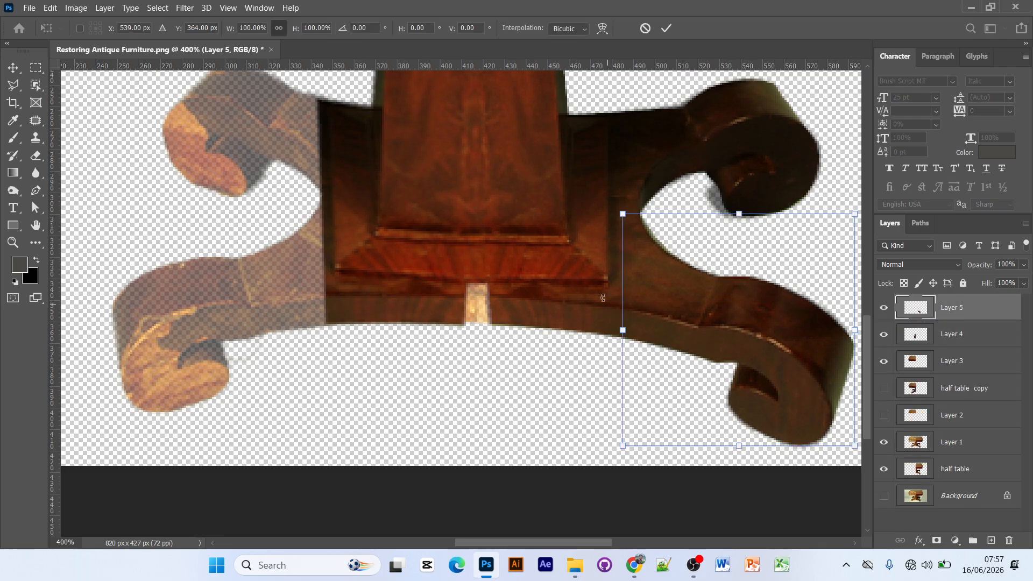
right_click(785, 320)
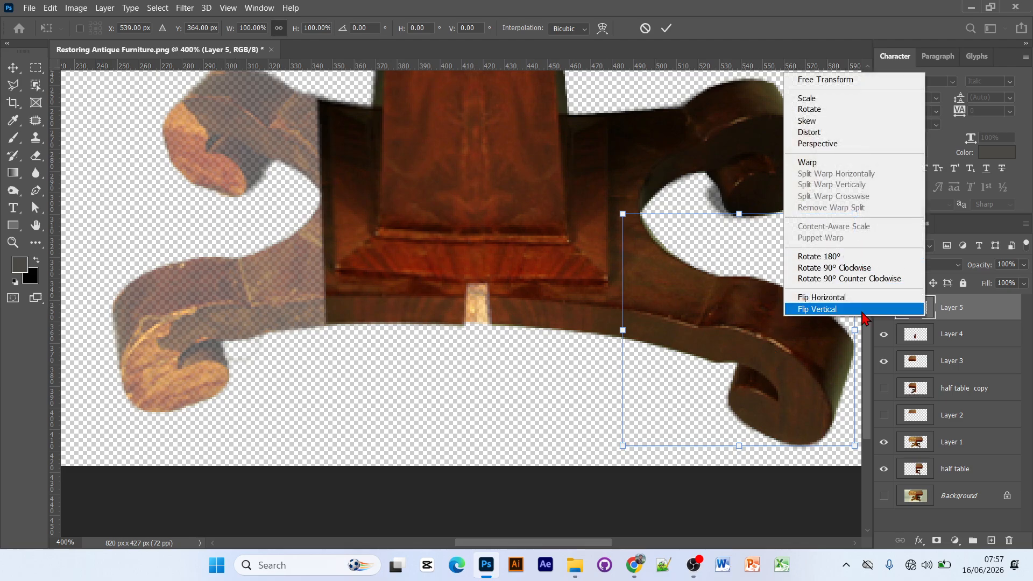
left_click(855, 298)
left_click_drag(788, 325, 262, 304)
scroll(508, 320, "up", 3)
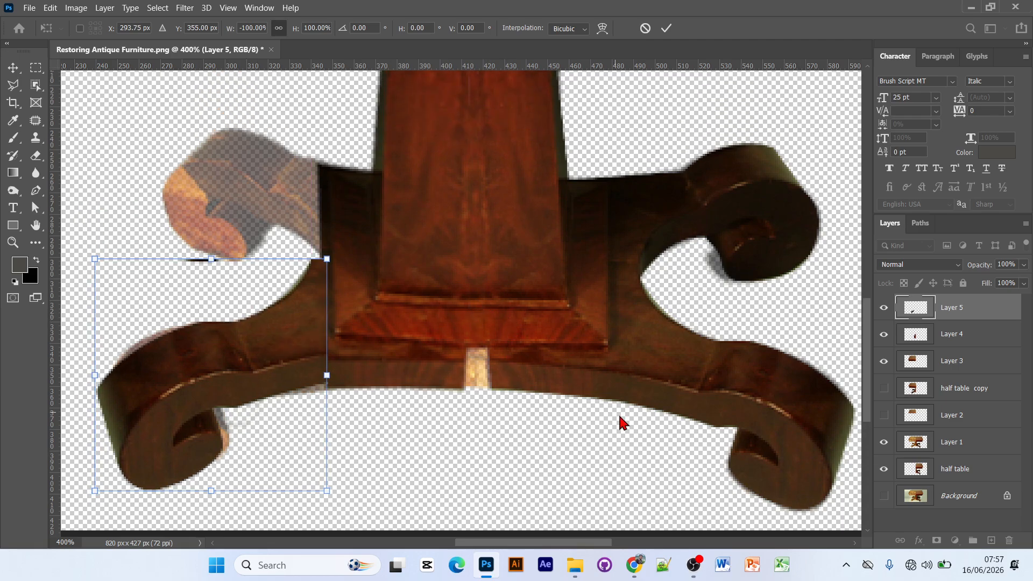
scroll(620, 422, "up", 3)
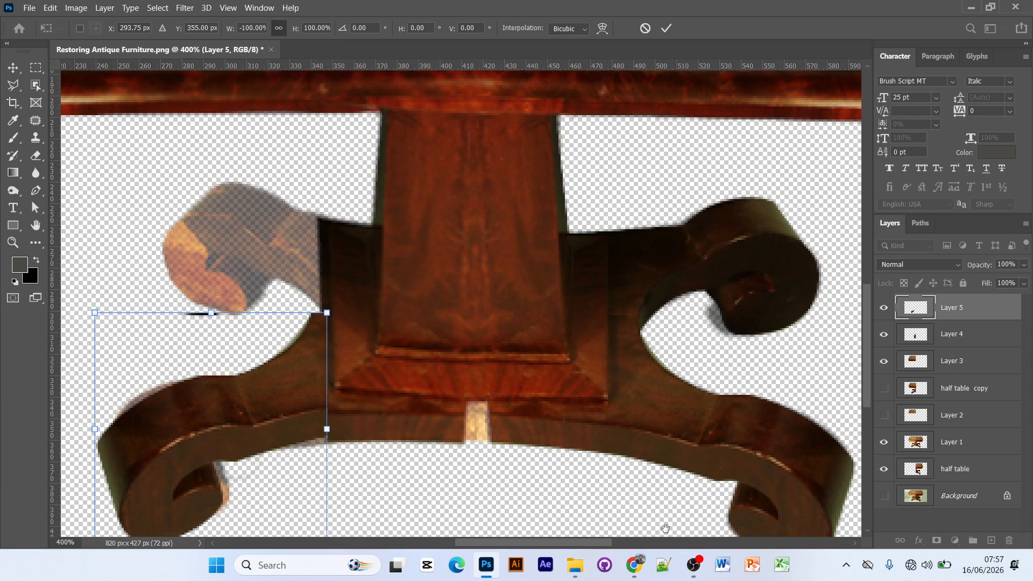
left_click_drag(446, 380, 594, 356)
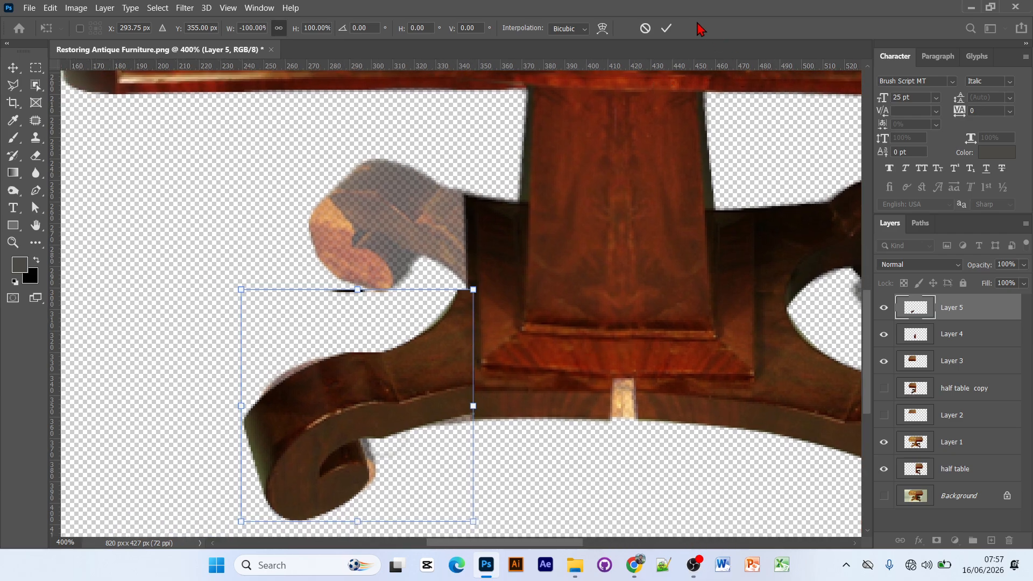
left_click(666, 28)
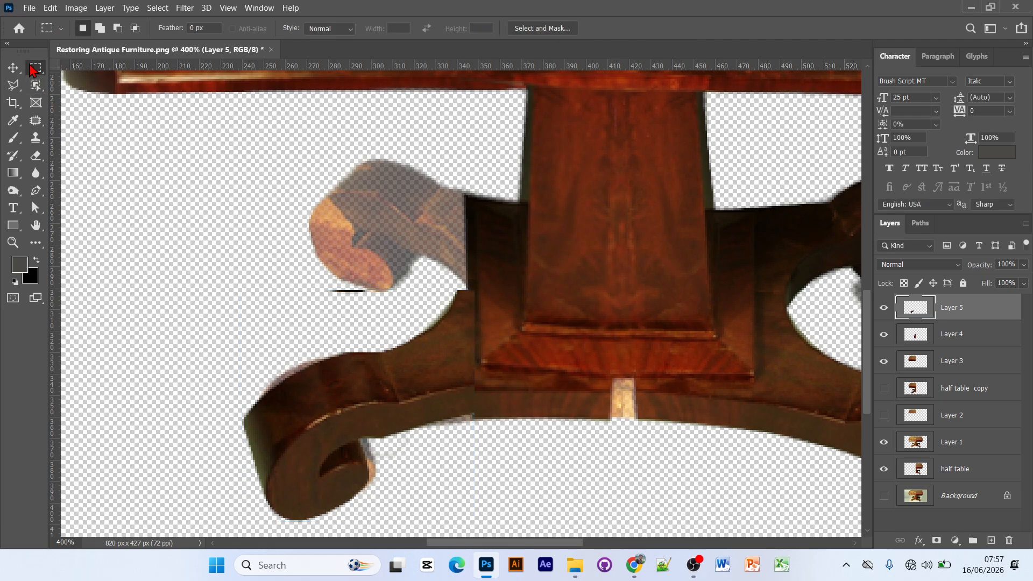
Delete the stray dark line above the mirrored lower-left foot and clear the selection
left_click_drag(284, 265, 434, 322)
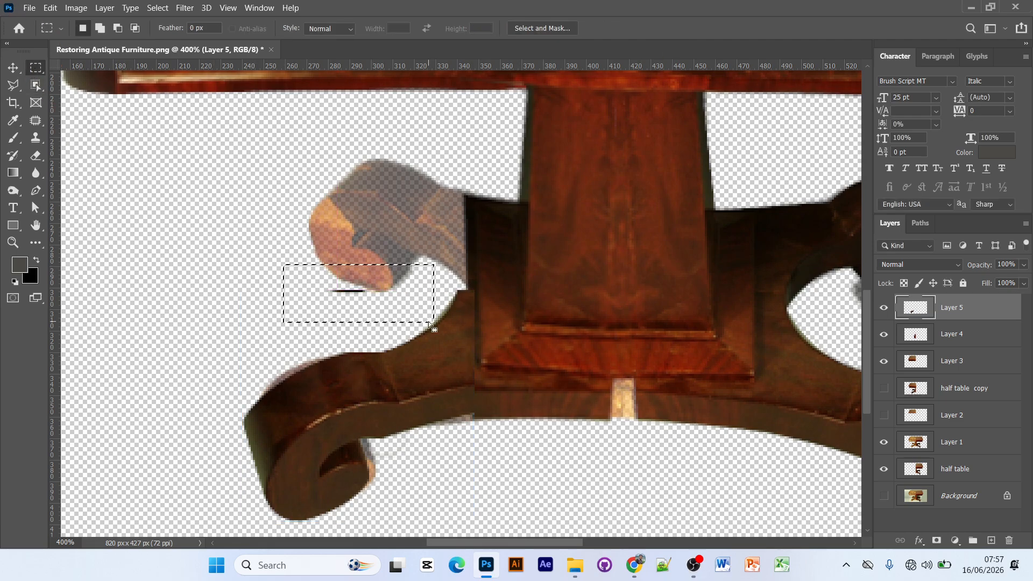
left_click(429, 323)
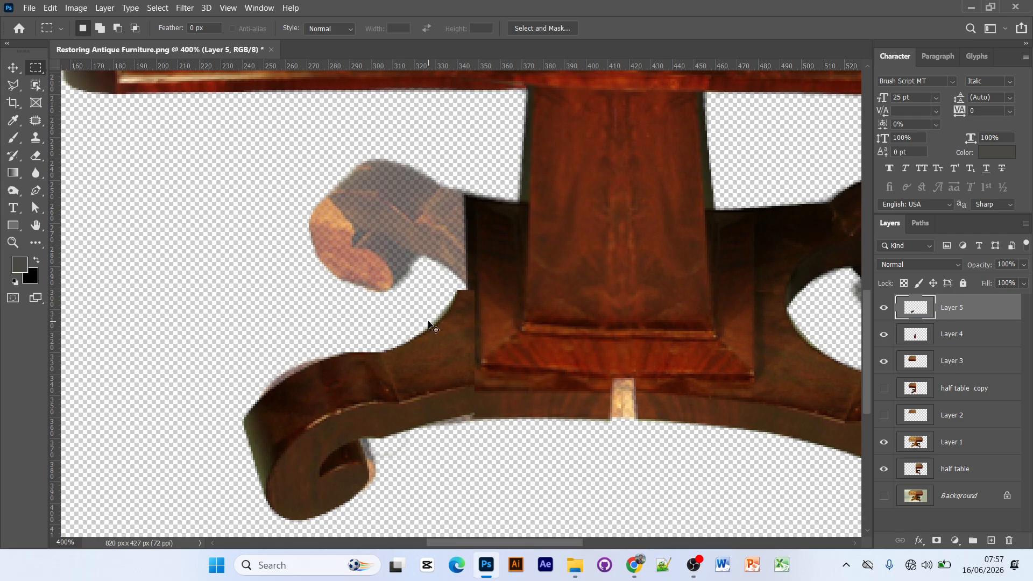
left_click_drag(365, 376, 429, 385)
Distort the mirrored lower-left foot so it covers the damaged foot and lines up with the base, and apply the transform
left_click(13, 67)
right_click(432, 386)
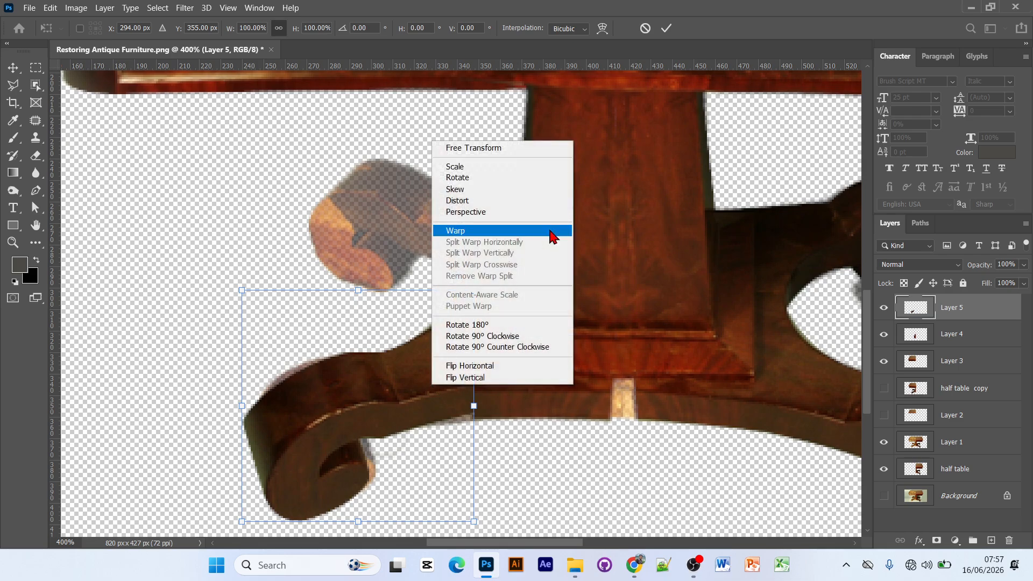
left_click(467, 203)
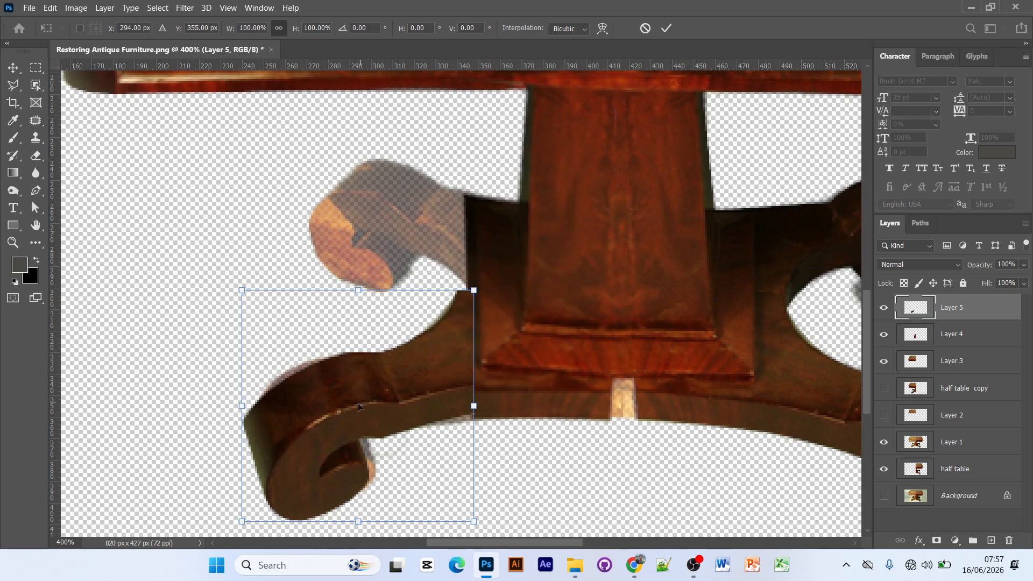
scroll(358, 406, "down", 1)
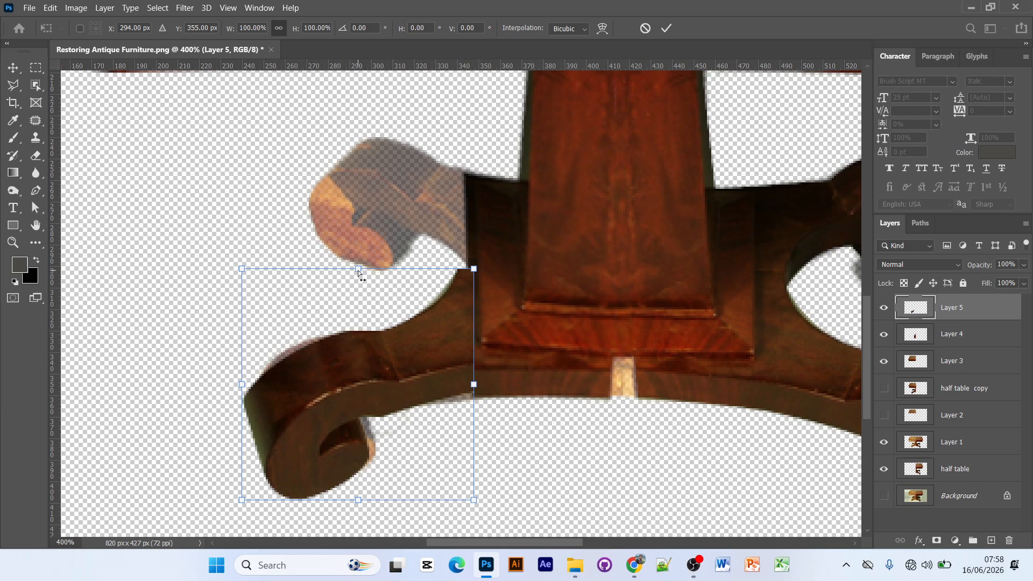
left_click_drag(357, 270, 364, 257)
left_click_drag(476, 378, 474, 392)
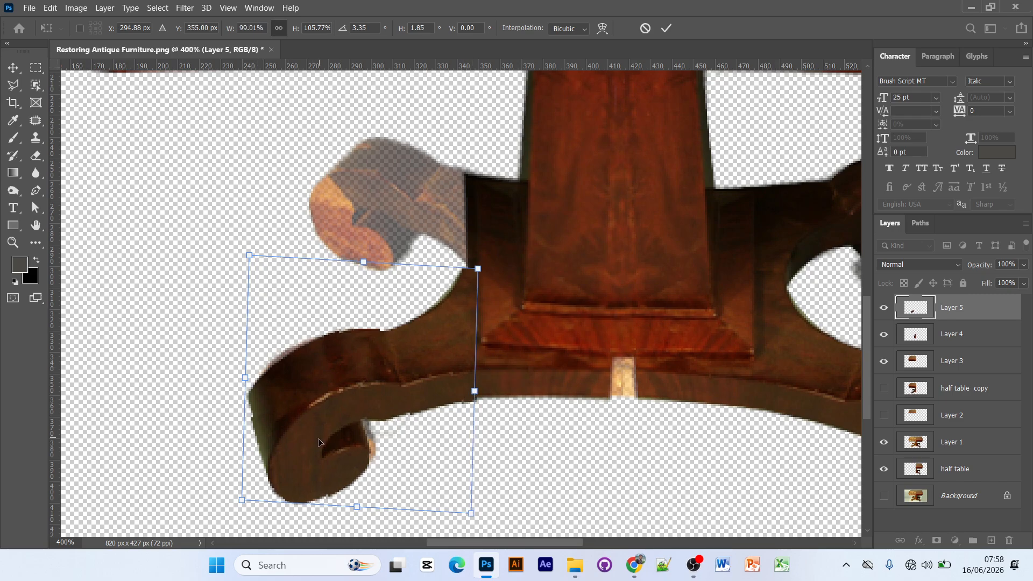
left_click_drag(318, 442, 328, 439)
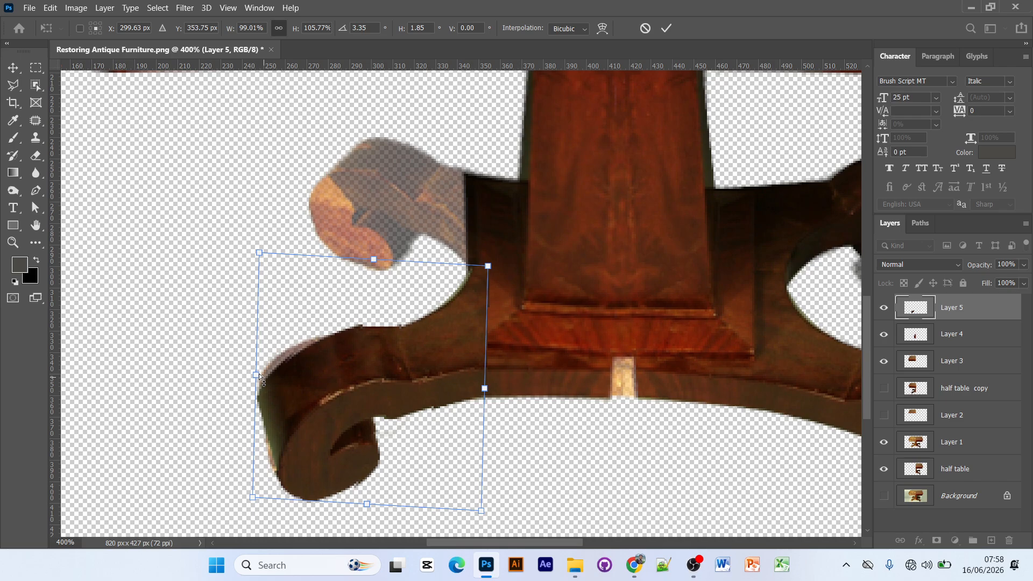
left_click_drag(256, 373, 250, 366)
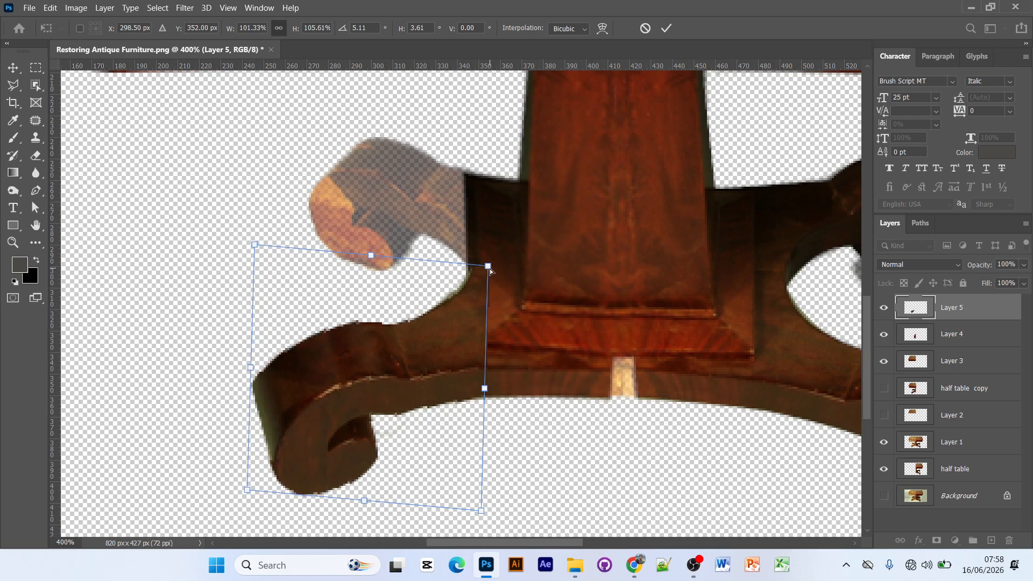
left_click_drag(489, 270, 484, 268)
scroll(406, 405, "down", 2)
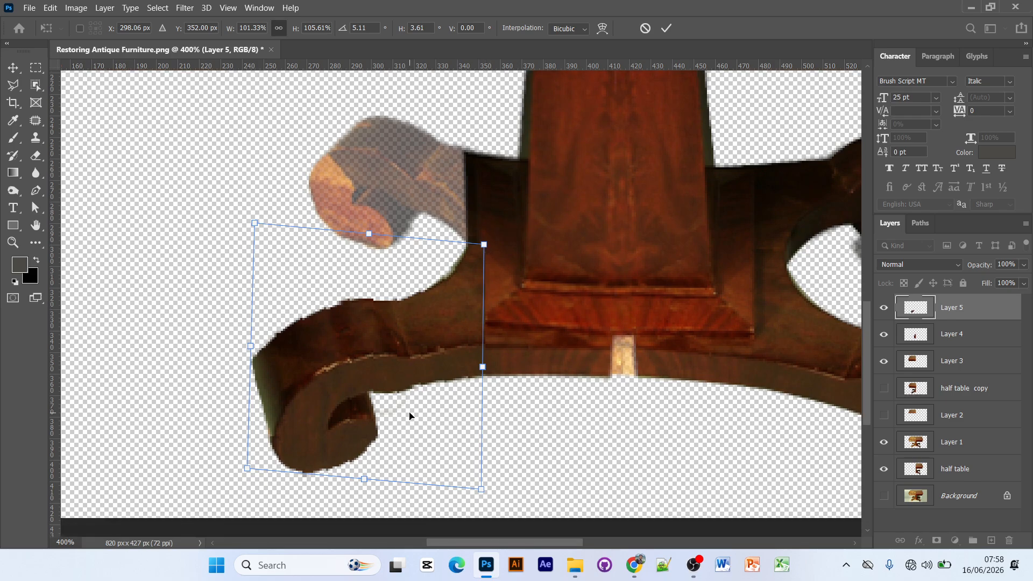
left_click(666, 29)
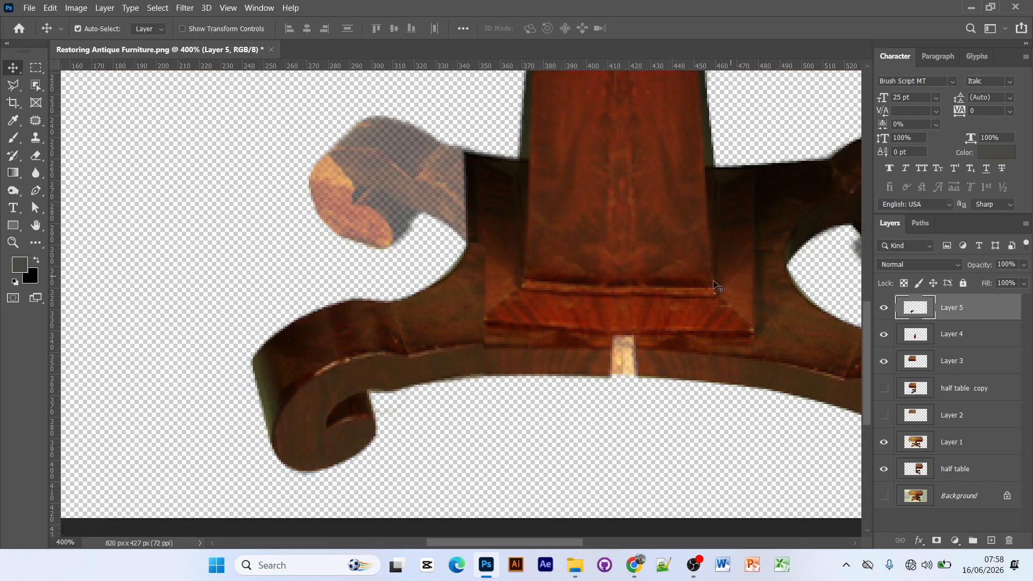
Erase the inner edge of the mirrored lower-left foot where it overlaps the left side of the pedestal plinth
left_click(36, 156)
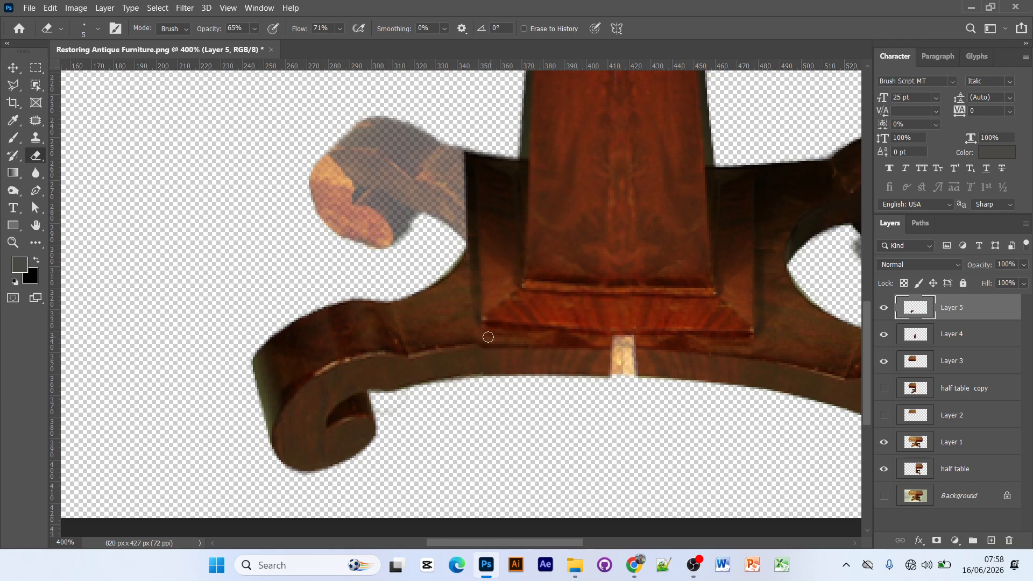
left_click(467, 291)
scroll(643, 366, "up", 1)
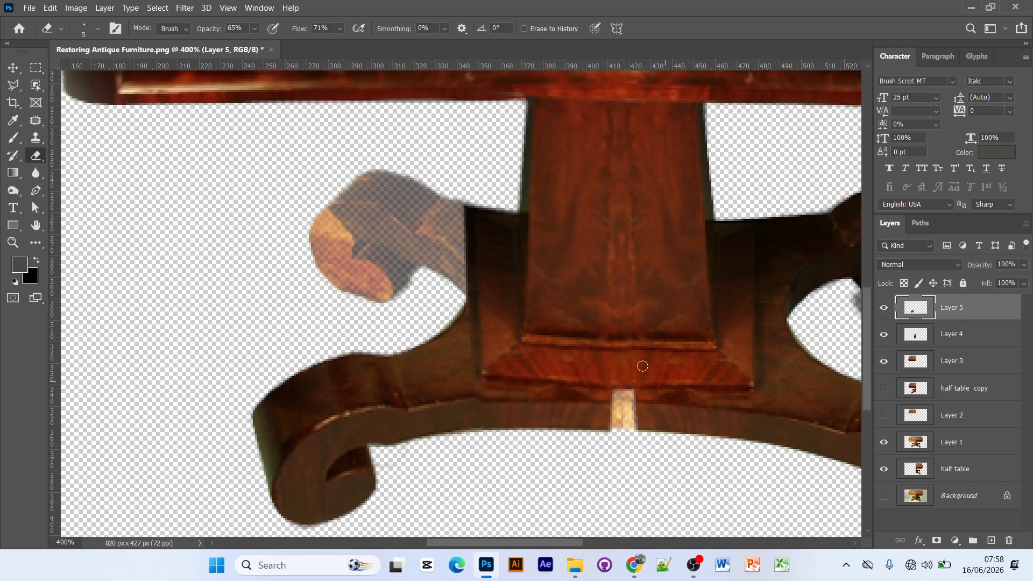
Copy the upper-right foot from the half table layer to a new layer and move that layer to the top of the stack
left_click_drag(676, 365, 372, 330)
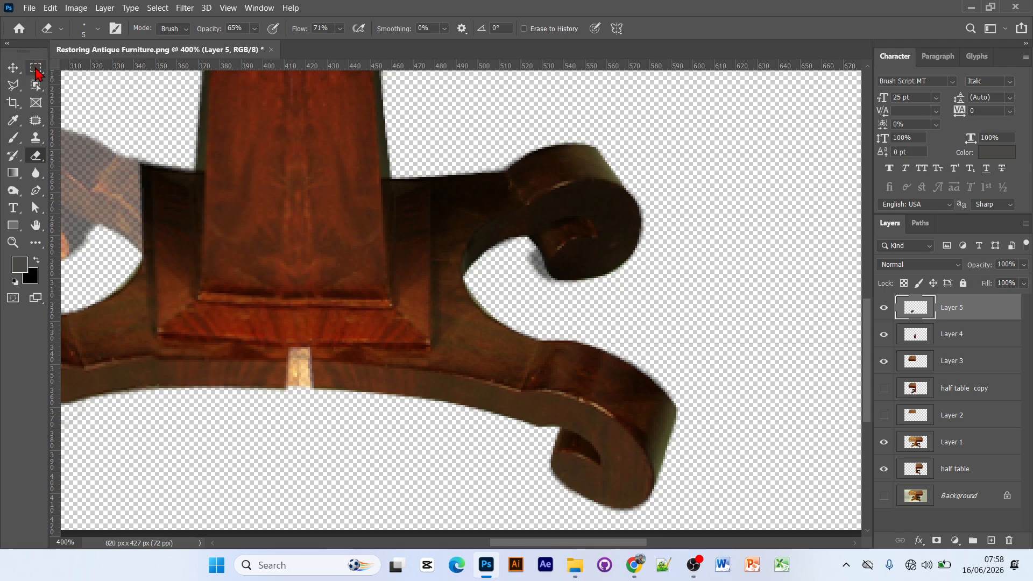
left_click(36, 67)
left_click_drag(426, 128, 660, 289)
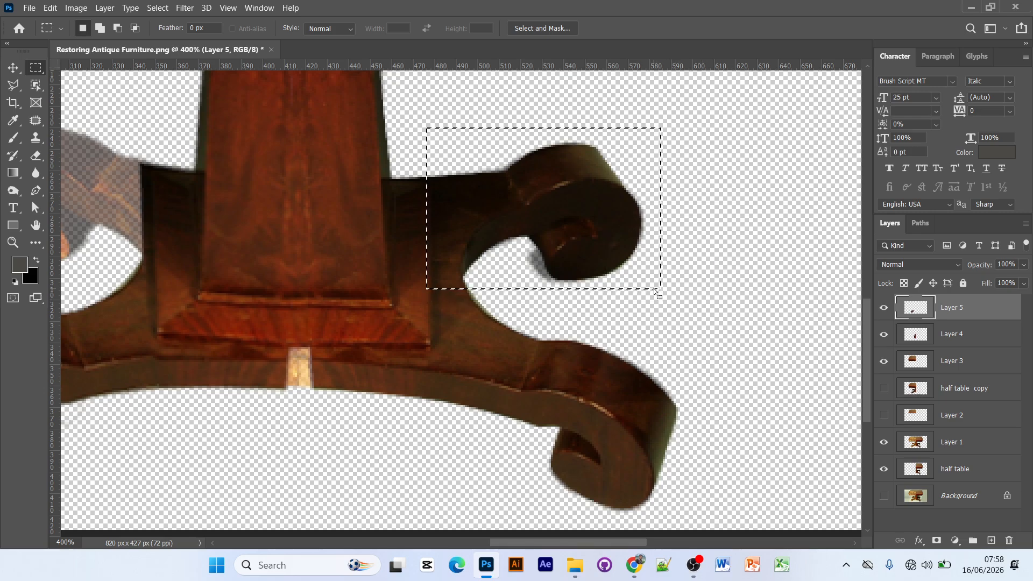
left_click(960, 473)
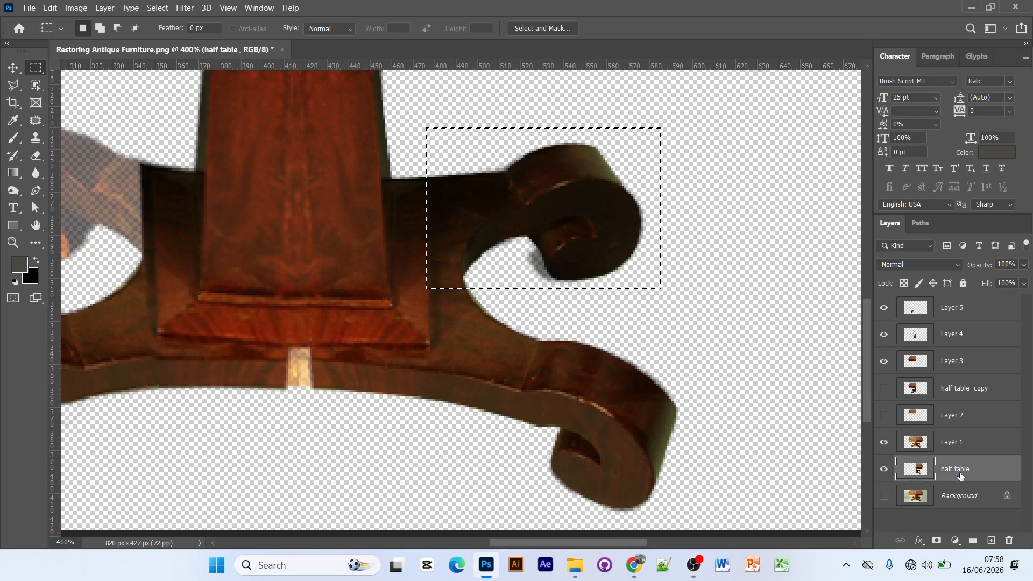
key("ctrl+j")
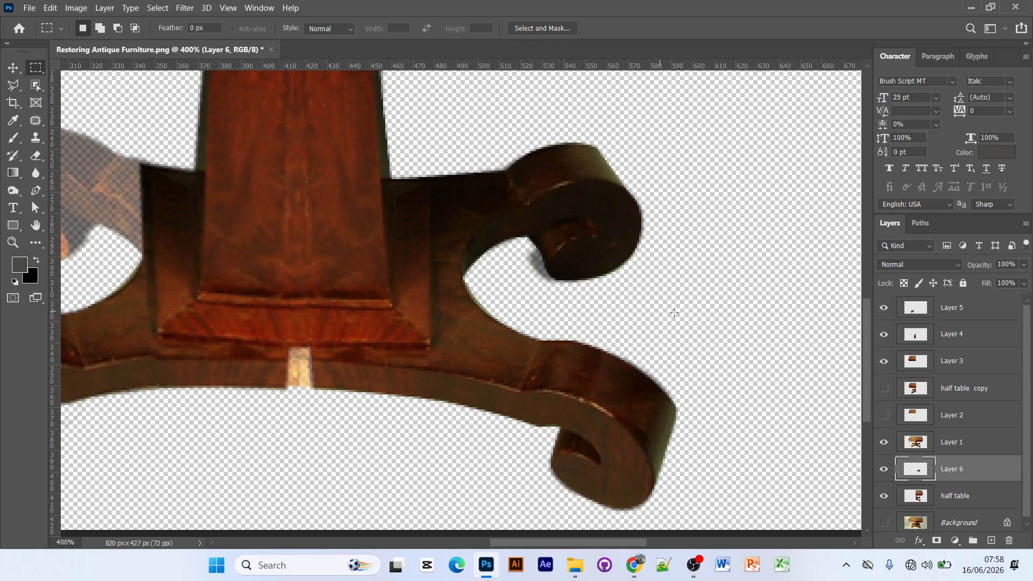
left_click(13, 68)
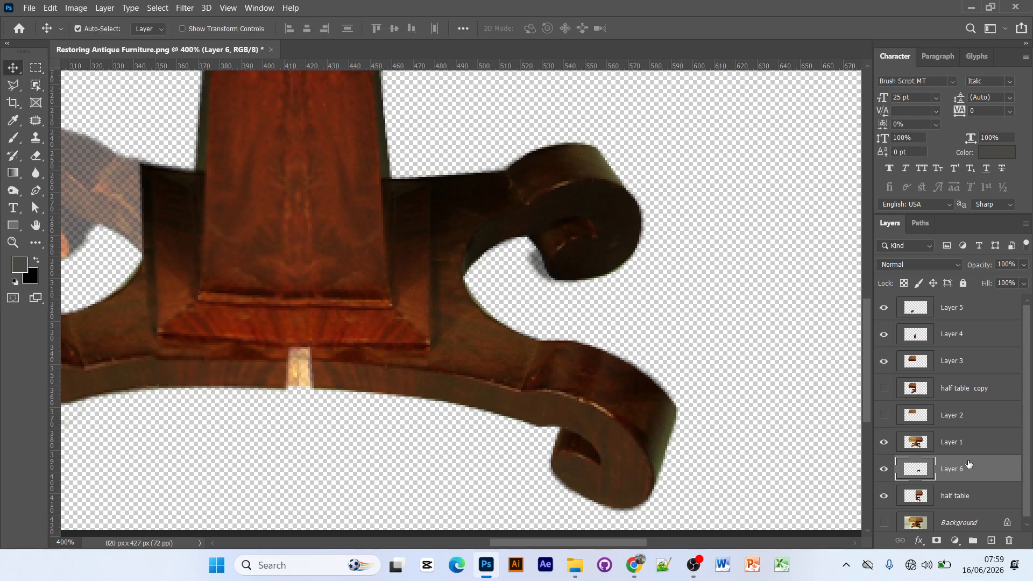
left_click_drag(967, 467, 952, 297)
left_click_drag(494, 319, 849, 299)
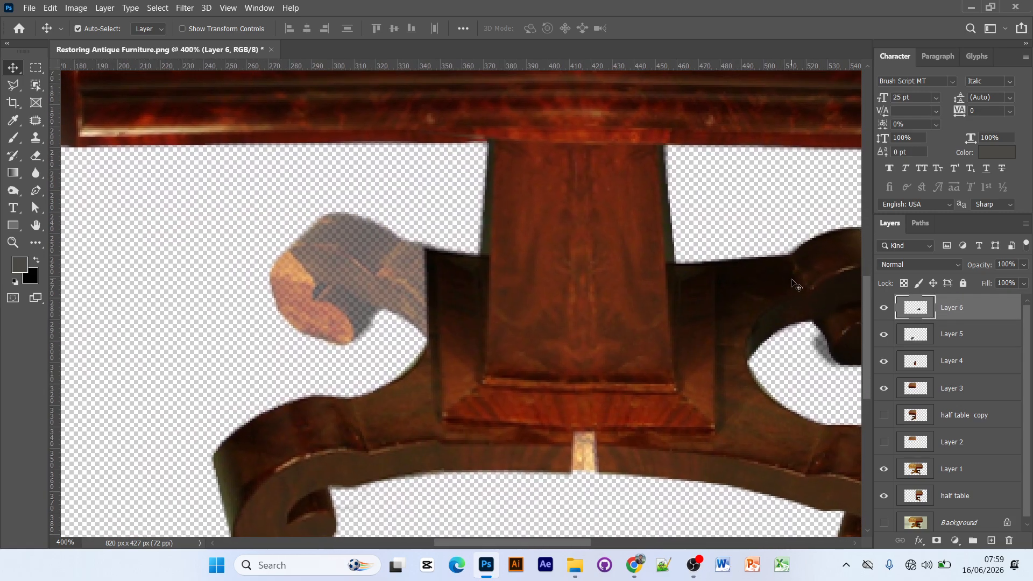
Flip the copied foot horizontally, place it over the damaged upper-left foot, and skew and rotate it to match the base
key("ctrl+t")
right_click(834, 307)
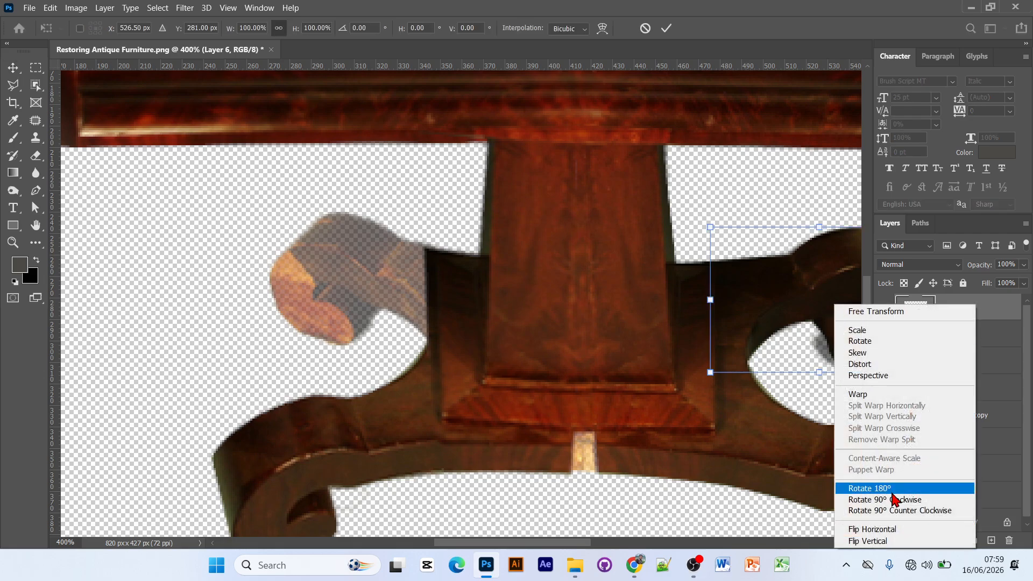
left_click(899, 531)
left_click_drag(815, 296, 355, 275)
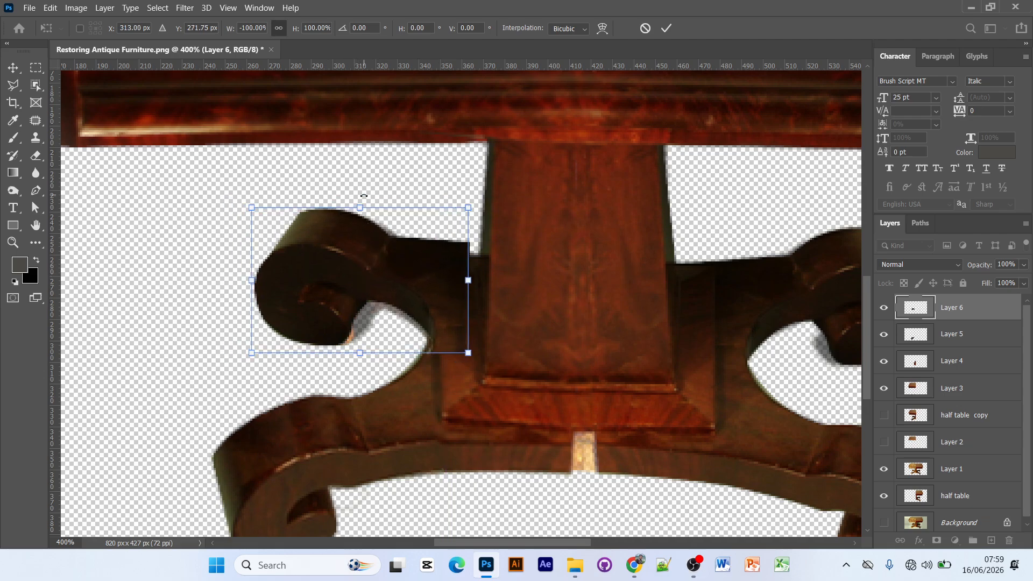
left_click_drag(360, 208, 379, 211)
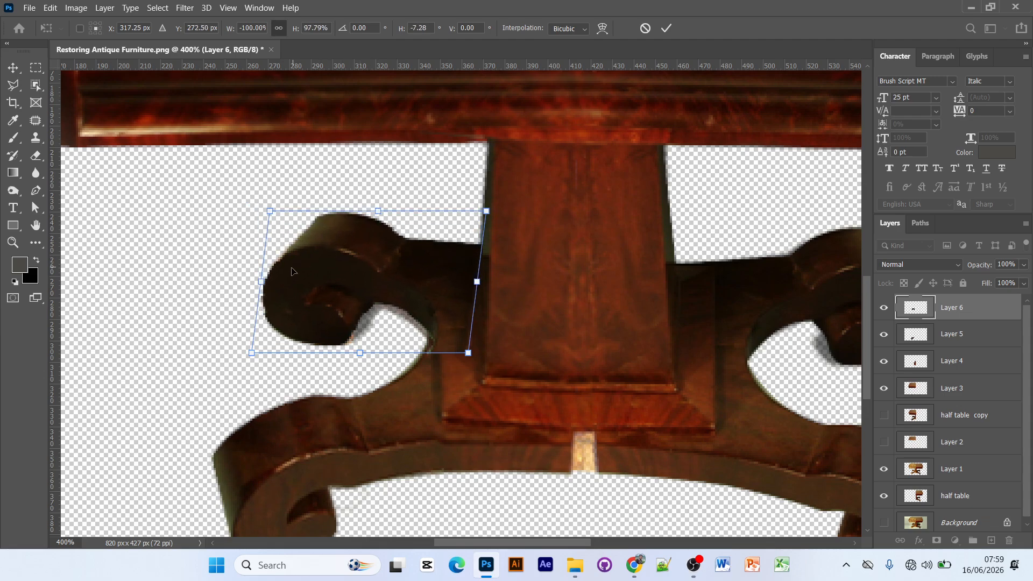
mouse_move(262, 282)
left_mouse_down()
mouse_move(265, 291)
mouse_move(261, 279)
left_mouse_up()
left_click_drag(476, 284, 472, 295)
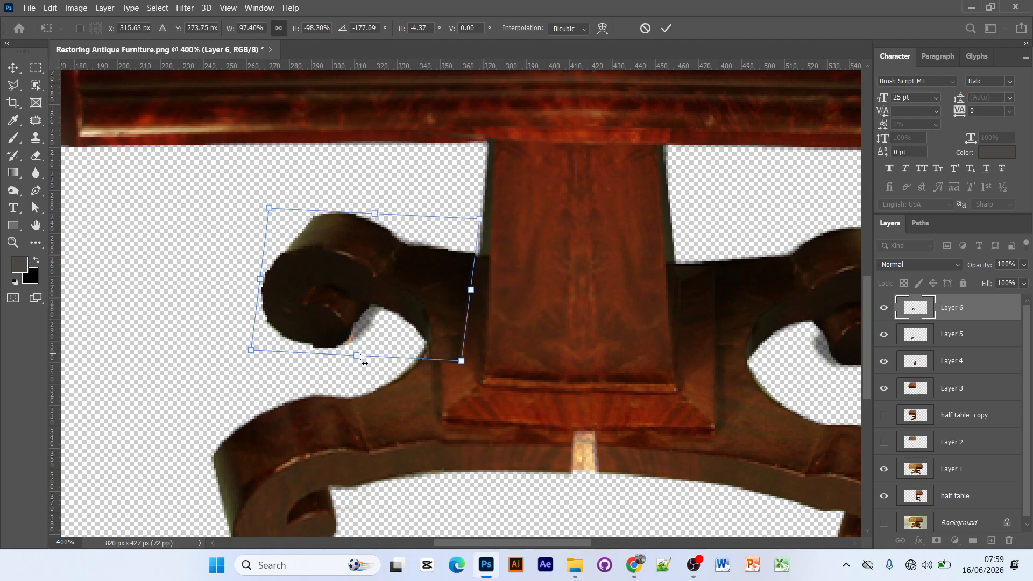
left_click_drag(357, 354, 370, 352)
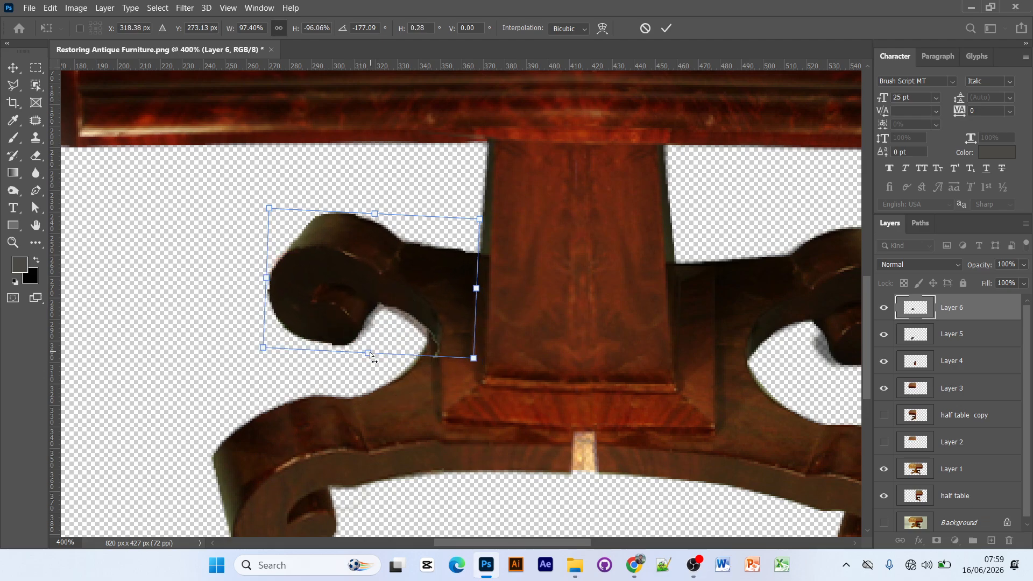
Warp the mirrored upper-left foot so its inner edge curves in along the pedestal base, and apply the transform
right_click(369, 352)
left_click(419, 164)
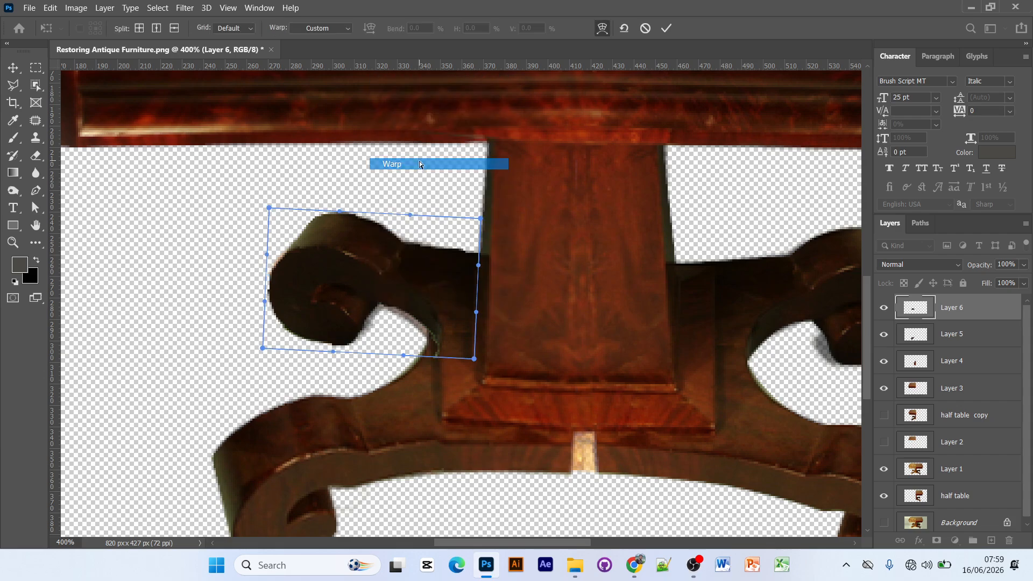
mouse_move(405, 357)
left_mouse_down()
mouse_move(378, 371)
mouse_move(436, 359)
mouse_move(403, 364)
left_mouse_up()
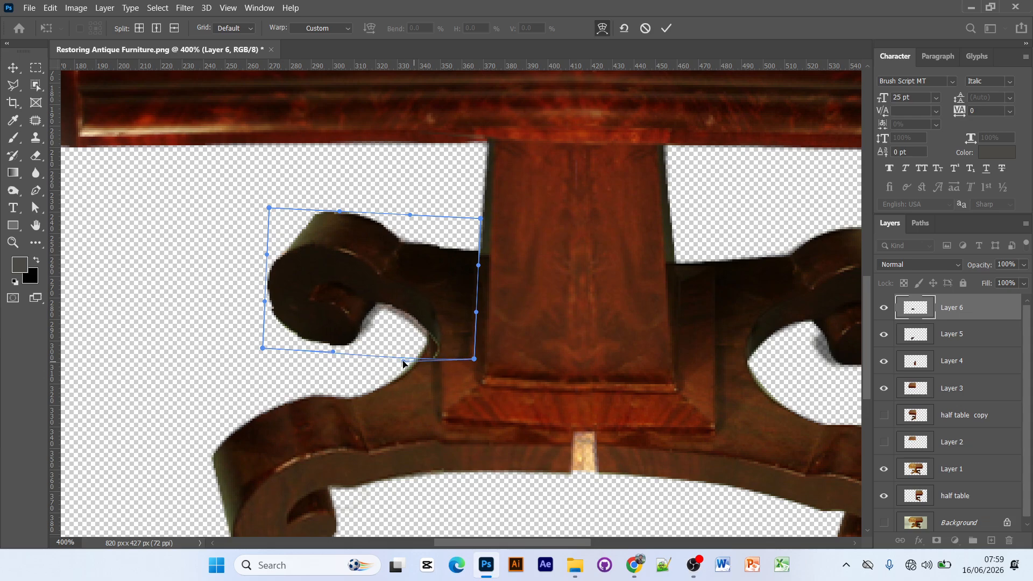
mouse_move(333, 353)
left_mouse_down()
mouse_move(356, 359)
mouse_move(342, 355)
left_mouse_up()
left_click_drag(411, 219, 416, 219)
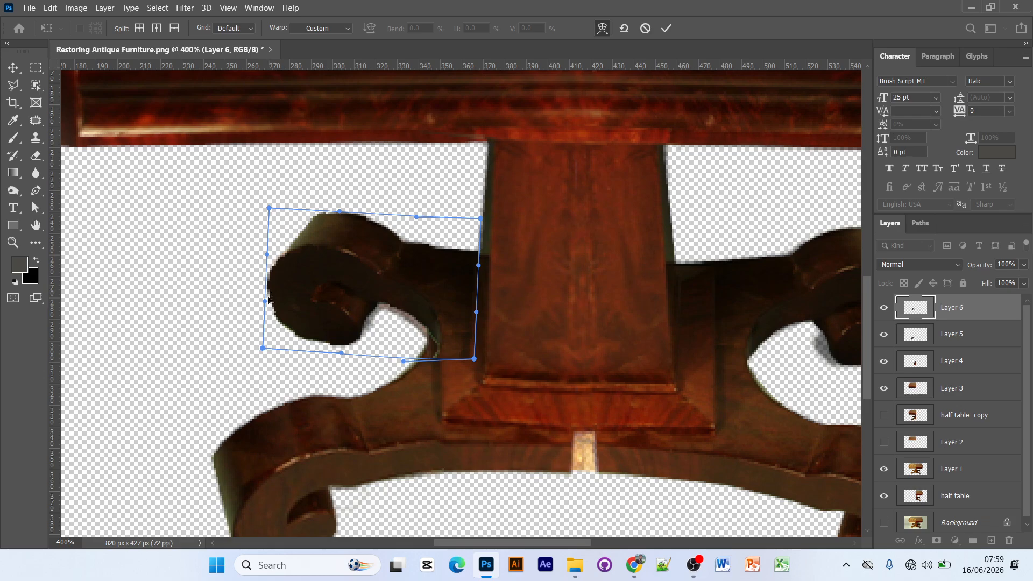
mouse_move(266, 303)
left_mouse_down()
mouse_move(296, 306)
mouse_move(267, 298)
left_mouse_up()
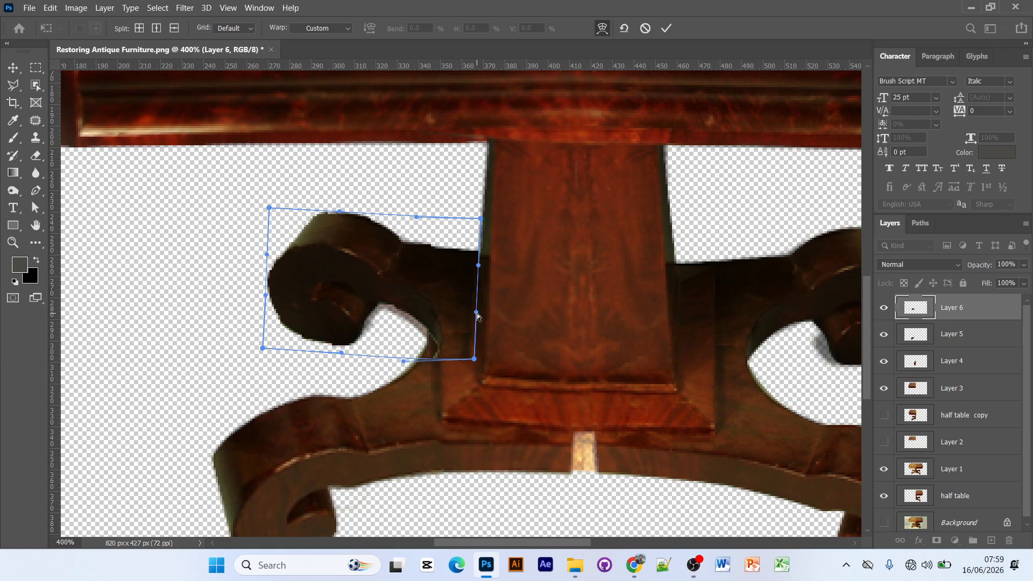
left_click_drag(477, 317, 445, 296)
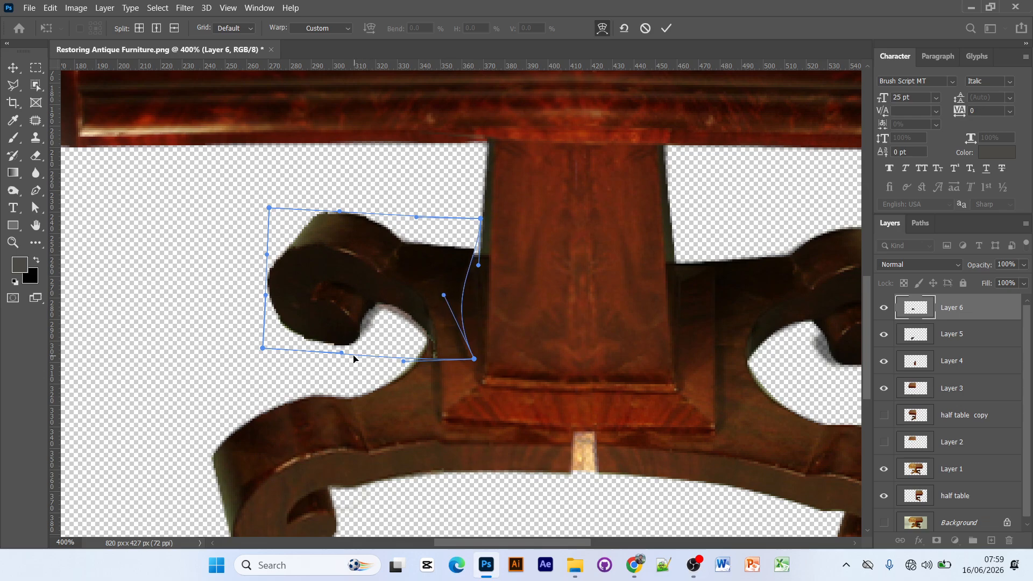
left_click(667, 28)
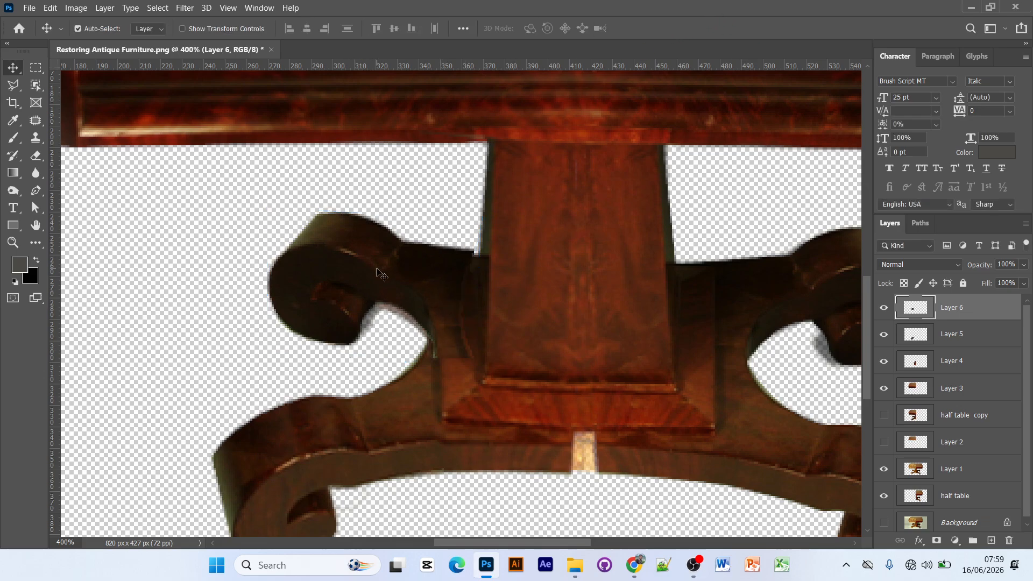
Stretch the mirrored upper-left foot downward to about 106% height and apply the transform
key("ctrl+t")
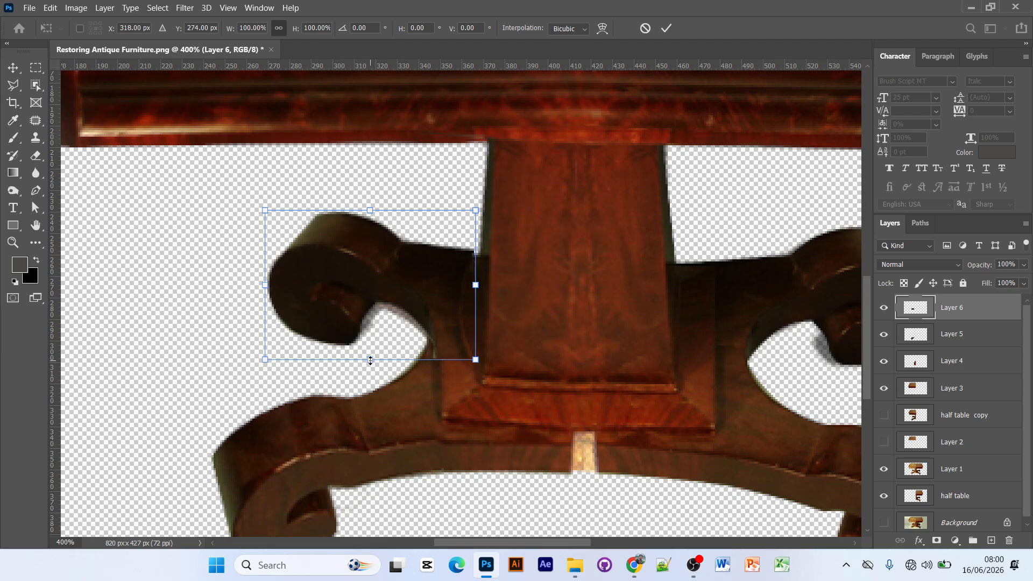
left_click_drag(371, 361, 369, 369)
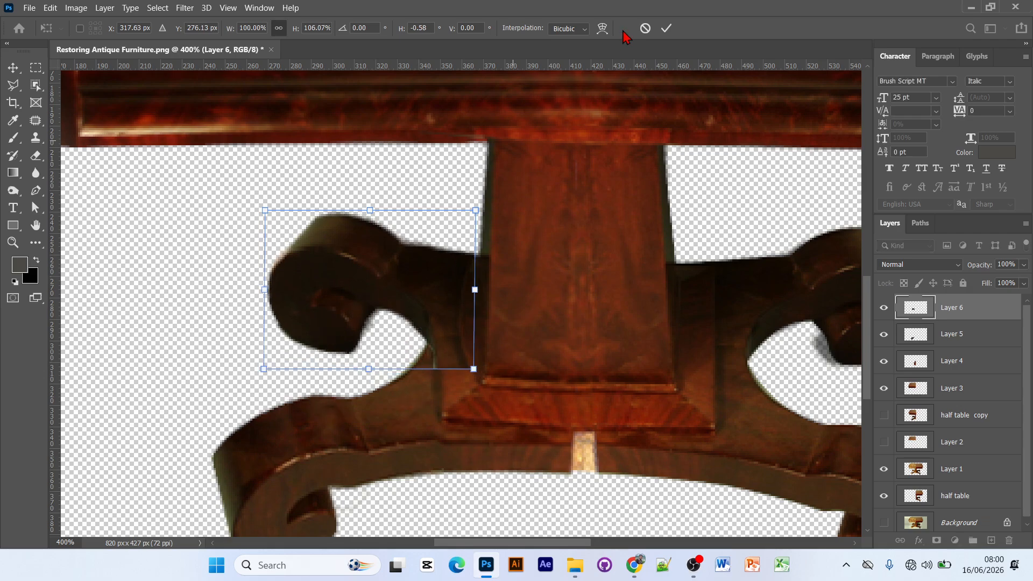
left_click(667, 31)
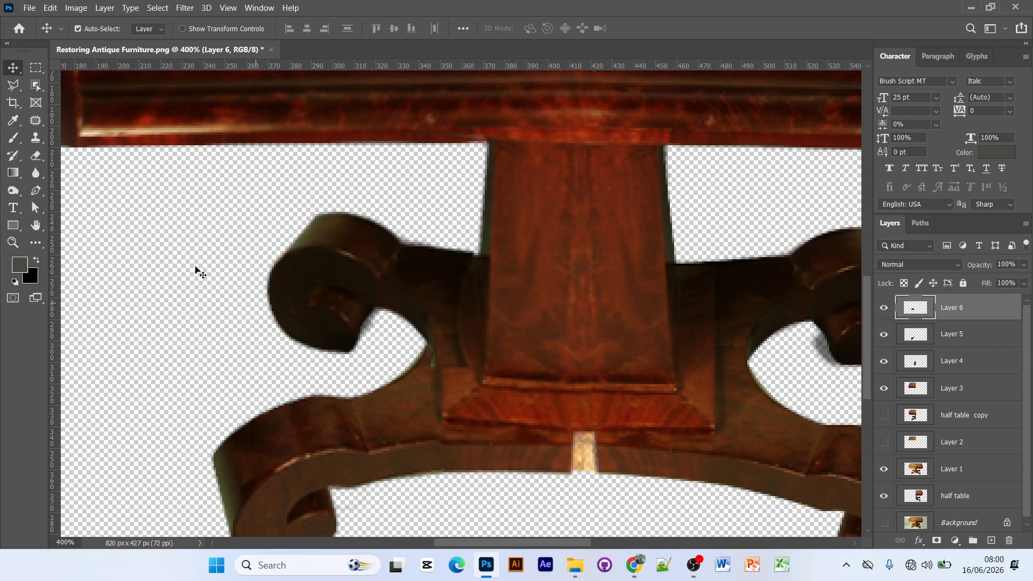
Erase the lower inner edge of the mirrored upper-left foot where it overlaps the plinth, undoing the stray erasure on the foot
left_click(36, 156)
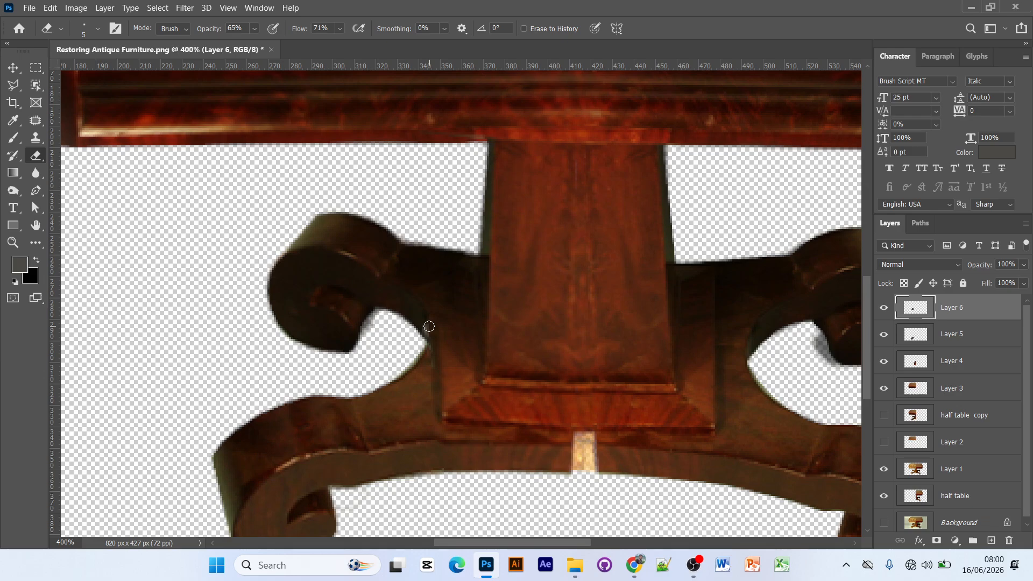
mouse_move(463, 356)
left_mouse_down()
mouse_move(469, 369)
mouse_move(459, 357)
mouse_move(445, 362)
mouse_move(451, 371)
left_mouse_up()
left_click(950, 331)
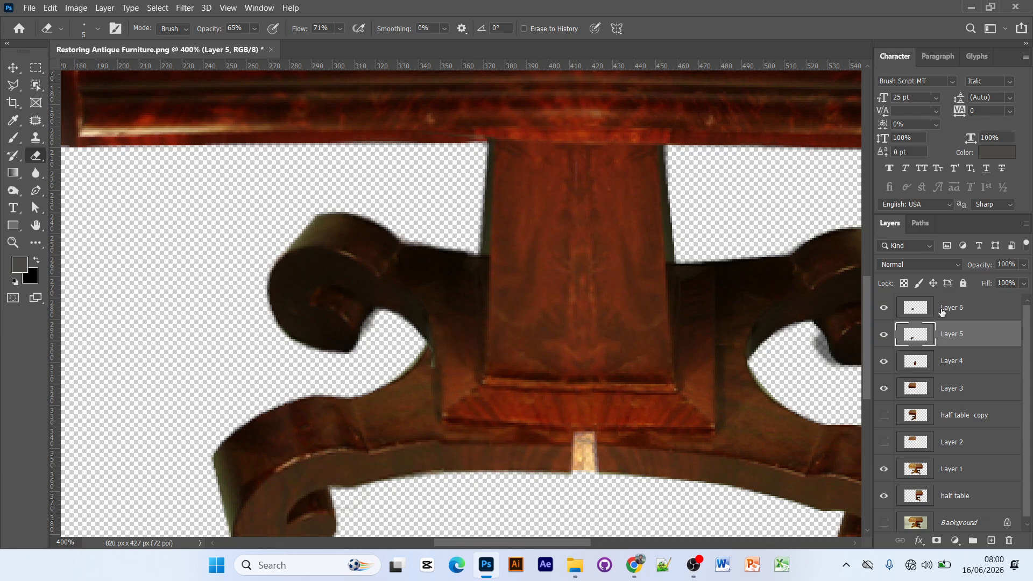
left_click(941, 311)
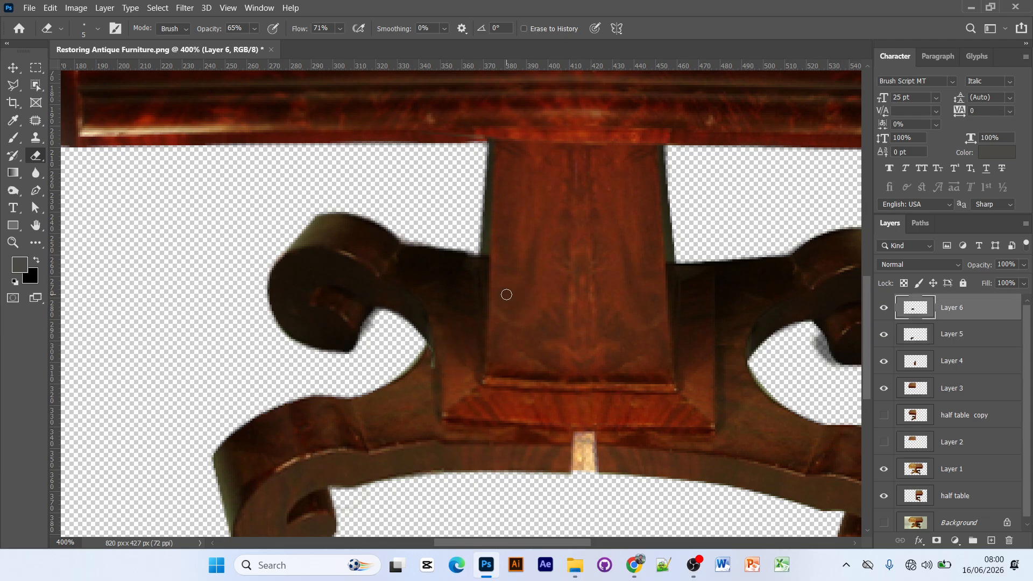
left_click(384, 261)
key("ctrl+z")
scroll(463, 208, "up", 2)
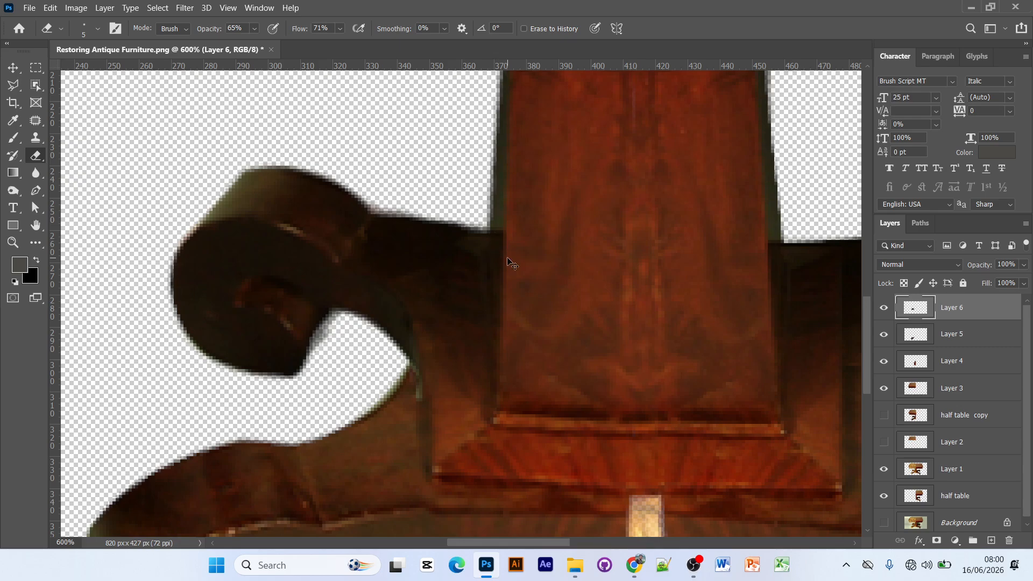
scroll(507, 262, "down", 6)
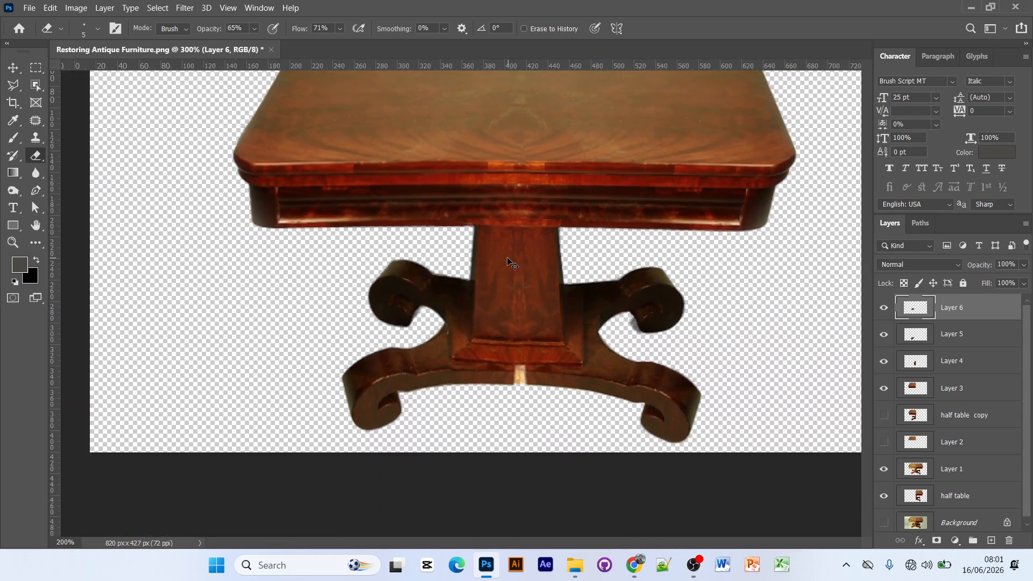
scroll(508, 262, "up", 2)
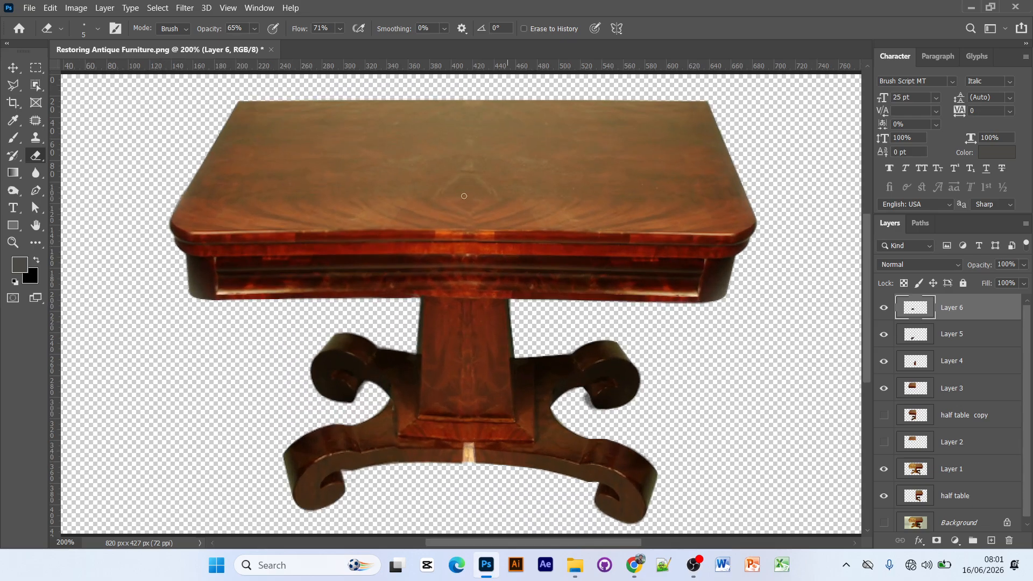
scroll(413, 221, "down", 2)
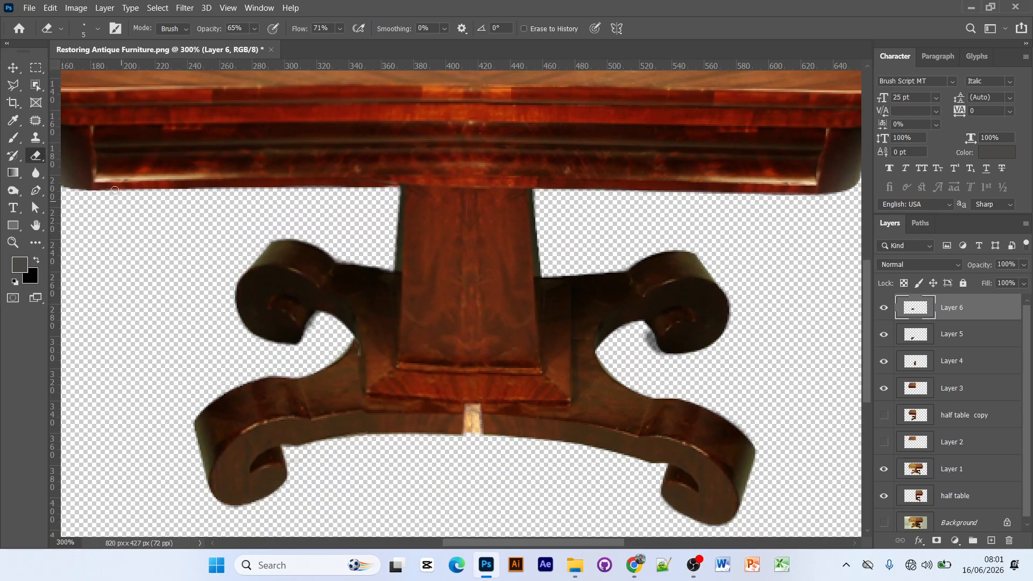
left_click(36, 67)
scroll(540, 398, "down", 1)
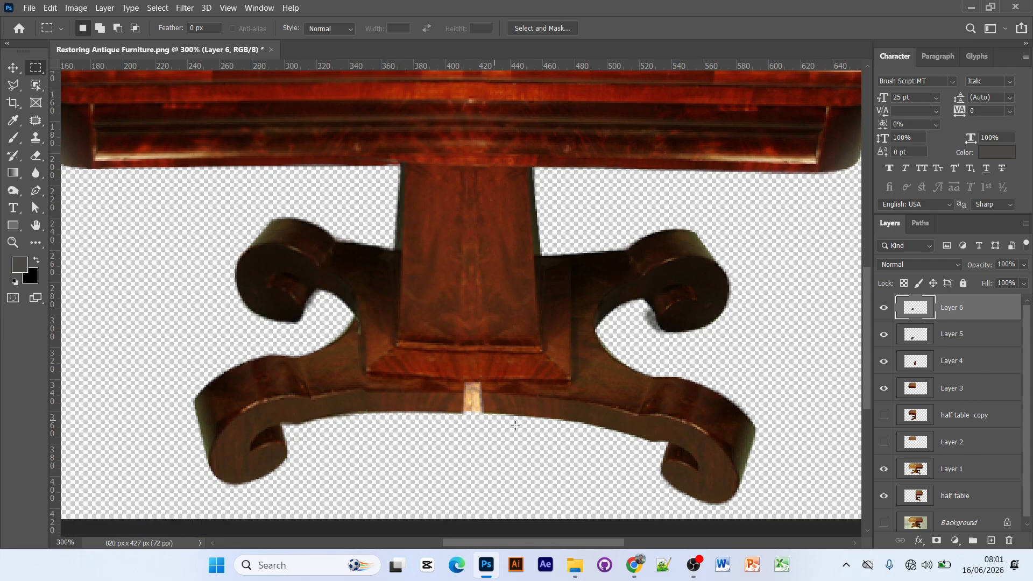
left_click(14, 67)
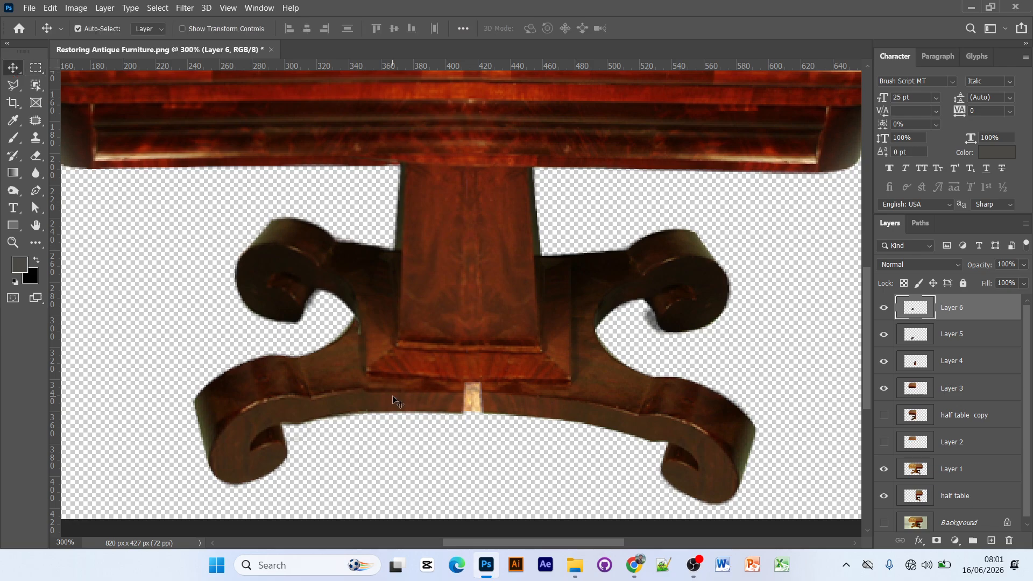
left_click(407, 406)
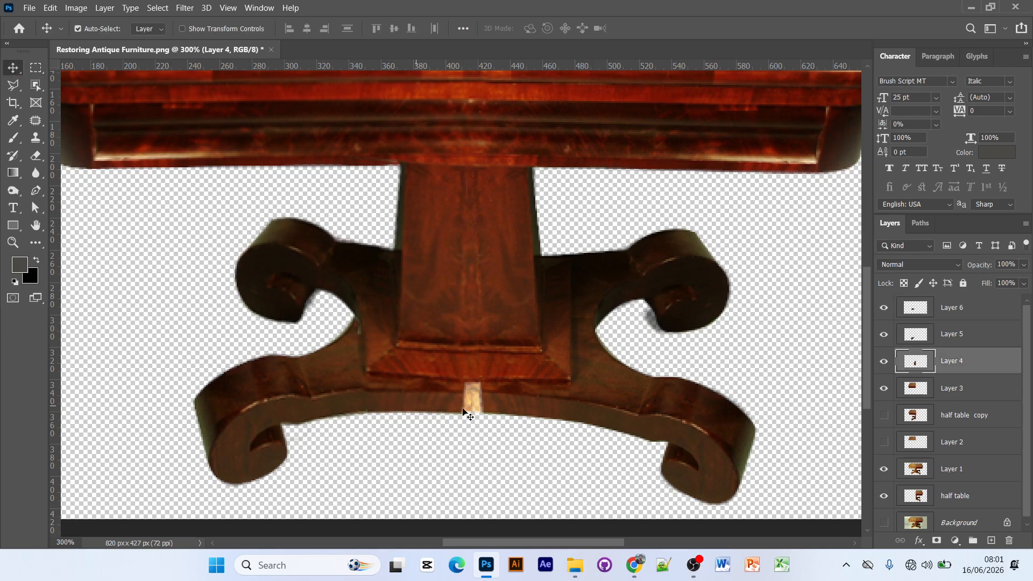
left_click(943, 477)
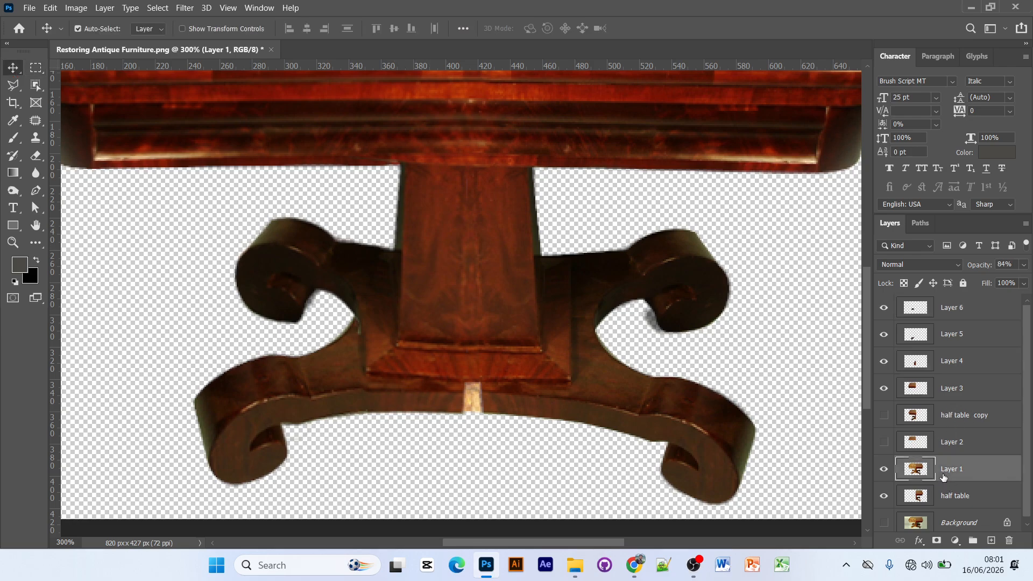
left_click(936, 506)
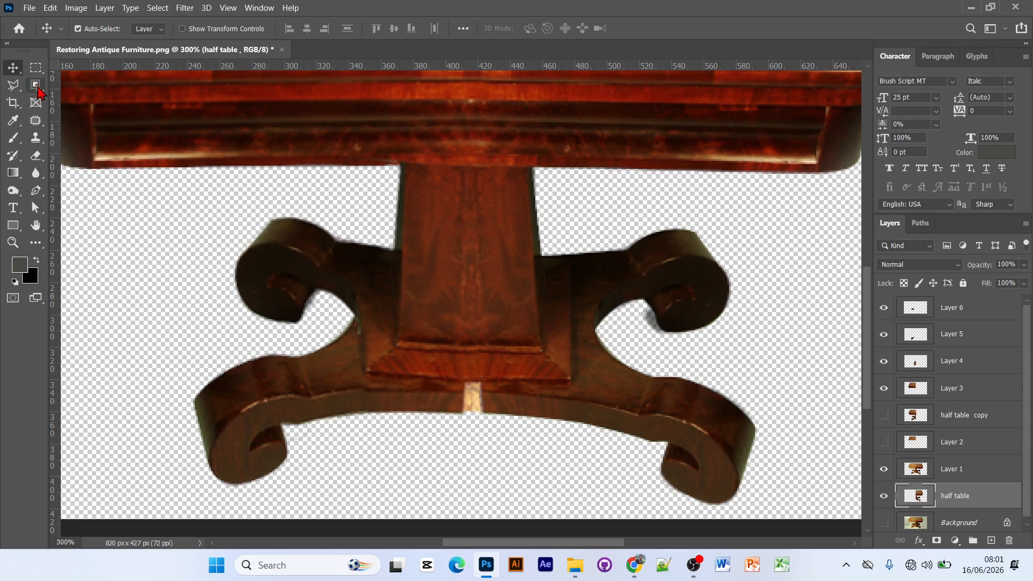
left_click(36, 67)
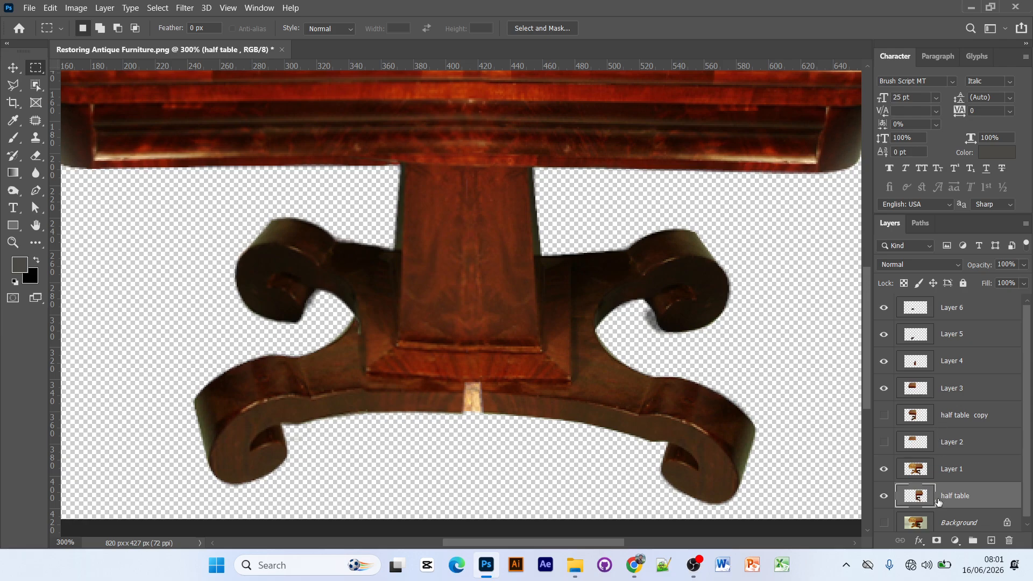
left_click(13, 67)
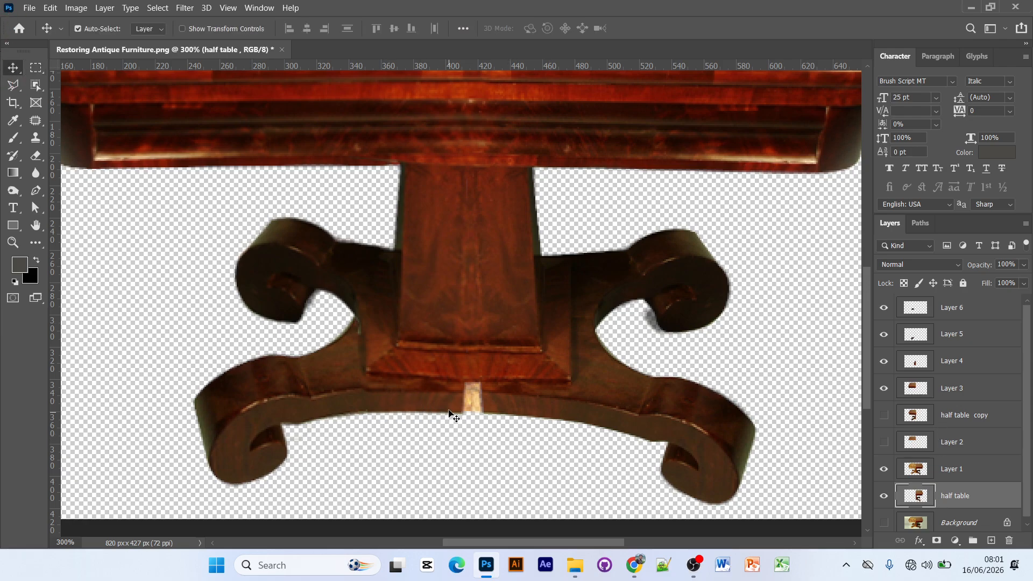
Copy a small rectangular strip of the base's front edge just left of the light gap from Layer 4 to a new layer
left_click(440, 405)
right_click(439, 405)
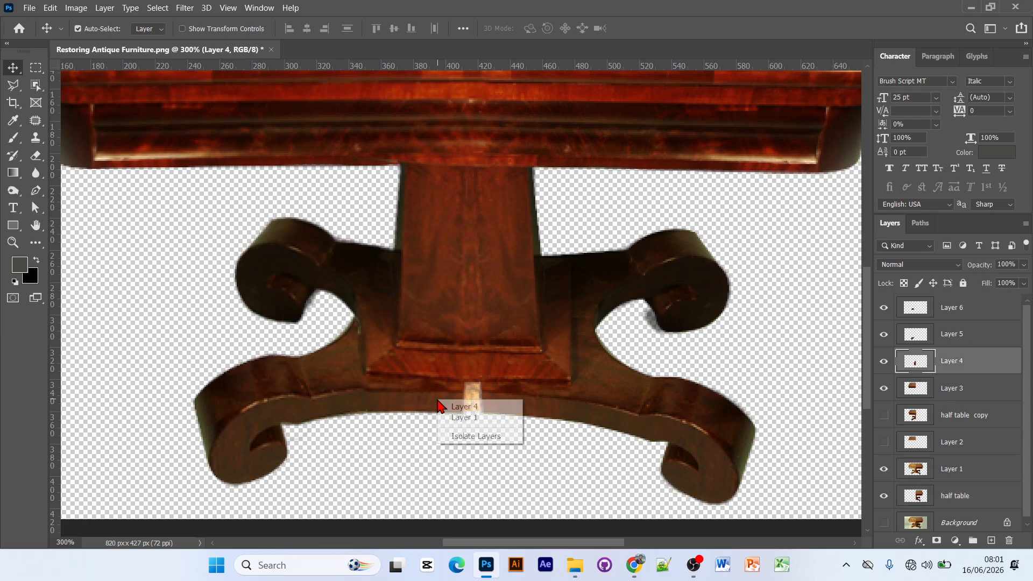
left_click(486, 407)
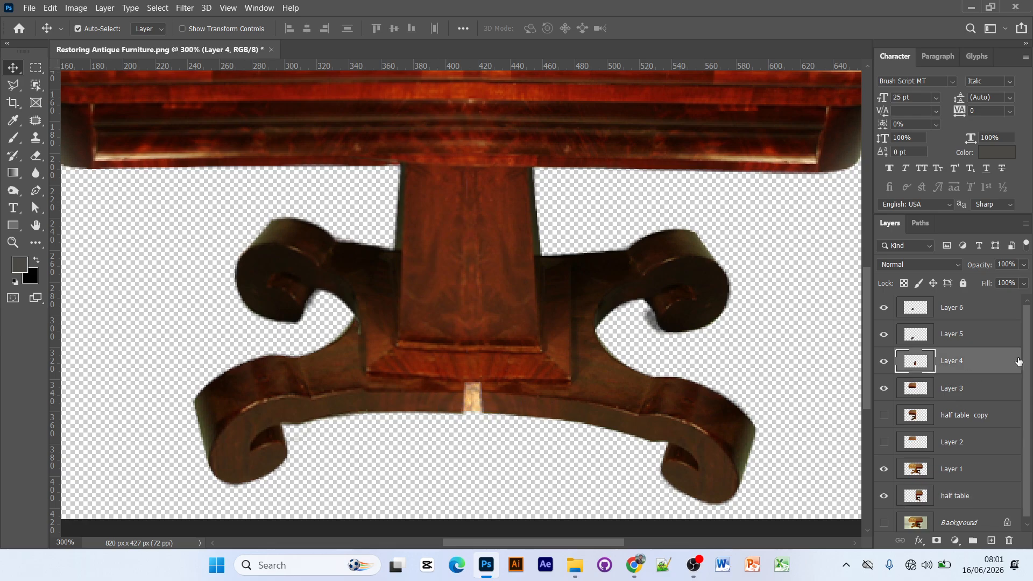
left_click(36, 67)
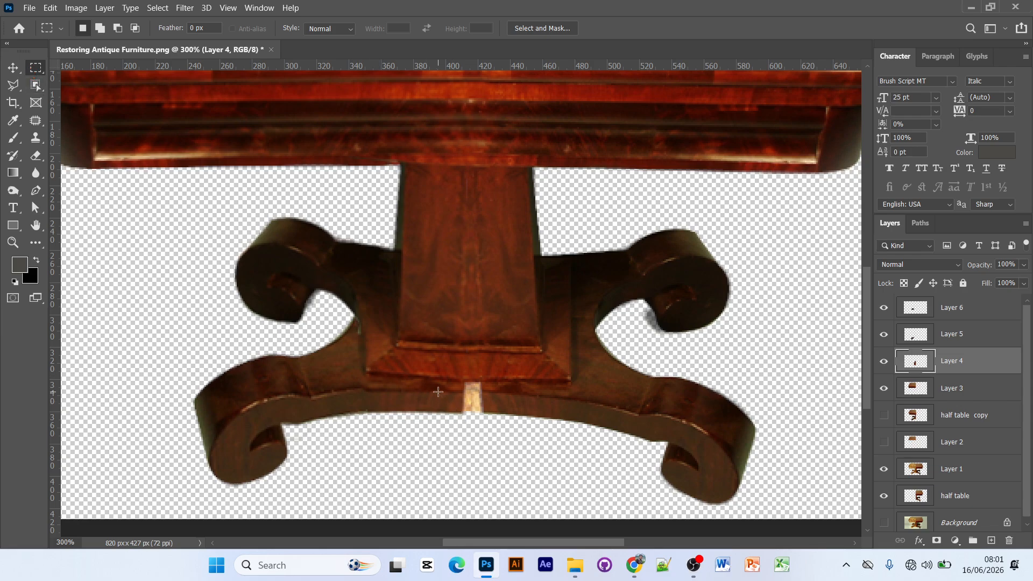
left_click_drag(438, 391, 460, 411)
left_click(462, 404)
left_click_drag(444, 378, 462, 413)
key("ctrl+j")
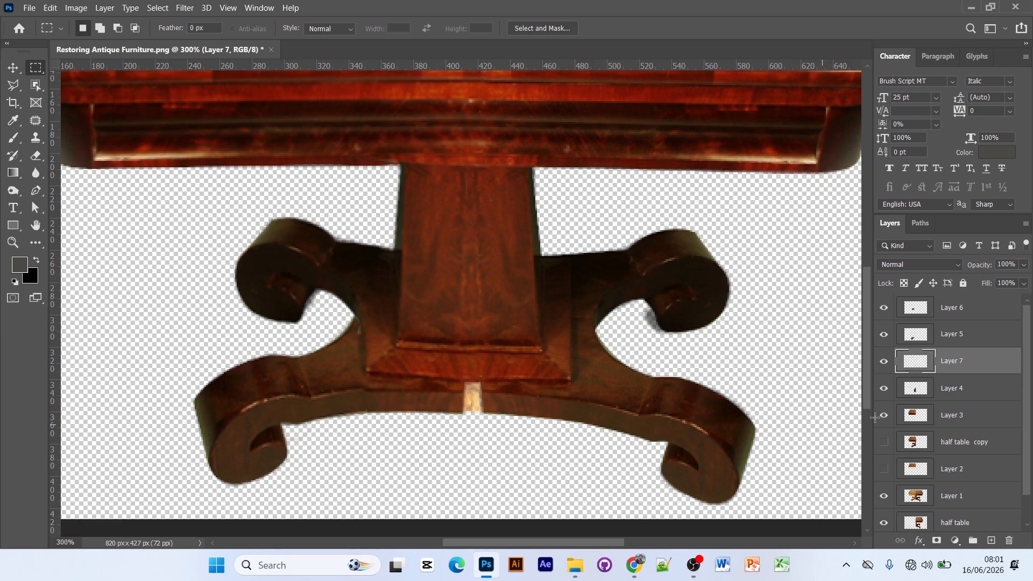
Bring the copied strip's layer to the top of the stack and move the strip over the light gap in the base
left_click_drag(957, 372, 943, 299)
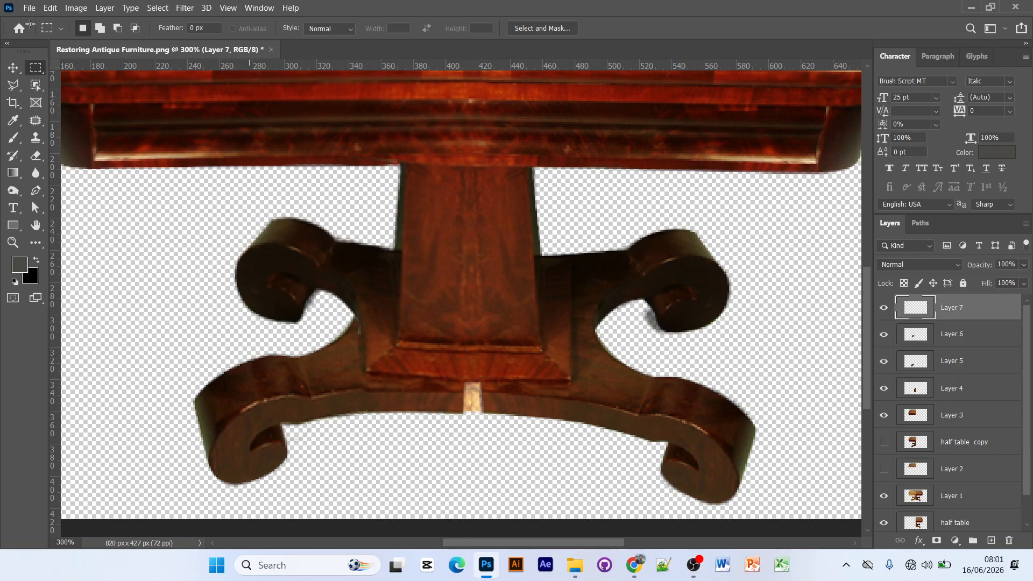
left_click(13, 67)
left_click_drag(448, 402, 467, 405)
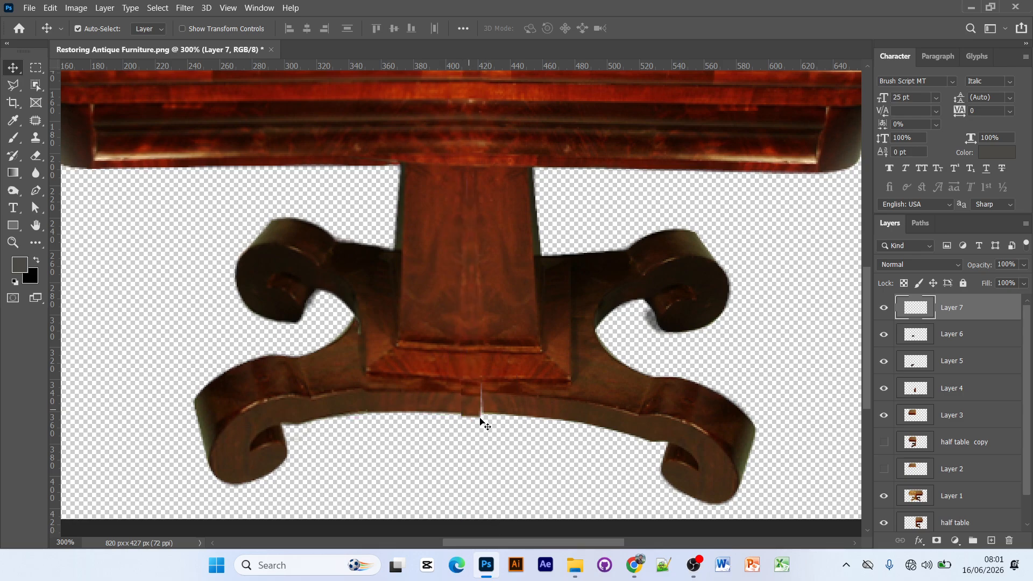
key("ctrl+plus")
key("ctrl+plus")
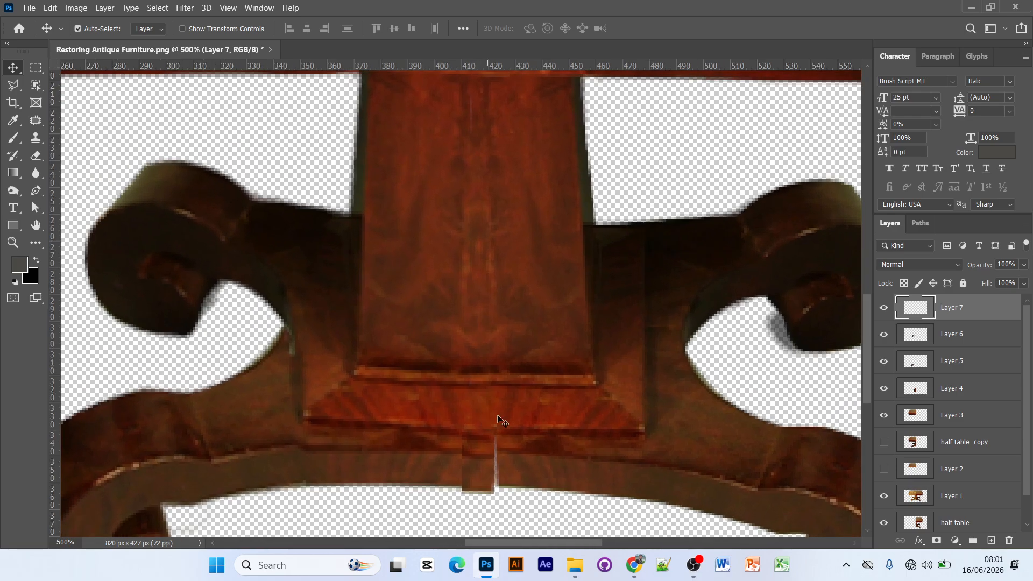
Reposition the copied strip over the base's light gap and scale it proportionally to about 134%, applying the transform
scroll(497, 419, "down", 3)
mouse_move(487, 380)
left_mouse_down()
mouse_move(502, 380)
mouse_move(473, 368)
left_mouse_up()
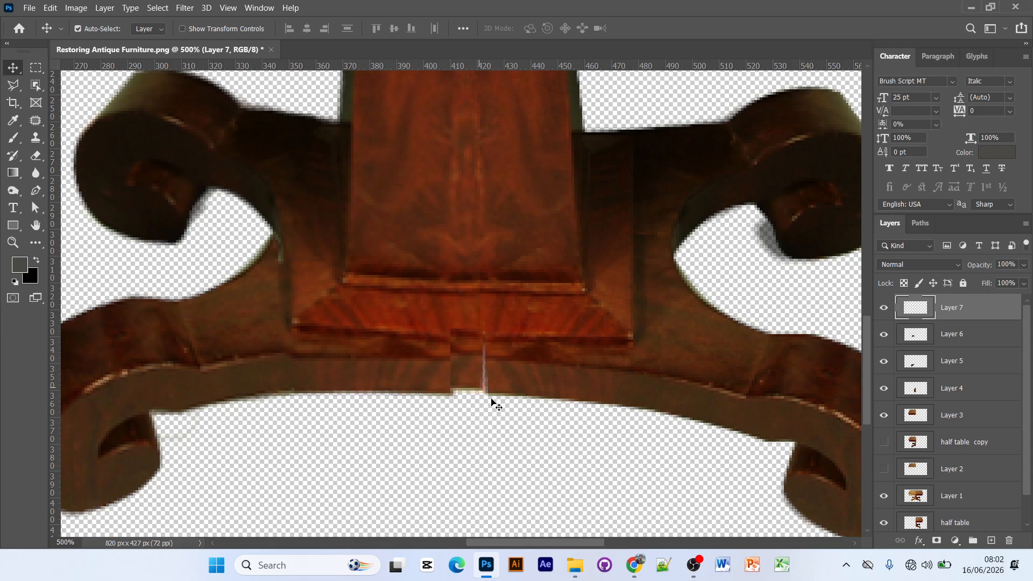
key("ctrl+t")
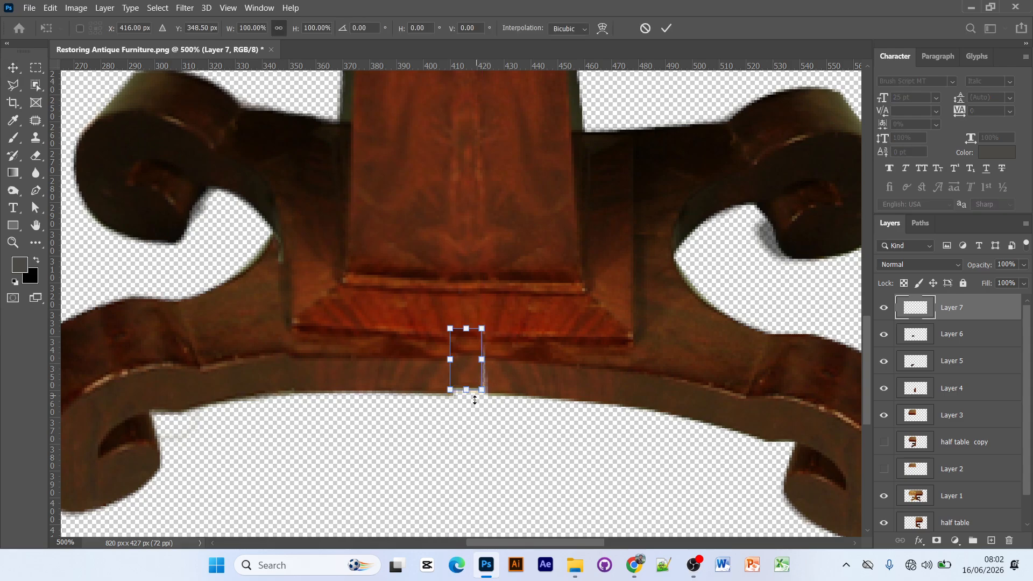
left_click_drag(482, 359, 466, 379)
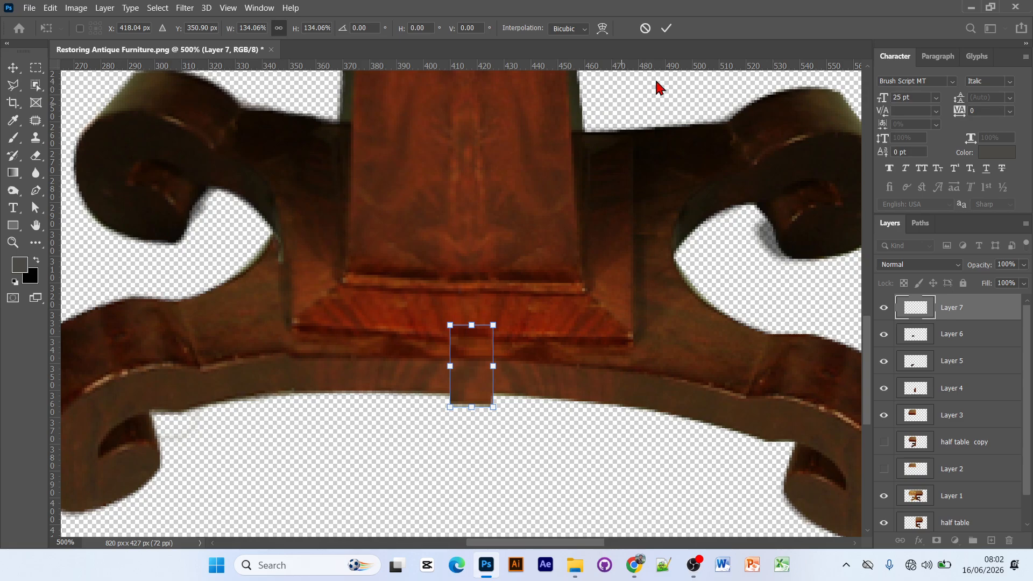
left_click(667, 29)
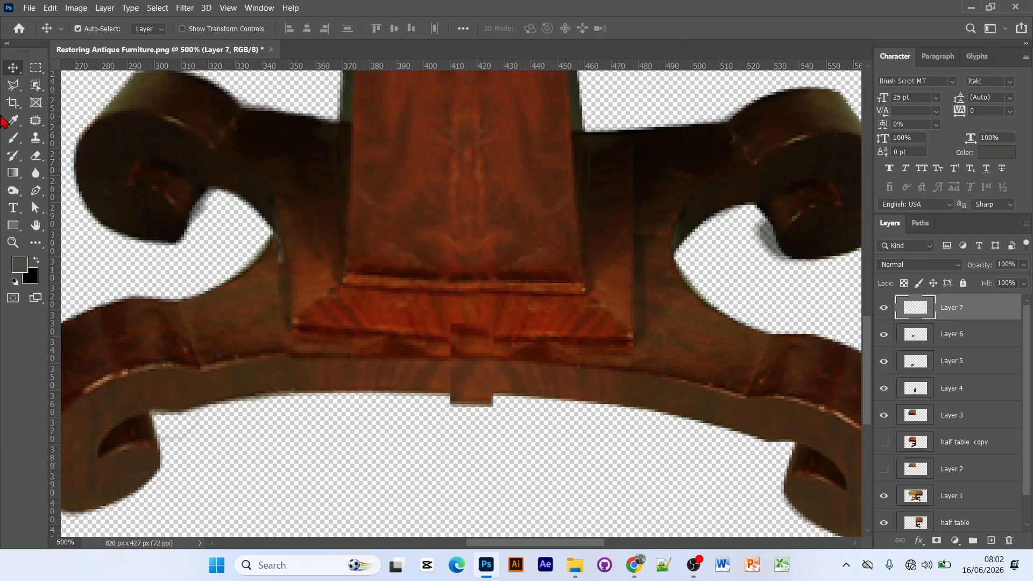
Try to erase the strip's upper part and left edge with the Eraser at 65% opacity
left_click(35, 157)
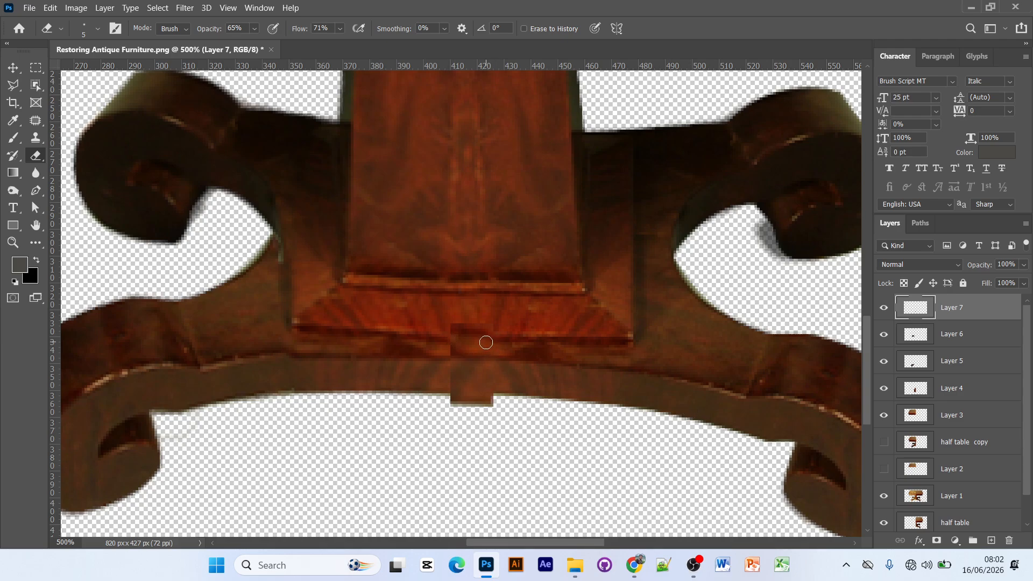
left_click(479, 343)
mouse_move(502, 327)
left_mouse_down()
mouse_move(438, 322)
mouse_move(477, 328)
mouse_move(443, 354)
mouse_move(451, 343)
mouse_move(457, 354)
left_mouse_up()
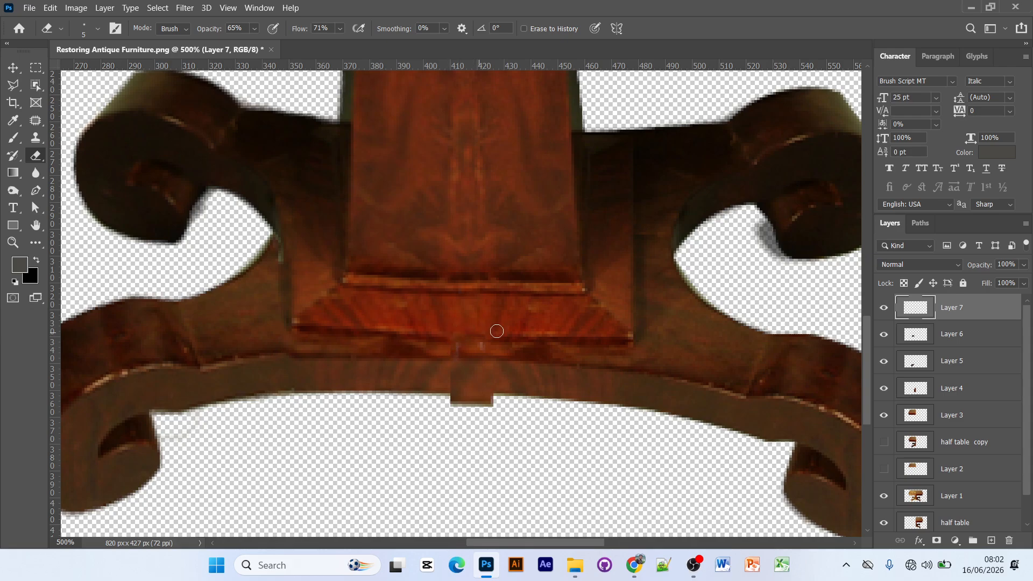
left_click(452, 371)
Set the Eraser opacity to 33% and lightly erase along the strip's left edge
left_click(255, 28)
left_click_drag(264, 44, 245, 44)
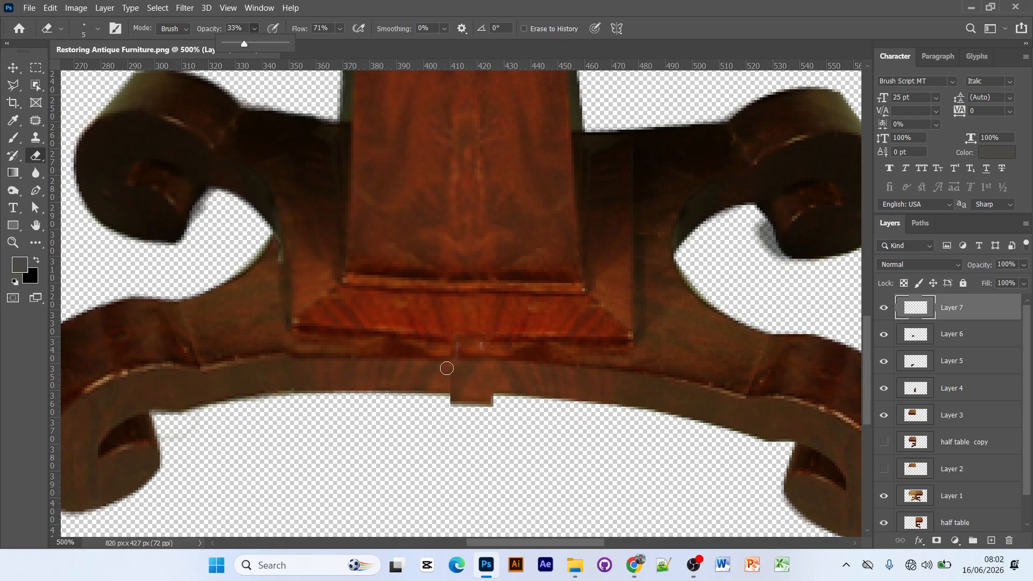
left_click(451, 374)
left_click_drag(452, 376, 454, 380)
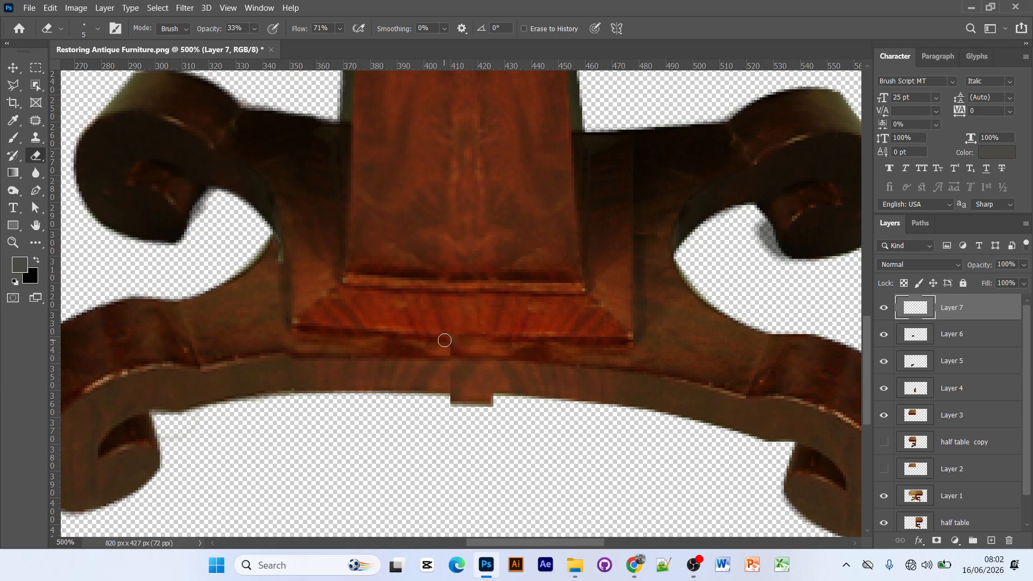
left_click_drag(445, 347, 452, 371)
Scale the strip proportionally to 125%, nudge it slightly left over the gap, and apply the transform
key("ctrl+t")
left_click_drag(493, 364, 502, 364)
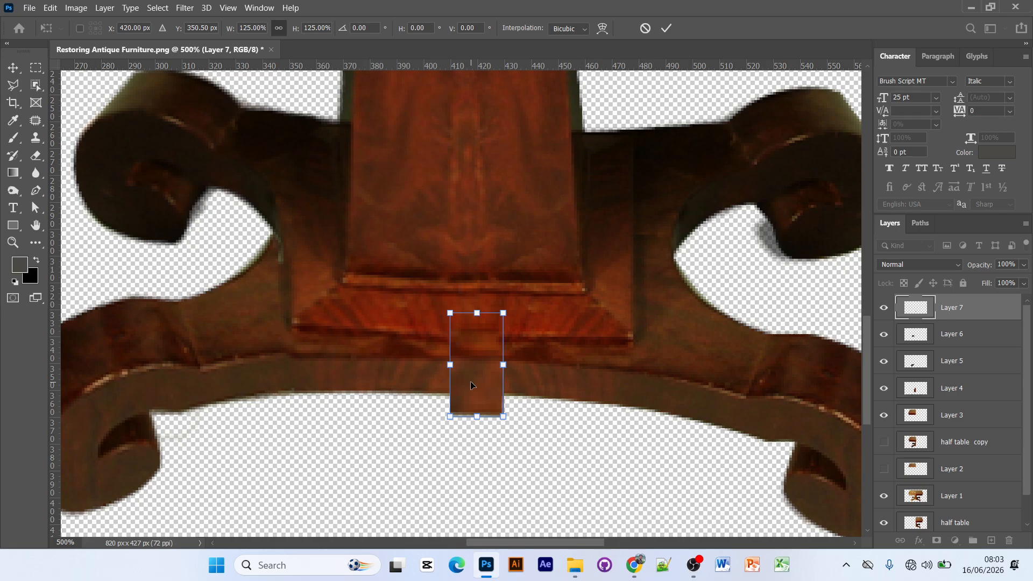
key("Left")
key("Left")
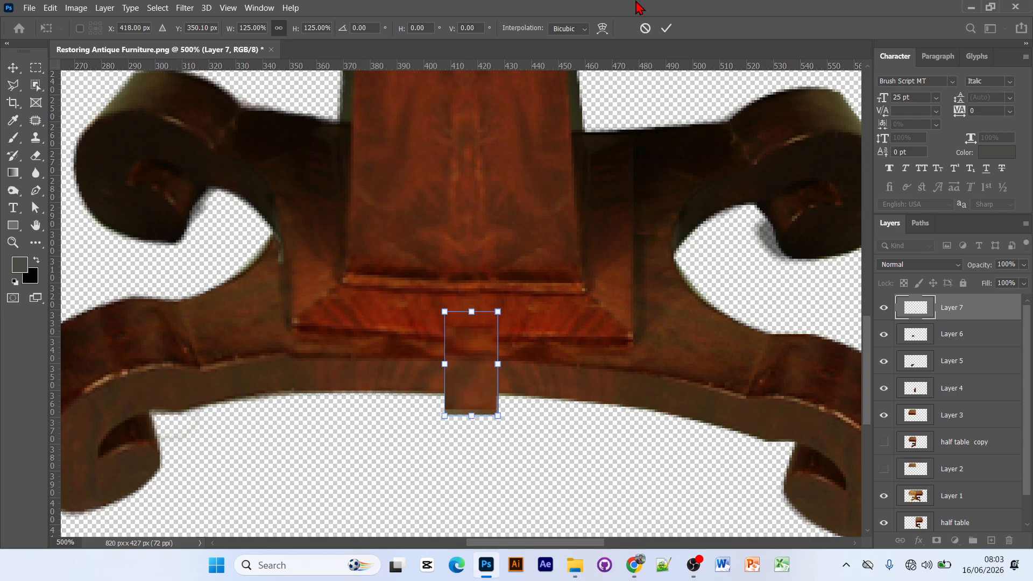
left_click(672, 30)
Softly erase the enlarged strip's edges with the Eraser at 33% opacity so it blends into the base
key("e")
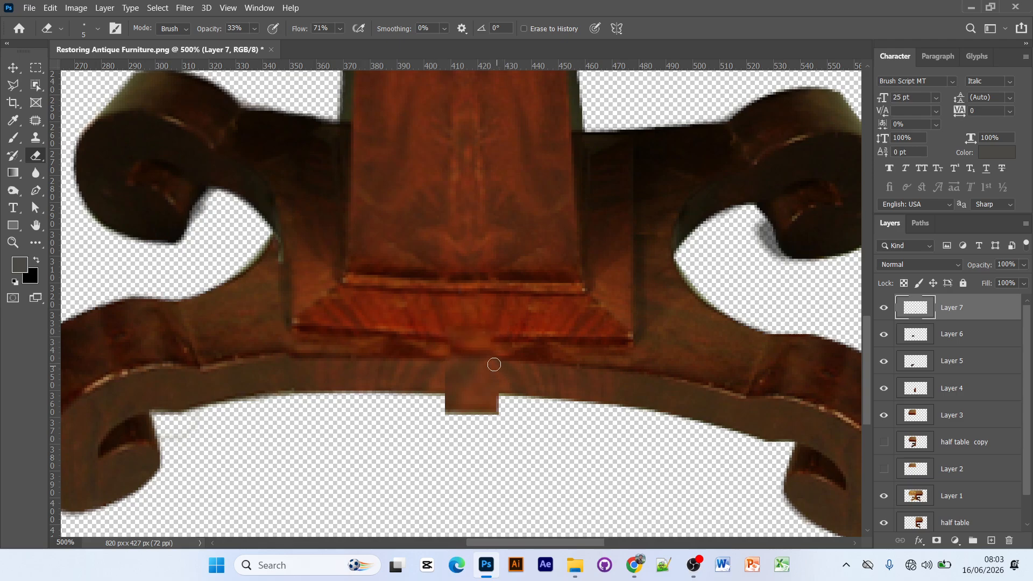
left_click(497, 392)
left_click(452, 376)
Outline the strip's end protruding below the base's lower edge with the Polygonal Lasso, delete it, and clear the selection
left_click(35, 70)
left_click(35, 84)
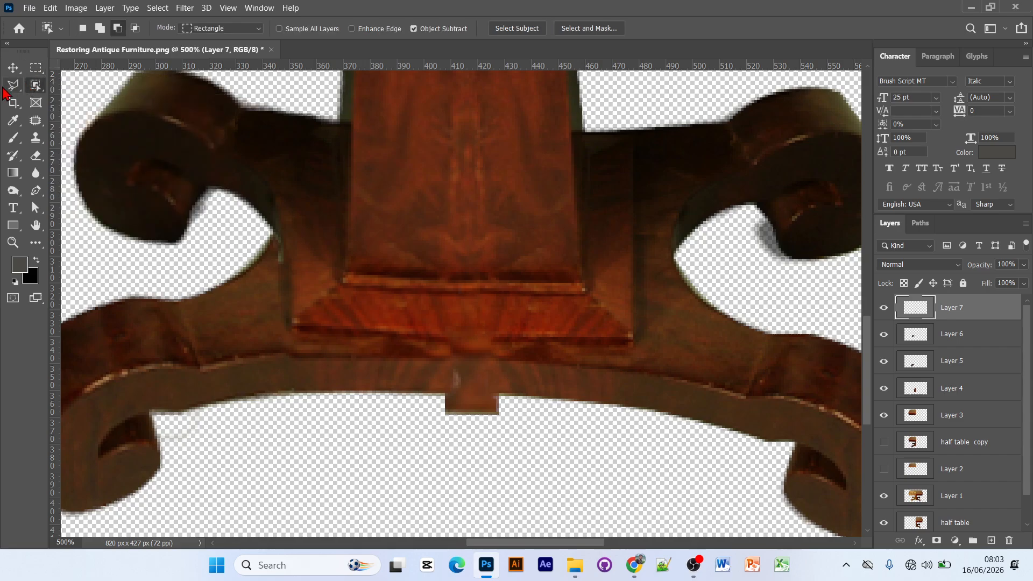
left_click(5, 87)
left_click(89, 98)
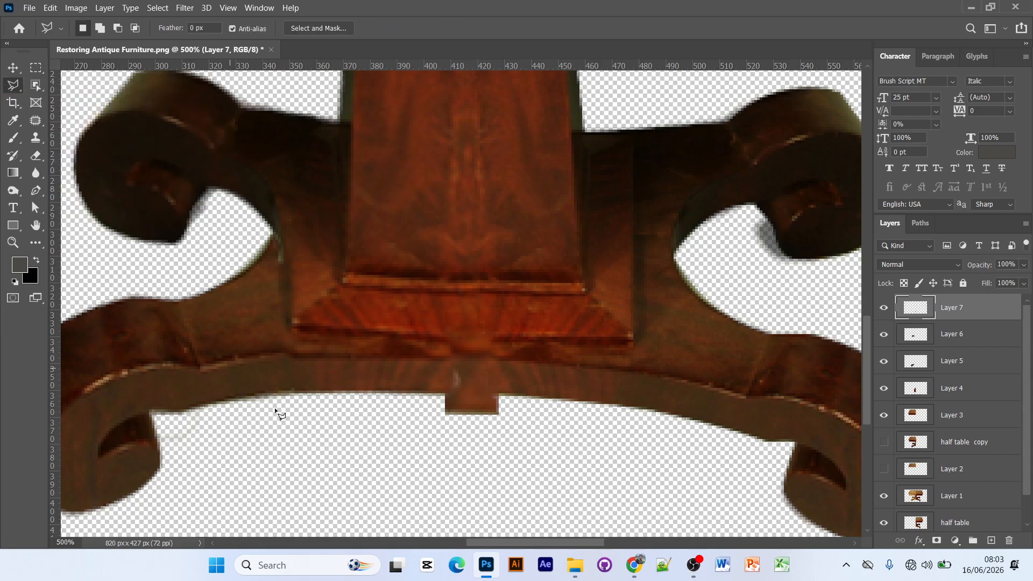
left_click(433, 394)
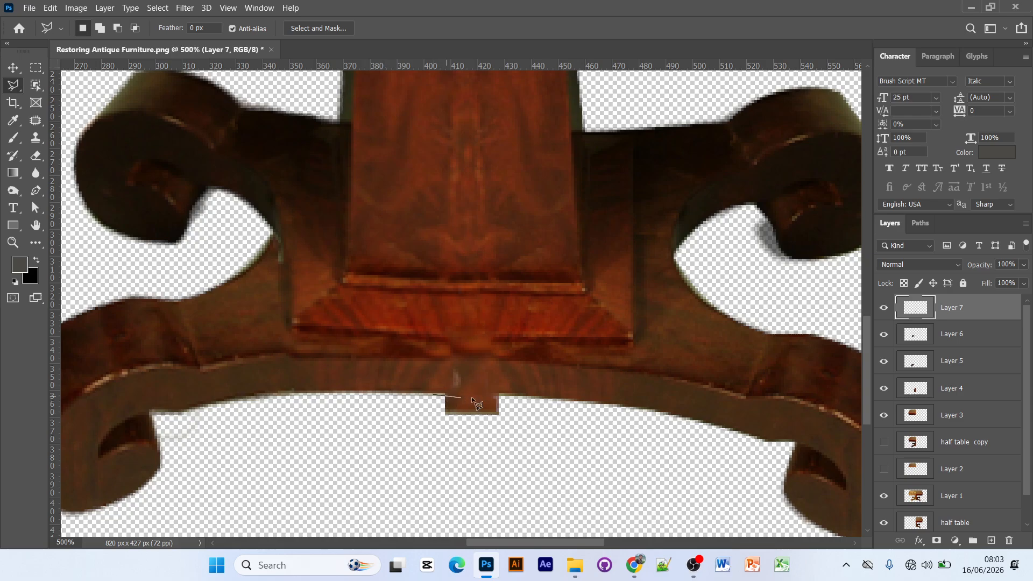
left_click(501, 396)
left_click(503, 423)
left_click(450, 423)
left_click(433, 395)
key("Delete")
key("ctrl+d")
scroll(514, 453, "down", 8)
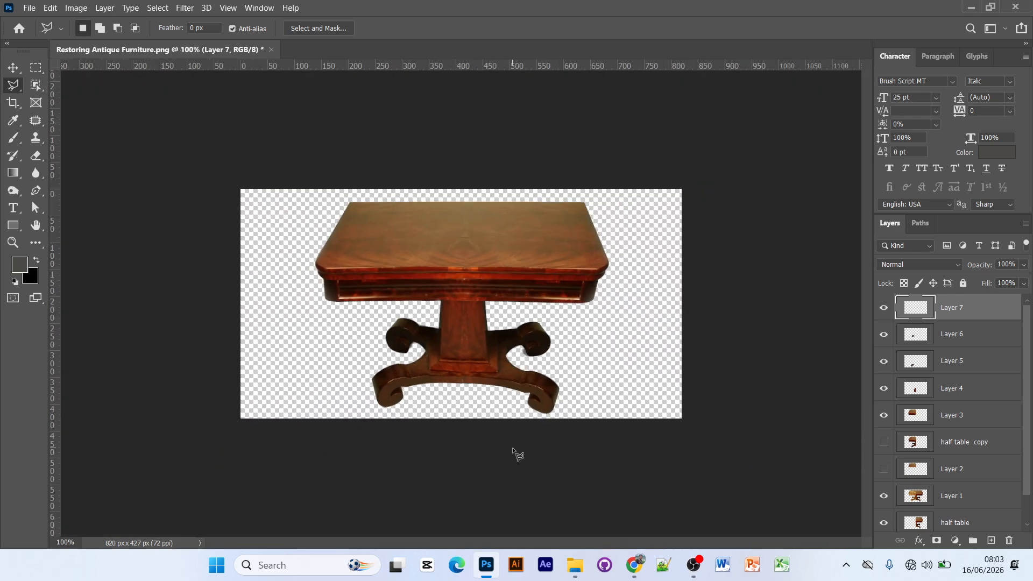
Move the half table layer directly above the hidden half table copy layer, beneath Layer 3
left_click(13, 68)
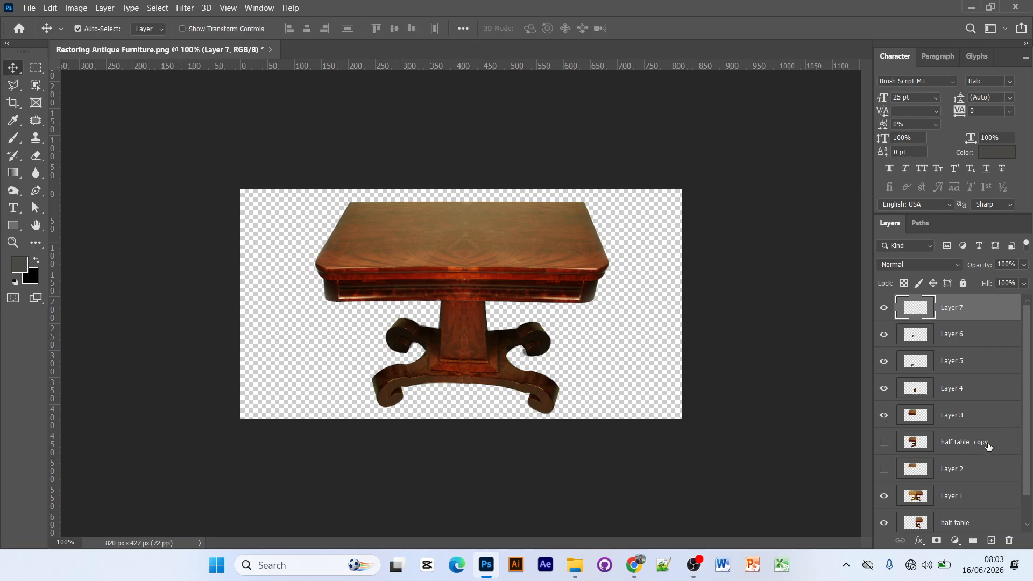
left_click(955, 452)
left_click(884, 443)
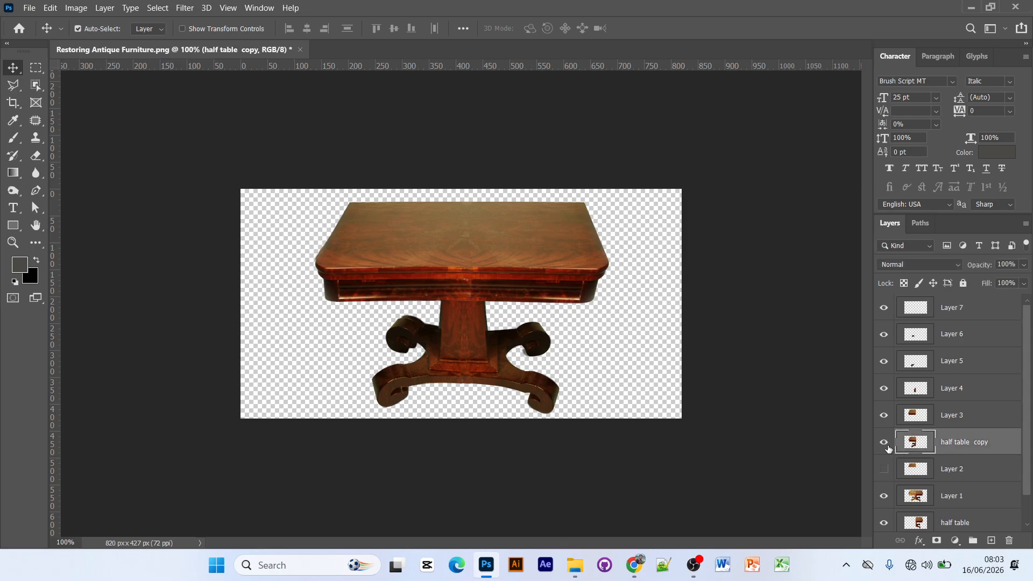
left_click(884, 442)
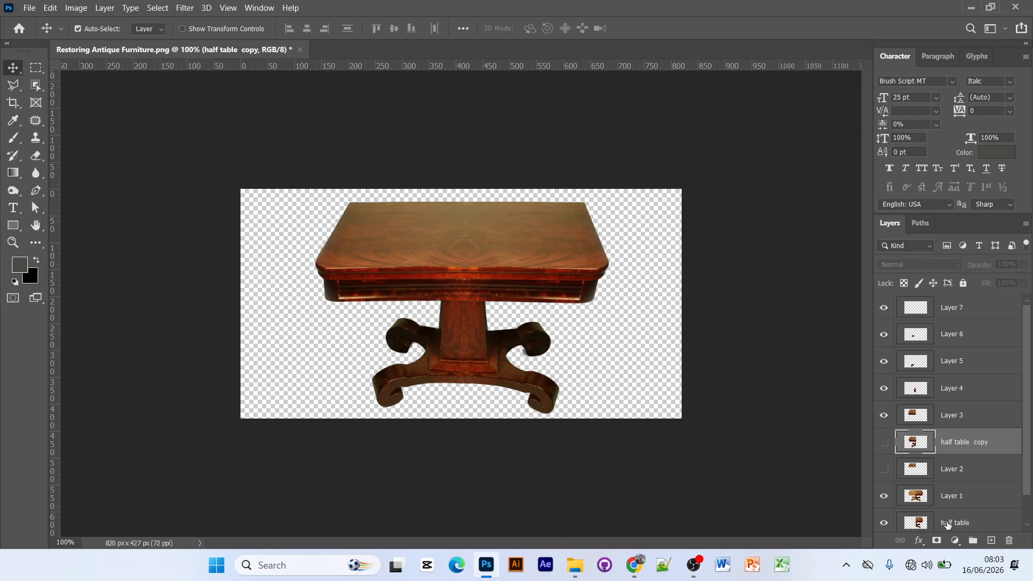
left_click_drag(954, 530, 956, 439)
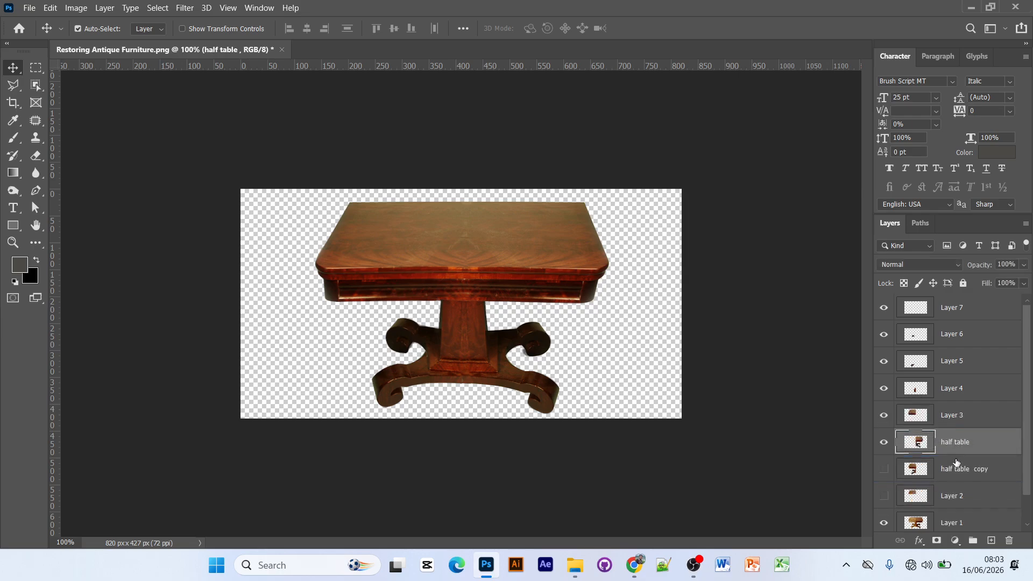
Group Layer 7 through the half table layer and toggle the group's visibility to check its contents
left_click(962, 503)
left_click(963, 311)
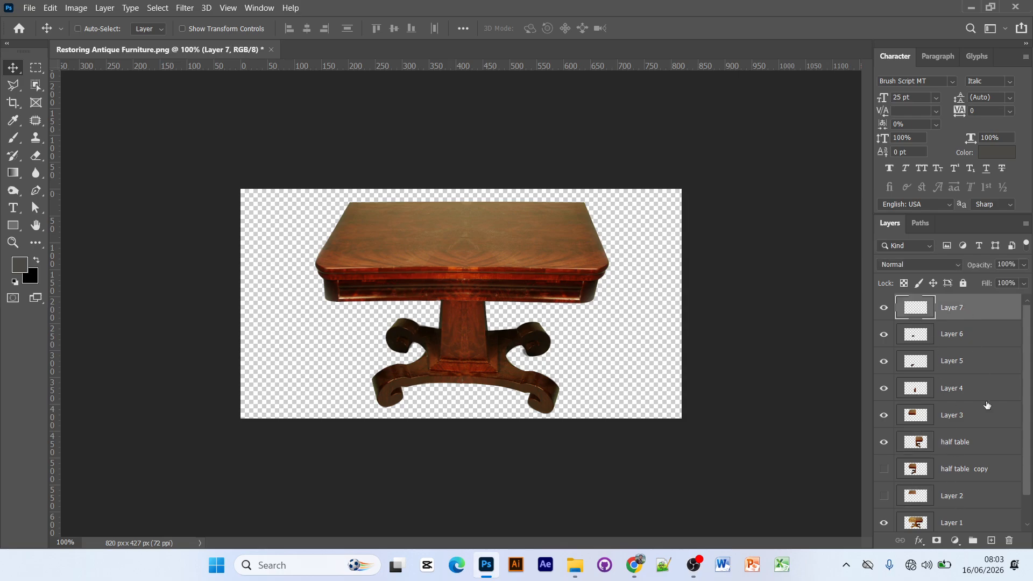
left_click(980, 448, "ctrl")
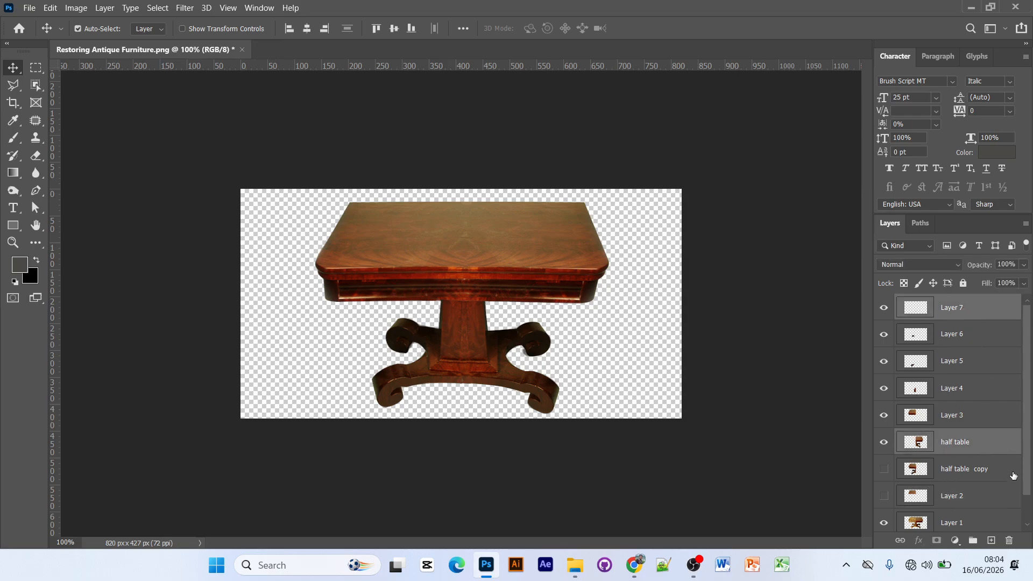
left_click(961, 315)
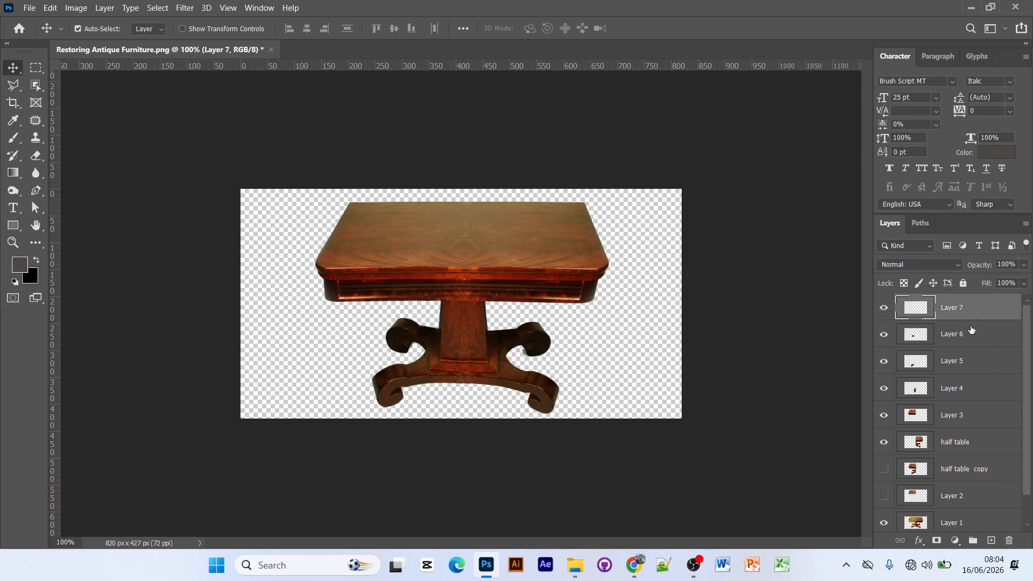
left_click(984, 448, "shift")
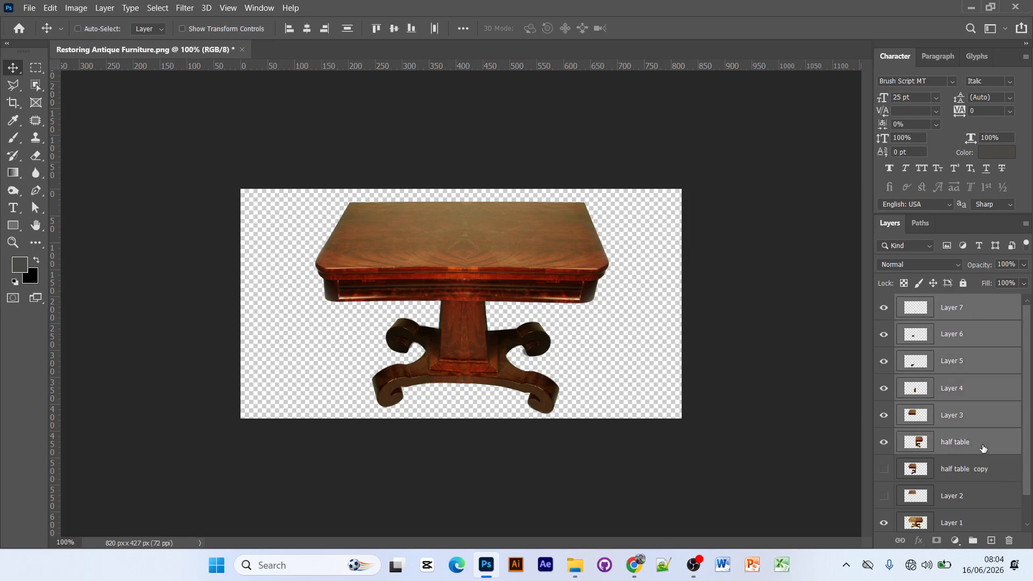
key("ctrl+g")
left_click(884, 303)
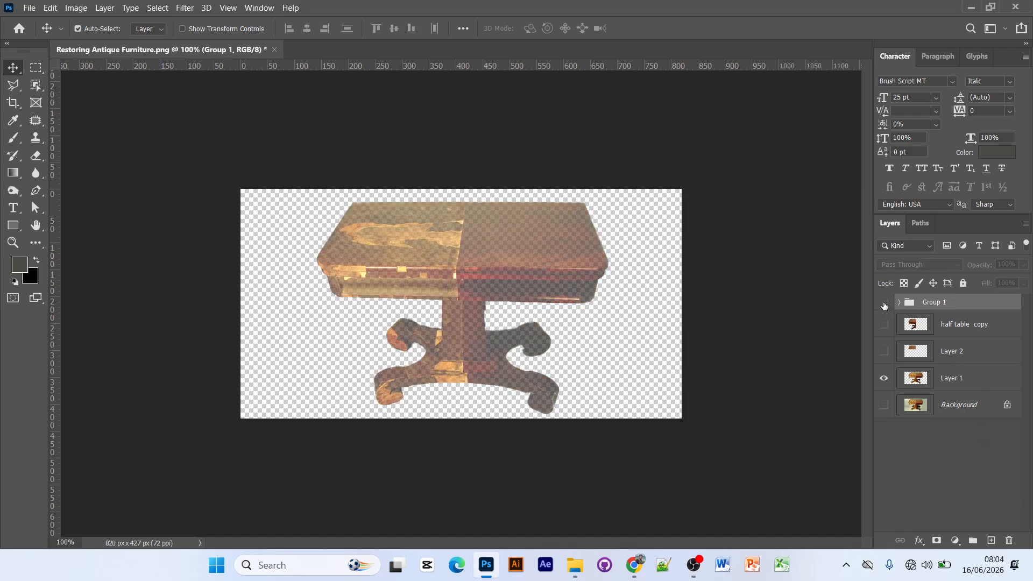
Move the hidden half table copy and Layer 2 layers beneath Layer 1
left_click(968, 328)
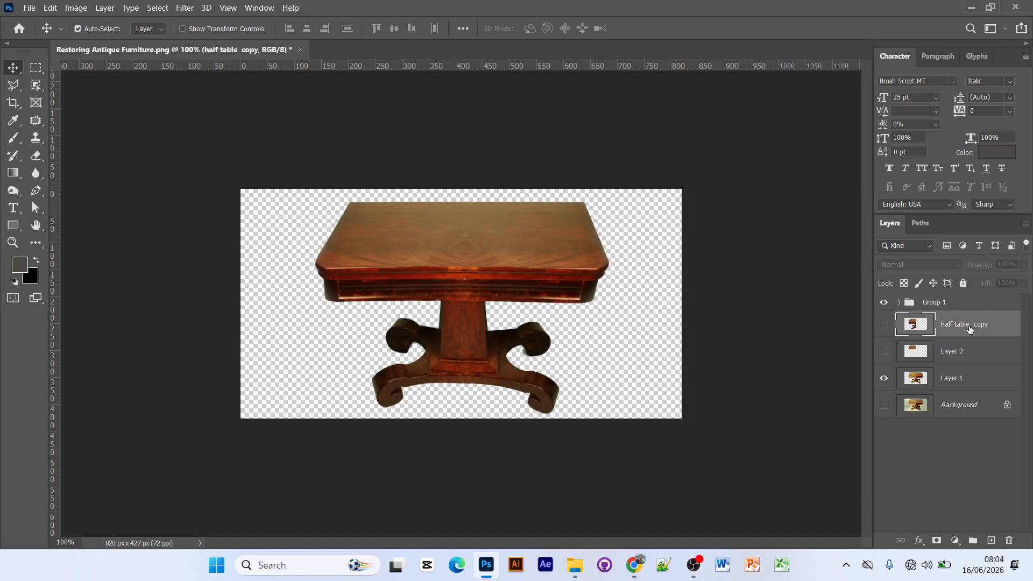
left_click_drag(951, 326, 953, 387)
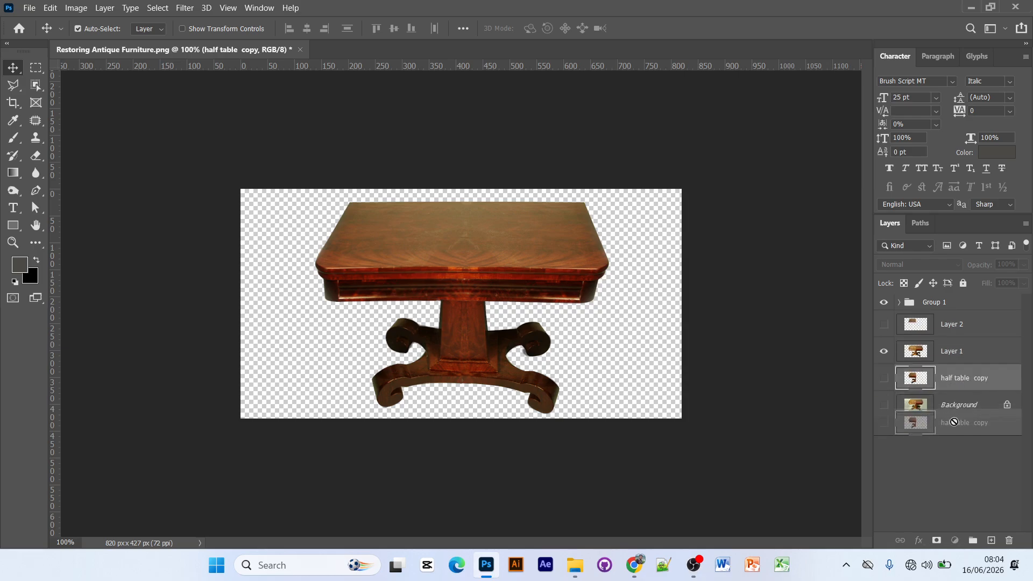
left_click_drag(946, 330, 947, 390)
Set Layer 1's opacity to 100% and keep that layer selected
left_click(954, 330)
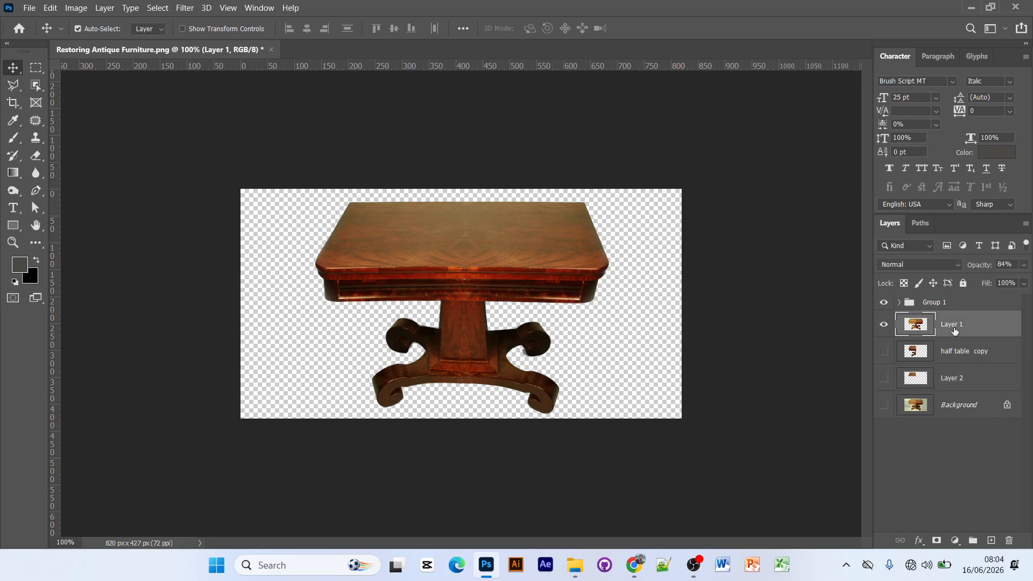
left_click(1023, 264)
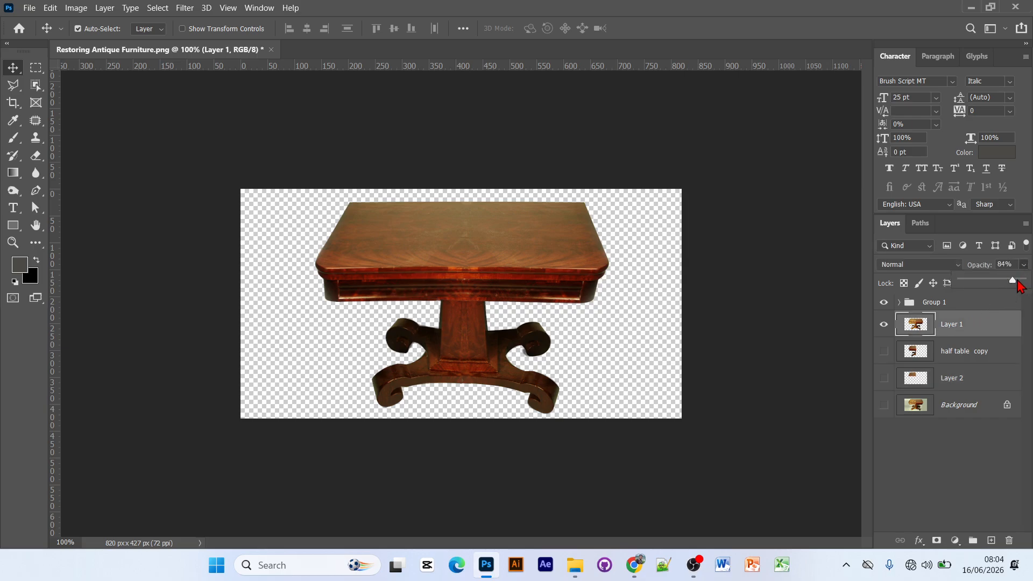
left_click_drag(1013, 281, 1025, 280)
left_click(991, 349)
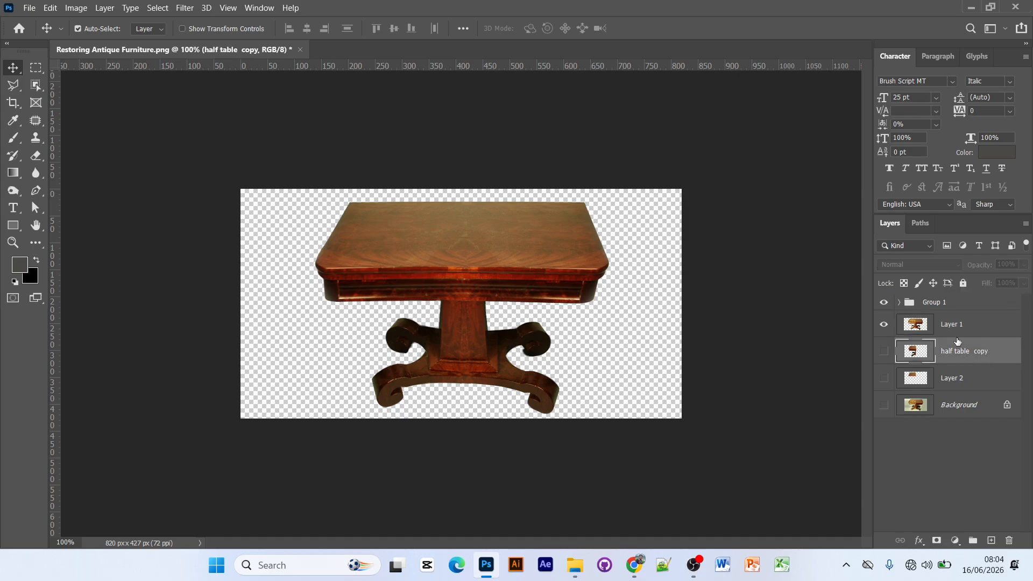
left_click(921, 321)
Toggle the visibility of Group 1 and Layer 1 to compare the restored table with the damaged original
left_click(884, 303)
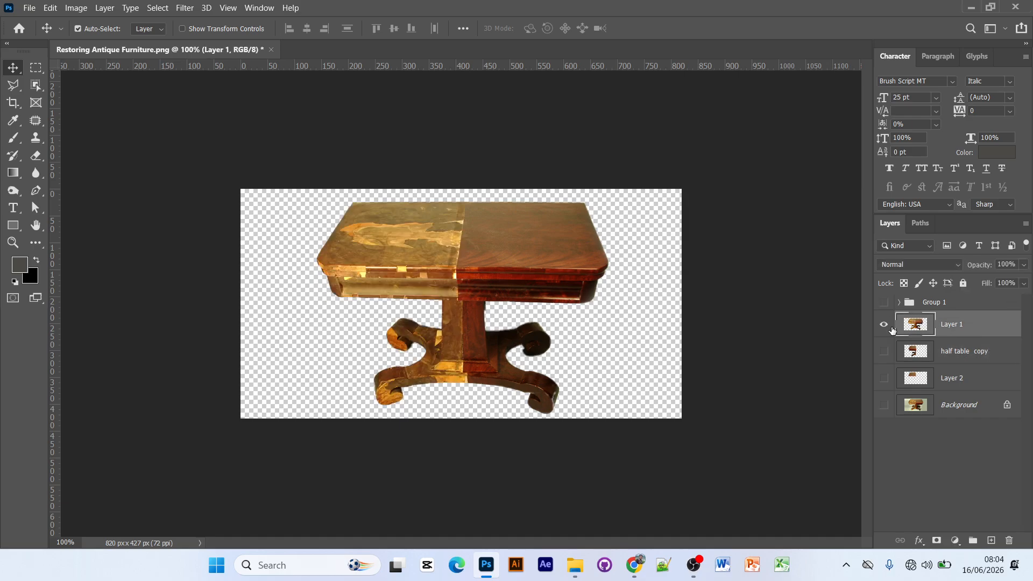
left_click(884, 325)
left_click(888, 309)
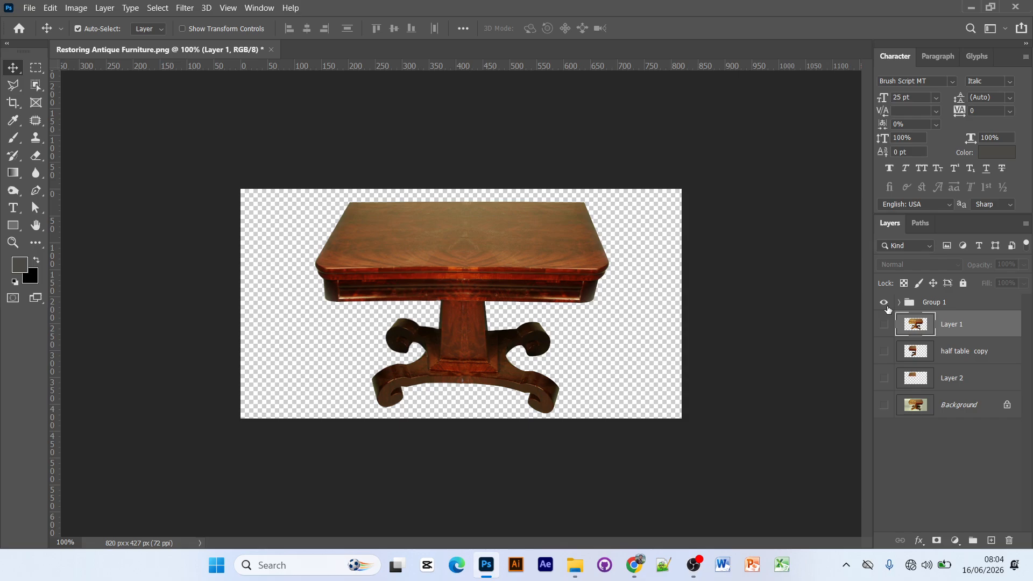
left_click(884, 327)
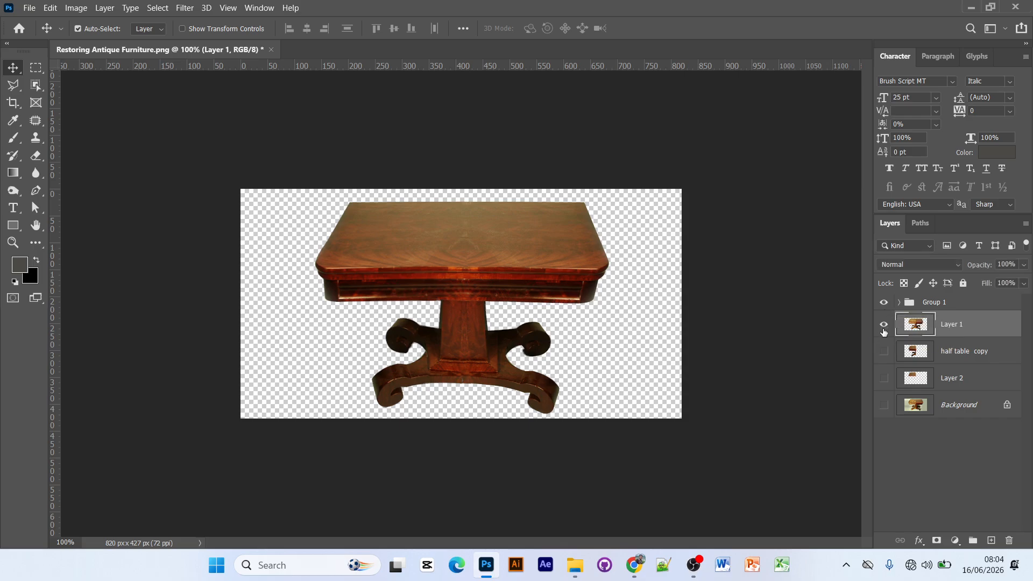
left_click(884, 308)
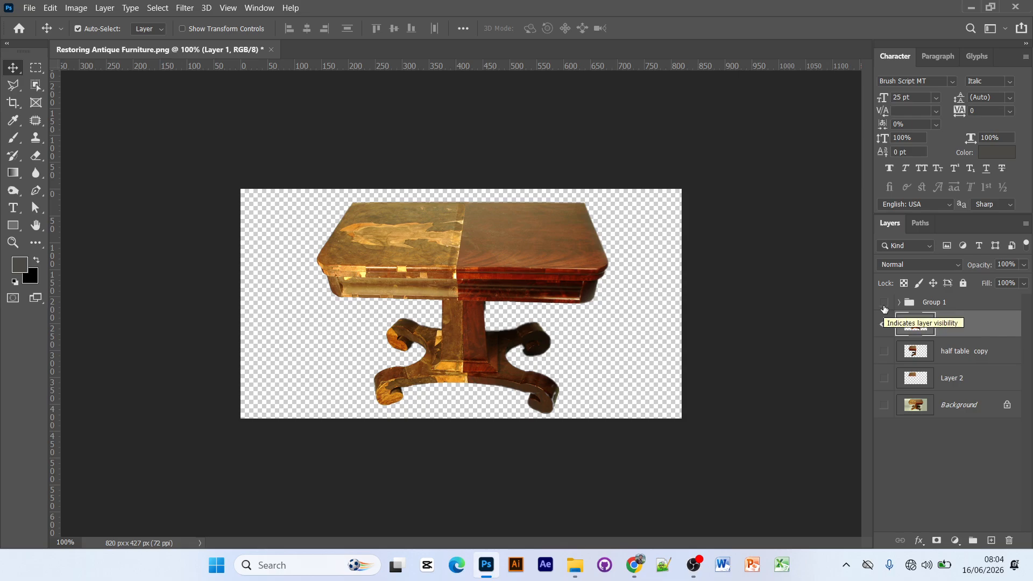
left_click(883, 304)
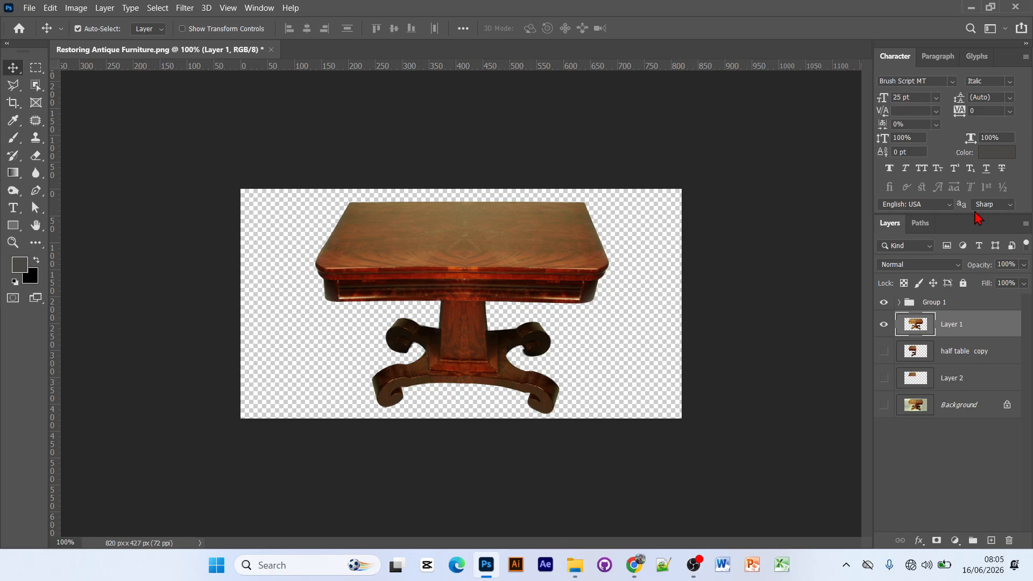
left_click(886, 304)
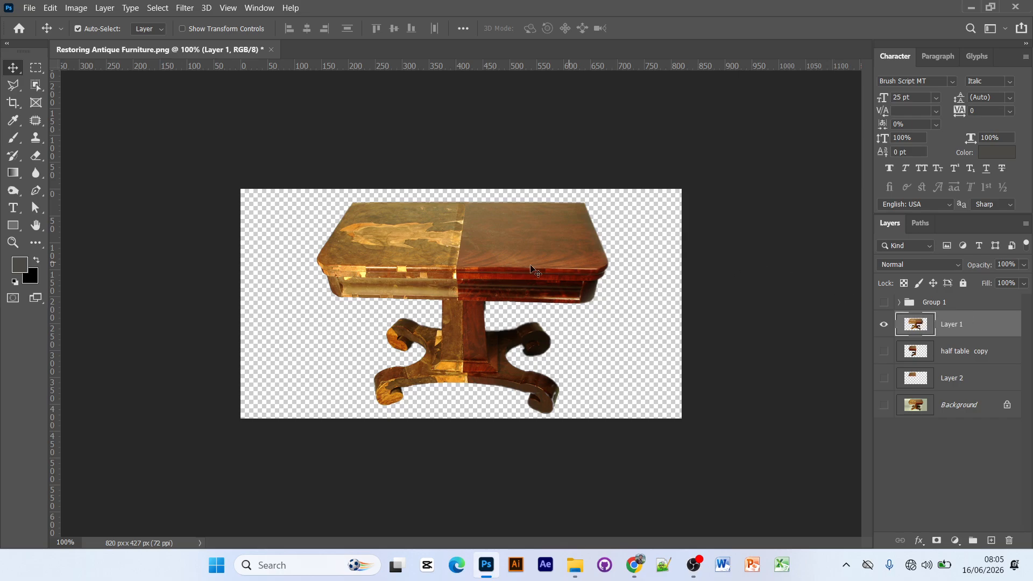
Patch a damaged area on the left half of Layer 1's tabletop with intact wood from the right half using the Patch tool, and deselect
left_click(35, 84)
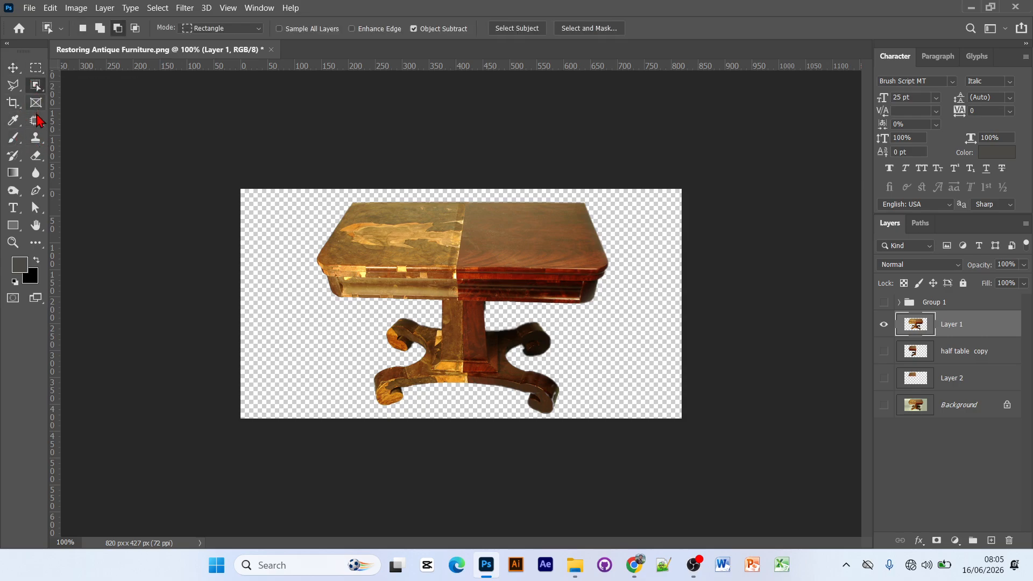
left_click_drag(36, 120, 69, 132)
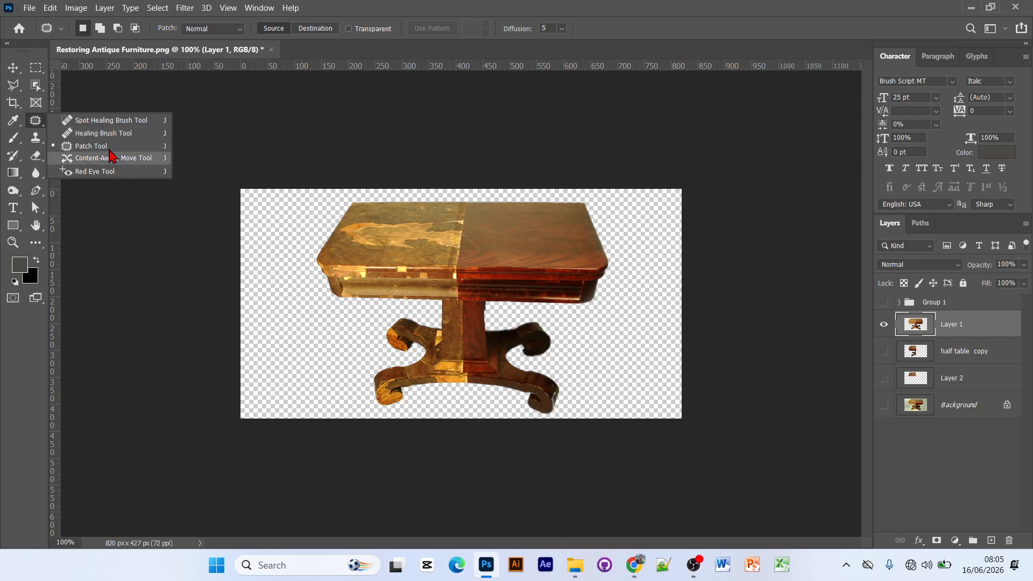
left_click(91, 146)
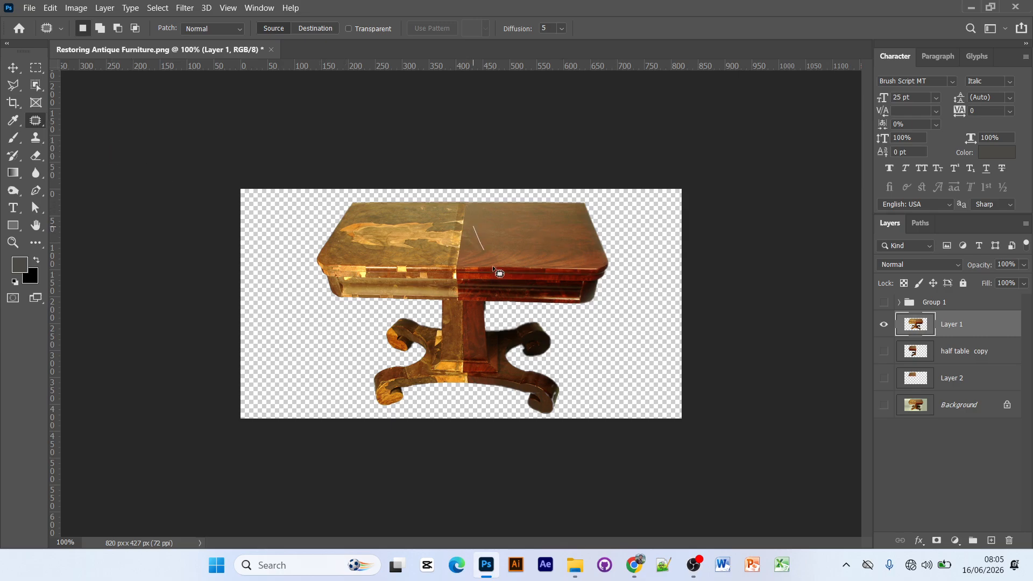
mouse_move(492, 266)
left_mouse_down()
mouse_move(479, 221)
mouse_move(495, 267)
mouse_move(409, 236)
left_mouse_up()
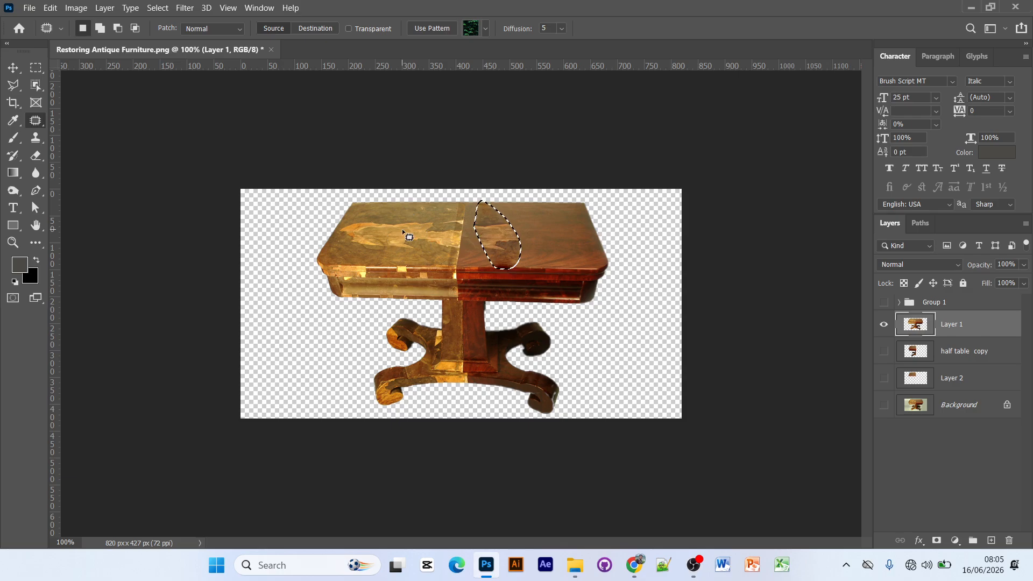
left_click_drag(511, 250, 436, 251)
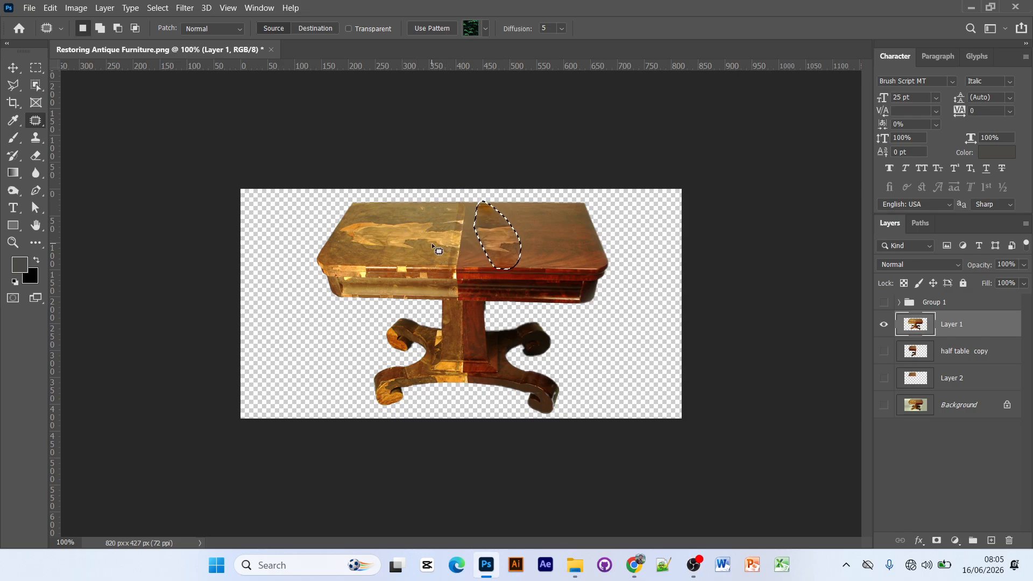
mouse_move(407, 220)
left_mouse_down()
mouse_move(395, 250)
mouse_move(424, 237)
mouse_move(416, 225)
mouse_move(500, 243)
mouse_move(518, 267)
mouse_move(505, 248)
mouse_move(468, 248)
mouse_move(487, 247)
left_mouse_up()
key("ctrl+d")
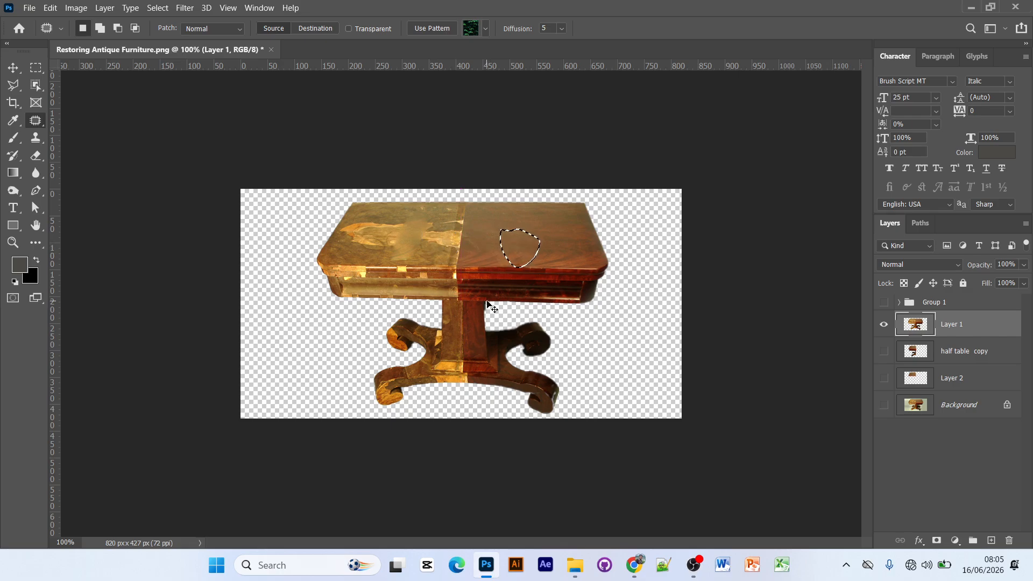
key("ctrl+d")
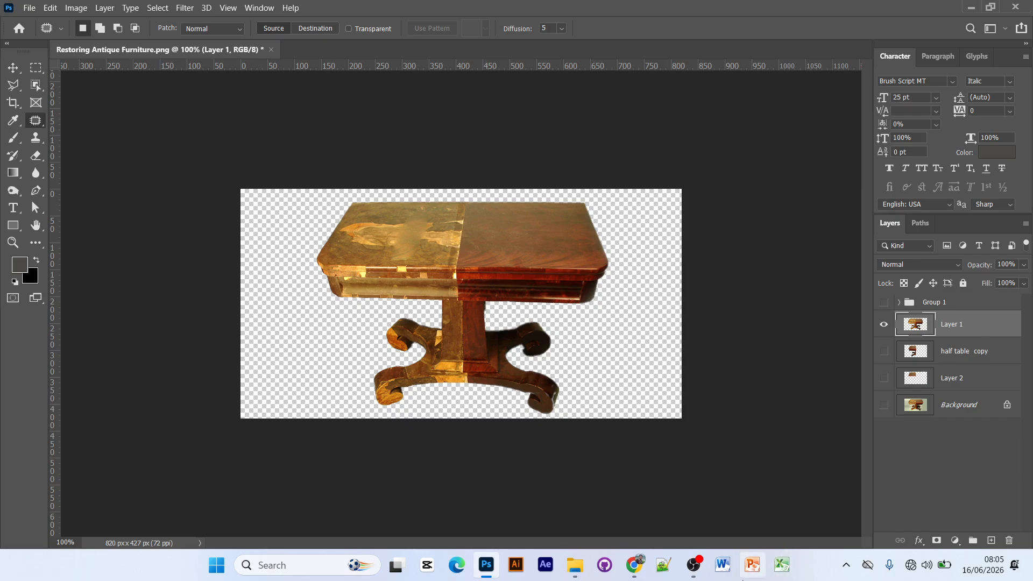
left_click(702, 571)
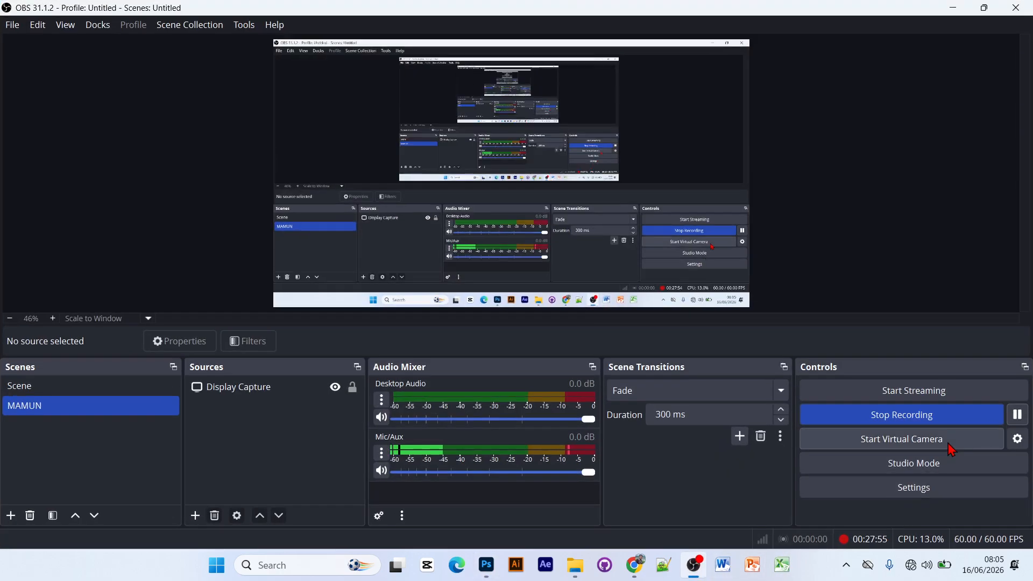